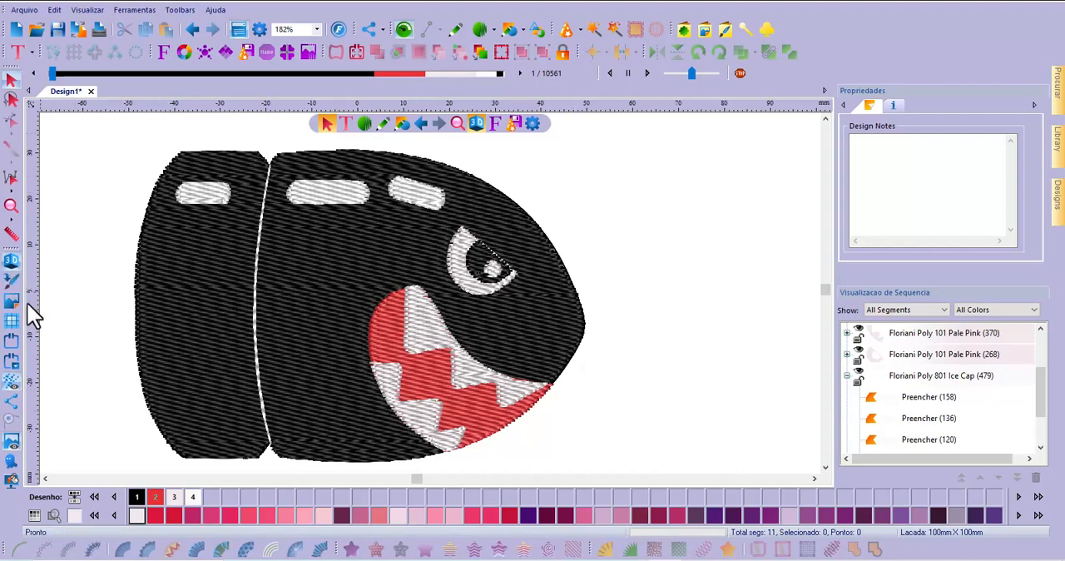
# Select all the embroidery objects of the bullet design and delete them, keeping the background image for tracing
pyautogui.scroll(-2, 649, 289)
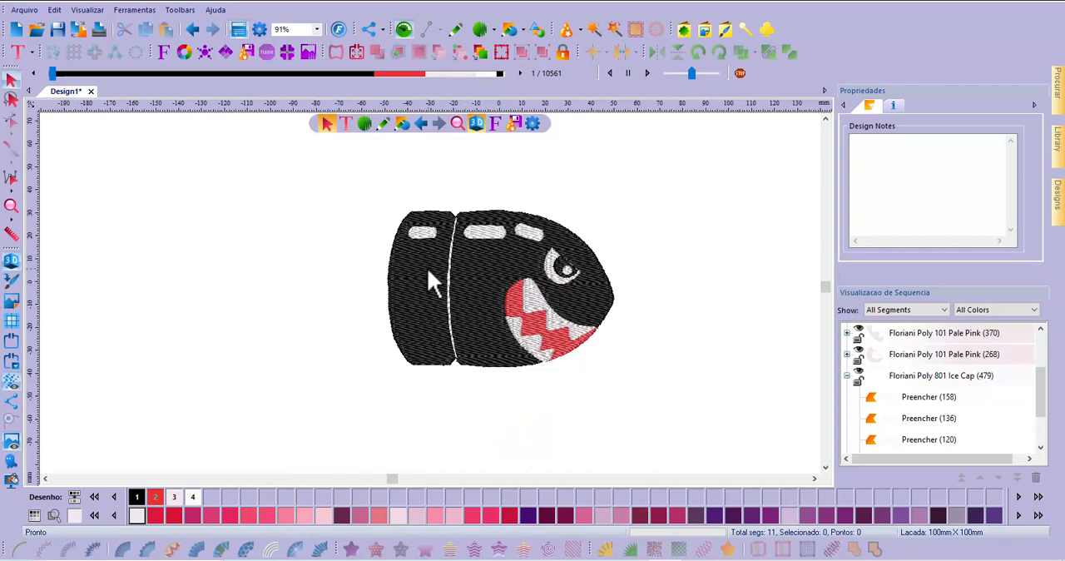
pyautogui.moveTo(352, 183); pyautogui.dragTo(667, 396)
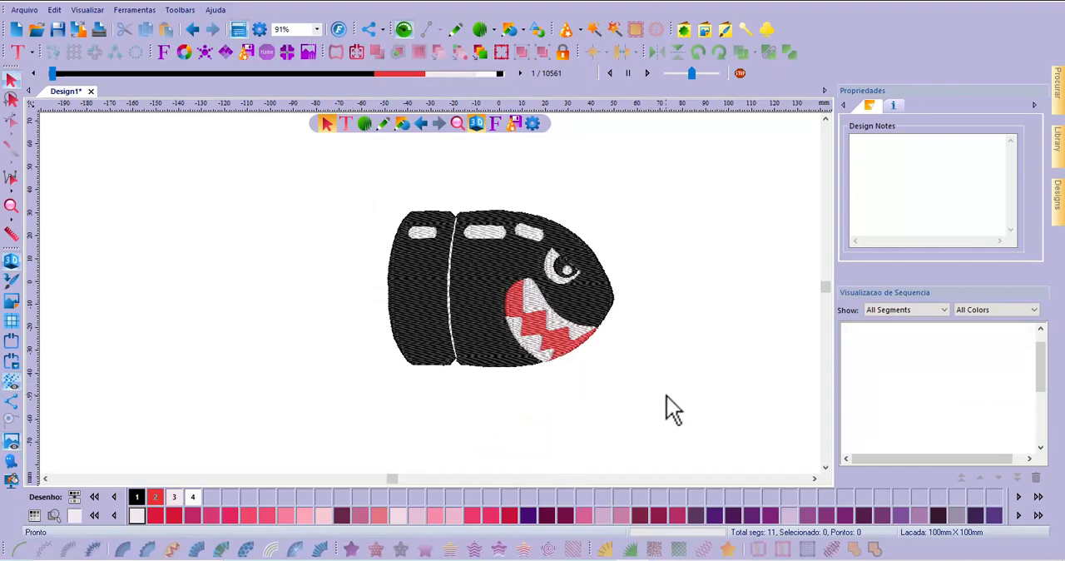
pyautogui.press('Delete')
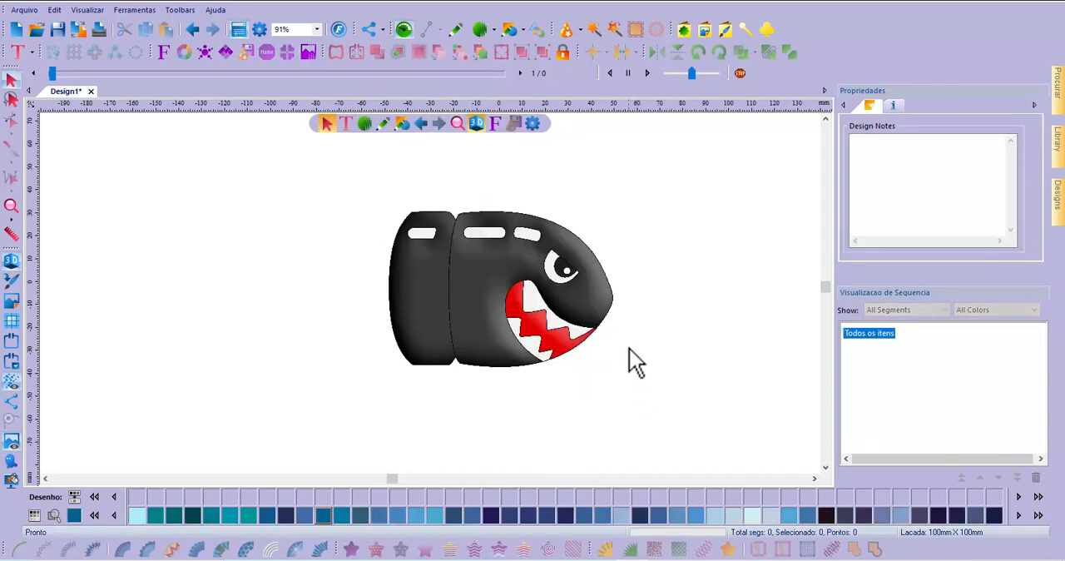
pyautogui.scroll(2, 587, 297)
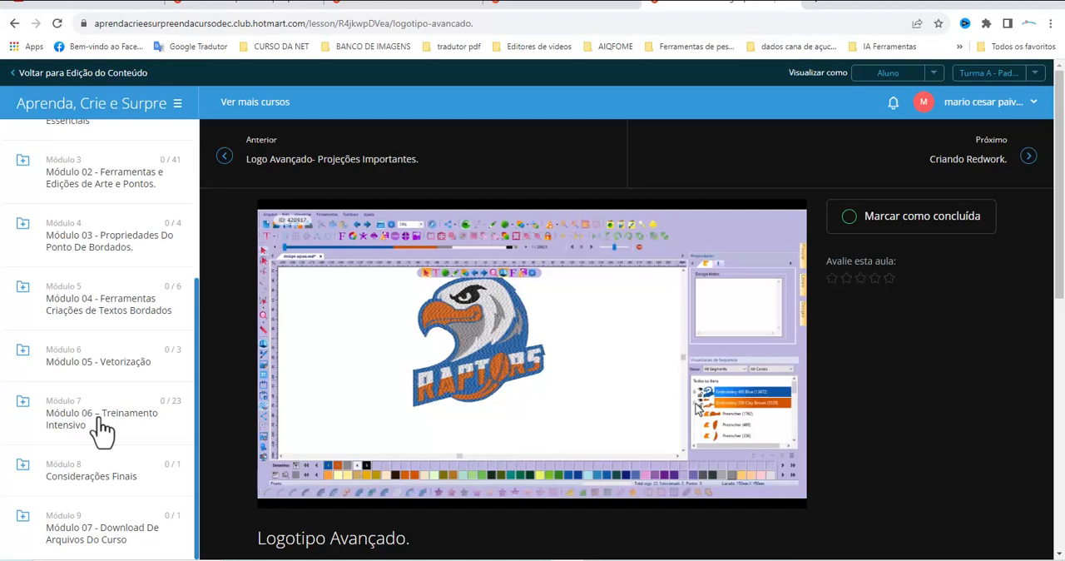
pyautogui.moveTo(264, 372)
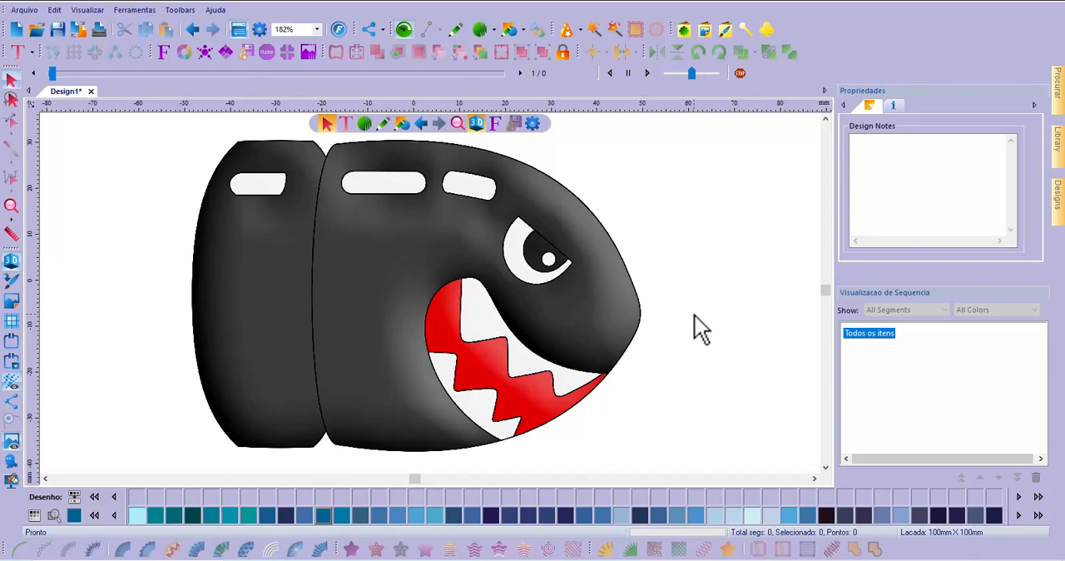
# Begin an artwork outline with the Artwork tool, tracing the rear section's top edge about 16 mm and both sides of the upper notch
pyautogui.click(511, 33)
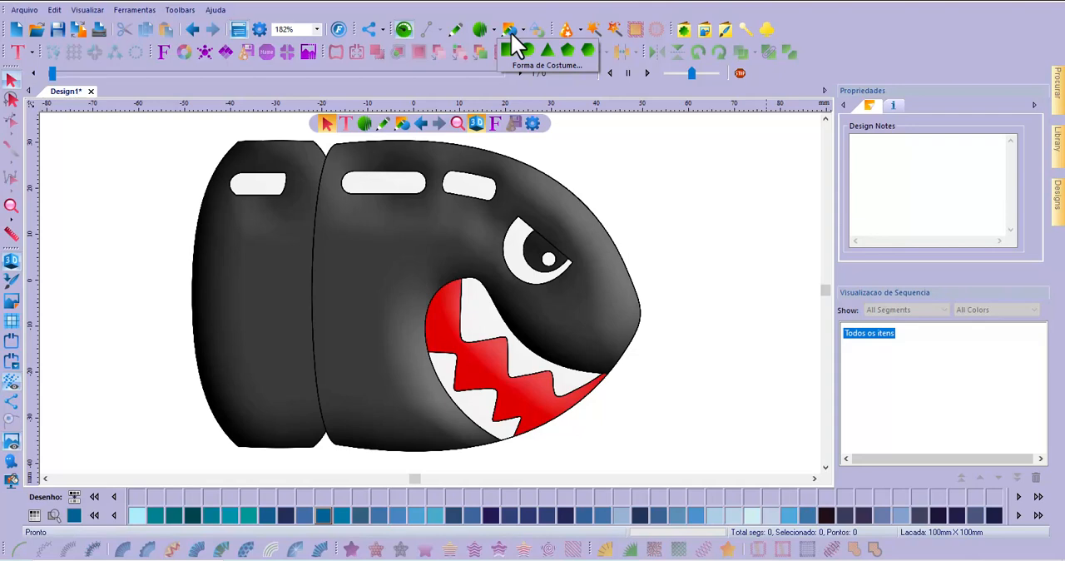
pyautogui.click(510, 29)
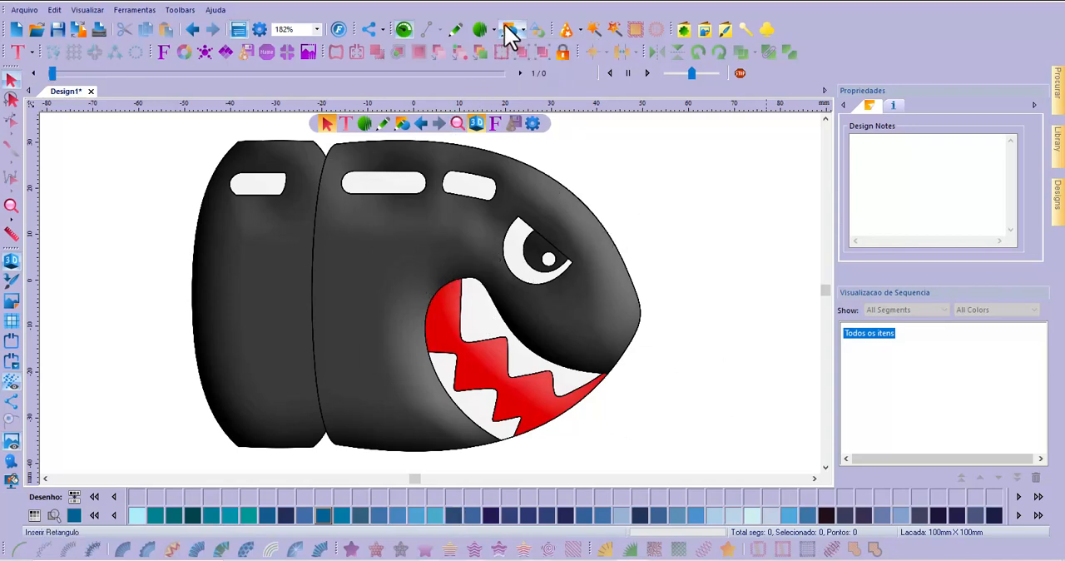
pyautogui.click(456, 32)
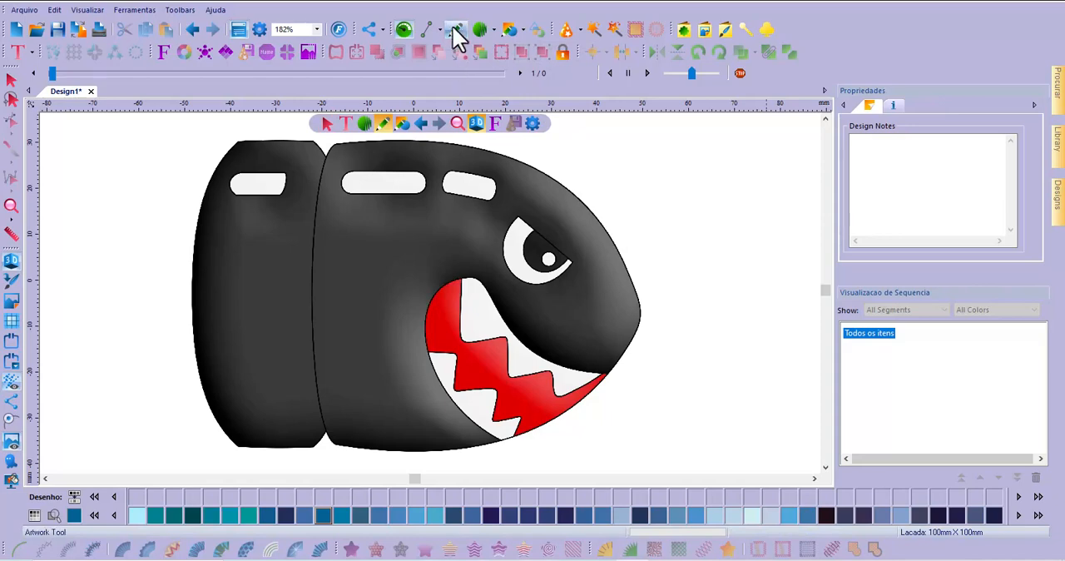
pyautogui.click(430, 26)
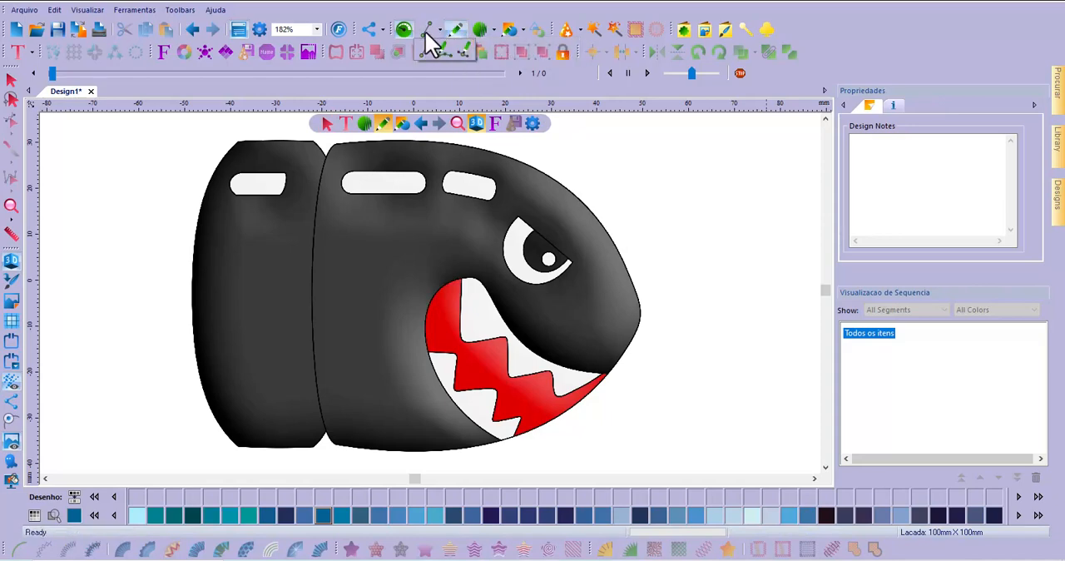
pyautogui.click(425, 46)
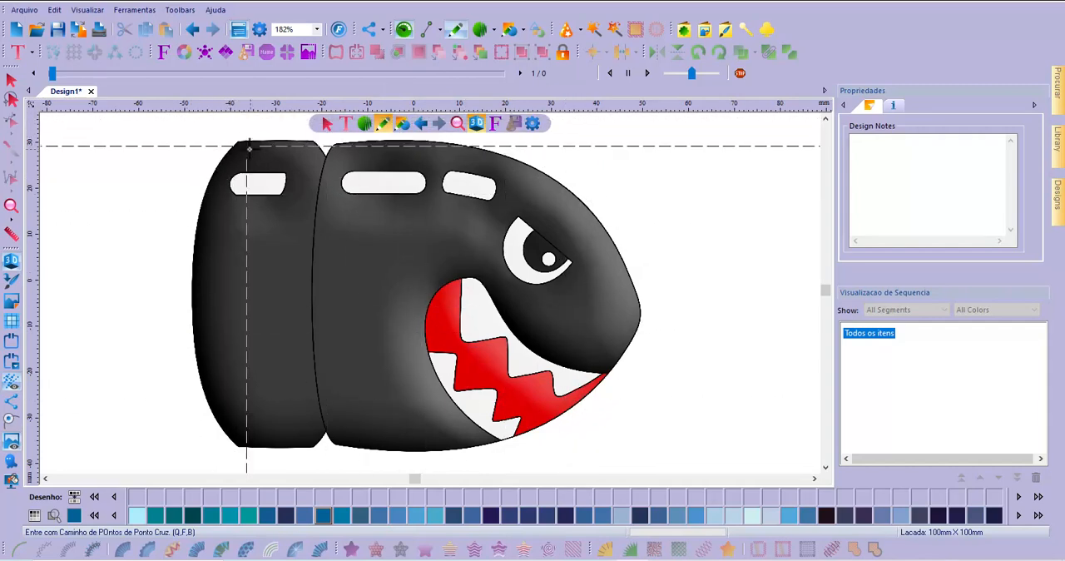
pyautogui.scroll(2, 248, 148)
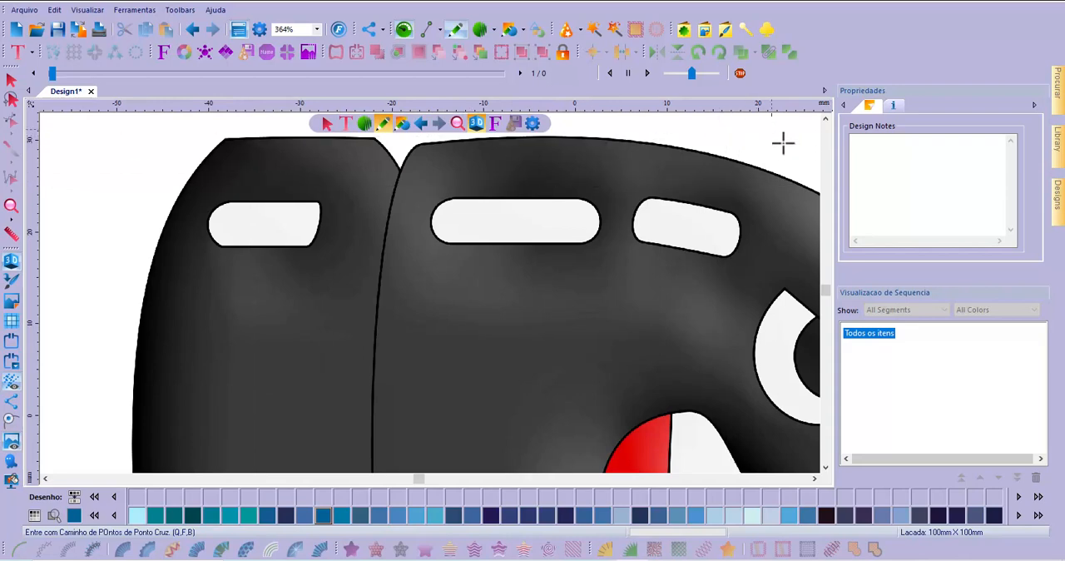
pyautogui.click(826, 118)
pyautogui.click(826, 118)
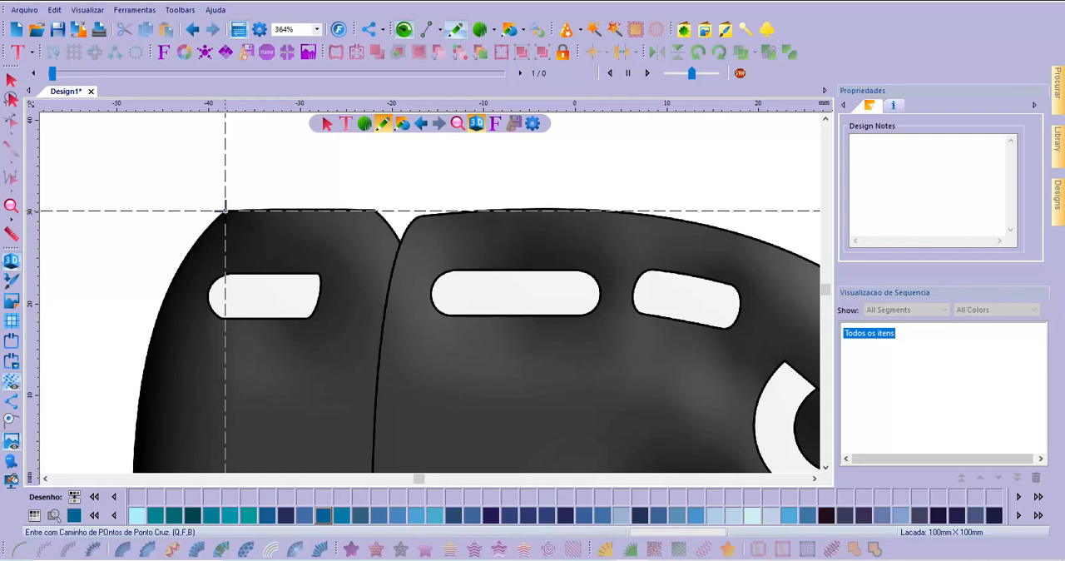
pyautogui.click(224, 209)
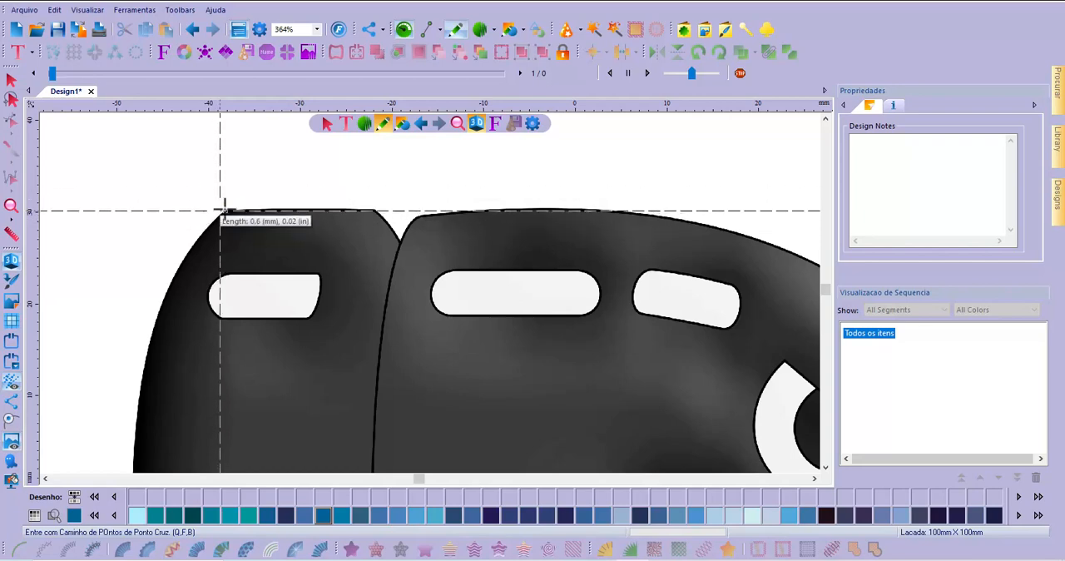
pyautogui.click(375, 211)
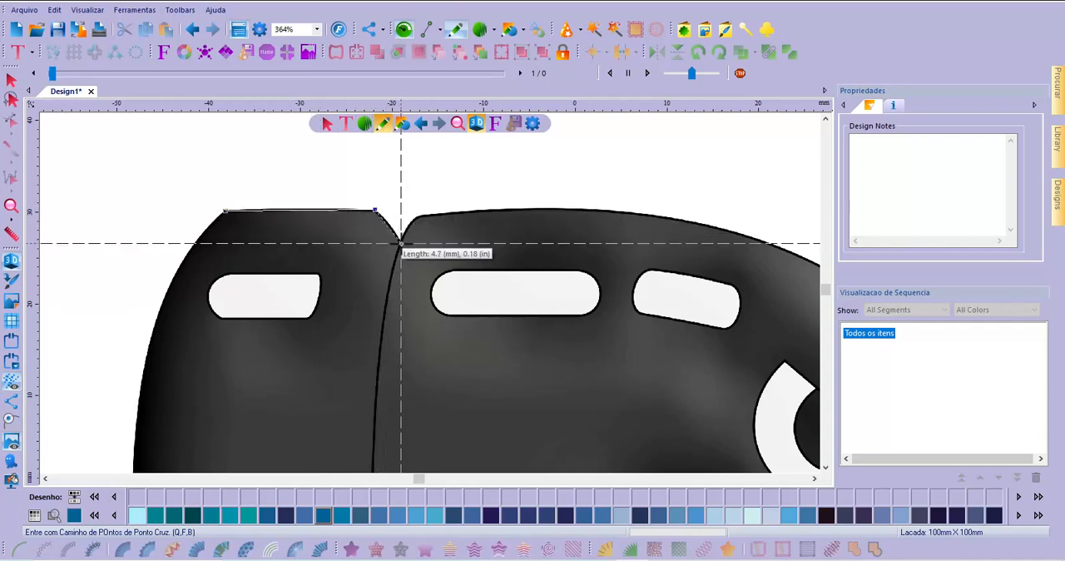
pyautogui.click(401, 242)
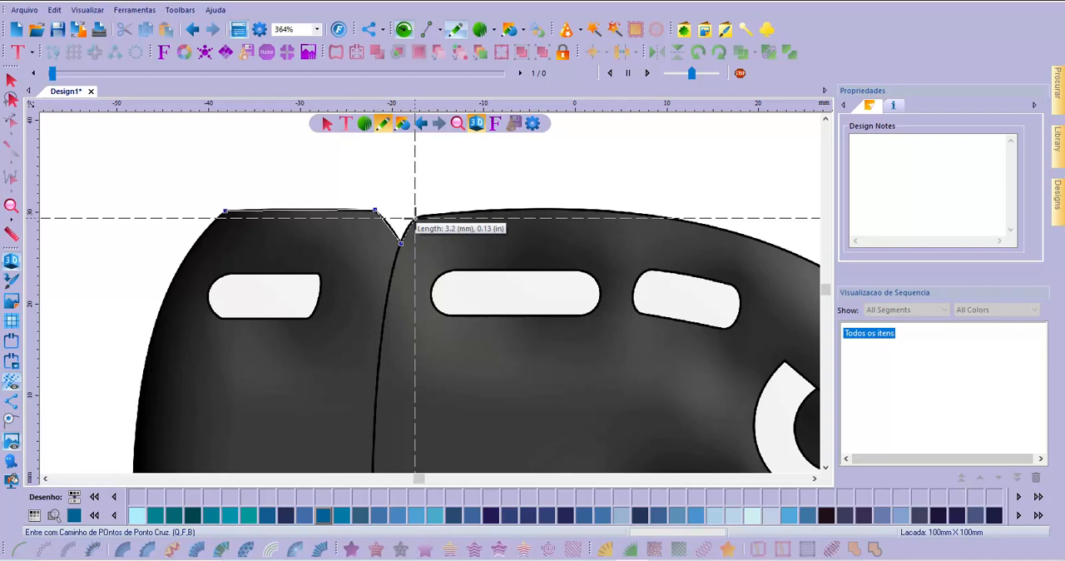
pyautogui.click(414, 217)
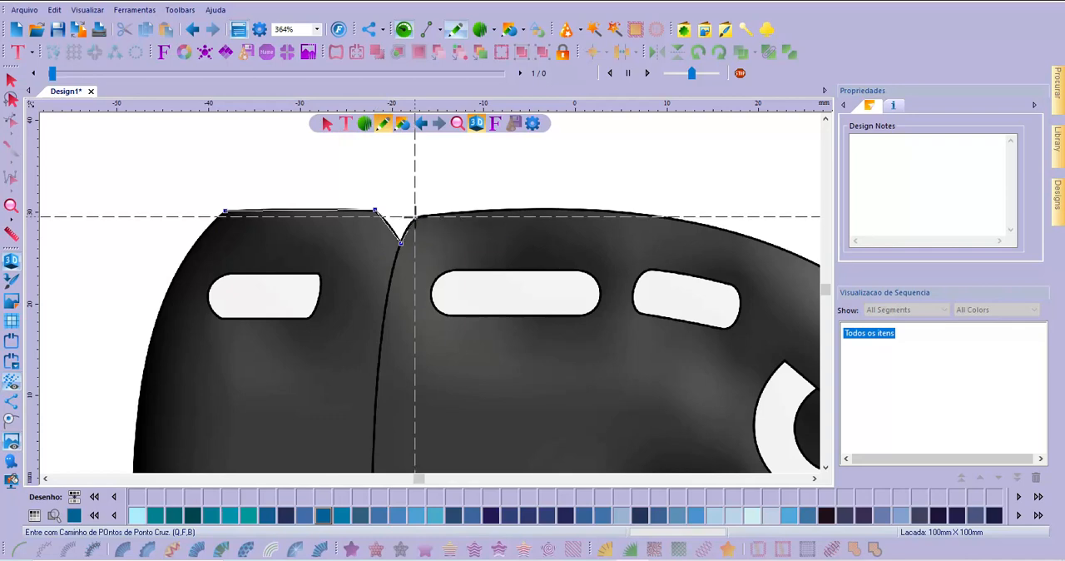
# Extend the outline along the bullet's upper curve with nodes after about 29 mm and 27 mm and another at the nose
pyautogui.click(682, 220)
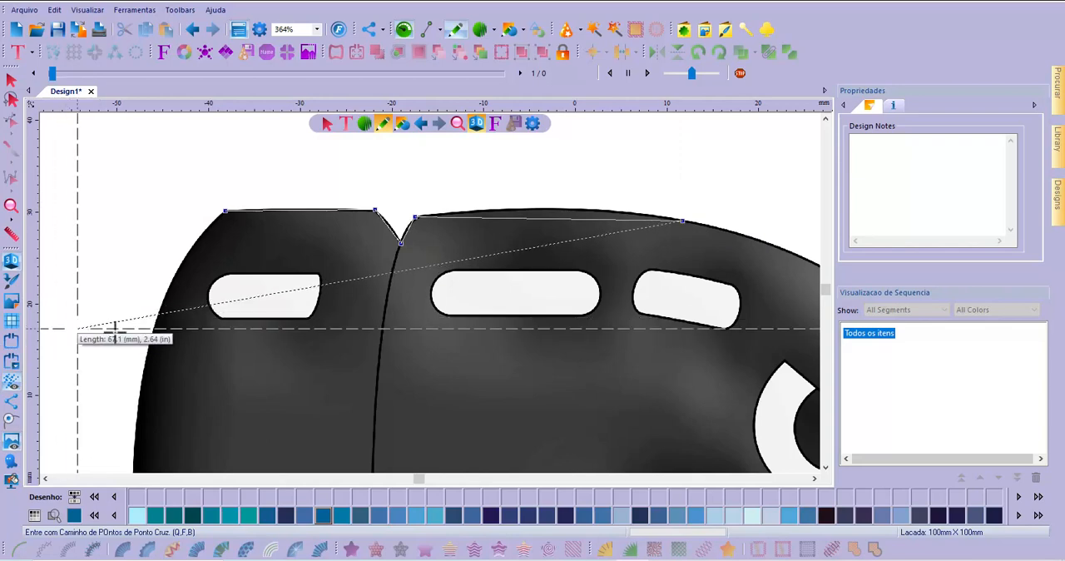
pyautogui.click(814, 479)
pyautogui.click(814, 479)
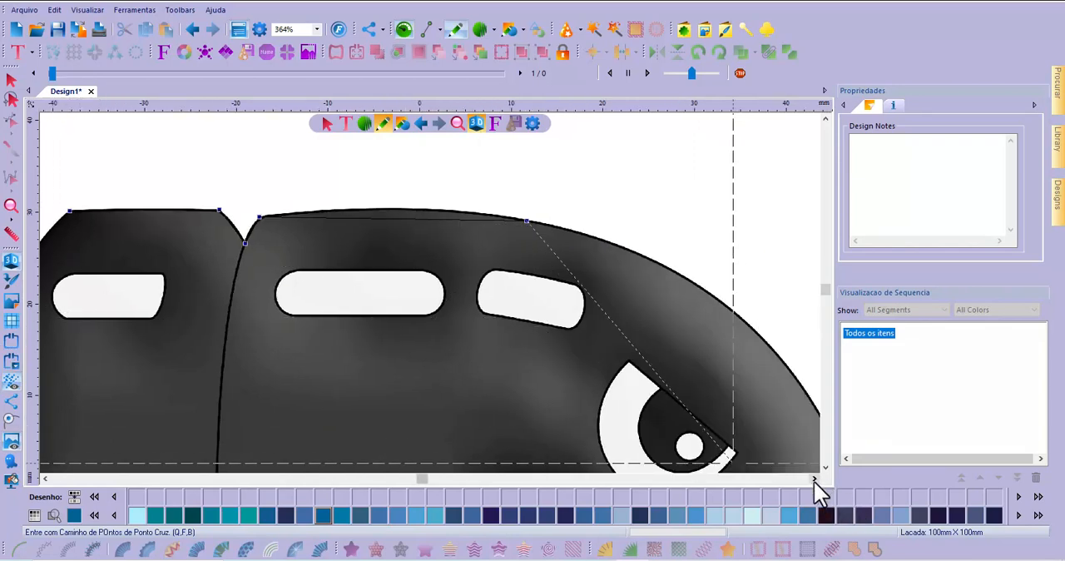
pyautogui.click(814, 479)
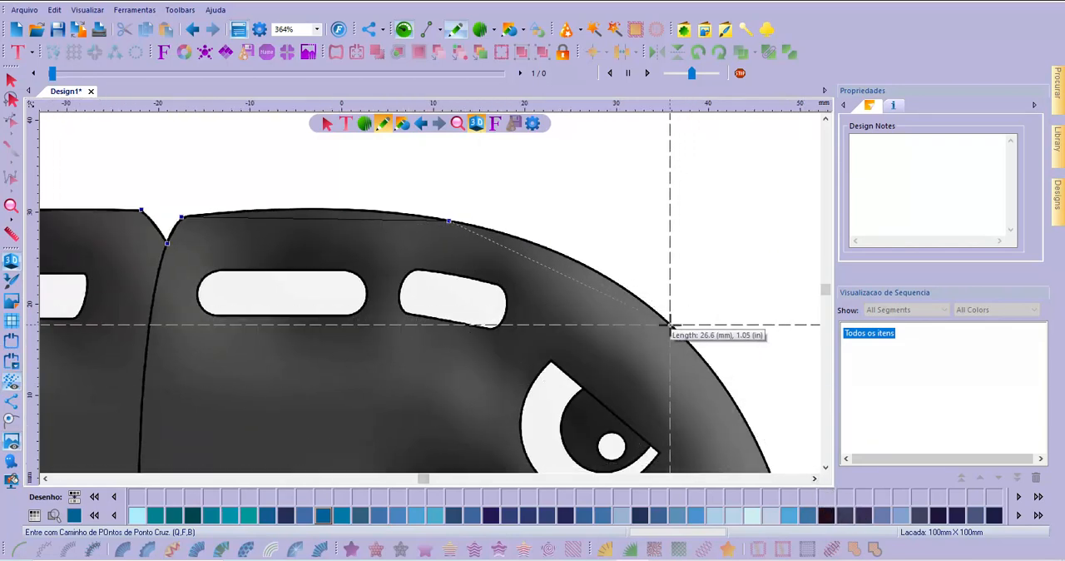
pyautogui.click(672, 326)
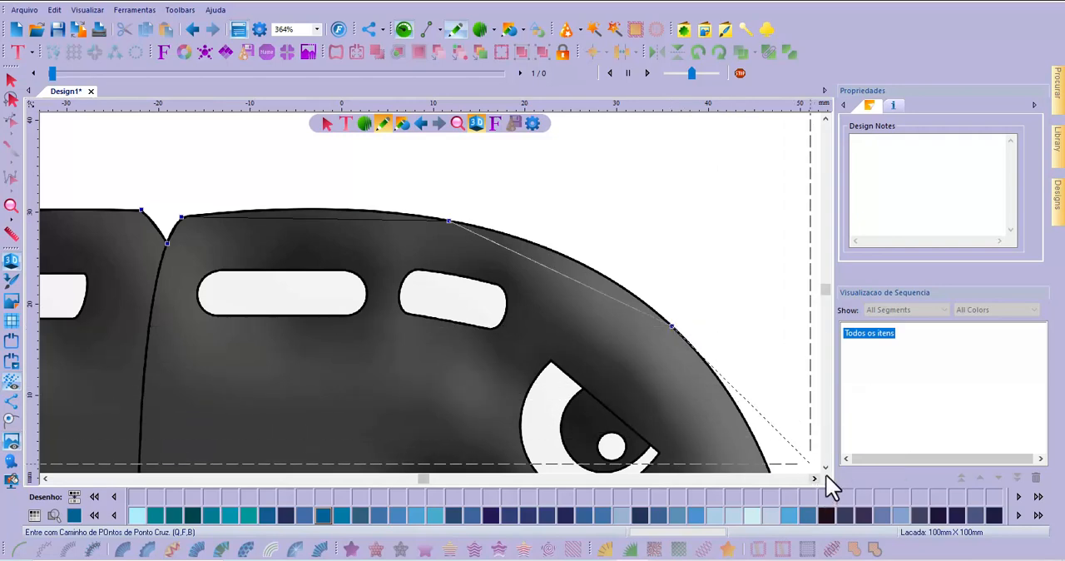
pyautogui.click(826, 469)
pyautogui.click(825, 468)
pyautogui.click(825, 468)
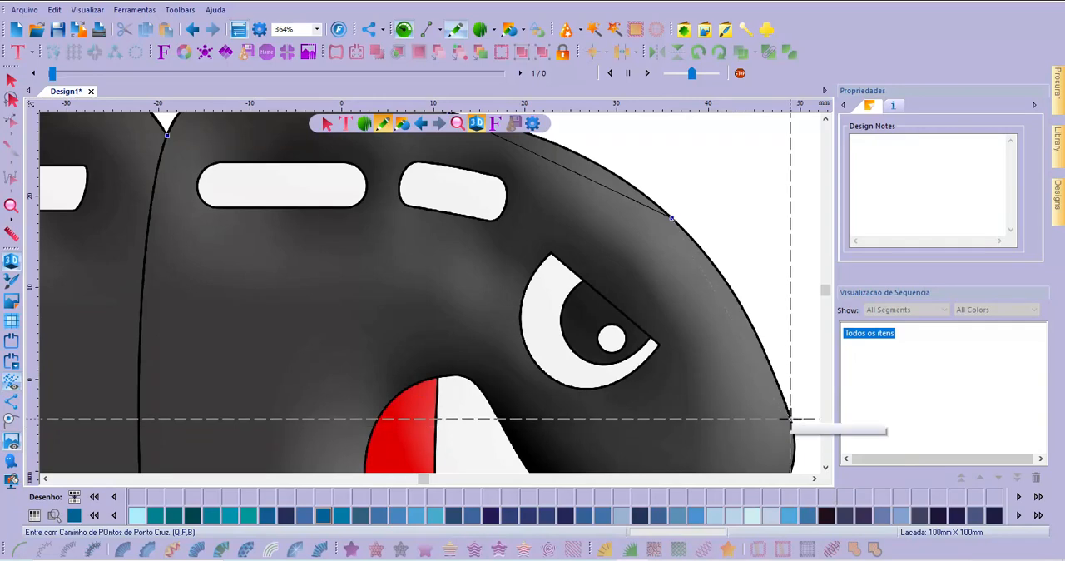
pyautogui.click(791, 422)
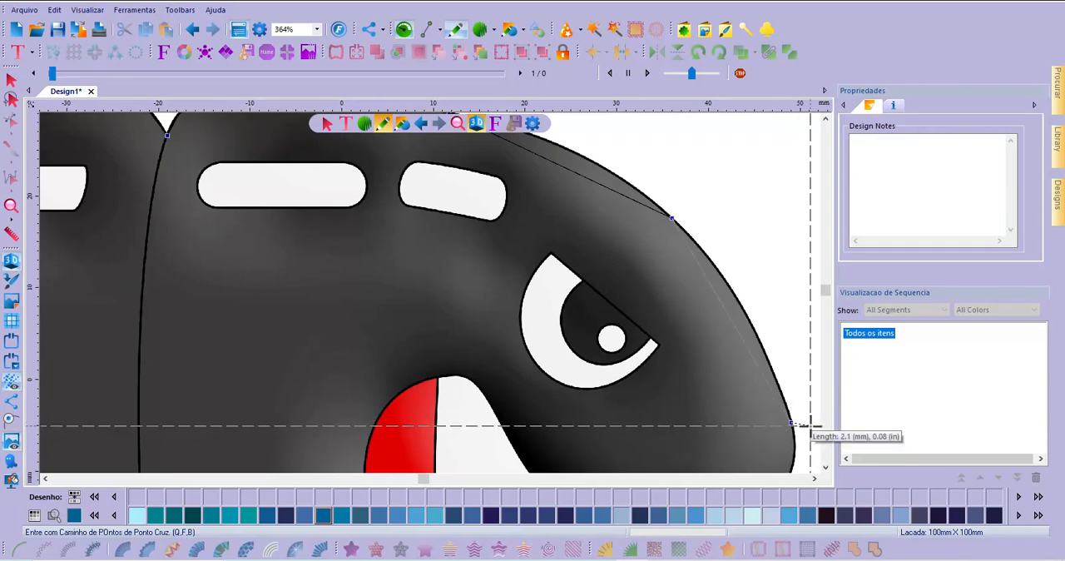
# Continue the outline about 6 mm around the nose tip and about 20 mm down to the mouth's lower edge
pyautogui.click(825, 469)
pyautogui.click(825, 470)
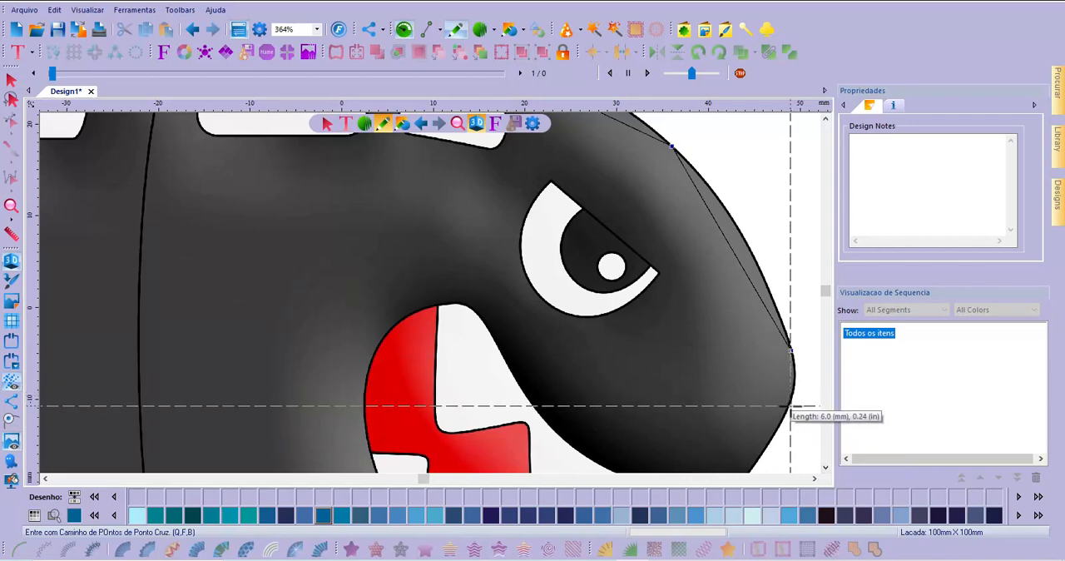
pyautogui.click(789, 407)
pyautogui.click(825, 467)
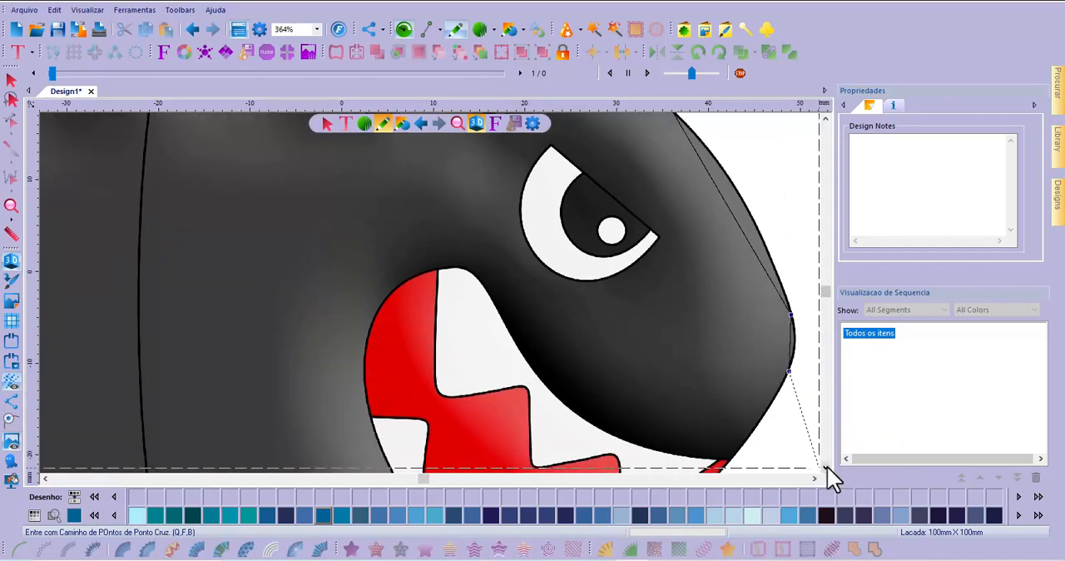
pyautogui.click(825, 467)
pyautogui.click(825, 468)
pyautogui.click(825, 467)
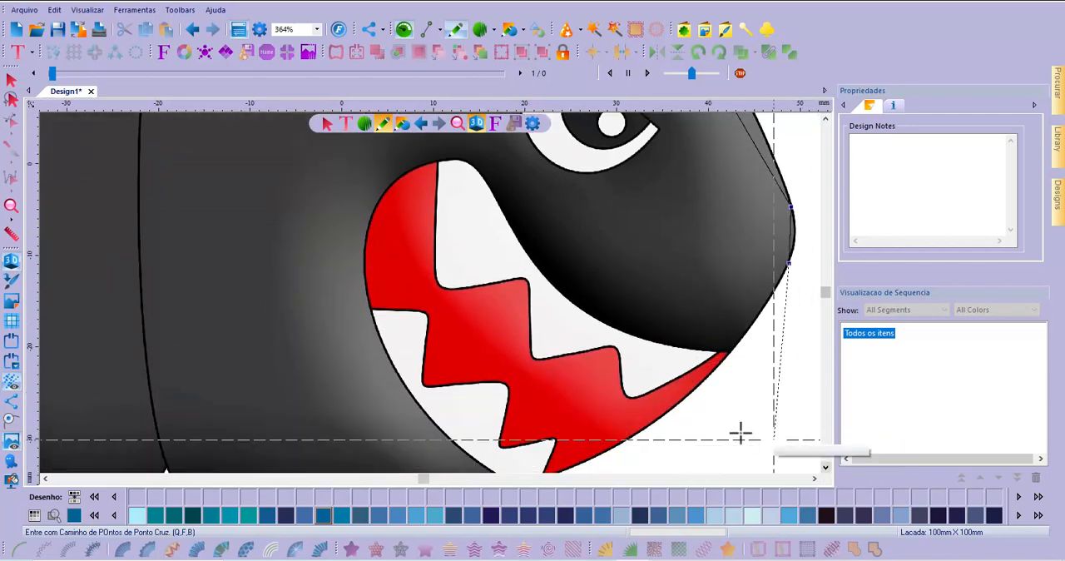
pyautogui.click(670, 410)
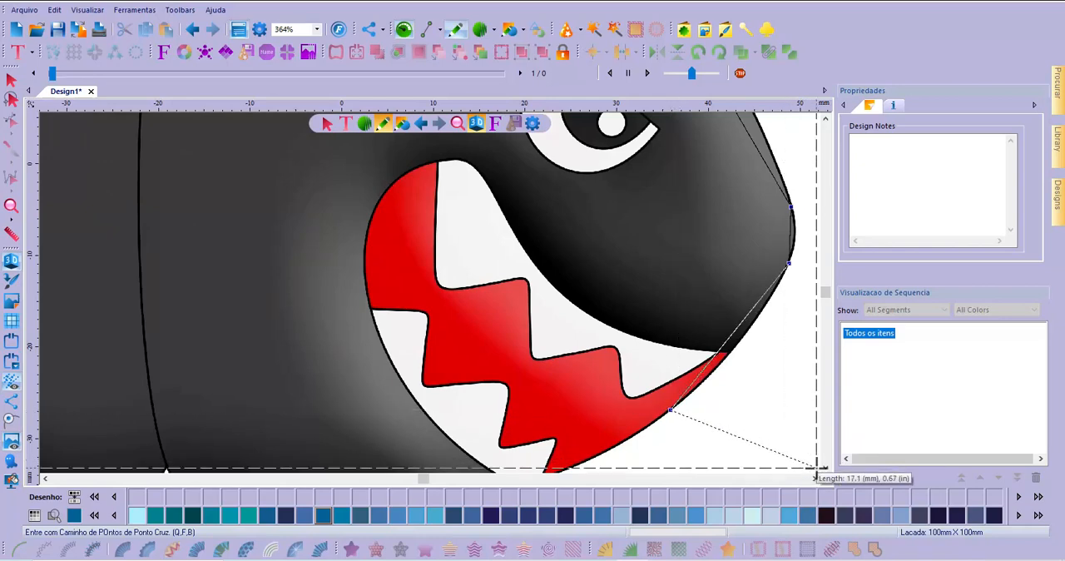
# Trace the outline along the belly edge and around the lower notch, up about 3 mm and down about 4.5 mm
pyautogui.click(825, 468)
pyautogui.click(824, 468)
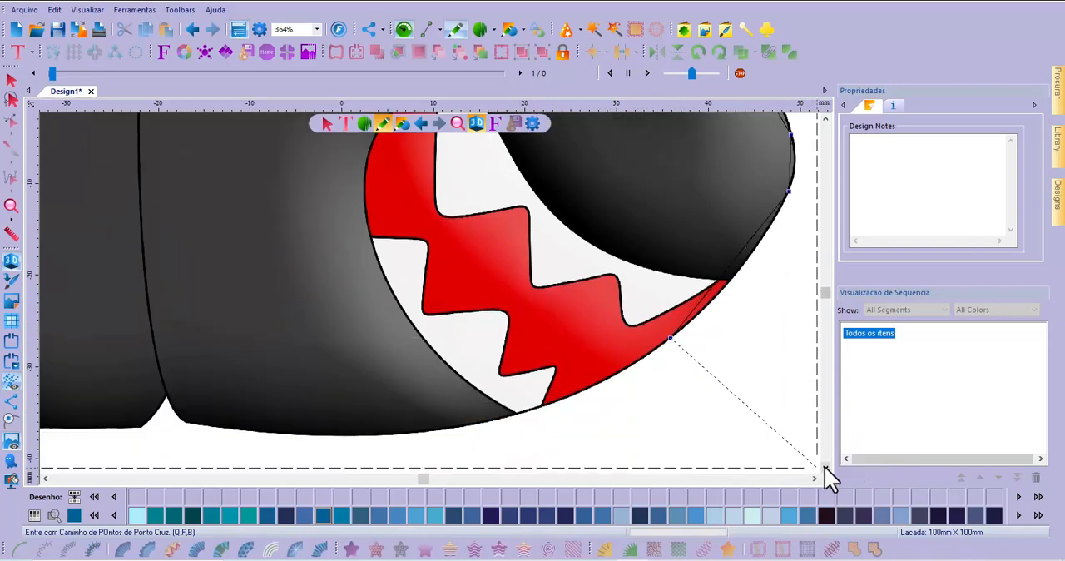
pyautogui.click(462, 426)
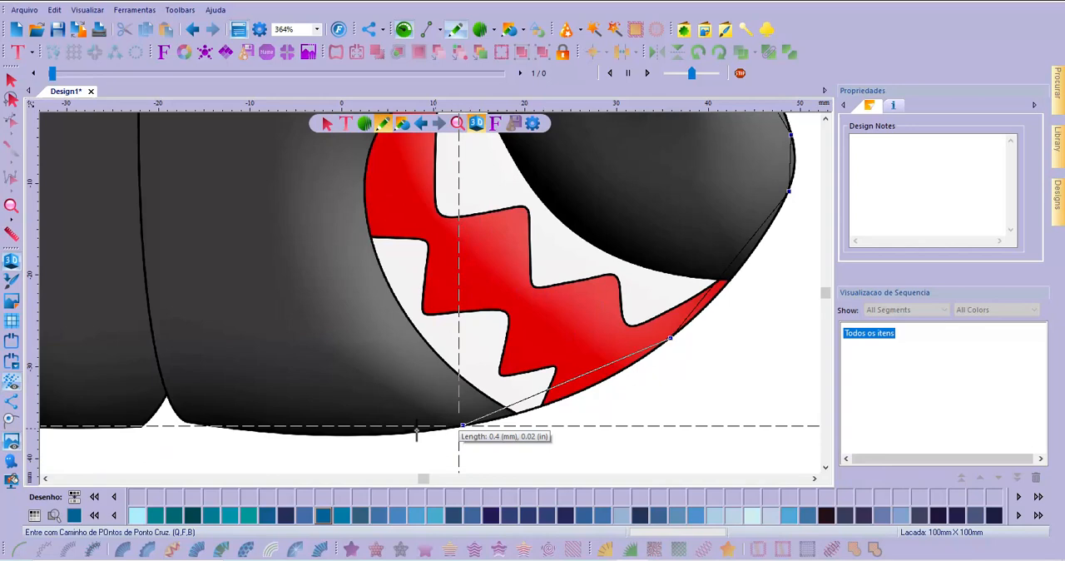
pyautogui.click(252, 433)
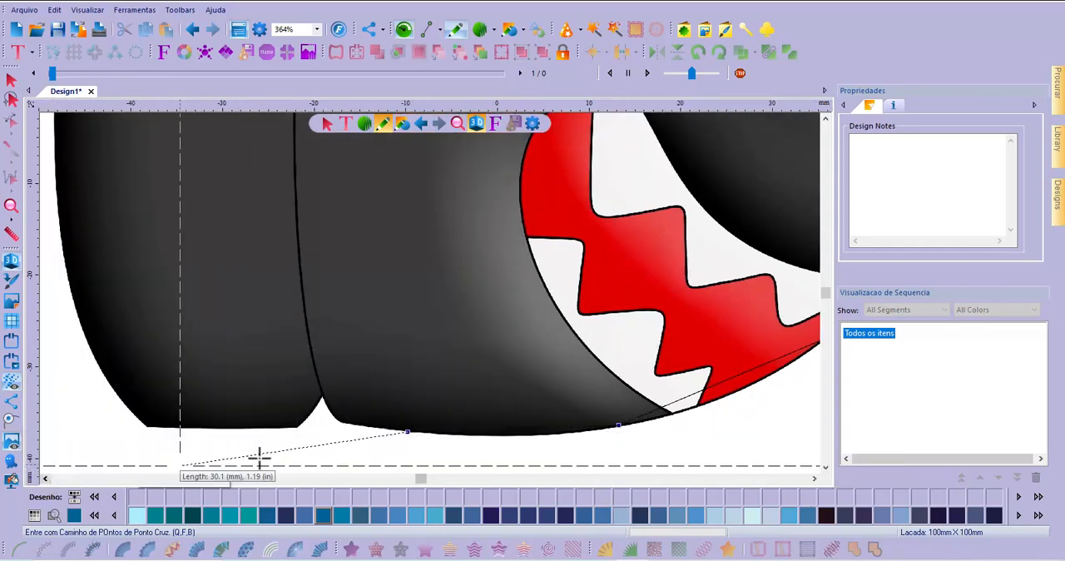
pyautogui.click(340, 425)
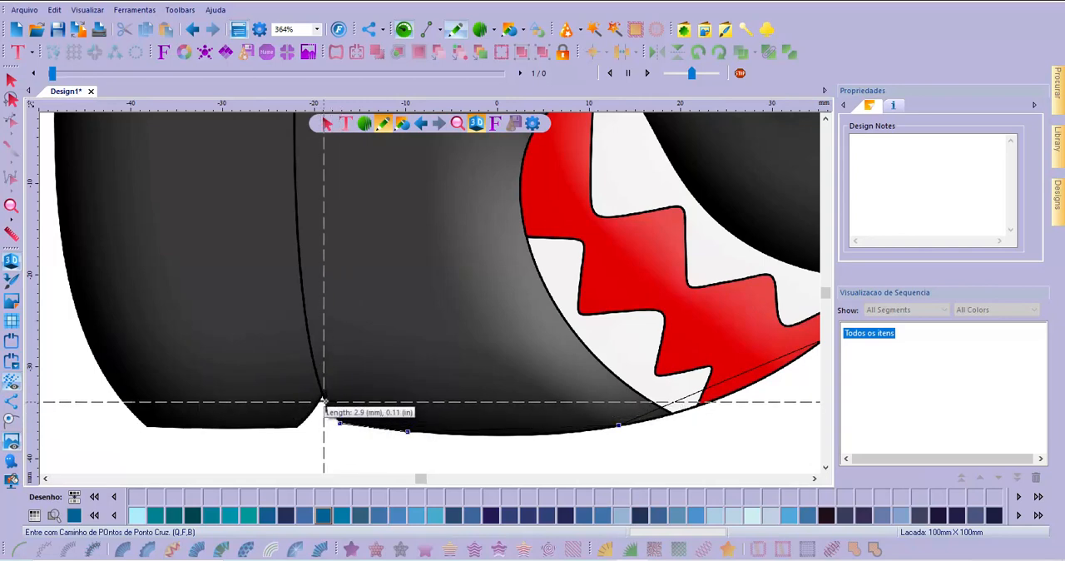
pyautogui.click(323, 396)
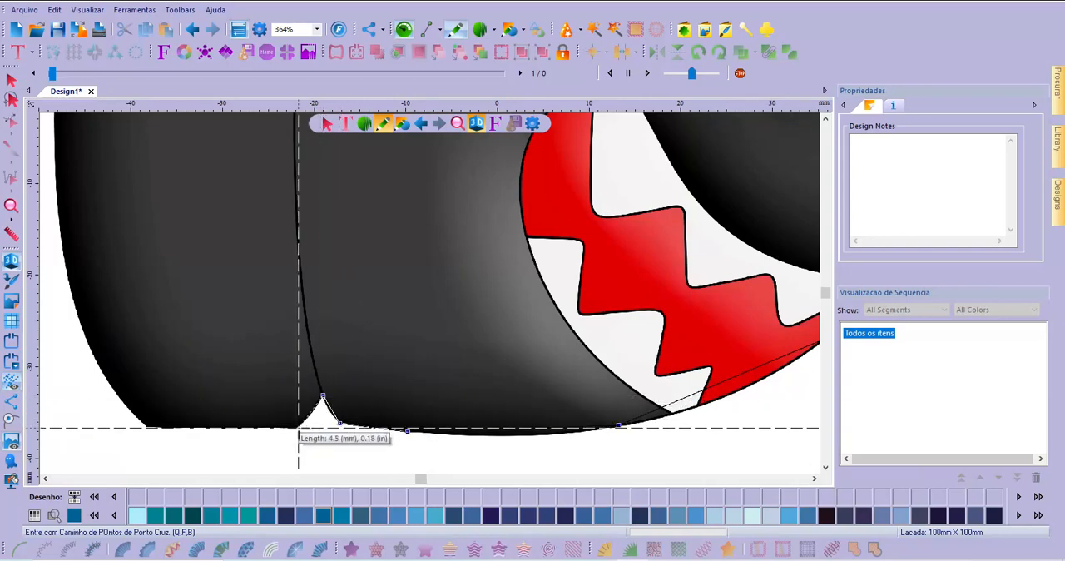
pyautogui.click(297, 428)
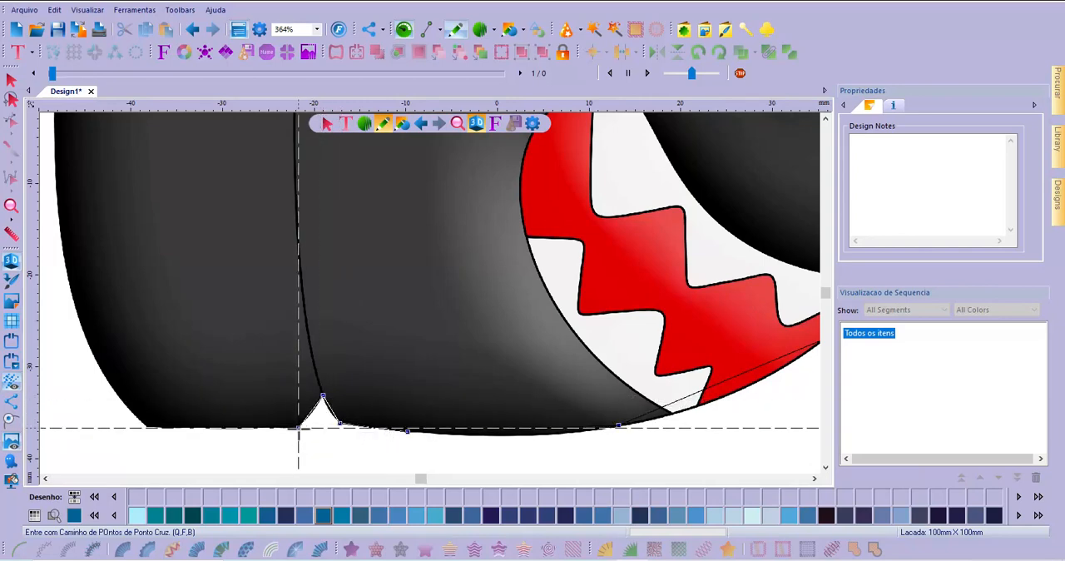
# Continue the outline about 16.5 mm along the rear section's lower edge and about 25.7 mm up the rear side
pyautogui.click(147, 428)
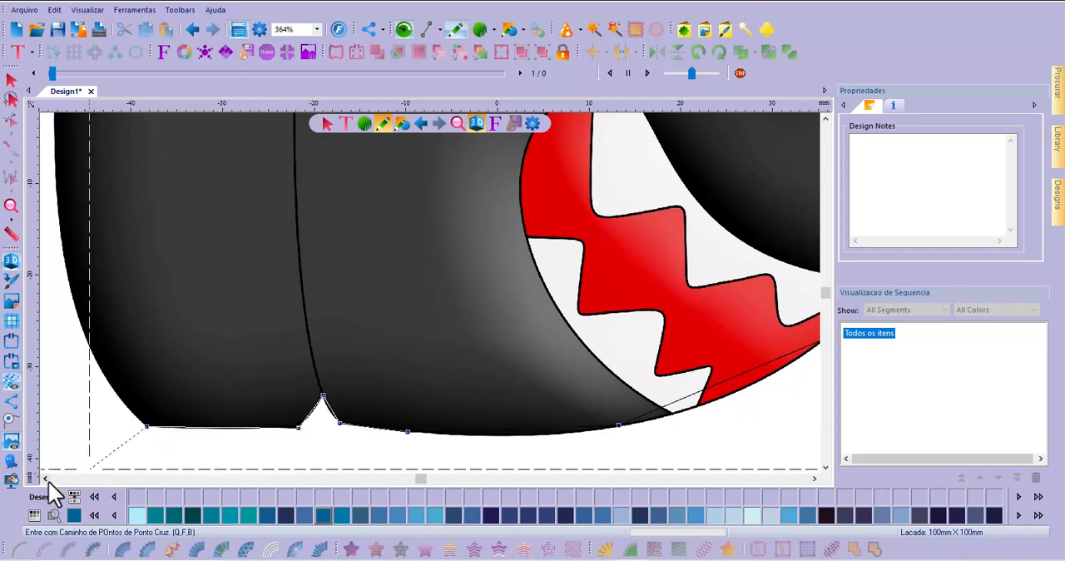
pyautogui.click(46, 478)
pyautogui.click(47, 478)
pyautogui.click(46, 478)
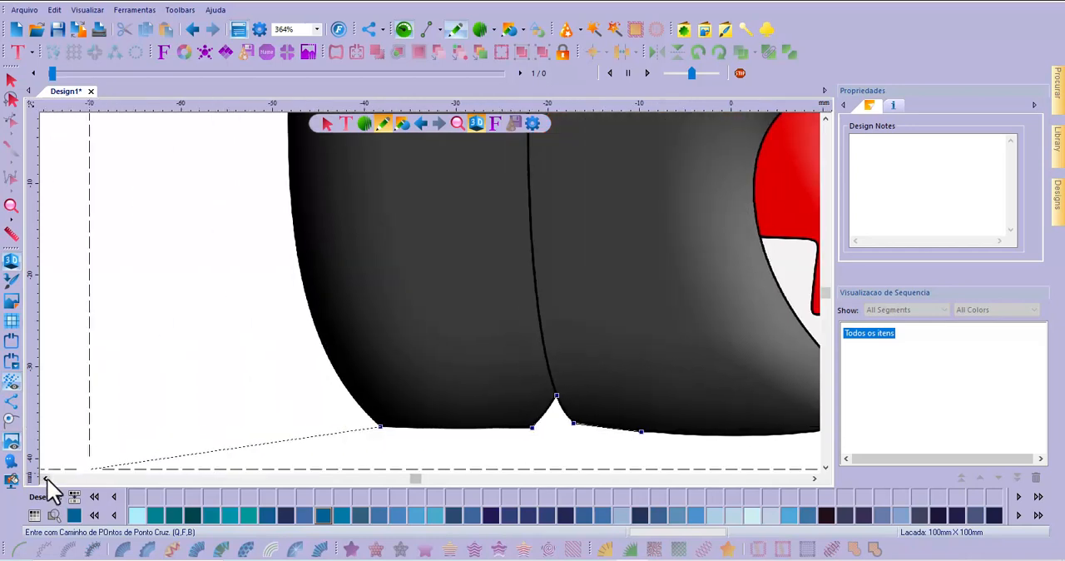
pyautogui.click(291, 208)
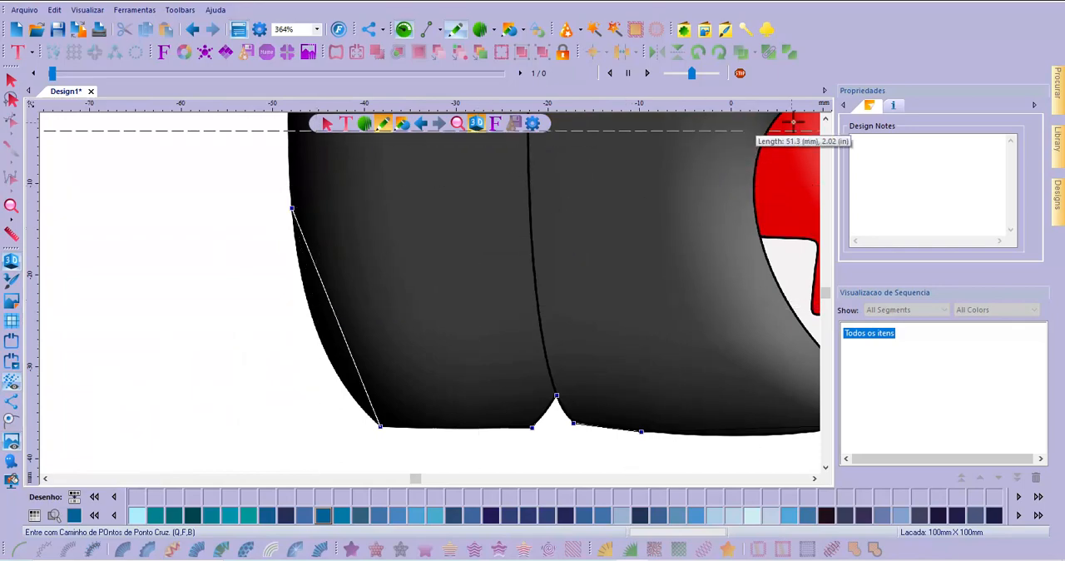
# Add an outline node about 30.8 mm farther up the rear side and close the shape
pyautogui.click(824, 119)
pyautogui.click(824, 119)
pyautogui.click(825, 119)
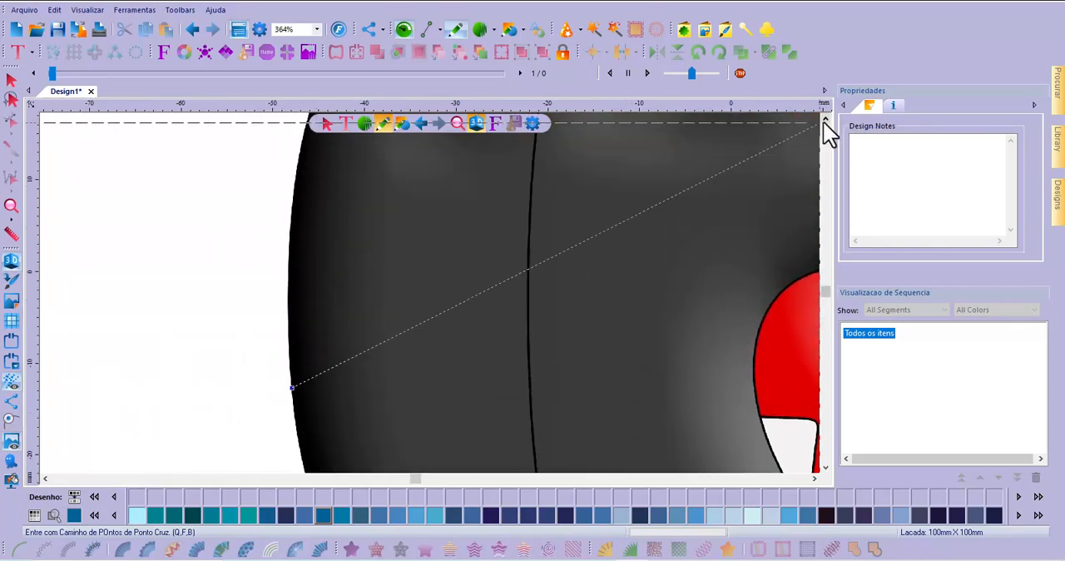
pyautogui.click(824, 119)
pyautogui.click(824, 119)
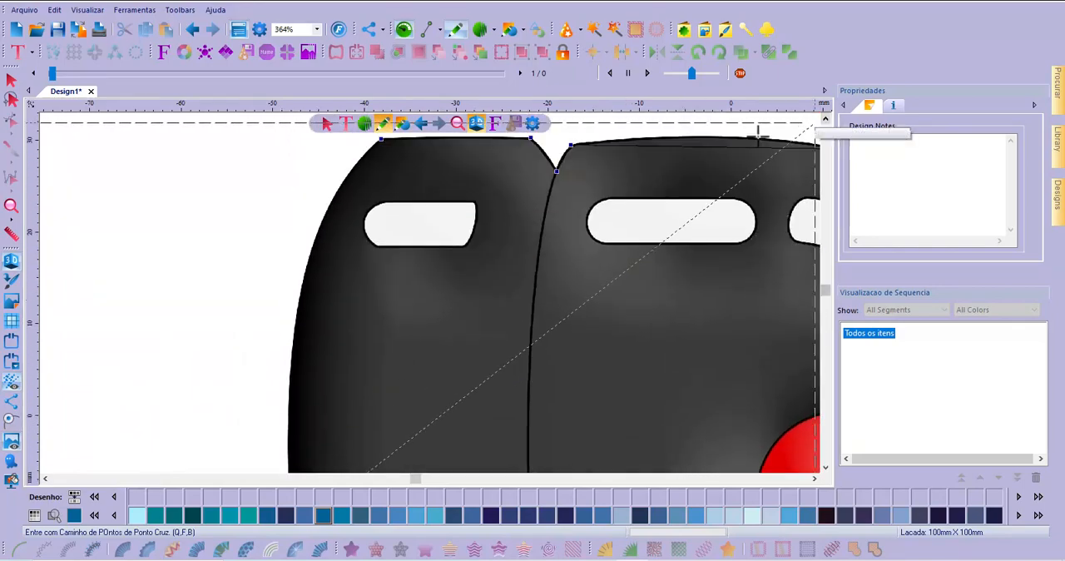
pyautogui.click(312, 245)
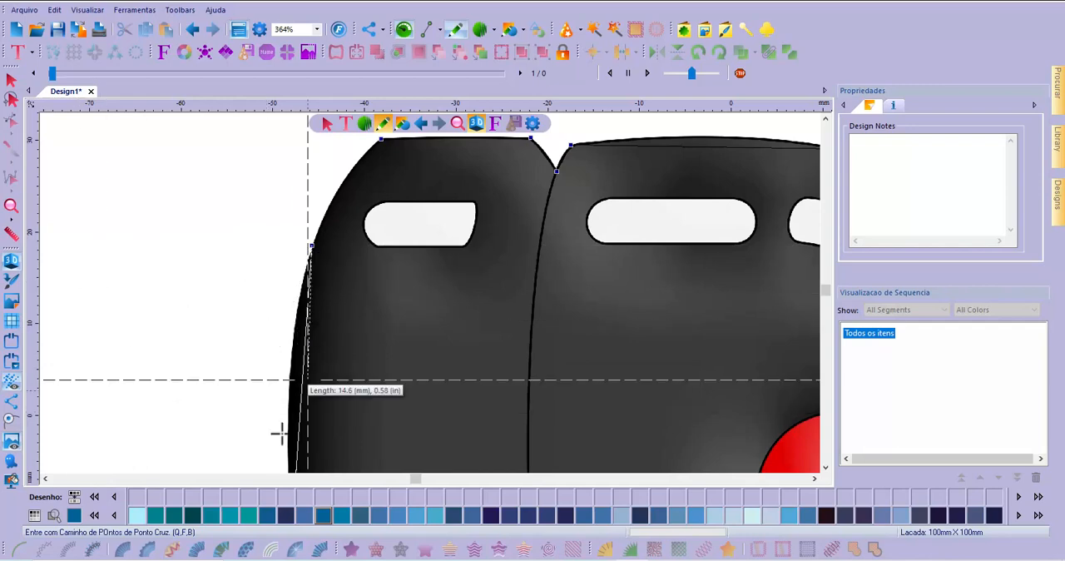
pyautogui.click(16, 430)
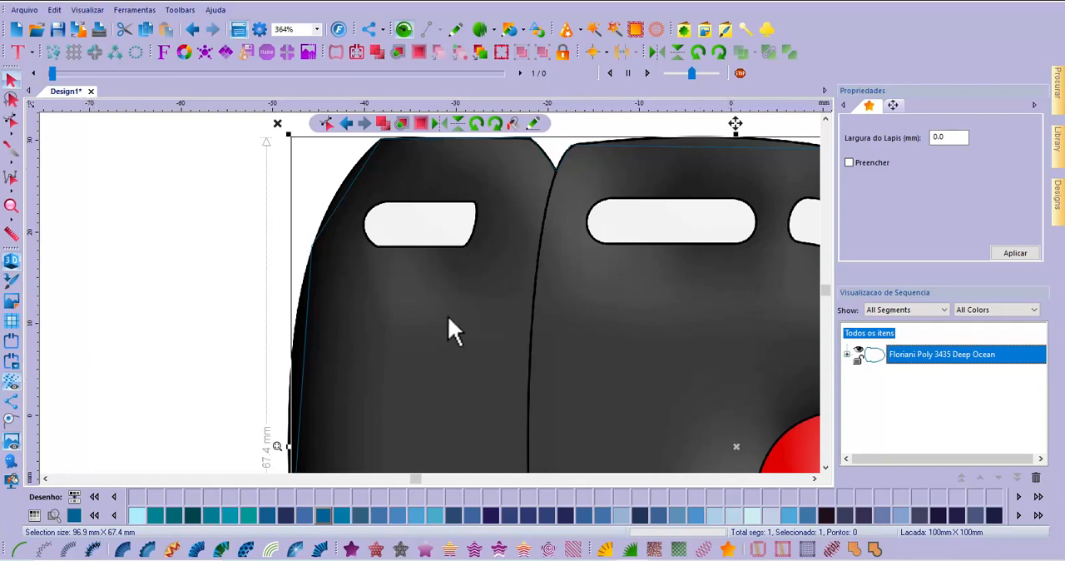
# Select the outline's Arte object in the sequence list and recolor it to Floriani Poly 900 Black
pyautogui.click(814, 477)
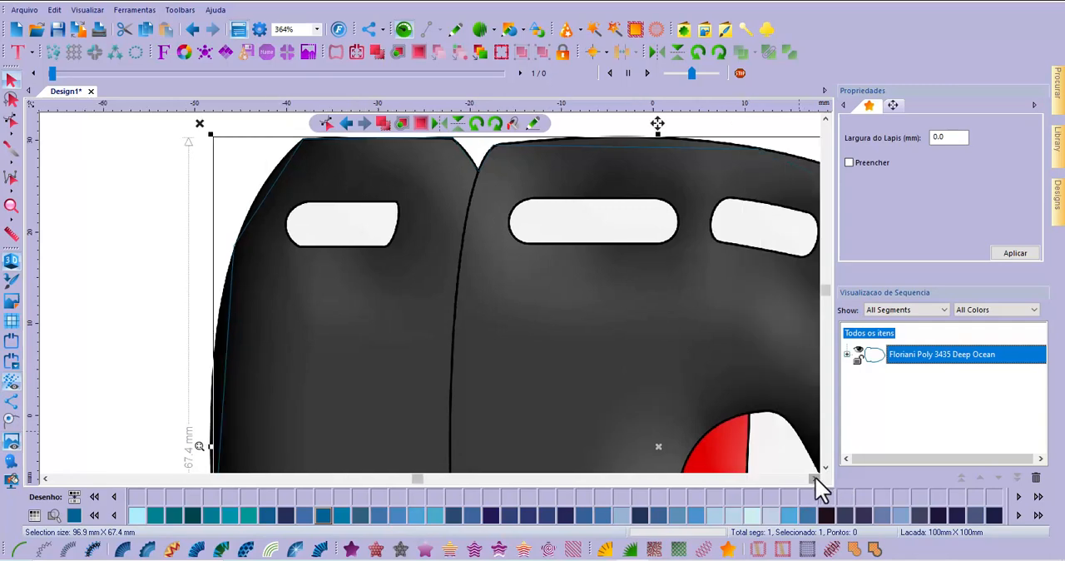
pyautogui.click(815, 478)
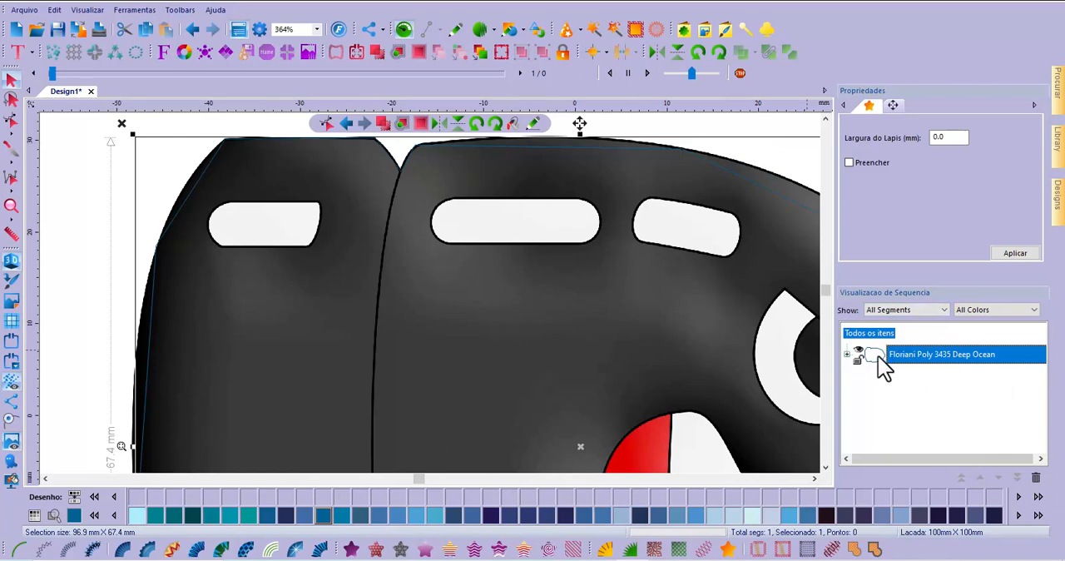
pyautogui.click(847, 355)
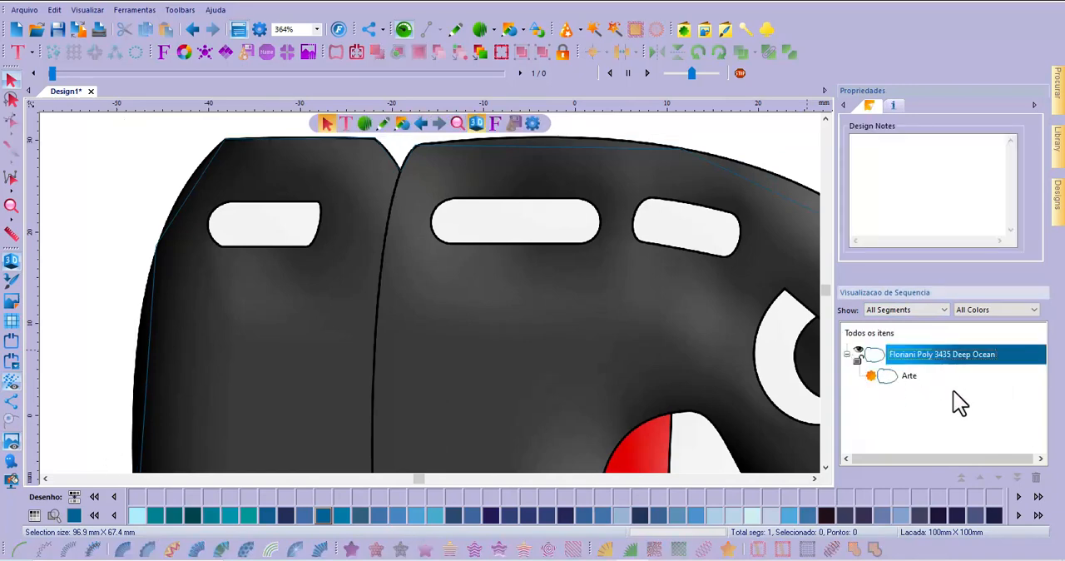
pyautogui.click(896, 382)
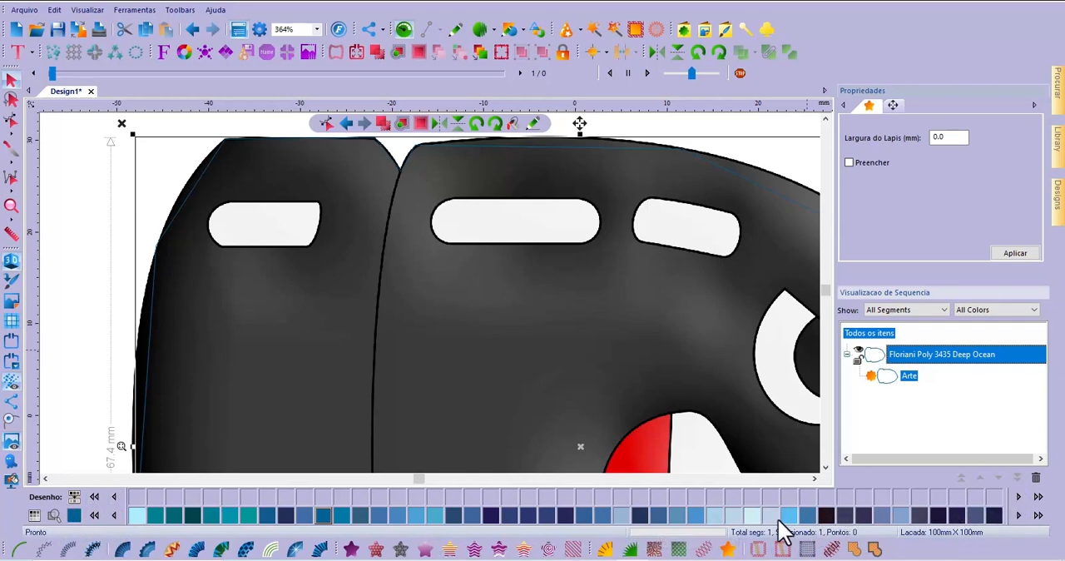
pyautogui.click(94, 516)
pyautogui.click(95, 517)
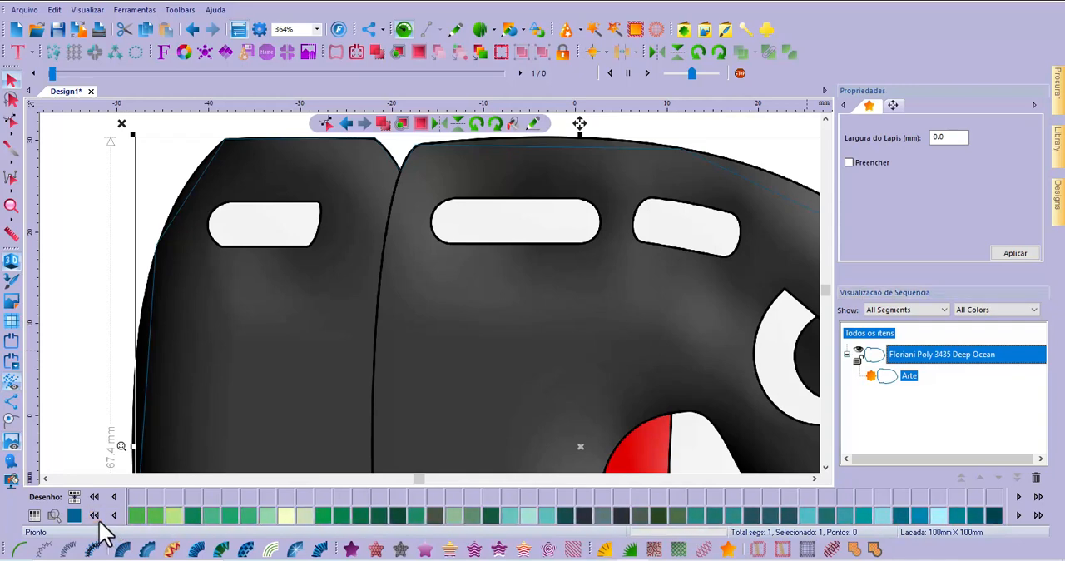
pyautogui.click(96, 517)
pyautogui.click(95, 516)
pyautogui.click(95, 516)
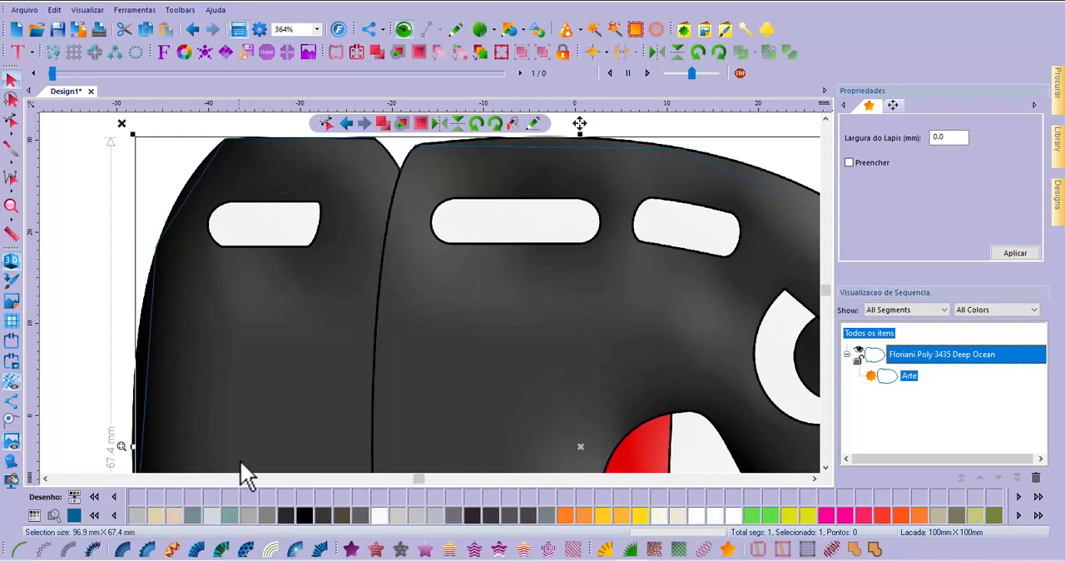
pyautogui.click(304, 514)
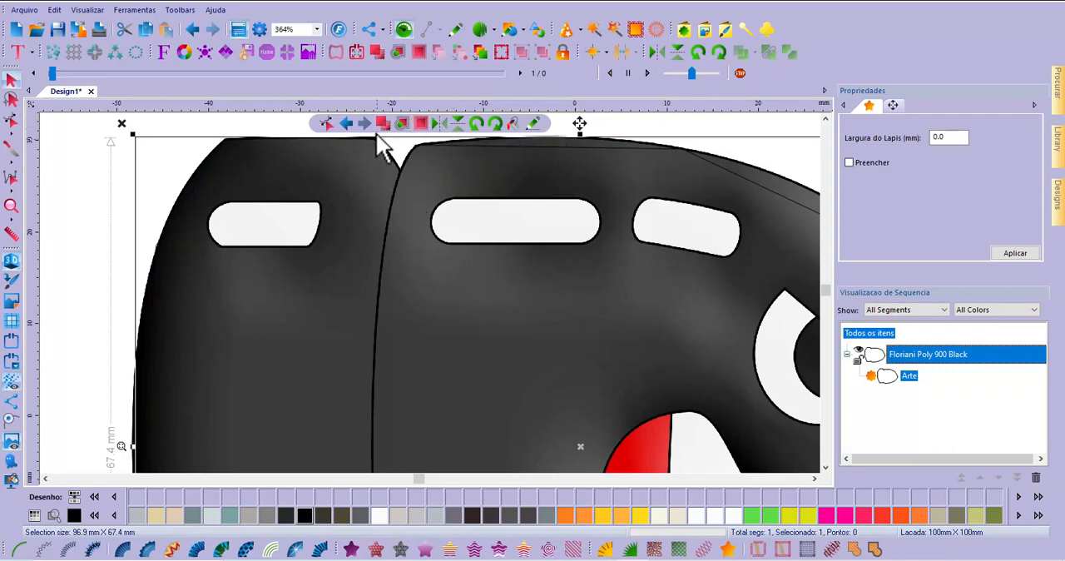
# Fit the view to the outline, start contour editing and bend the segments along the bullet's upper curve to match the image
pyautogui.click(317, 30)
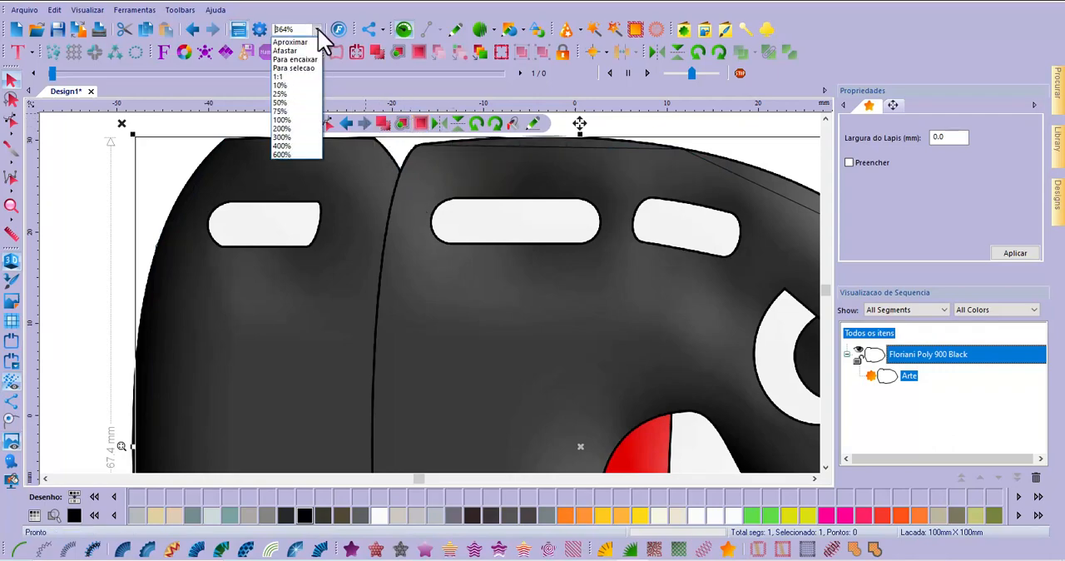
pyautogui.click(298, 68)
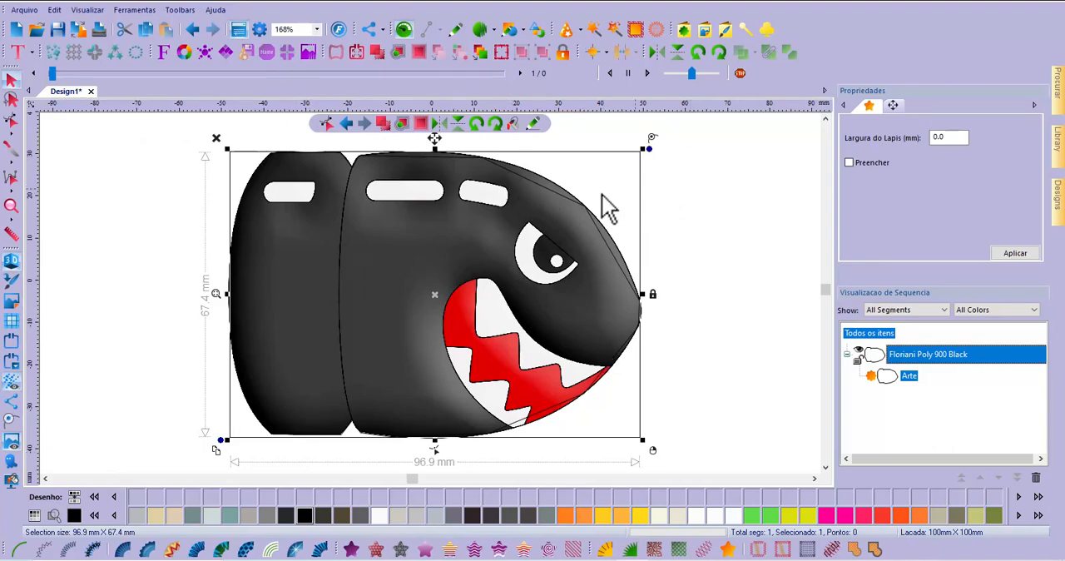
pyautogui.click(10, 123)
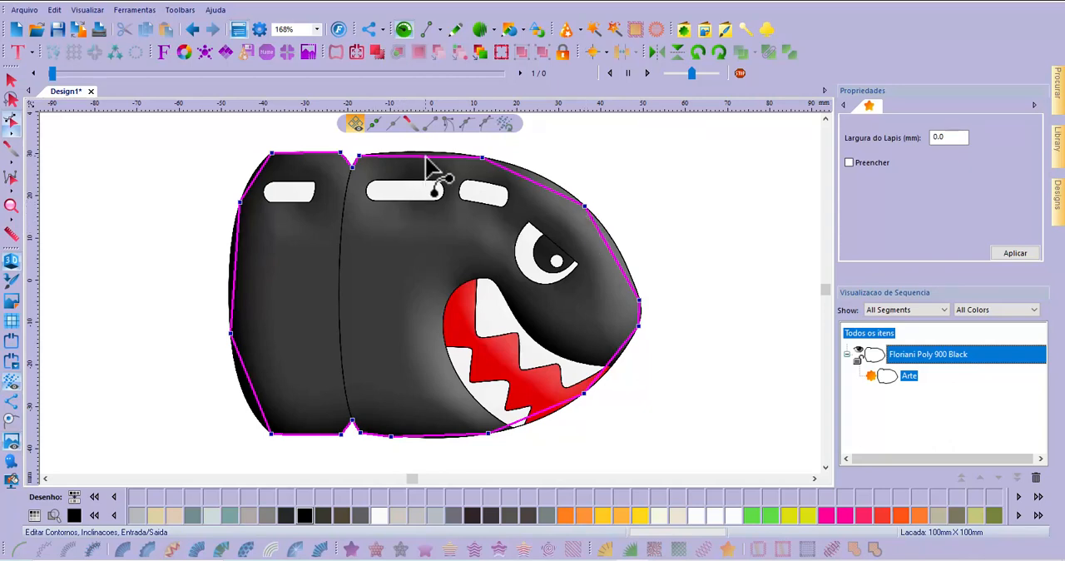
pyautogui.moveTo(424, 156); pyautogui.dragTo(436, 162)
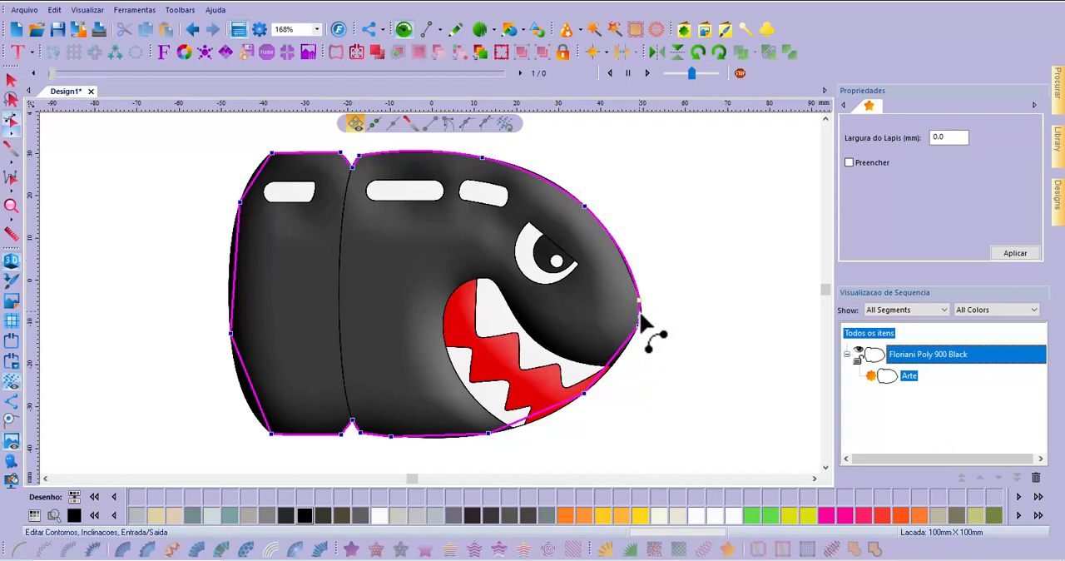
# Bend the outline segments from the nose past the mouth and along the belly to follow the bullet's edge
pyautogui.click(608, 367)
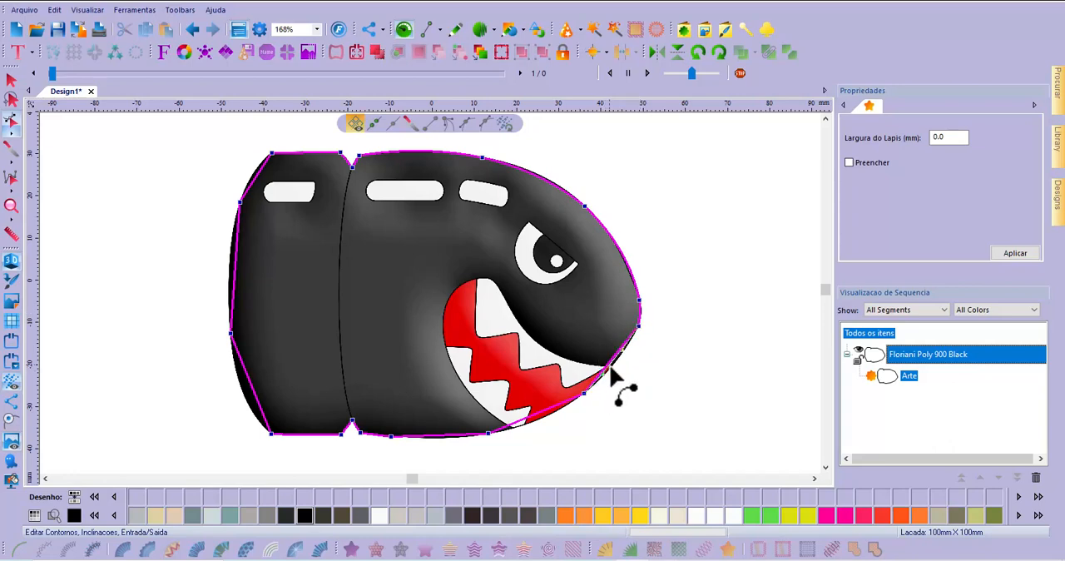
pyautogui.moveTo(610, 366); pyautogui.dragTo(613, 369)
pyautogui.moveTo(536, 412); pyautogui.dragTo(541, 422)
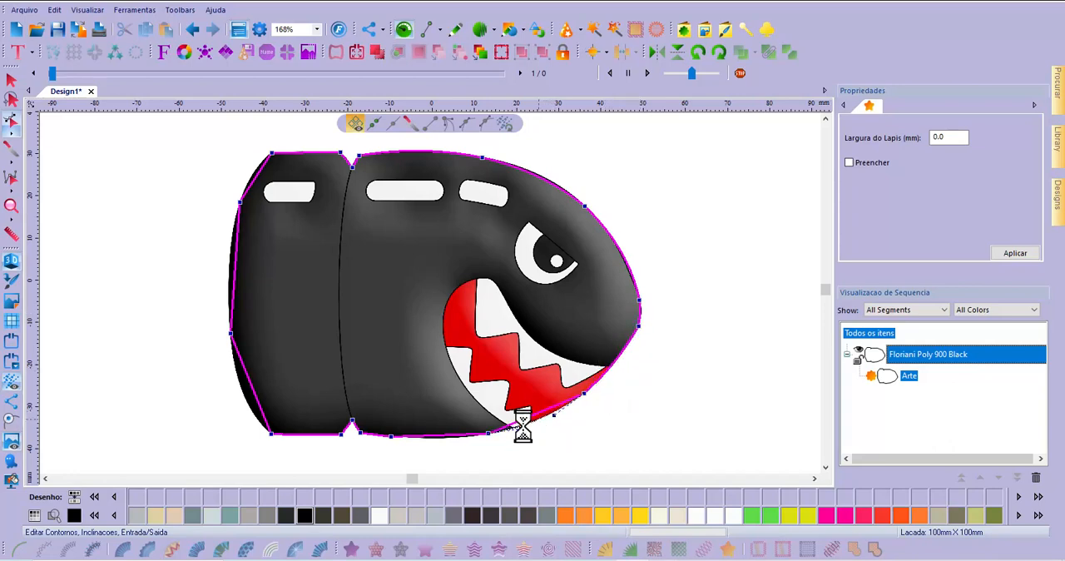
pyautogui.click(441, 436)
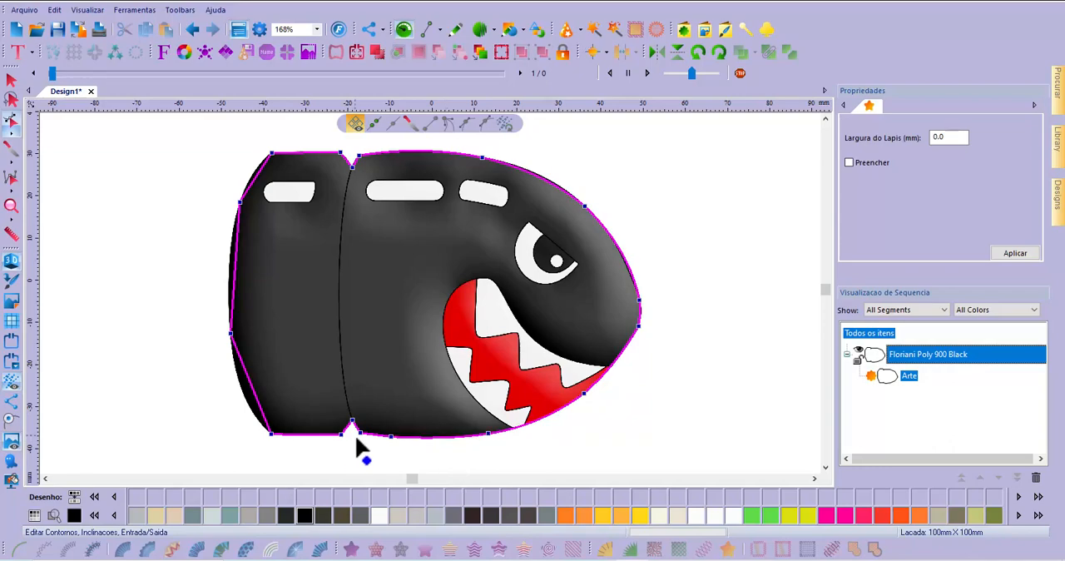
# Curve both sides of the lower notch in the outline to match the background image
pyautogui.scroll(4, 356, 446)
pyautogui.click(369, 420)
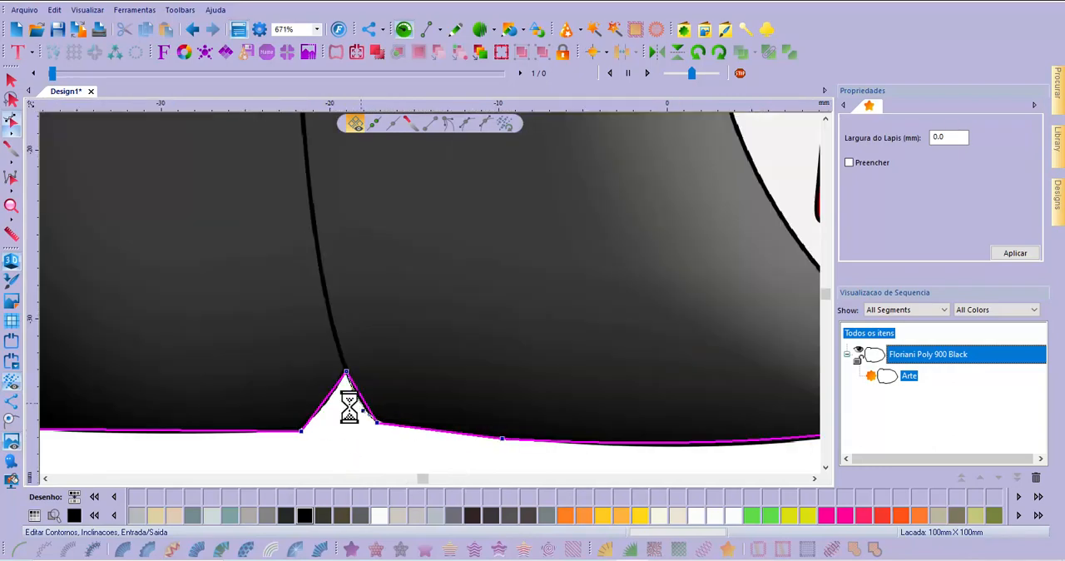
pyautogui.moveTo(322, 400); pyautogui.dragTo(325, 406)
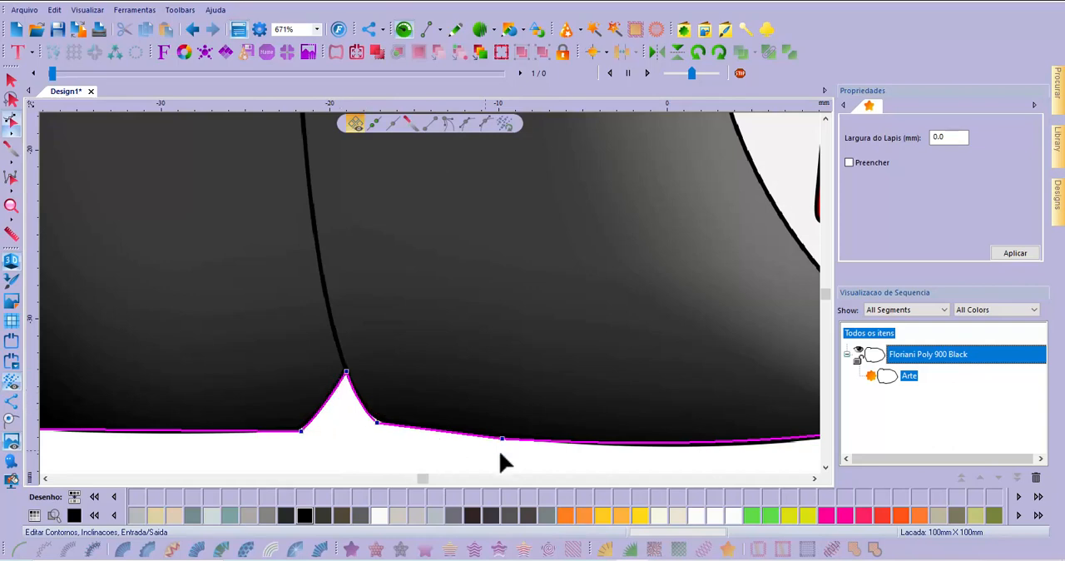
# Bend the outline's lower rear corner segment and the long rear side segment outward onto the bullet's edge
pyautogui.scroll(-2, 456, 401)
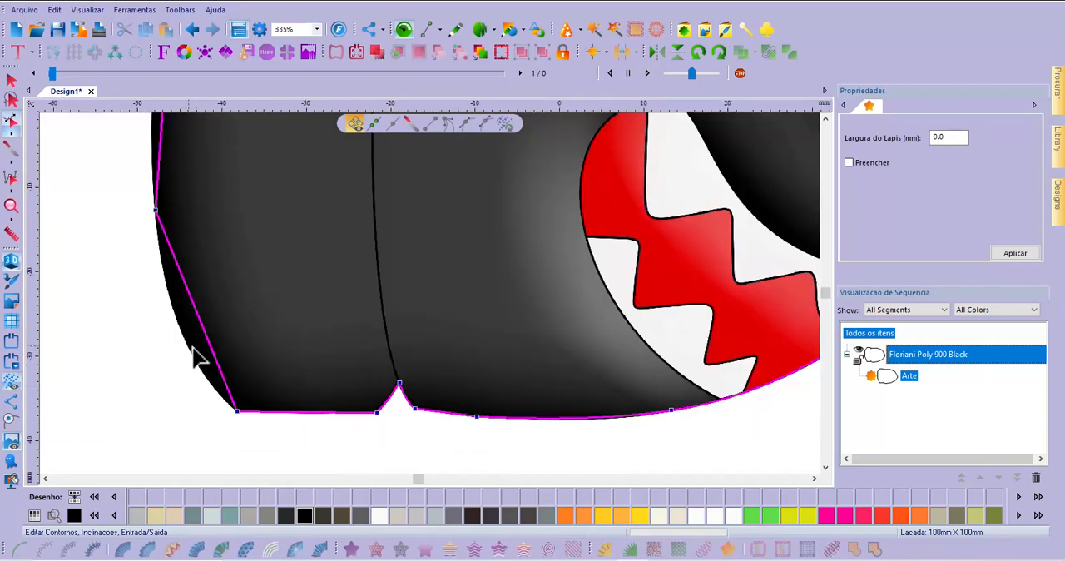
pyautogui.moveTo(198, 311); pyautogui.dragTo(177, 319)
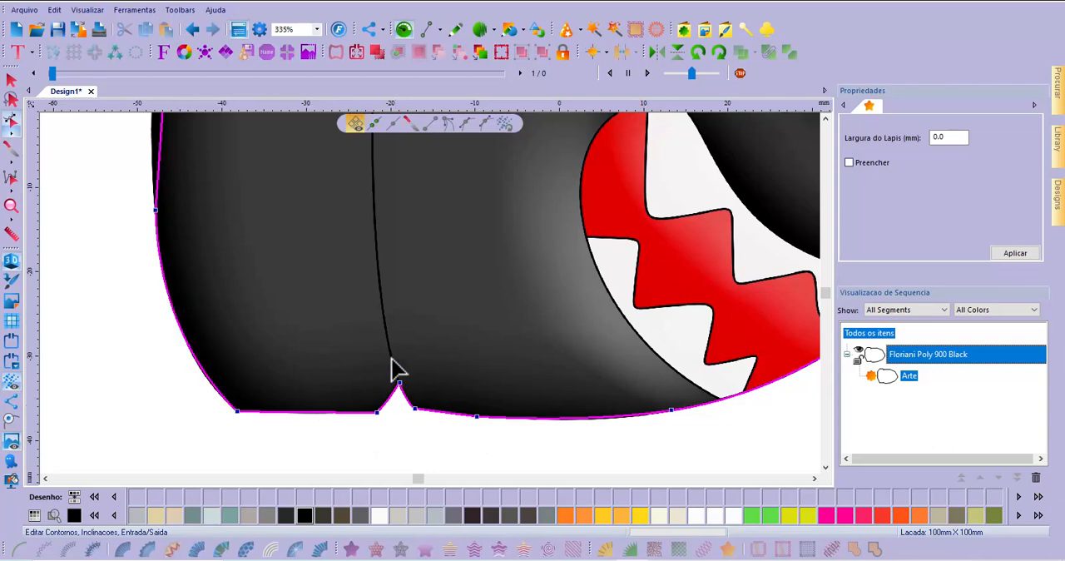
pyautogui.click(825, 118)
pyautogui.click(826, 118)
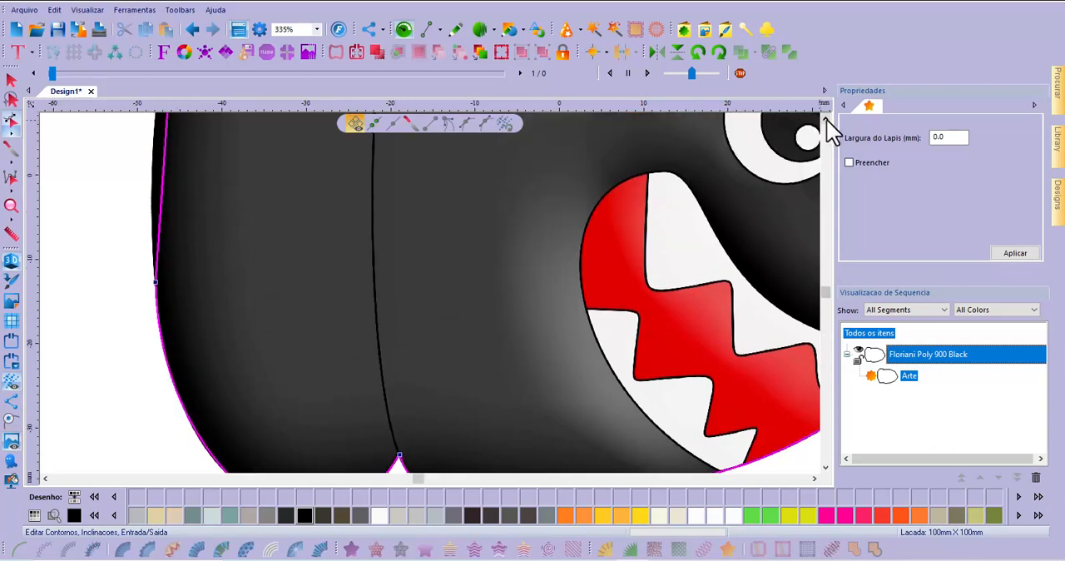
pyautogui.click(825, 118)
pyautogui.click(825, 118)
pyautogui.click(825, 118)
pyautogui.click(825, 118)
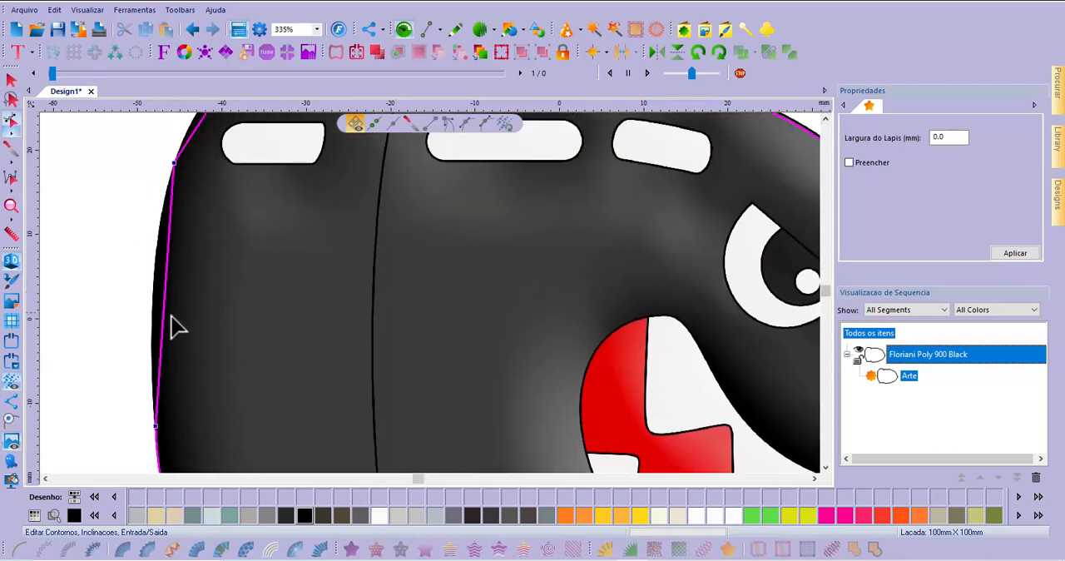
pyautogui.moveTo(169, 338); pyautogui.dragTo(152, 324)
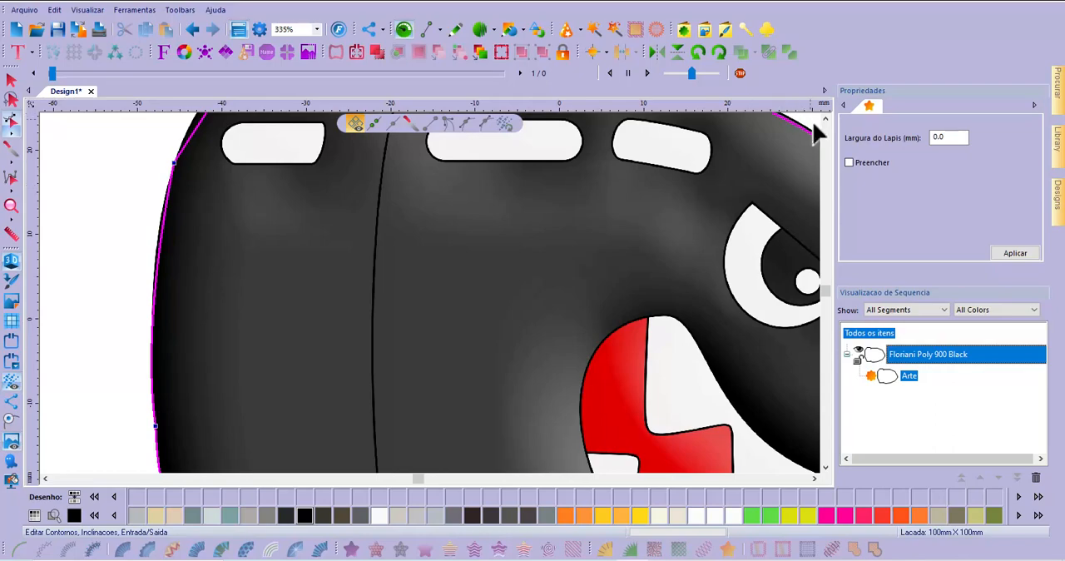
# Curve the outline's upper rear corner segment and refine the rear side's upper part to follow the bullet's edge
pyautogui.scroll(-5, 418, 325)
pyautogui.scroll(5, 385, 266)
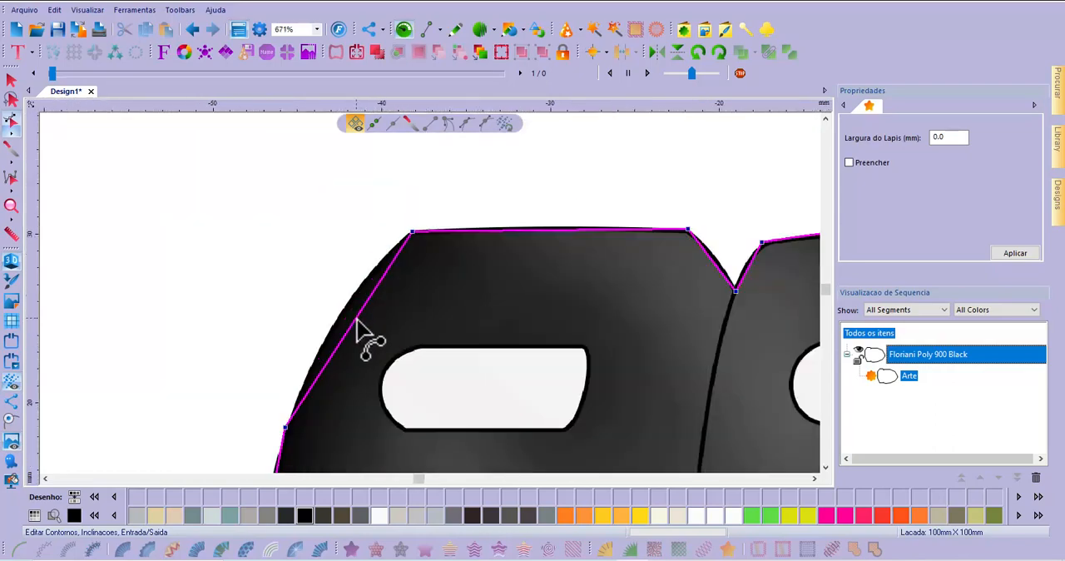
pyautogui.moveTo(356, 322); pyautogui.dragTo(335, 328)
pyautogui.scroll(-2, 337, 231)
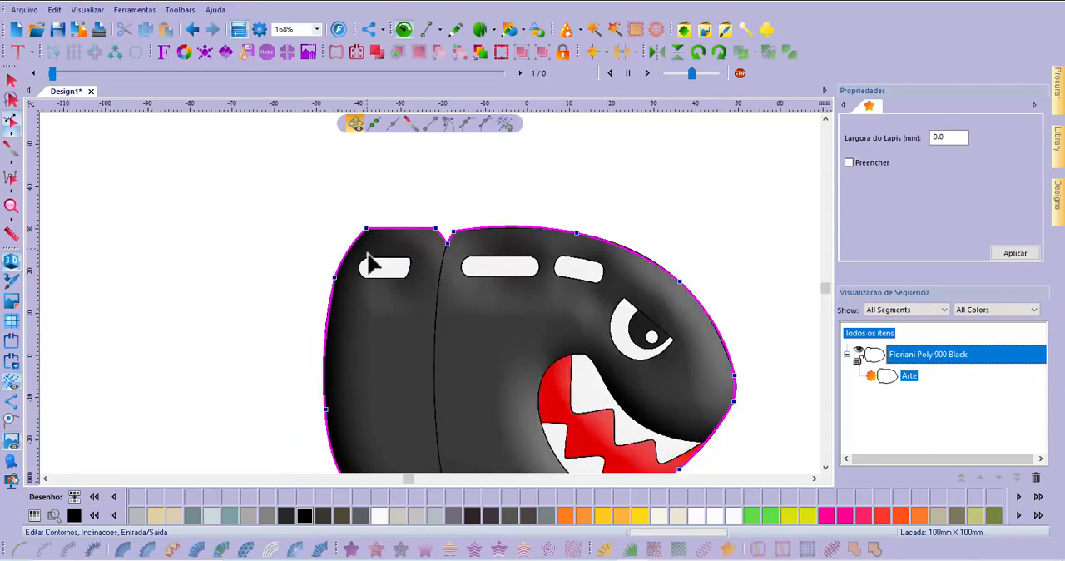
pyautogui.scroll(1, 343, 307)
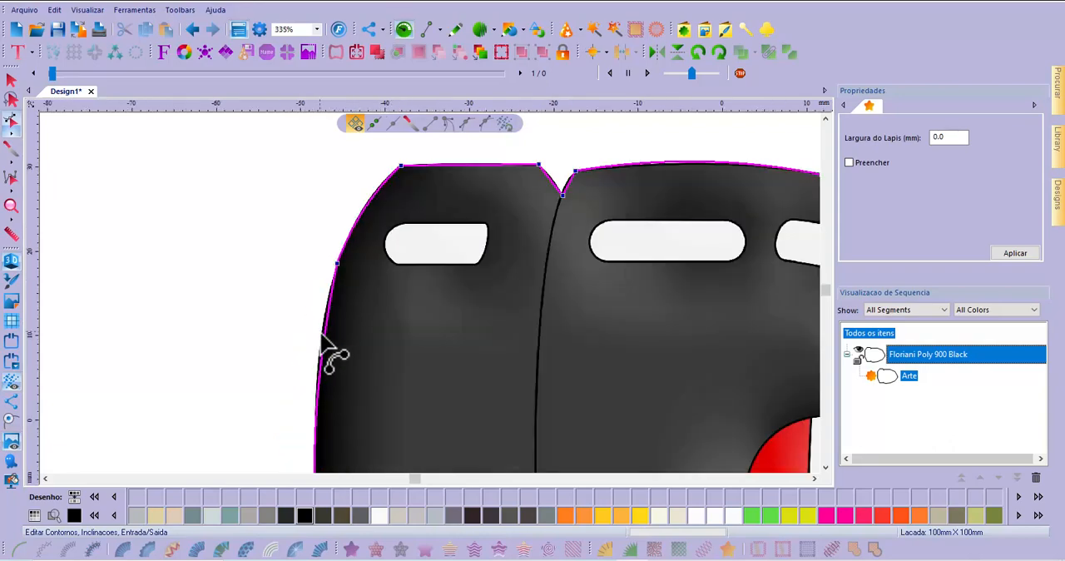
pyautogui.moveTo(324, 340); pyautogui.dragTo(318, 344)
pyautogui.scroll(-1, 302, 328)
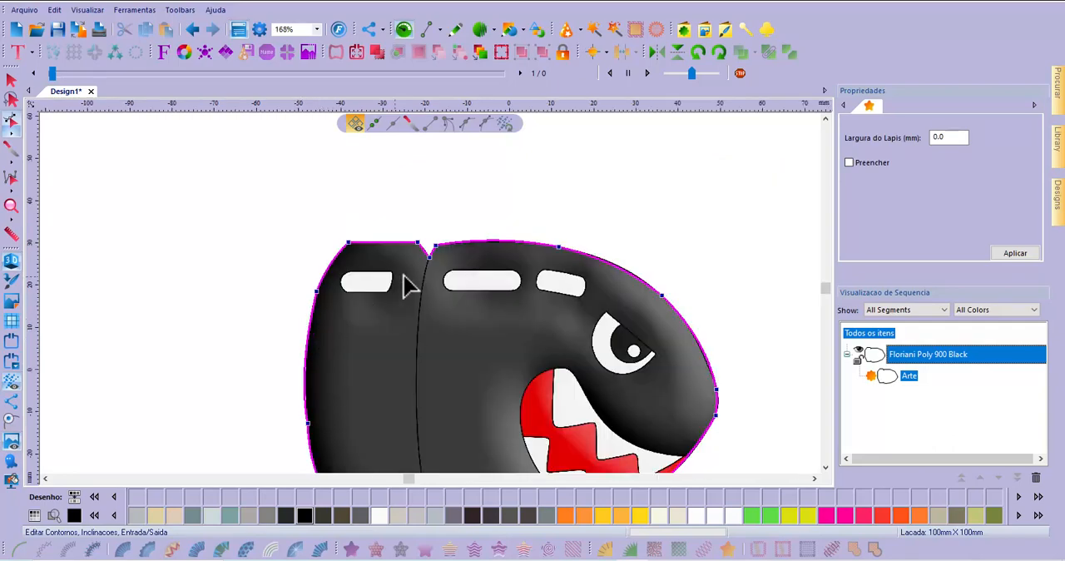
# Curve both sides of the upper notch in the outline to match the background image
pyautogui.scroll(2, 416, 243)
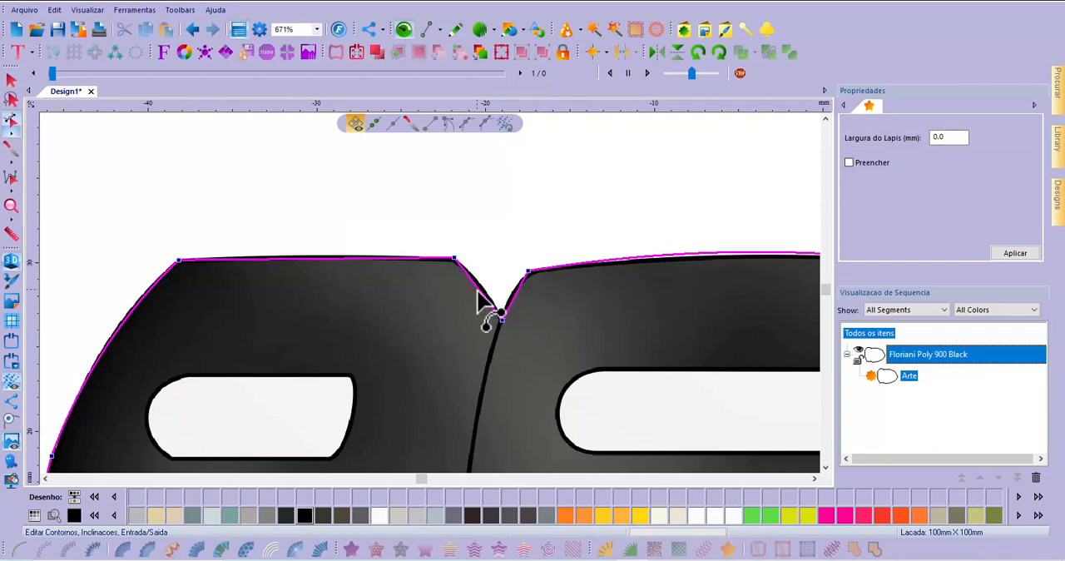
pyautogui.moveTo(481, 291); pyautogui.dragTo(511, 298)
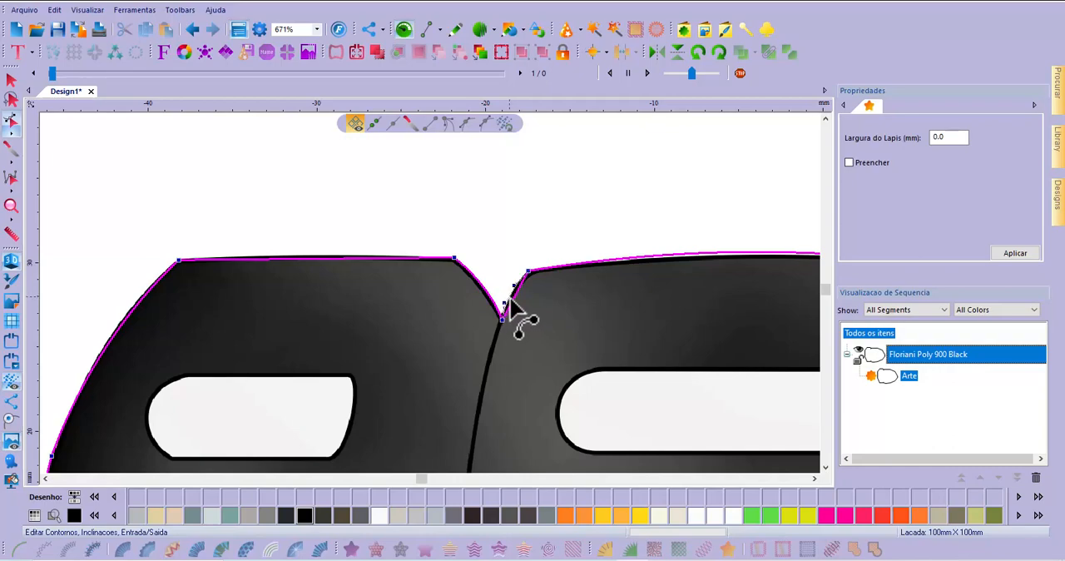
pyautogui.scroll(-2, 341, 215)
pyautogui.scroll(-1, 584, 234)
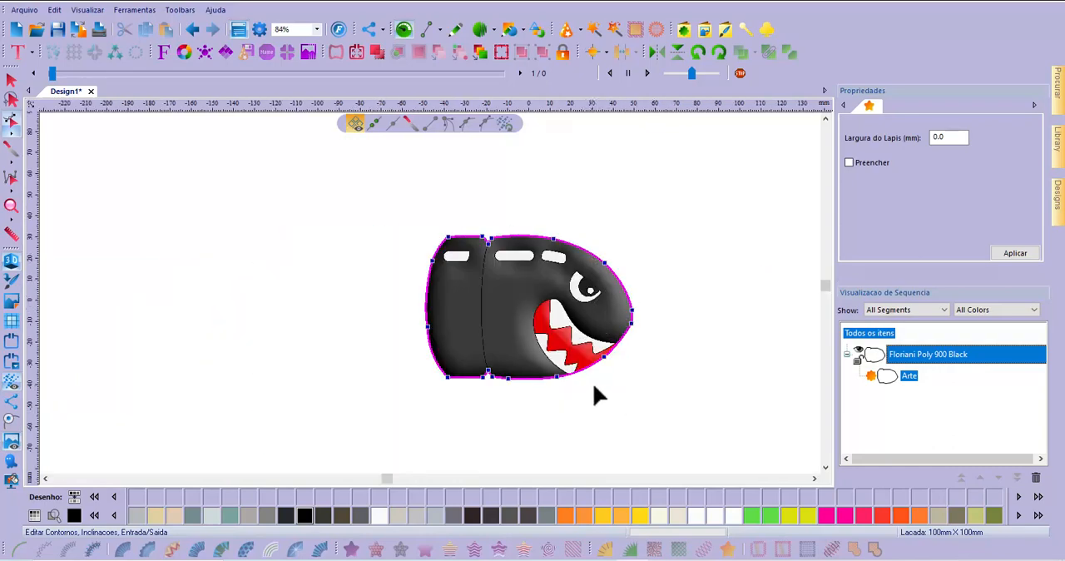
# Refine the outline's short nose-tip segment to follow the bullet's edge and finish editing its contour
pyautogui.scroll(2, 617, 358)
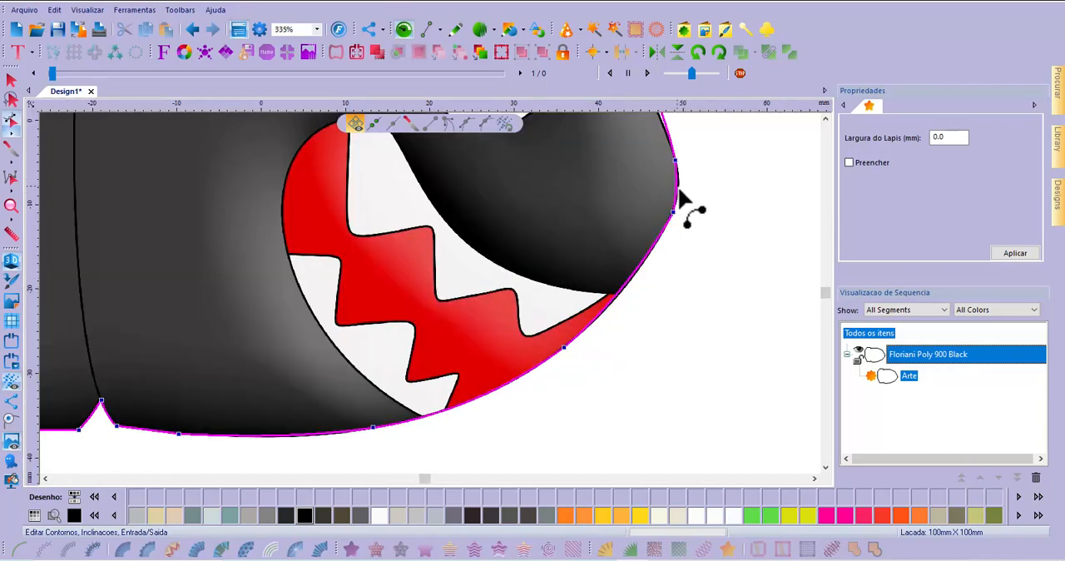
pyautogui.scroll(1, 676, 190)
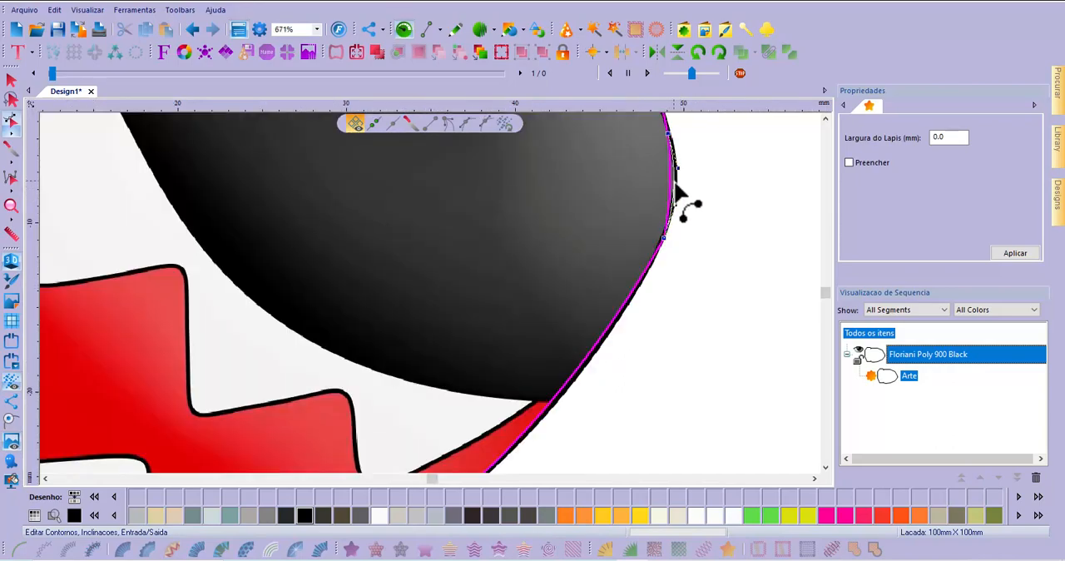
pyautogui.scroll(-2, 599, 229)
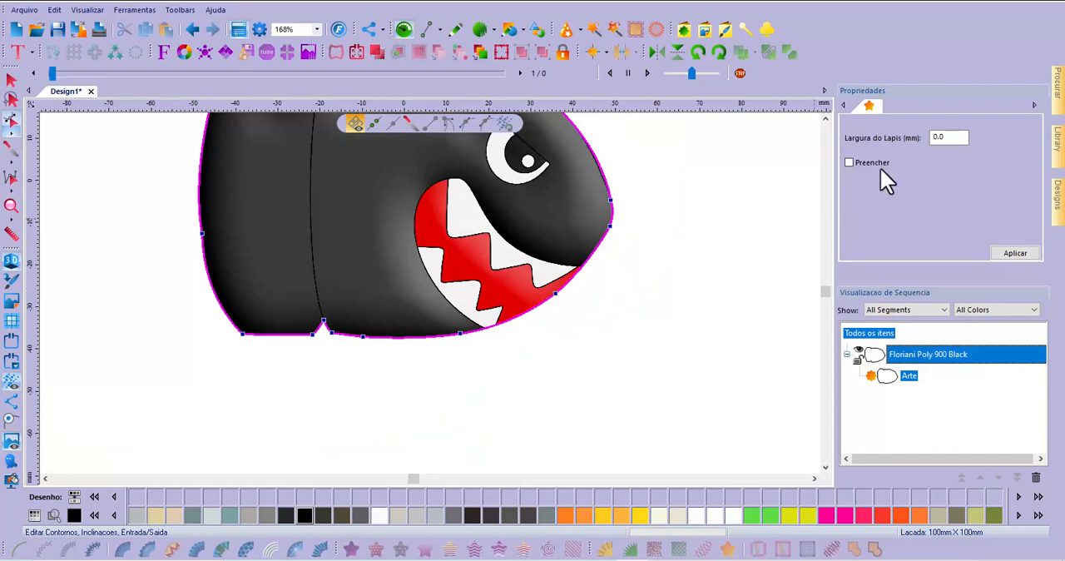
pyautogui.click(825, 118)
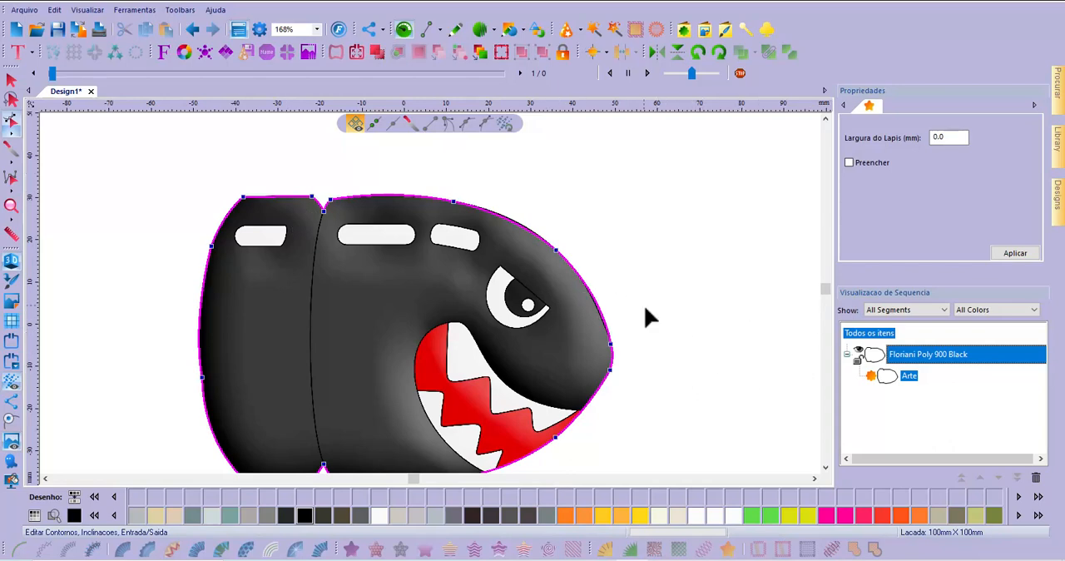
pyautogui.click(11, 79)
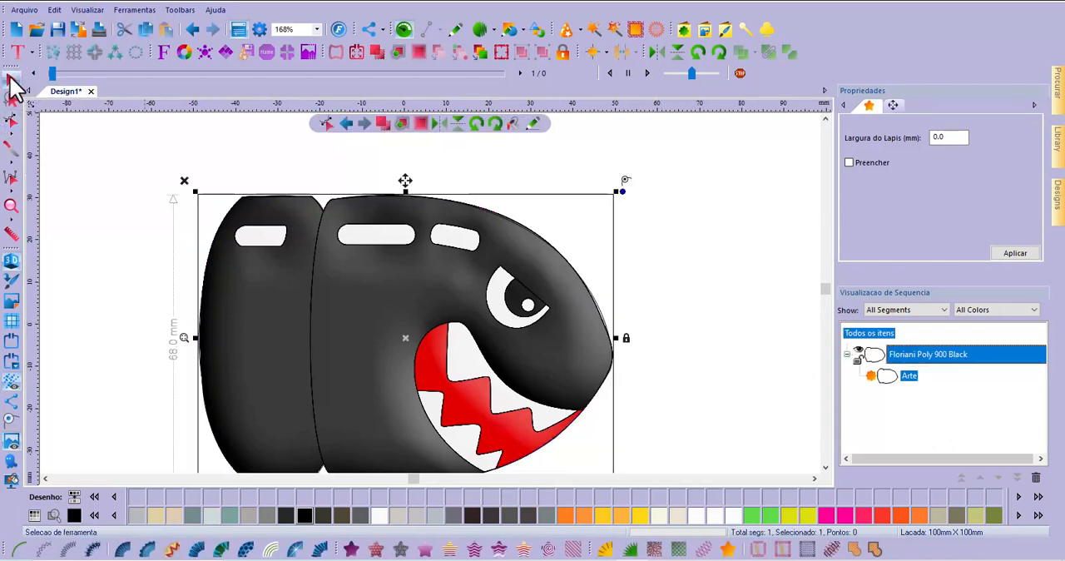
# Convert the bullet outline to a standard fill (Preenchimento Padrao) and compare its stitches with and without the 3D view
pyautogui.scroll(-2, 653, 274)
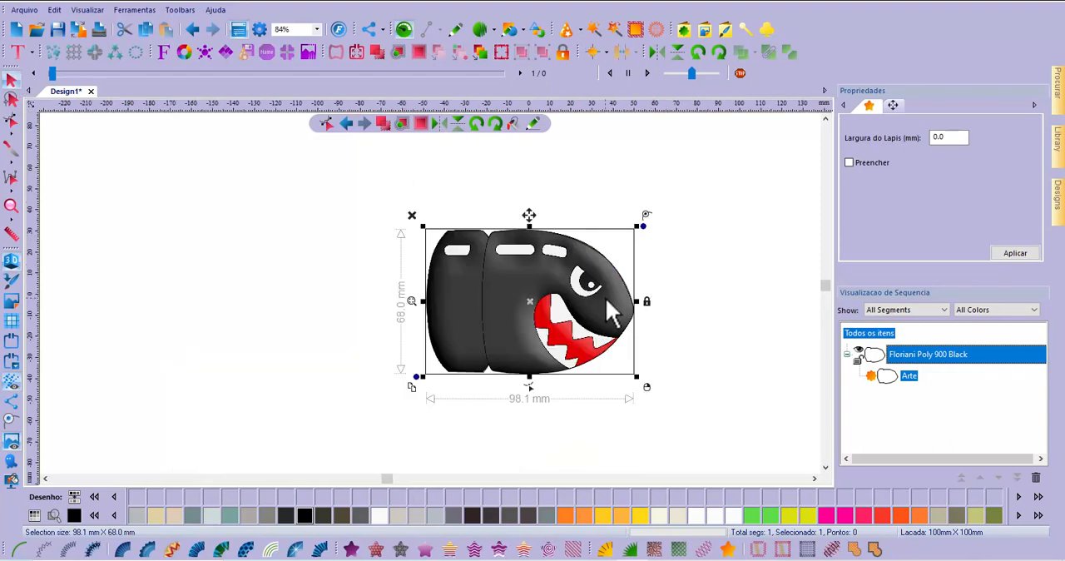
pyautogui.scroll(2, 609, 309)
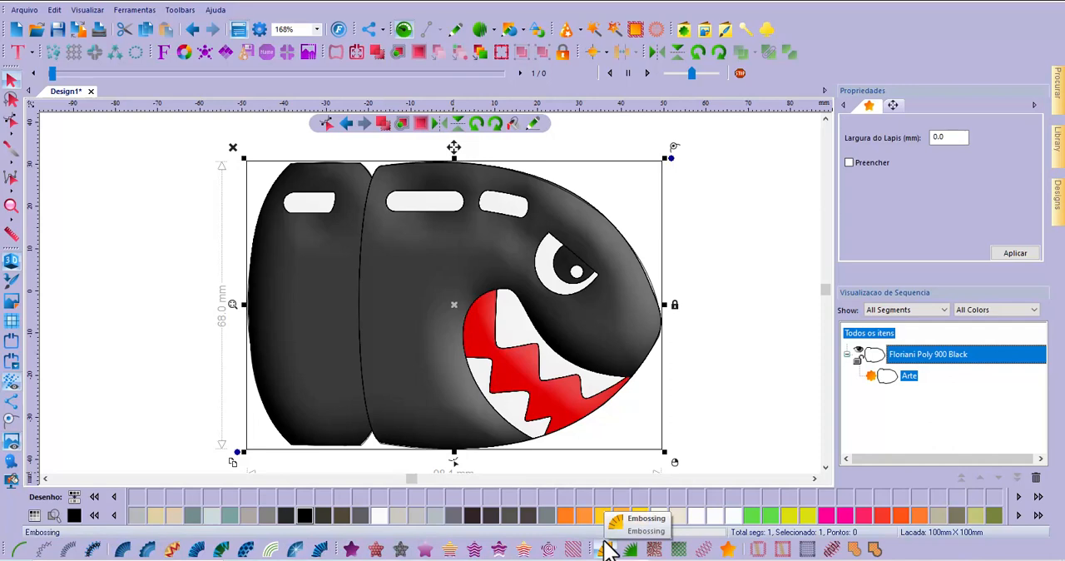
pyautogui.click(353, 550)
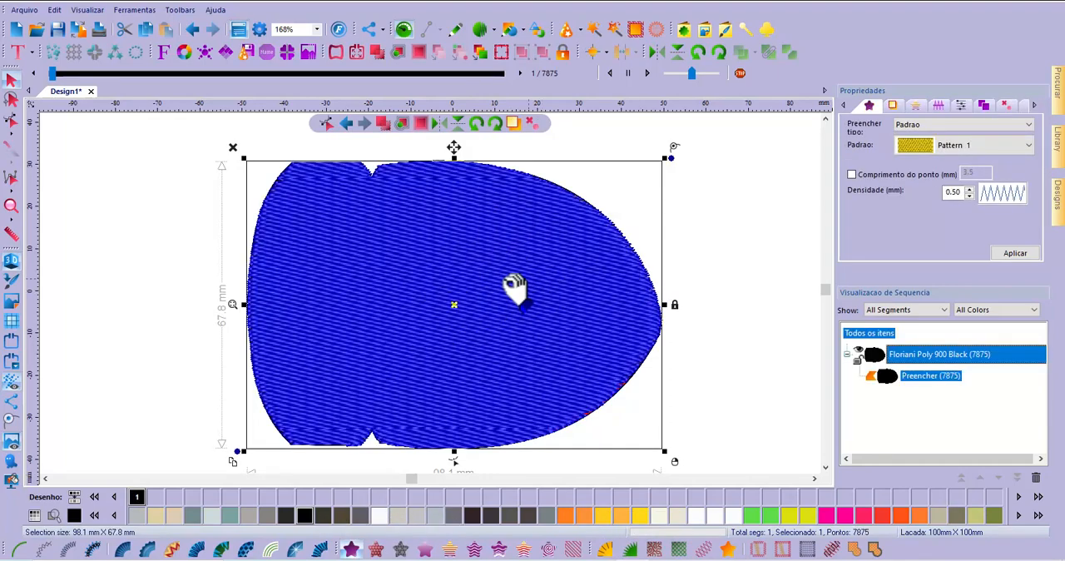
pyautogui.click(110, 311)
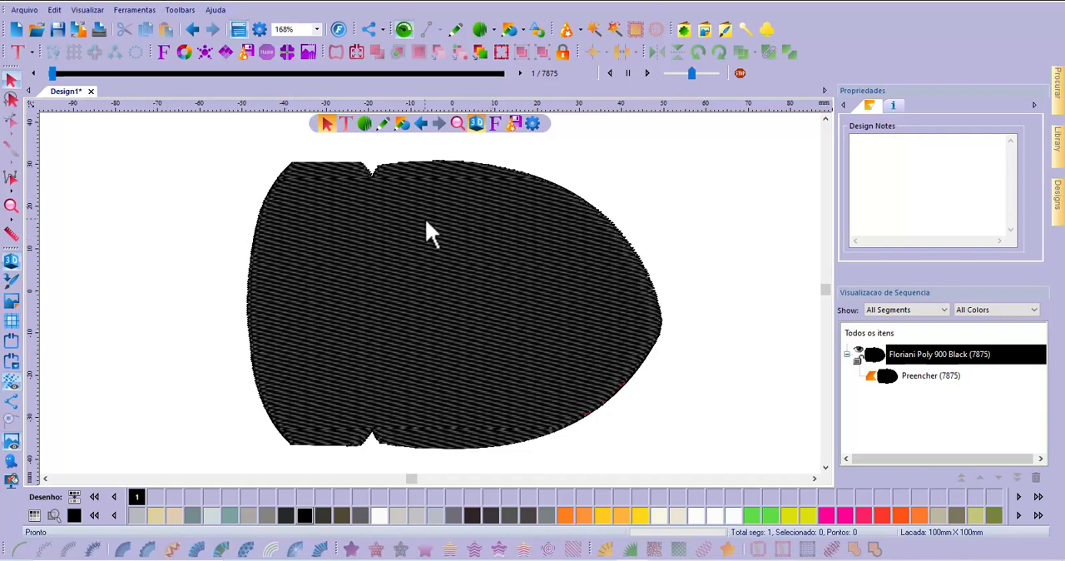
pyautogui.click(11, 260)
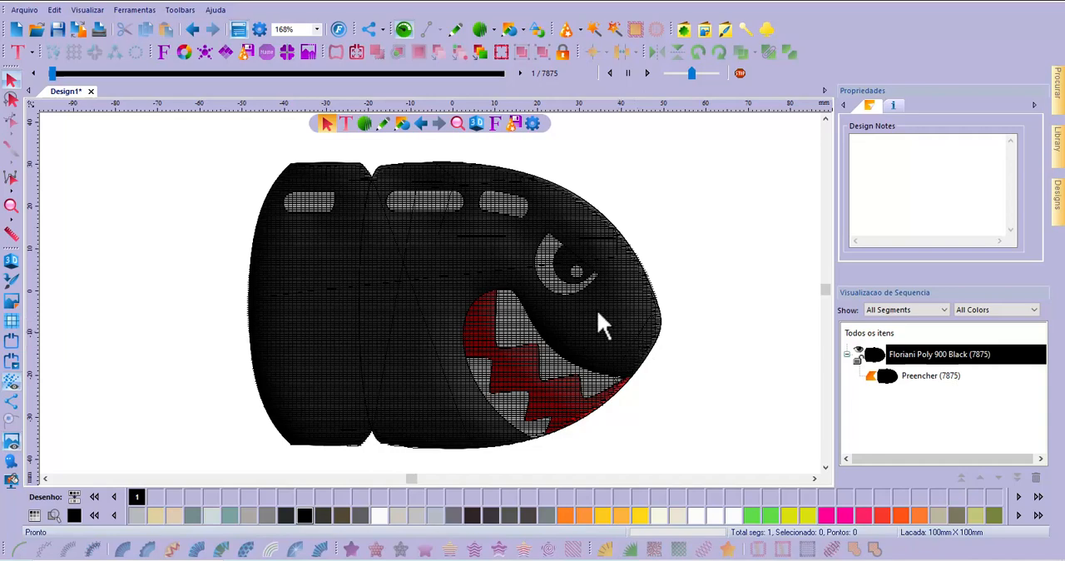
pyautogui.click(12, 260)
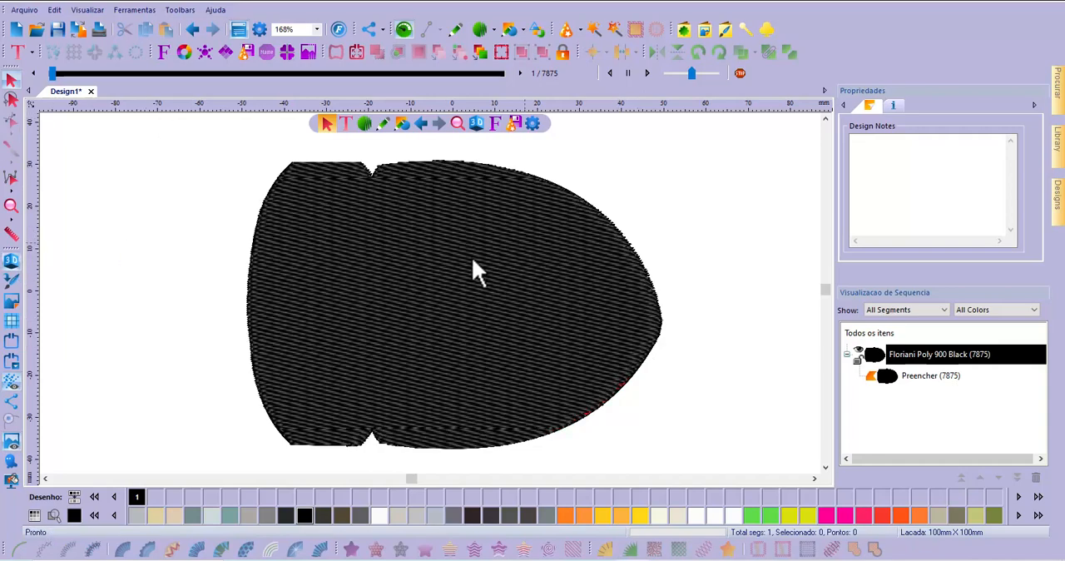
# Convert the filled bullet shape back to plain artwork (Arte)
pyautogui.click(478, 304)
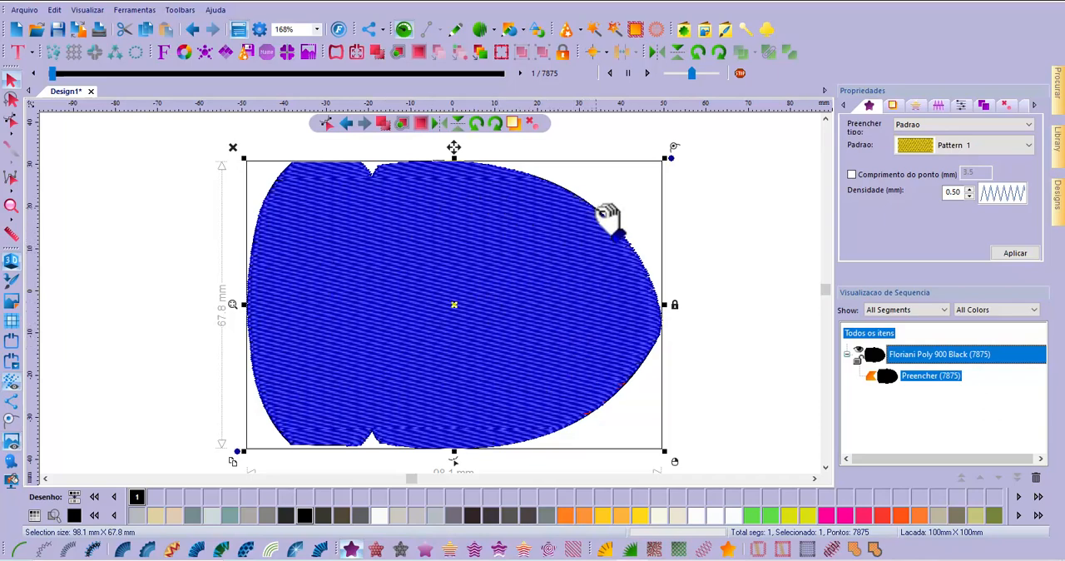
pyautogui.click(728, 551)
pyautogui.click(766, 398)
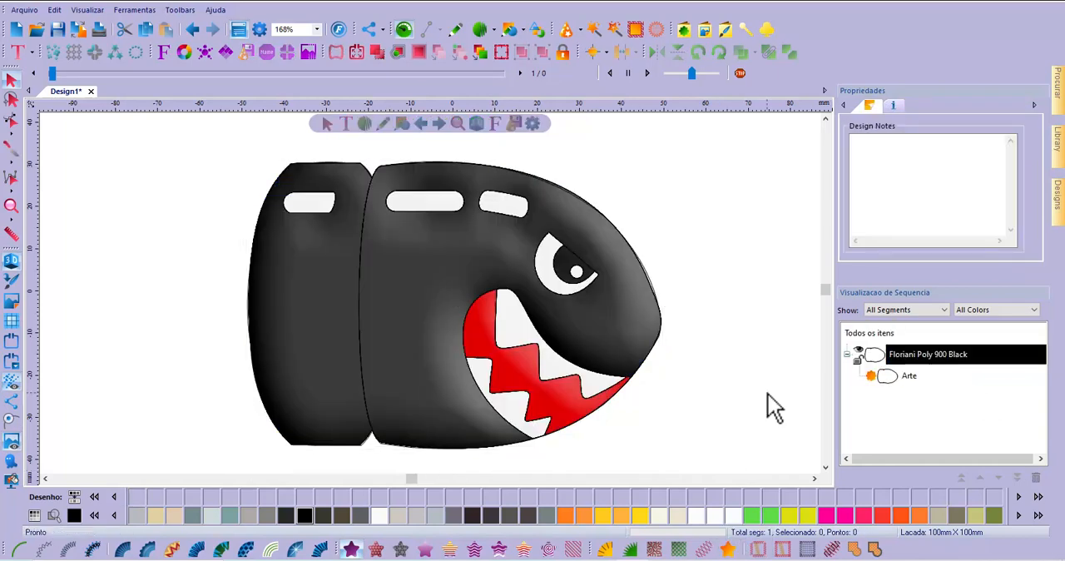
pyautogui.click(900, 376)
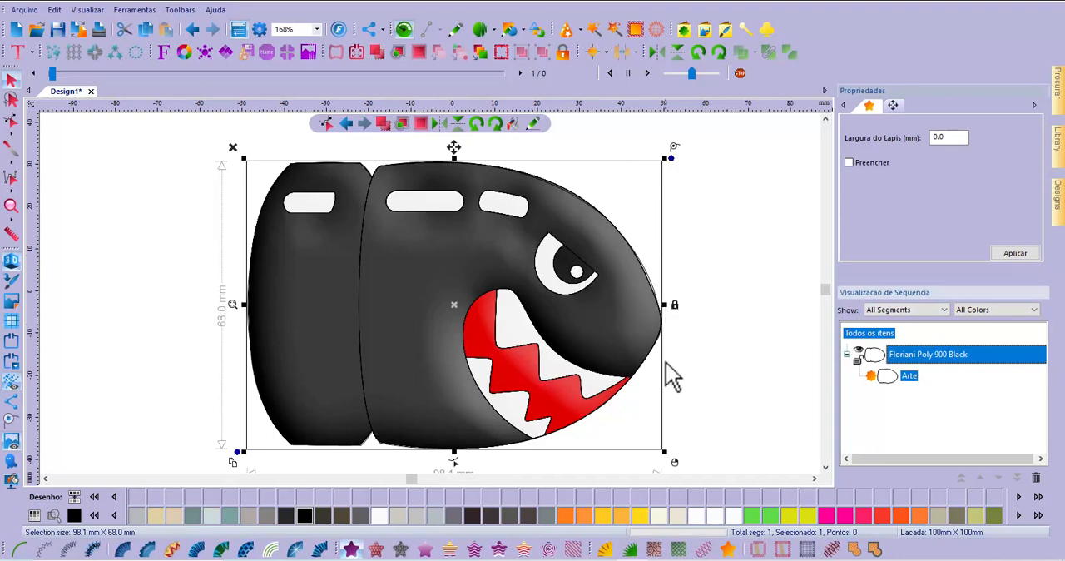
pyautogui.click(718, 385)
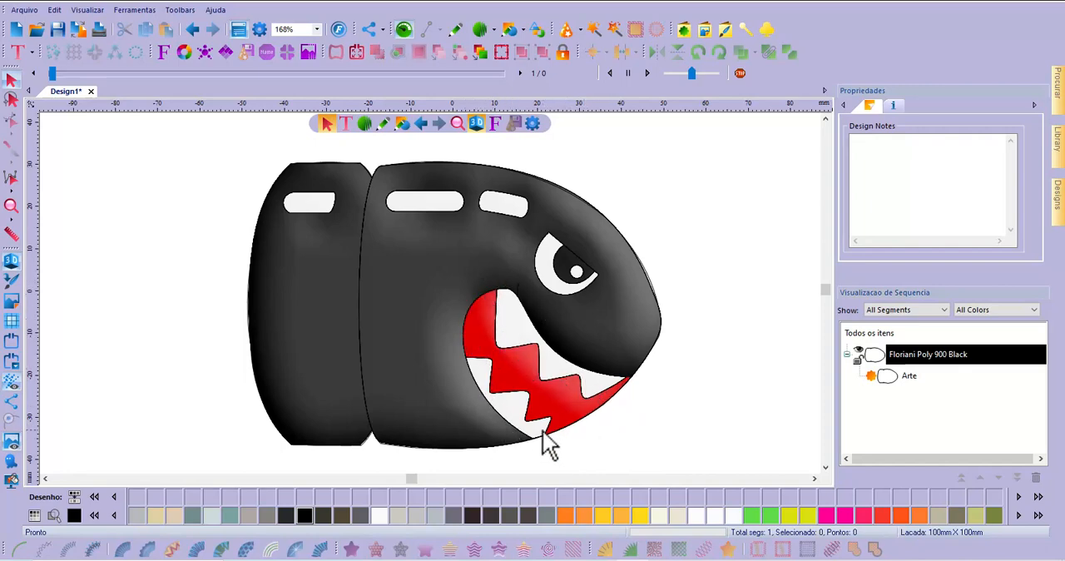
# Start tracing the mouth as new artwork from its front corner along the upper edge to the top of the red area
pyautogui.scroll(4, 523, 426)
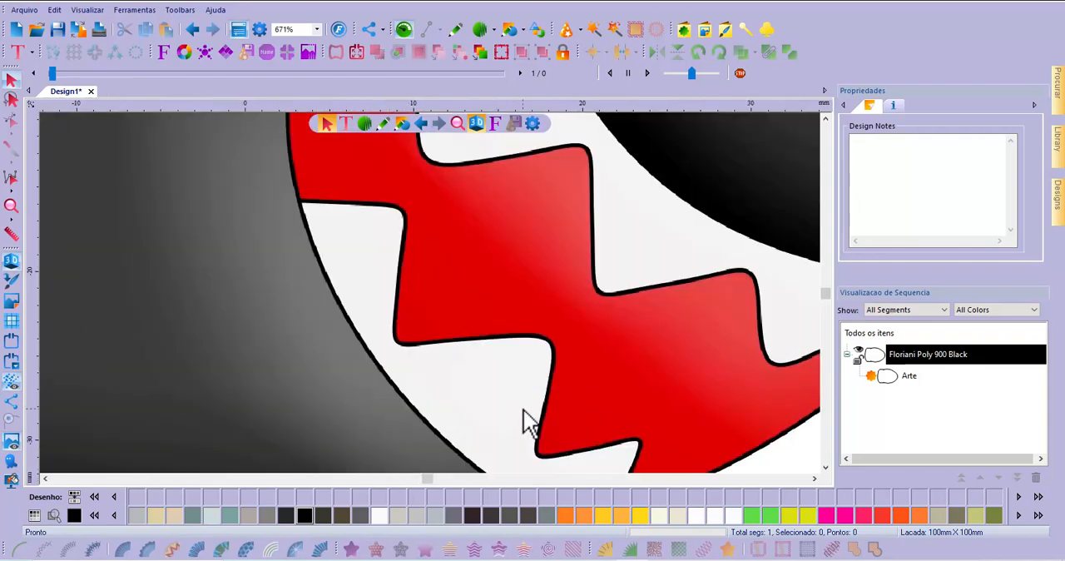
pyautogui.scroll(-1, 524, 424)
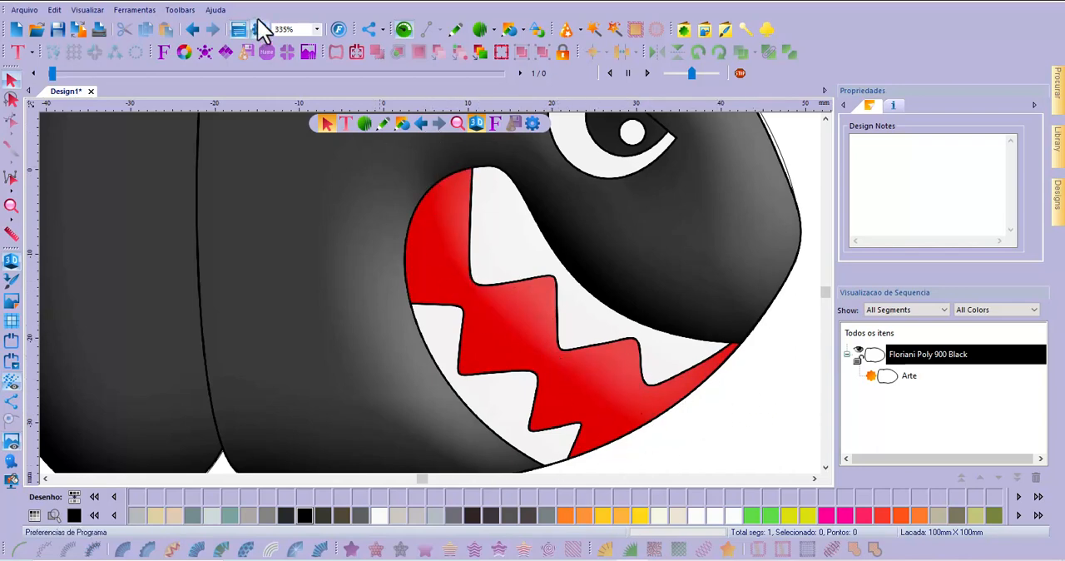
pyautogui.click(455, 30)
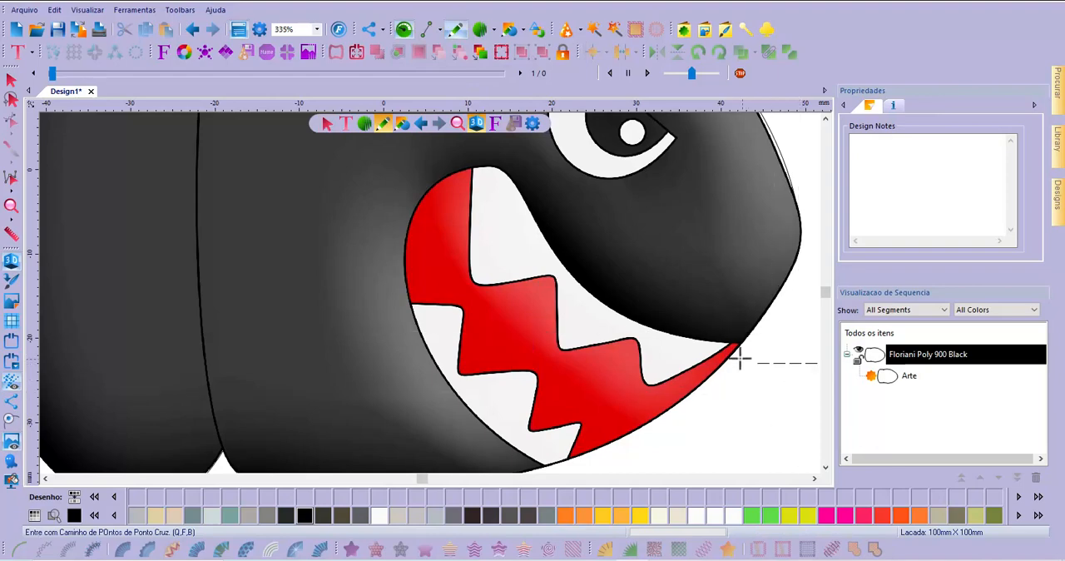
pyautogui.scroll(1, 737, 350)
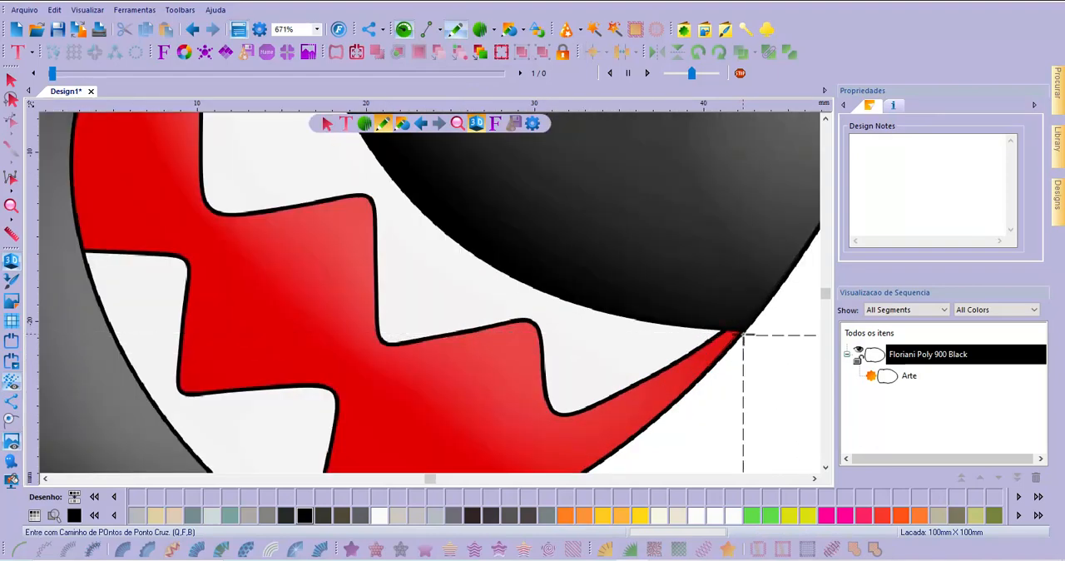
pyautogui.click(744, 333)
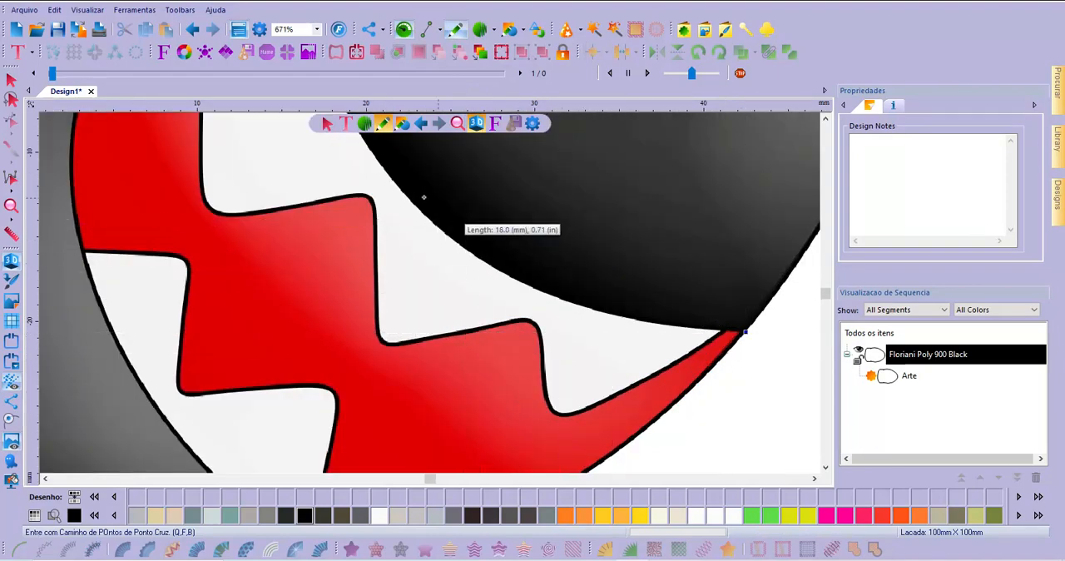
pyautogui.scroll(-2, 449, 288)
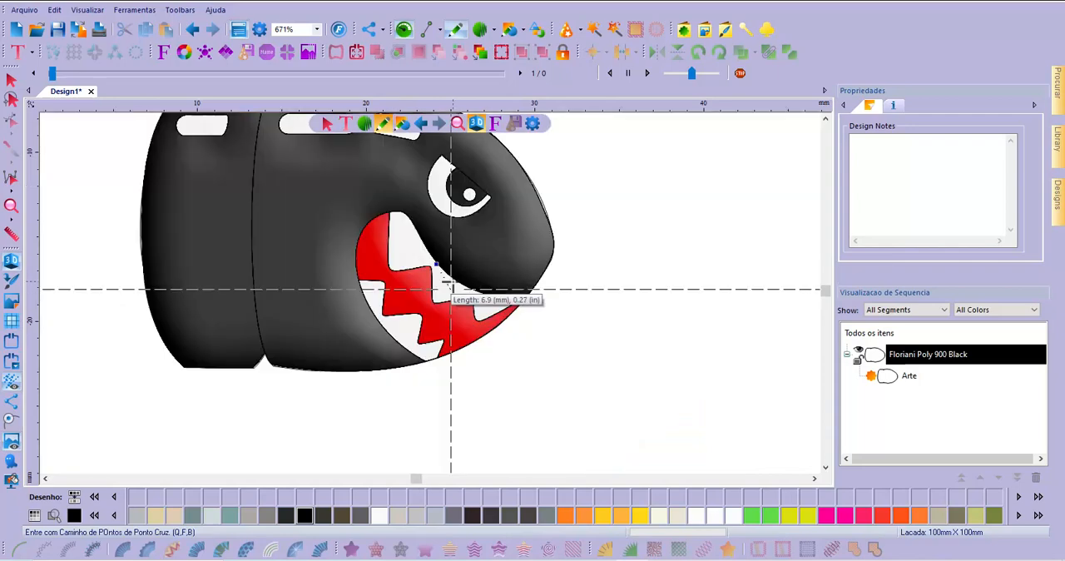
pyautogui.scroll(2, 416, 235)
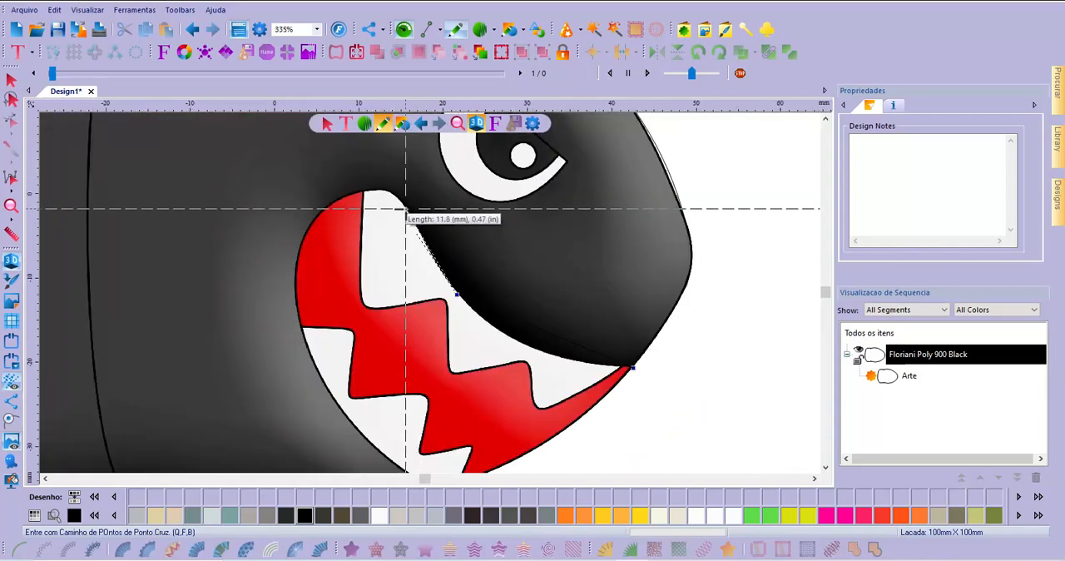
pyautogui.click(407, 208)
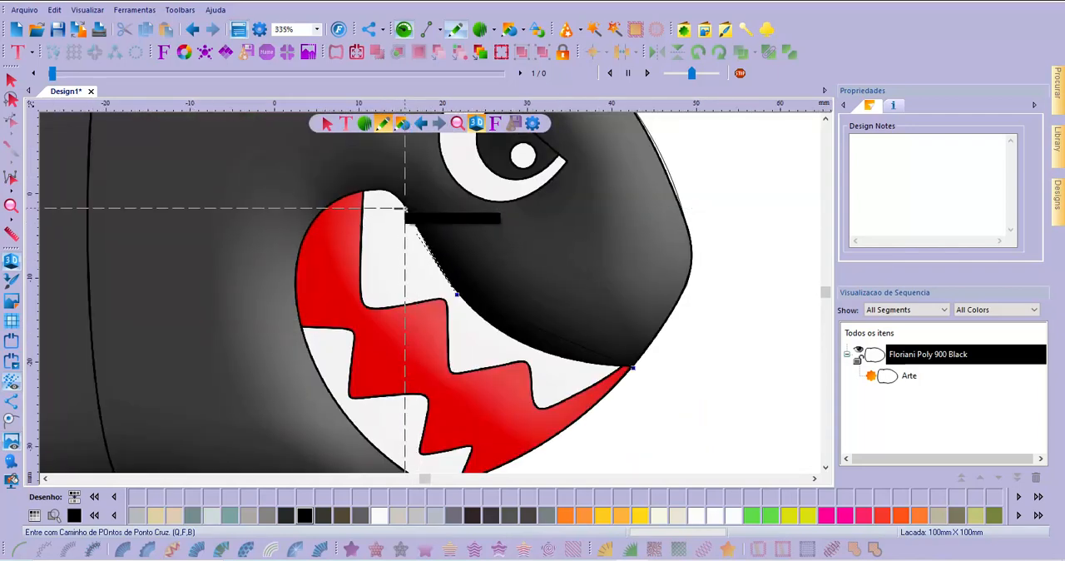
pyautogui.click(365, 193)
# Continue the mouth outline down its rear edge to the lower corner and close the shape at about 40 × 35.5 mm
pyautogui.click(309, 225)
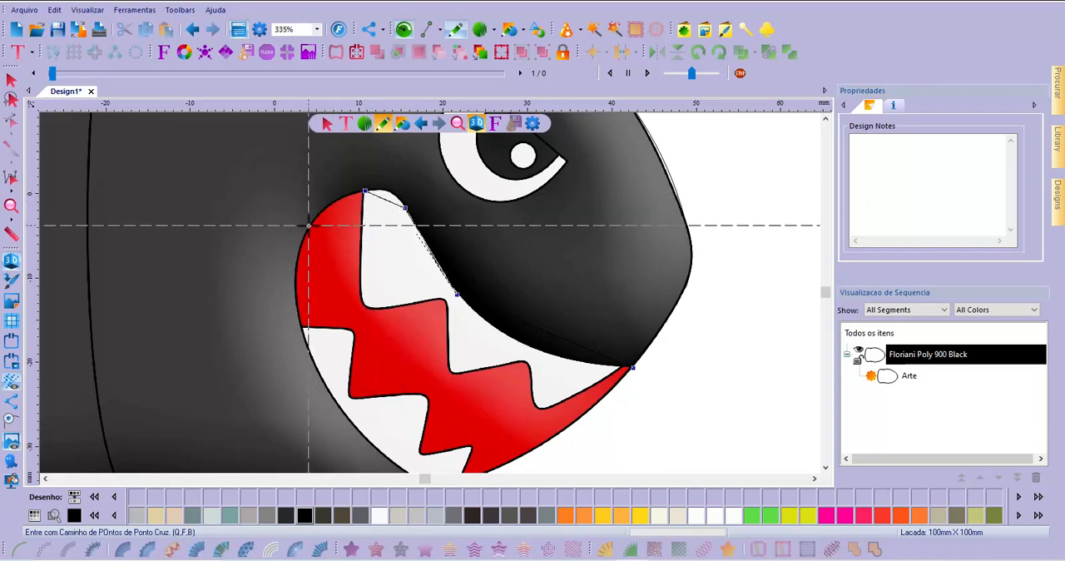
pyautogui.click(294, 298)
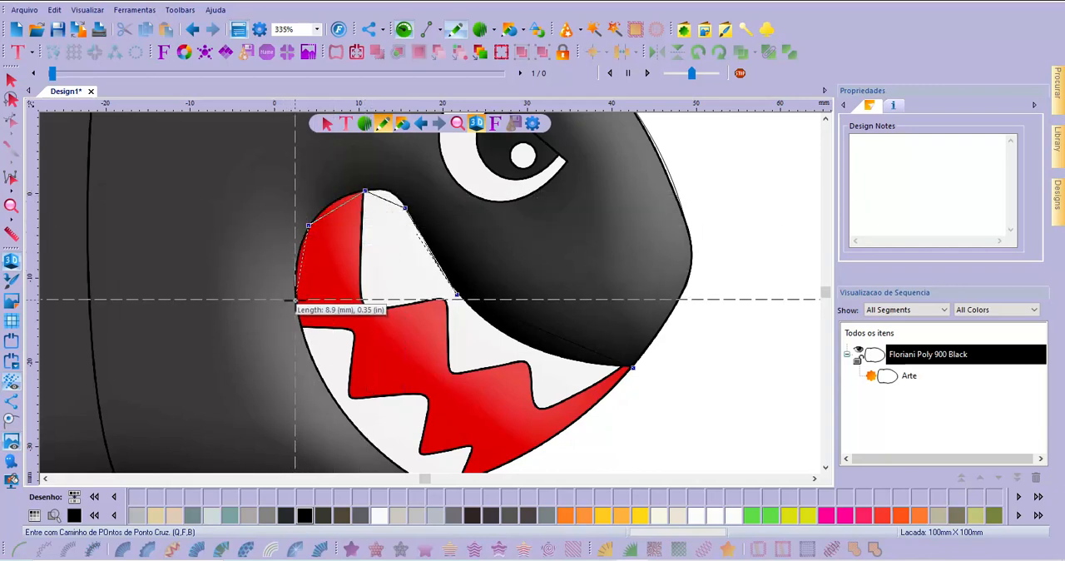
pyautogui.click(329, 392)
pyautogui.scroll(-4, 468, 310)
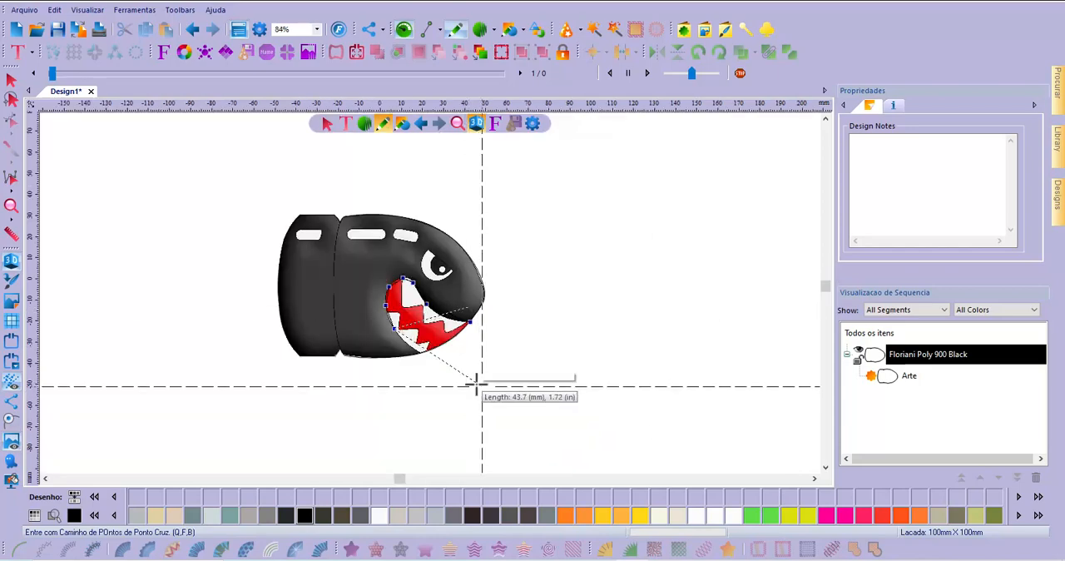
pyautogui.scroll(2, 402, 361)
pyautogui.scroll(1, 428, 333)
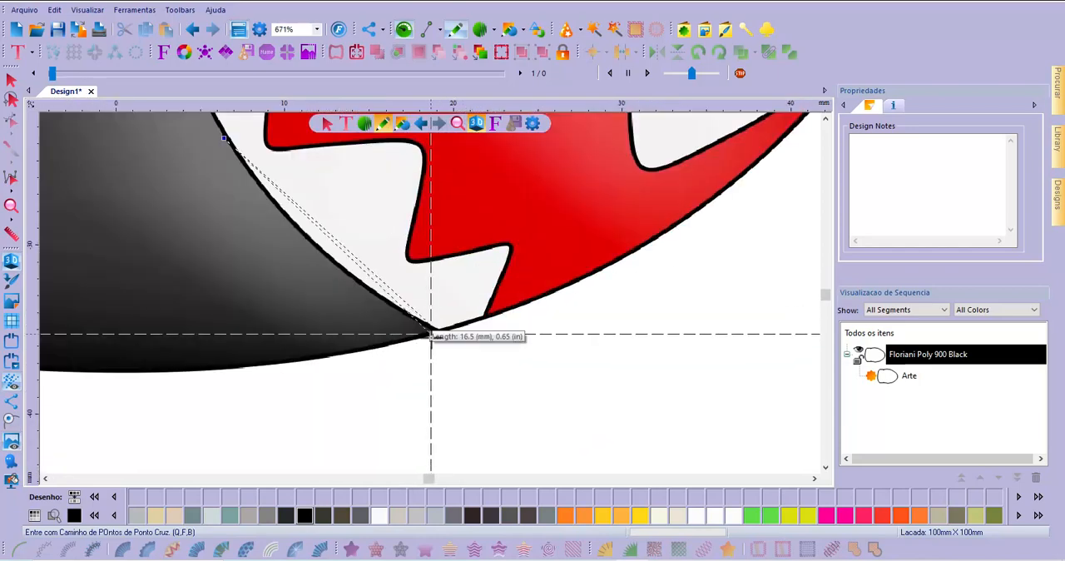
pyautogui.scroll(1, 431, 333)
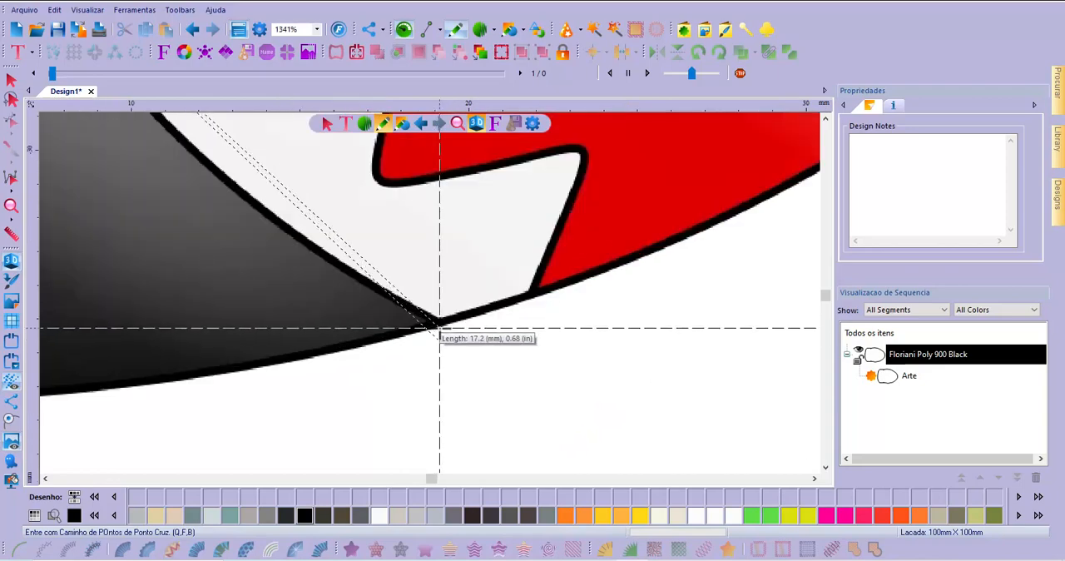
pyautogui.click(442, 325)
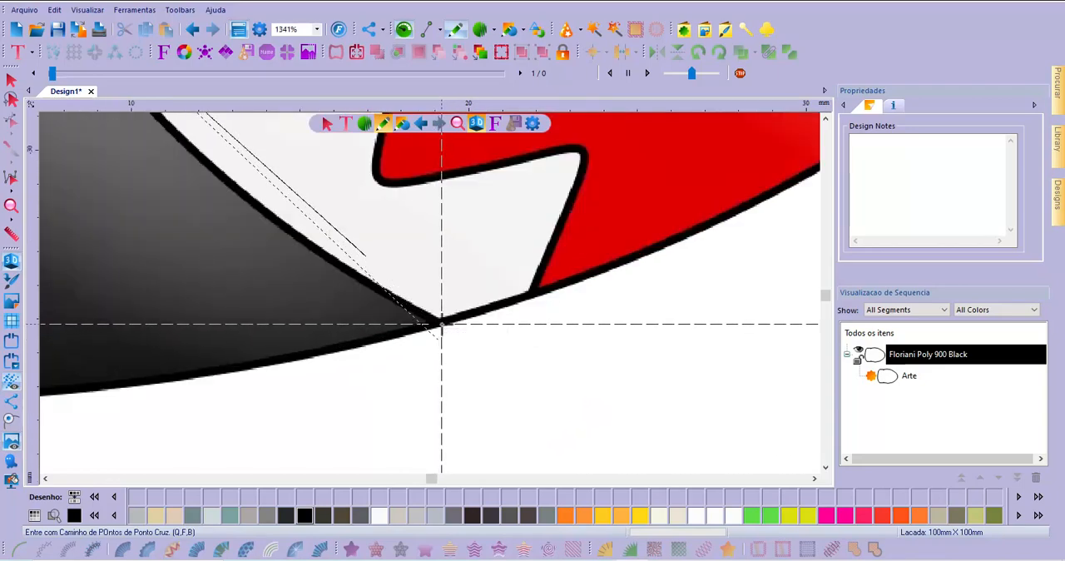
pyautogui.scroll(-3, 409, 343)
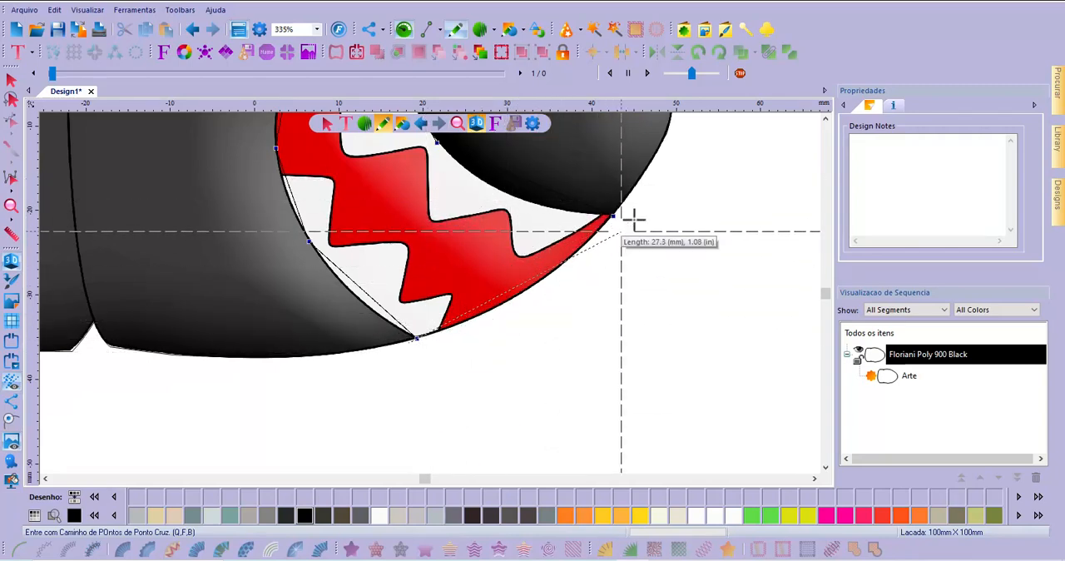
pyautogui.click(19, 424)
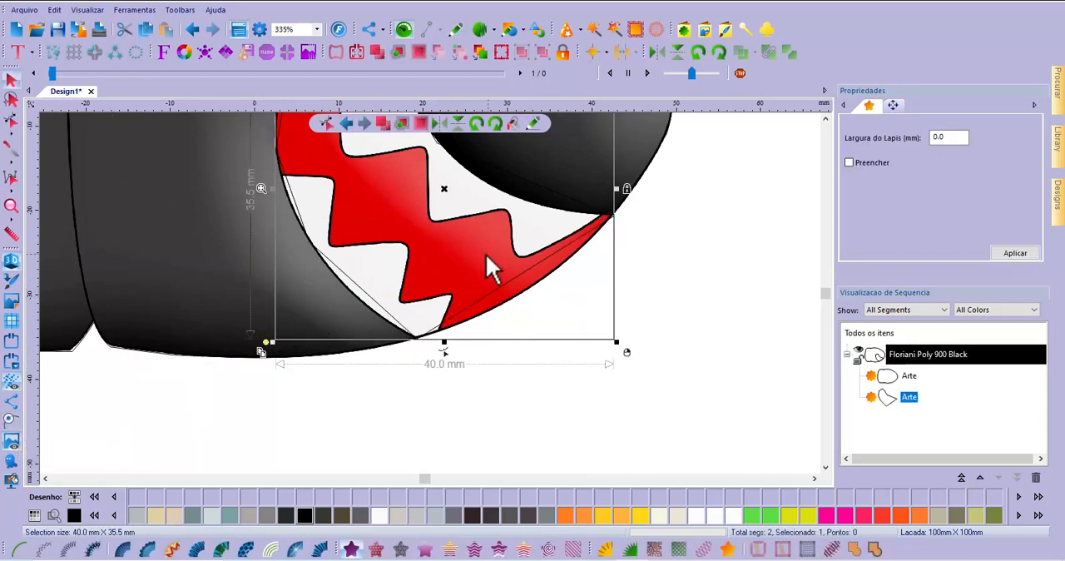
# Assign the red thread Floriani Poly 1053 Saffron to the mouth artwork
pyautogui.click(826, 119)
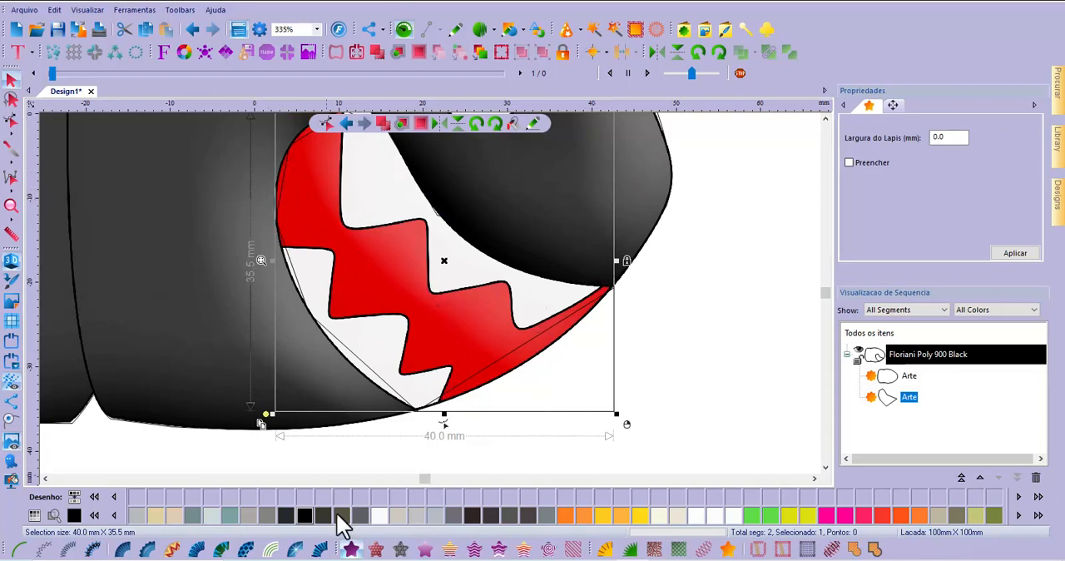
pyautogui.click(94, 516)
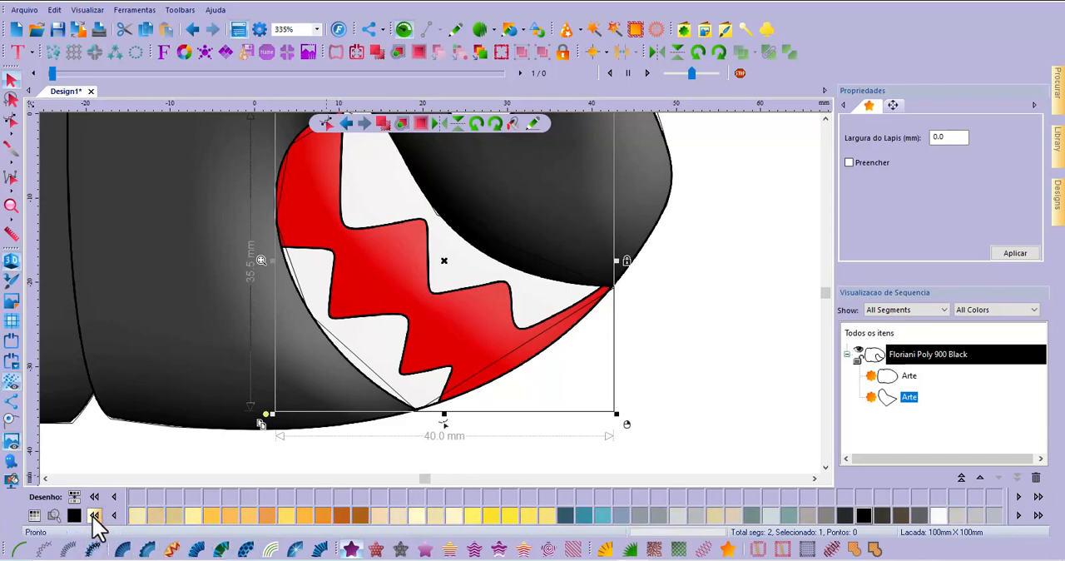
pyautogui.click(94, 516)
pyautogui.click(94, 516)
pyautogui.click(94, 516)
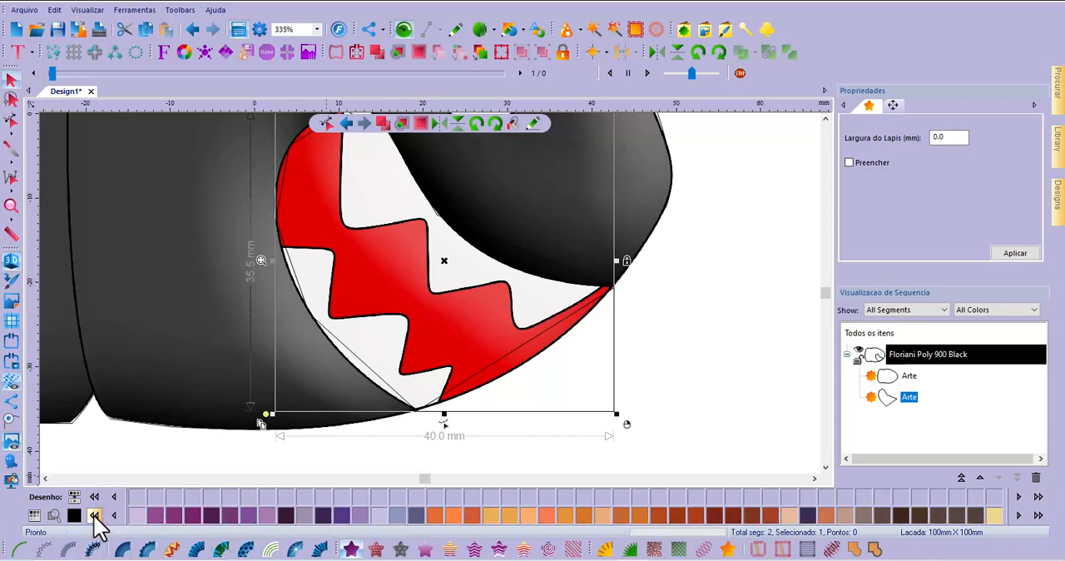
pyautogui.click(94, 516)
pyautogui.click(94, 516)
pyautogui.click(94, 516)
pyautogui.click(94, 516)
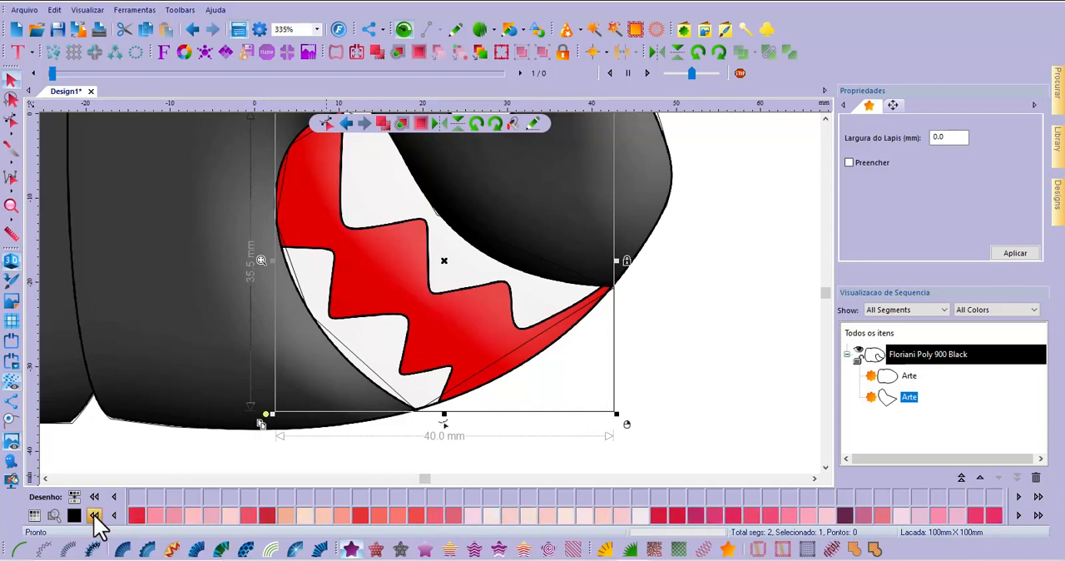
pyautogui.click(94, 515)
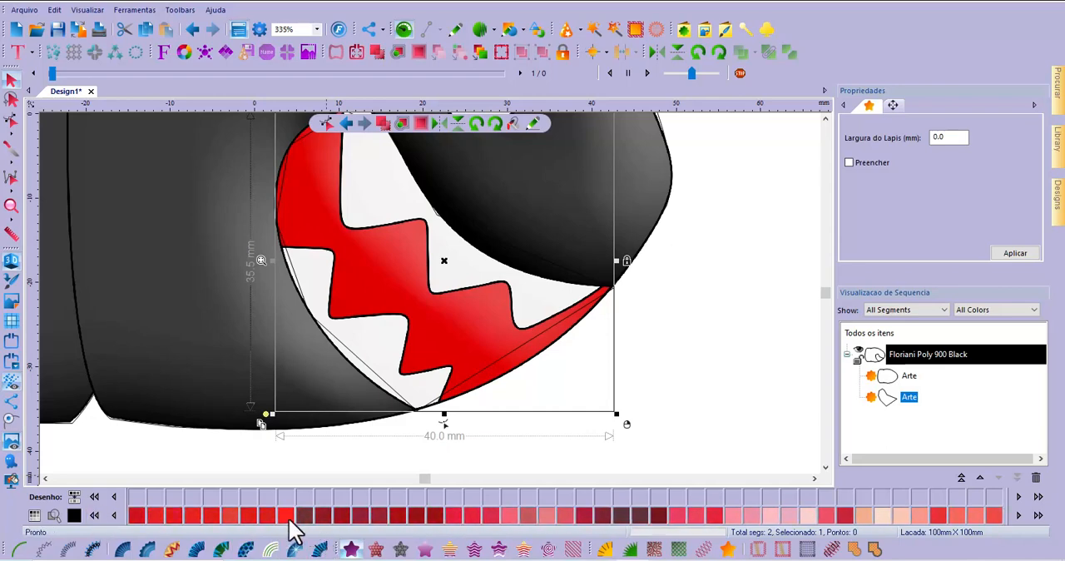
pyautogui.click(287, 518)
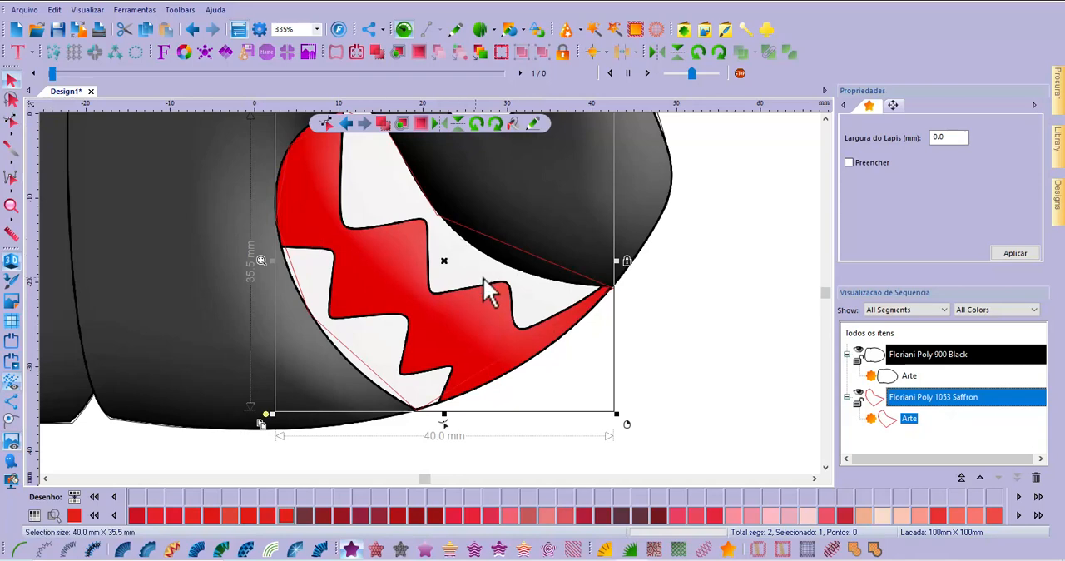
# Edit the mouth contour, curving its lower front edge, upper edge and rounded top over the white tooth to match the background image
pyautogui.click(912, 417)
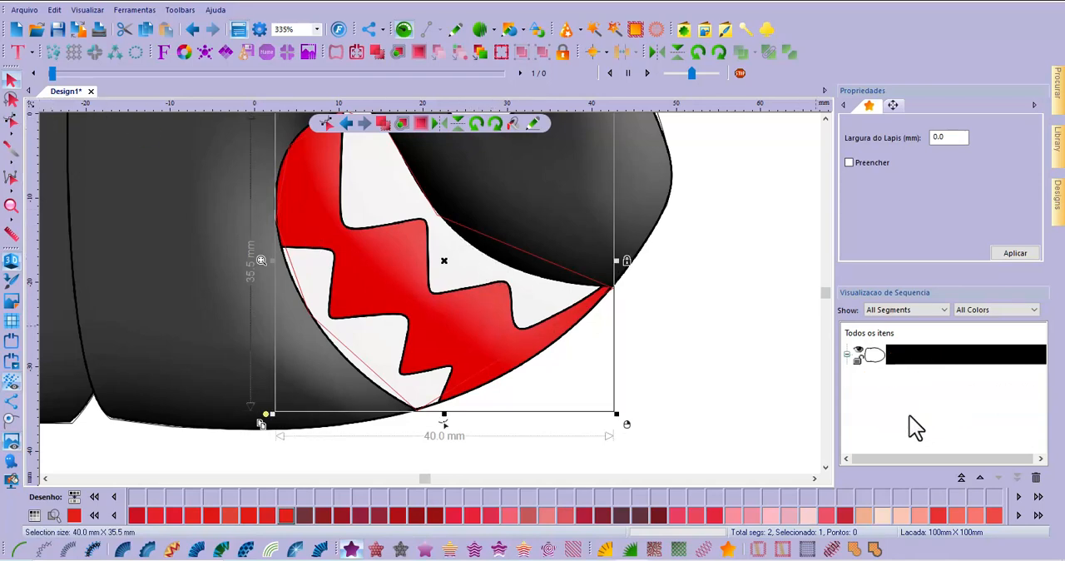
pyautogui.click(12, 121)
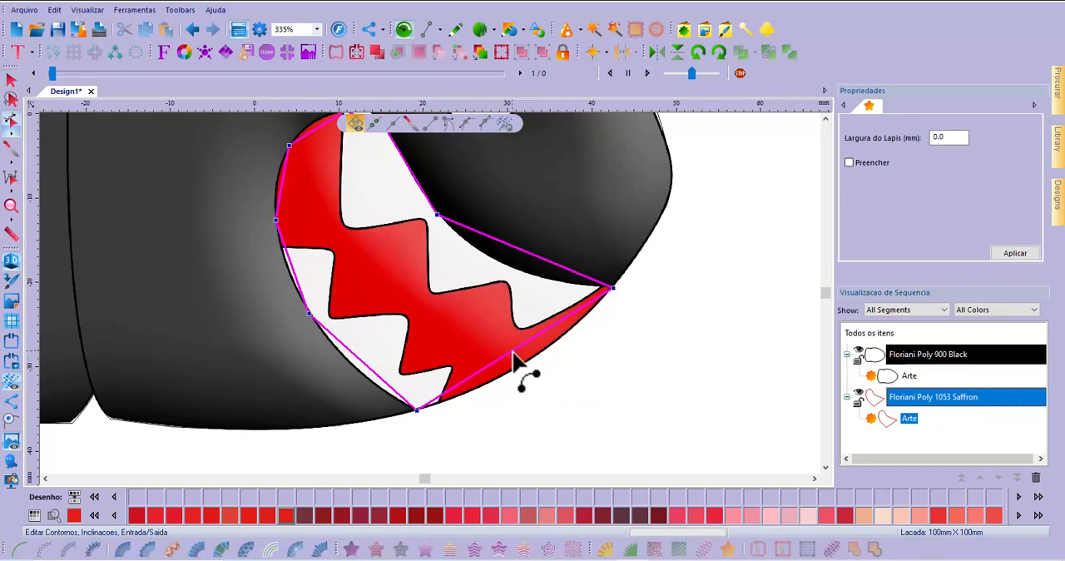
pyautogui.moveTo(512, 358); pyautogui.dragTo(528, 375)
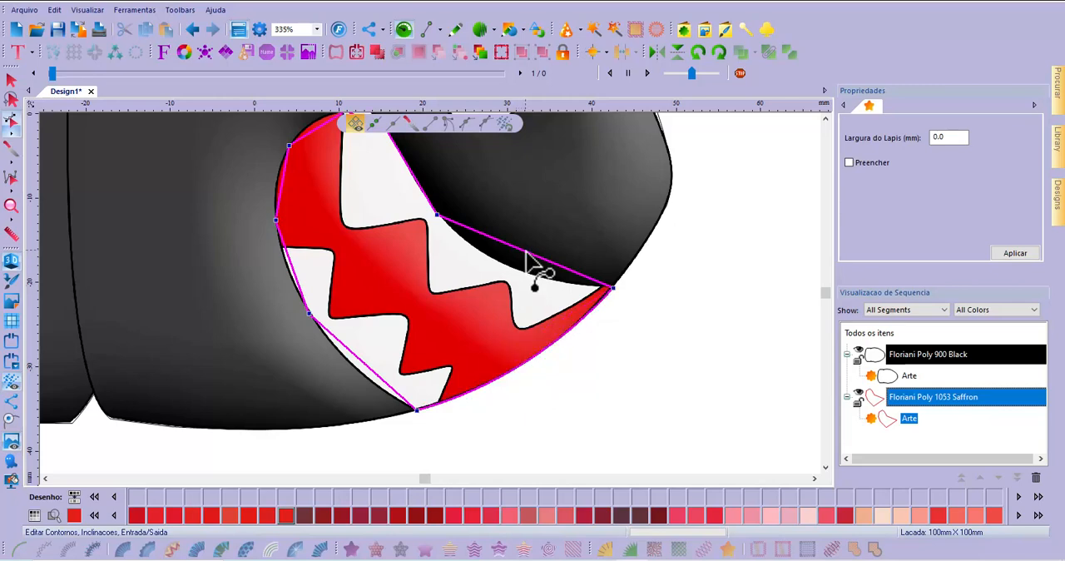
pyautogui.moveTo(535, 261); pyautogui.dragTo(508, 268)
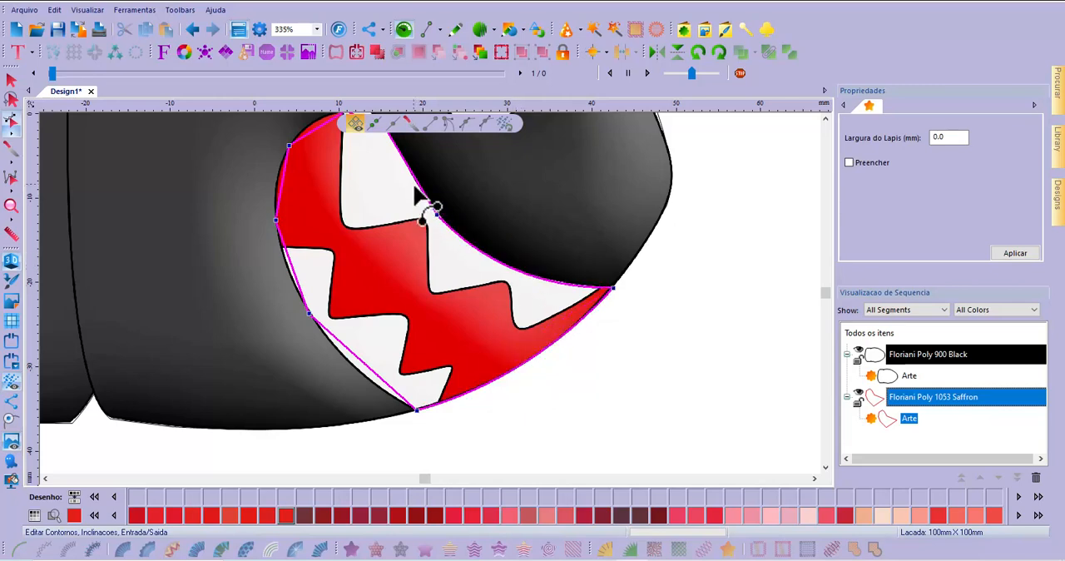
pyautogui.click(825, 119)
pyautogui.click(825, 119)
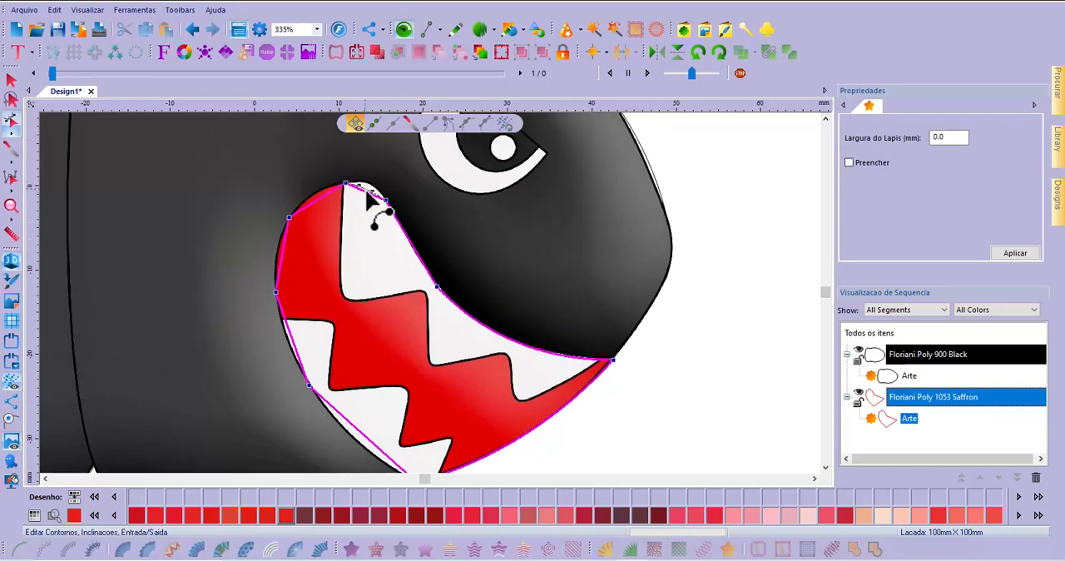
pyautogui.moveTo(371, 186); pyautogui.dragTo(371, 185)
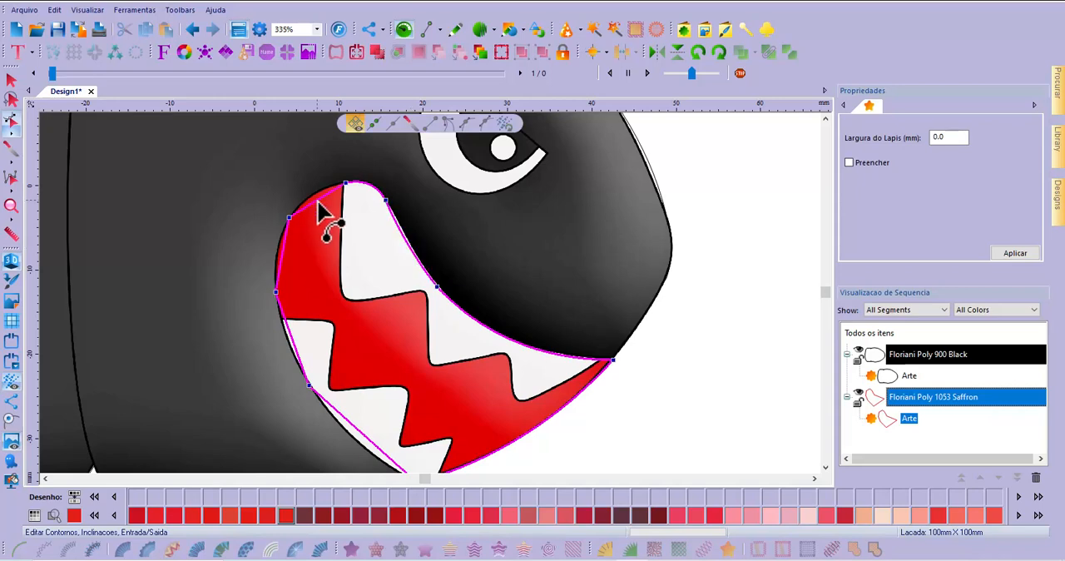
# Curve the mouth's rear edge segments from the top of the red area down to the lower corner
pyautogui.click(318, 202)
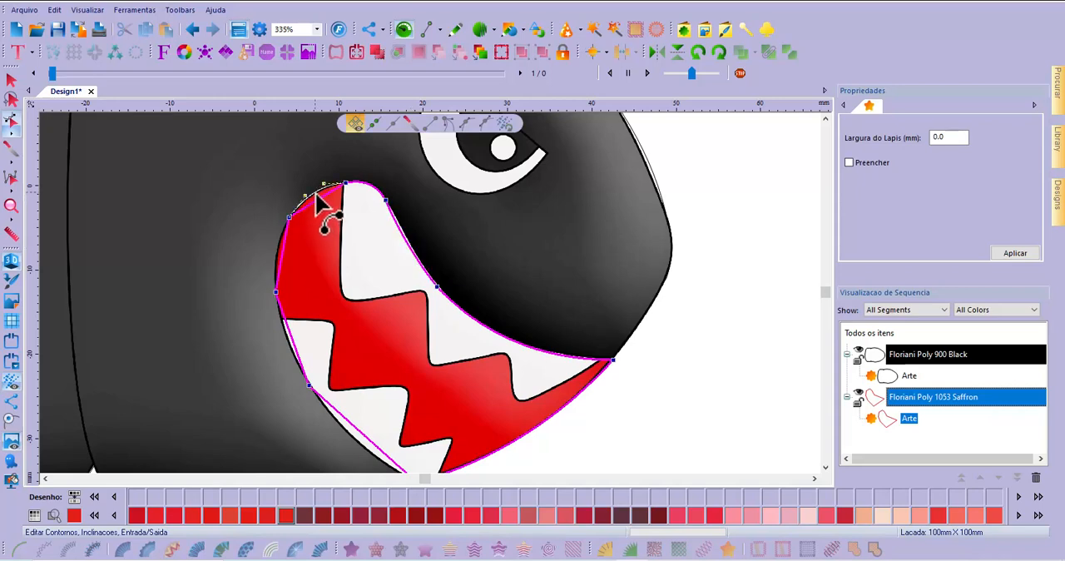
pyautogui.click(283, 265)
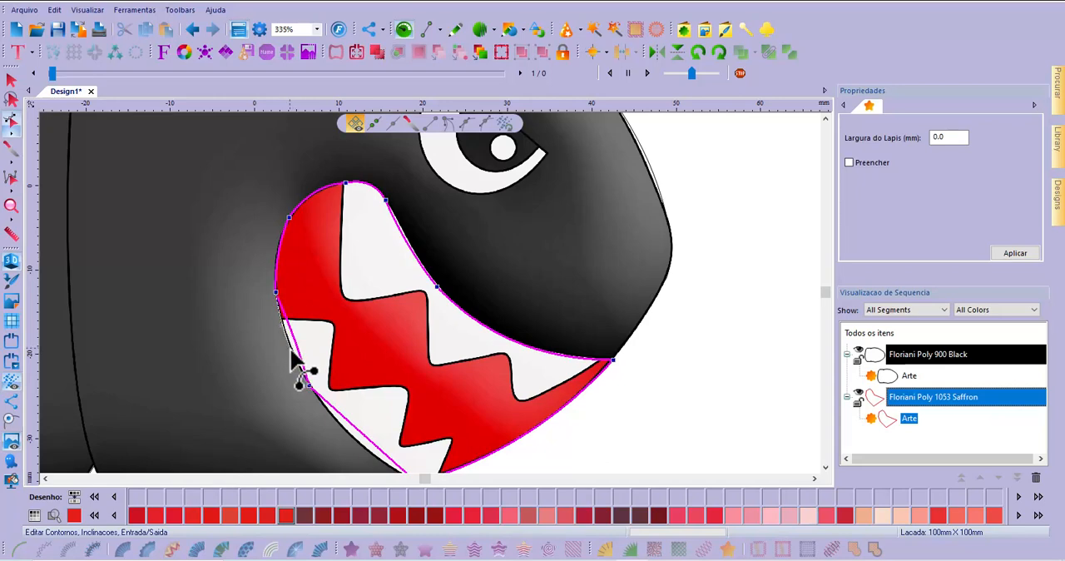
pyautogui.click(823, 468)
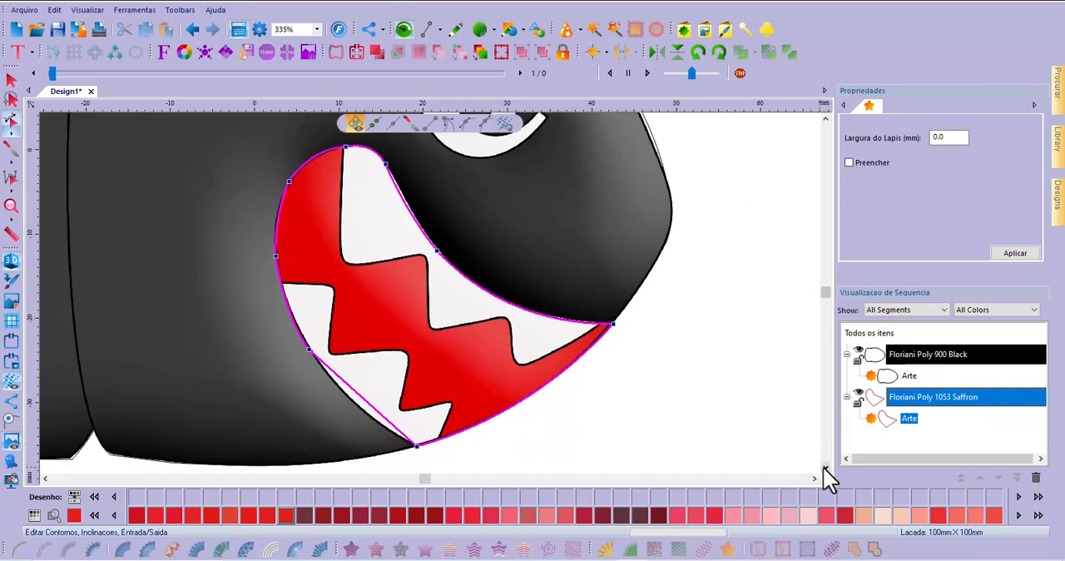
pyautogui.click(823, 468)
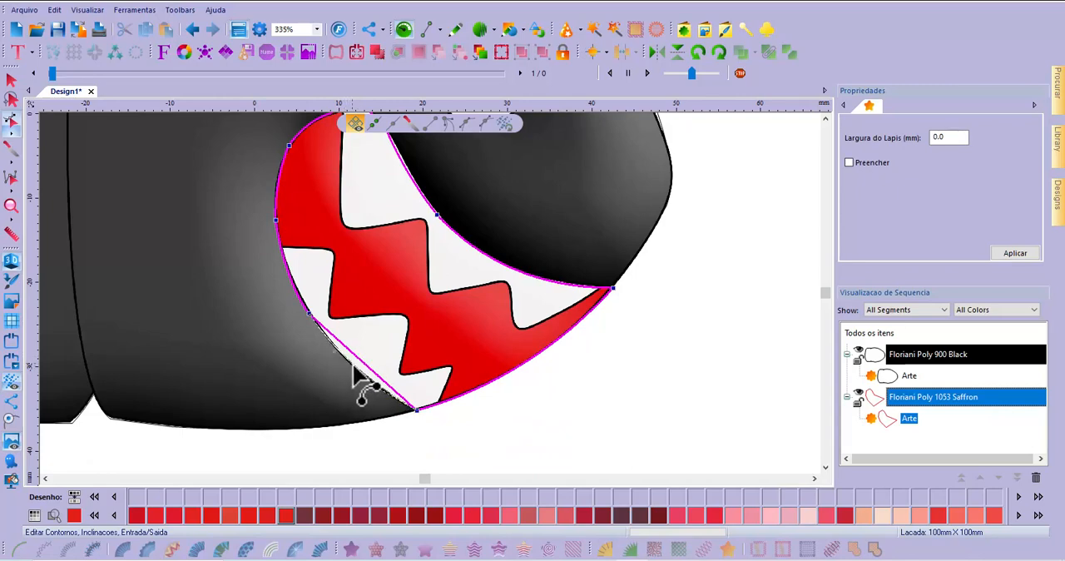
pyautogui.moveTo(353, 364); pyautogui.dragTo(353, 364)
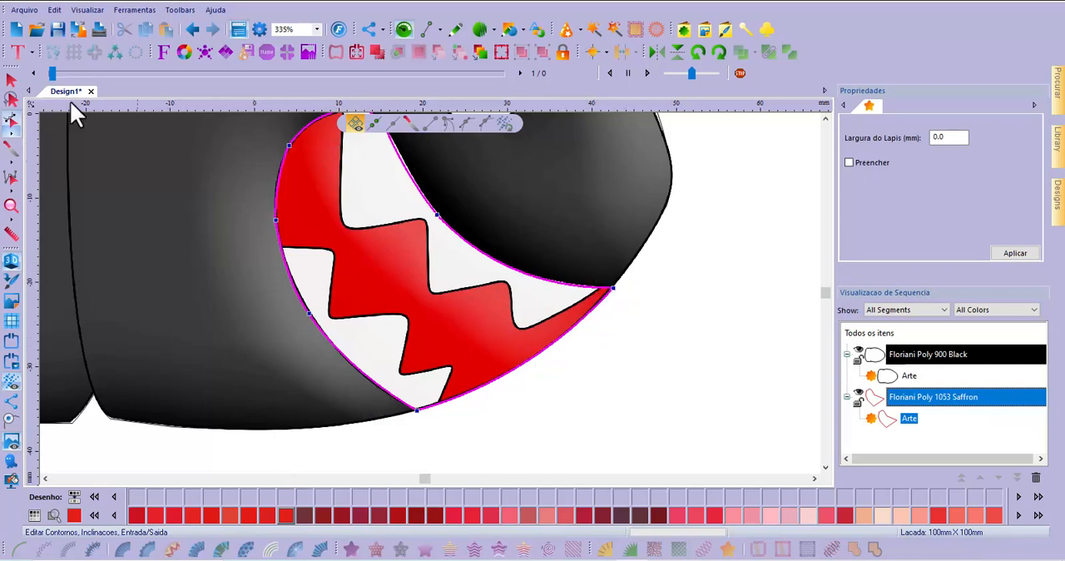
pyautogui.click(12, 80)
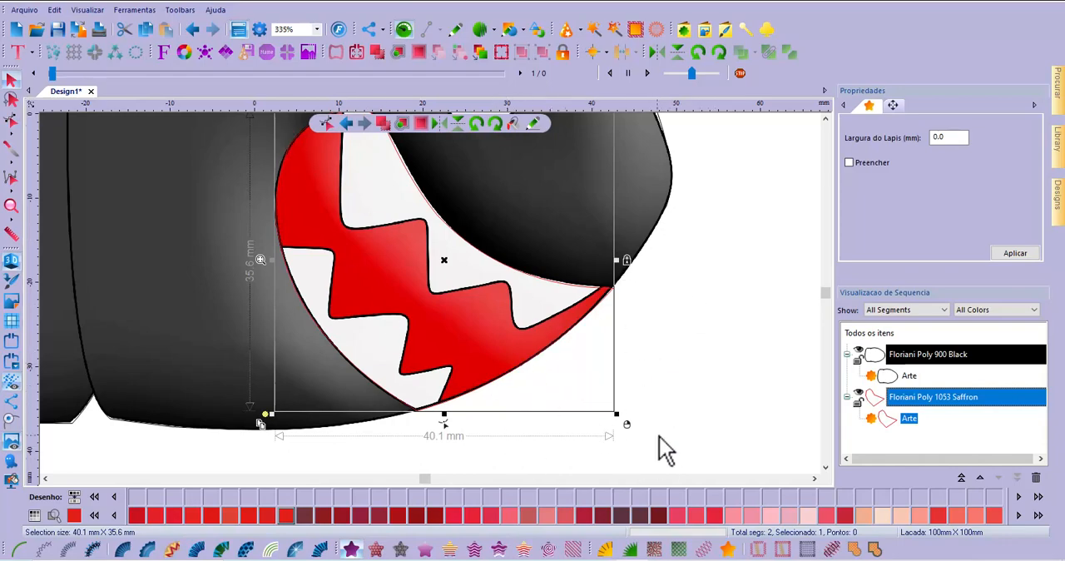
# Deselect the mouth and make white thread Floriani Poly 801 Ice Cap the current colour for drawing rectangles
pyautogui.scroll(-5, 659, 436)
pyautogui.scroll(3, 608, 342)
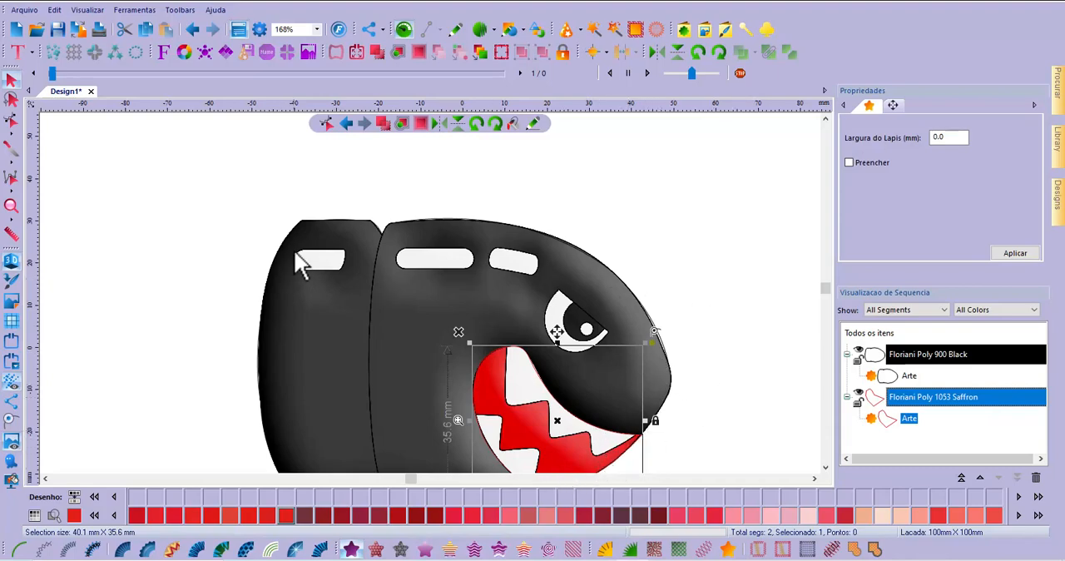
pyautogui.scroll(3, 296, 251)
pyautogui.click(339, 273)
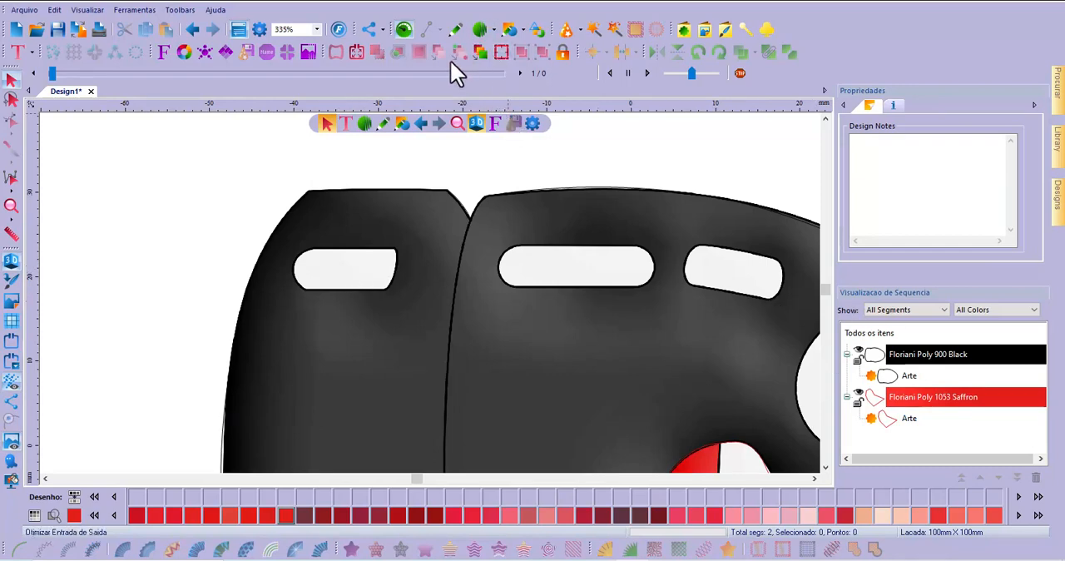
pyautogui.moveTo(509, 37)
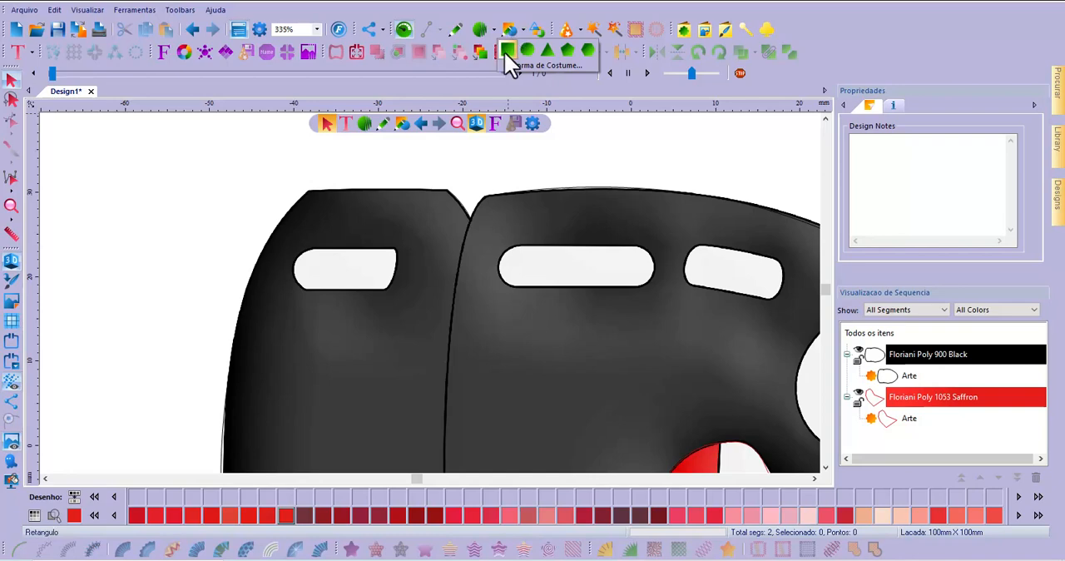
pyautogui.click(507, 50)
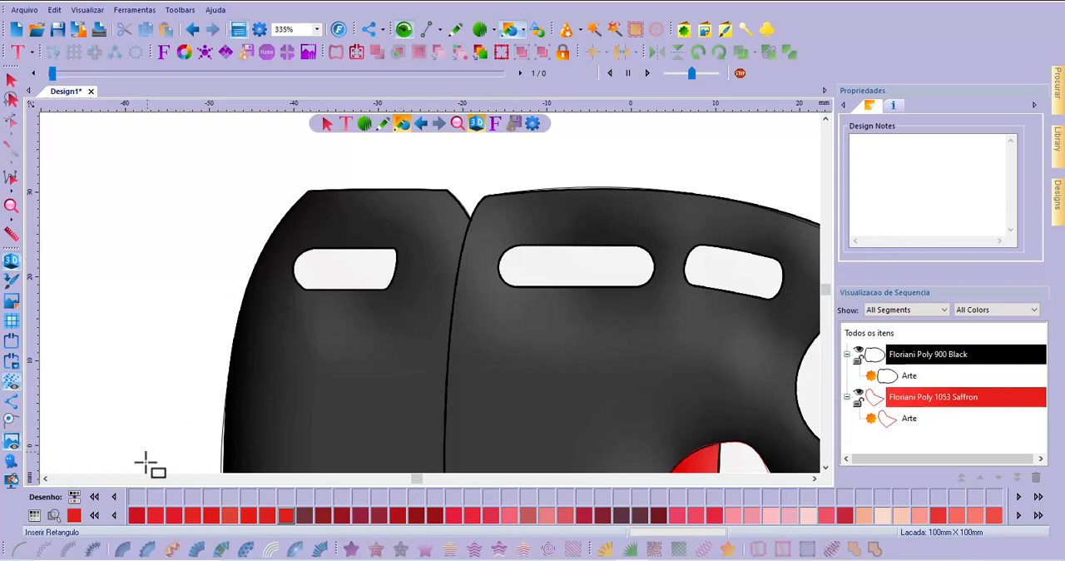
pyautogui.click(1039, 515)
pyautogui.click(1039, 515)
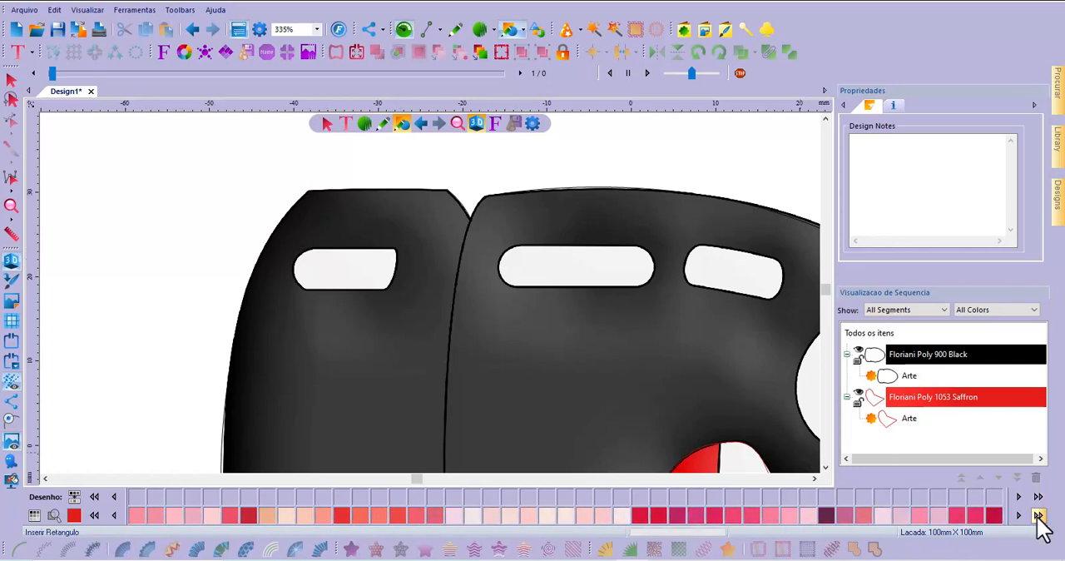
pyautogui.click(1038, 515)
pyautogui.click(1038, 515)
pyautogui.click(1039, 515)
pyautogui.click(1039, 515)
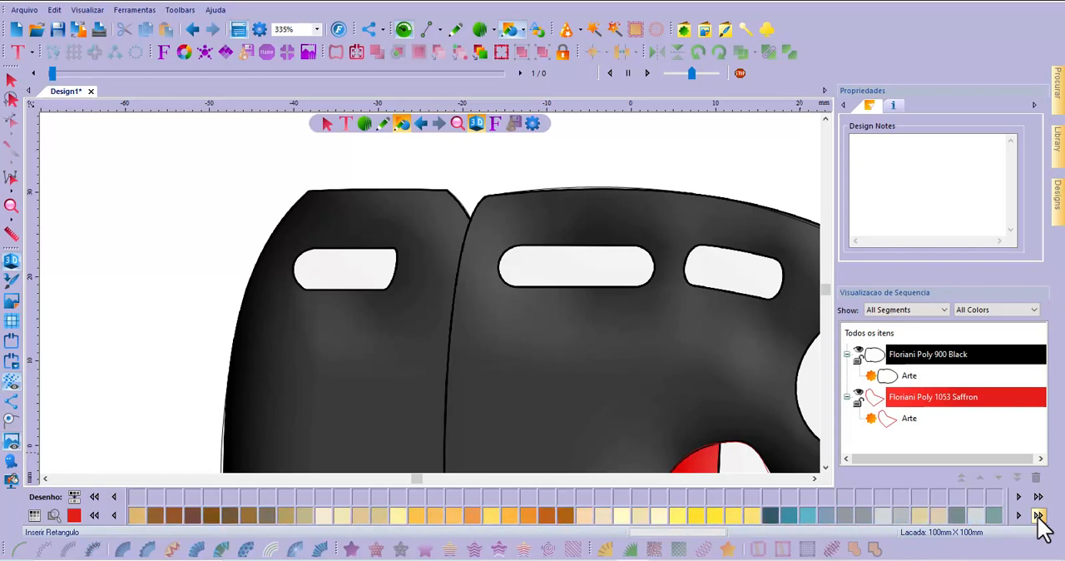
pyautogui.click(1038, 515)
pyautogui.click(1039, 515)
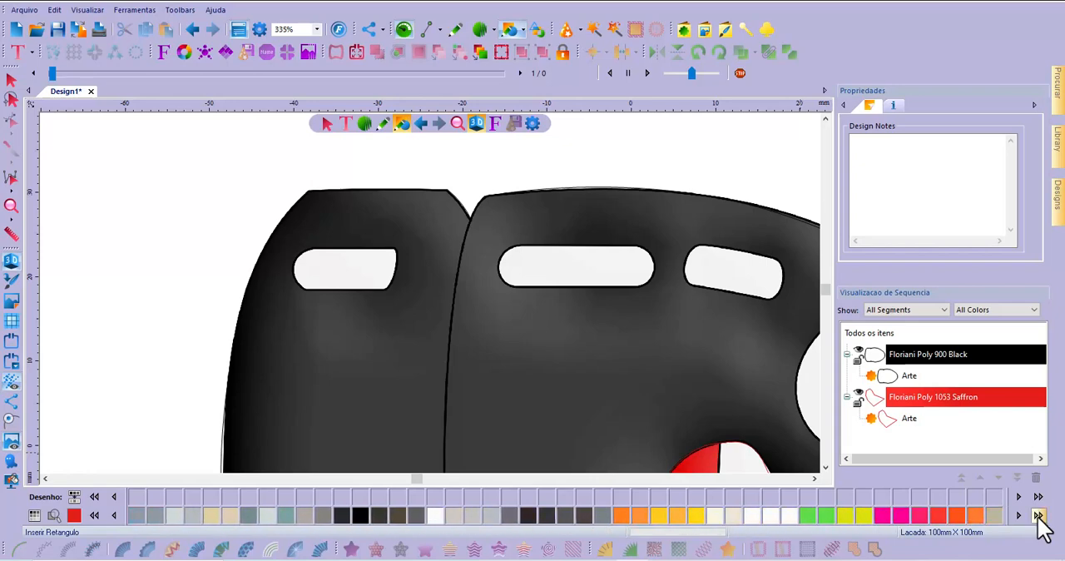
pyautogui.click(436, 516)
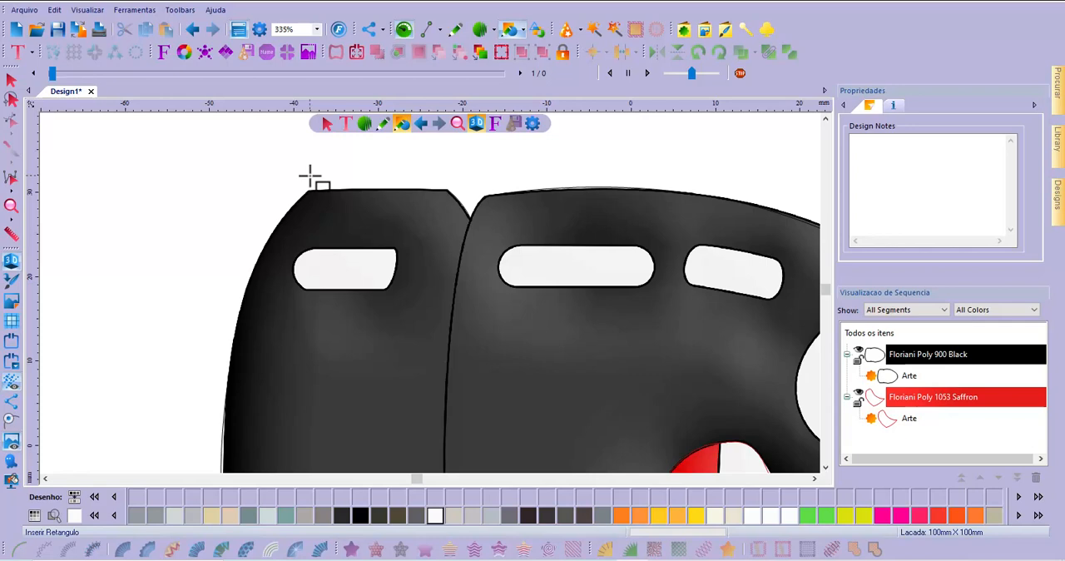
# Draw a rectangle about 9.4 × 4.7 mm over the white highlight on the bullet's rear section
pyautogui.click(518, 31)
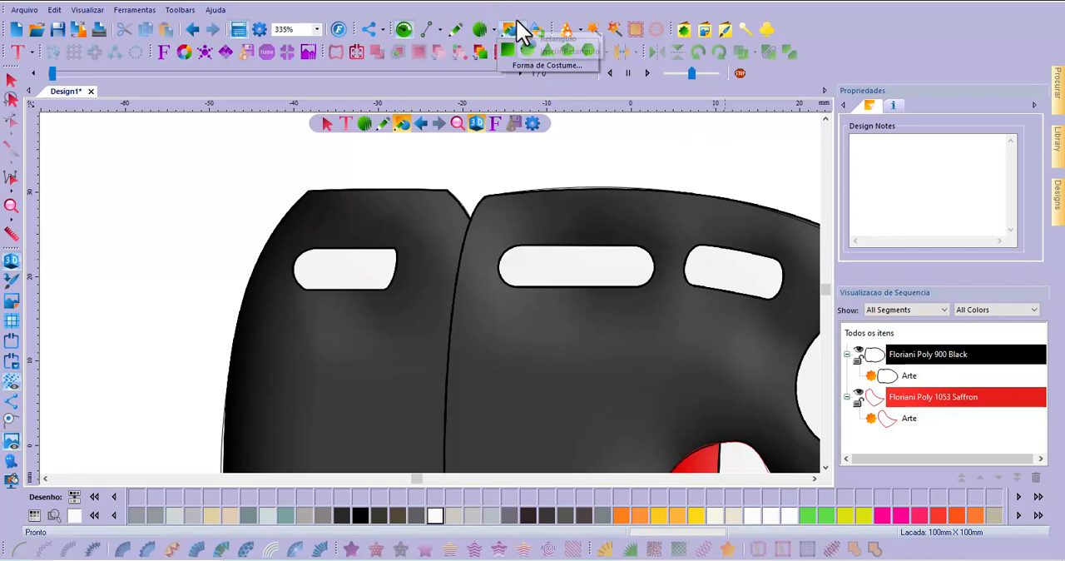
pyautogui.click(507, 51)
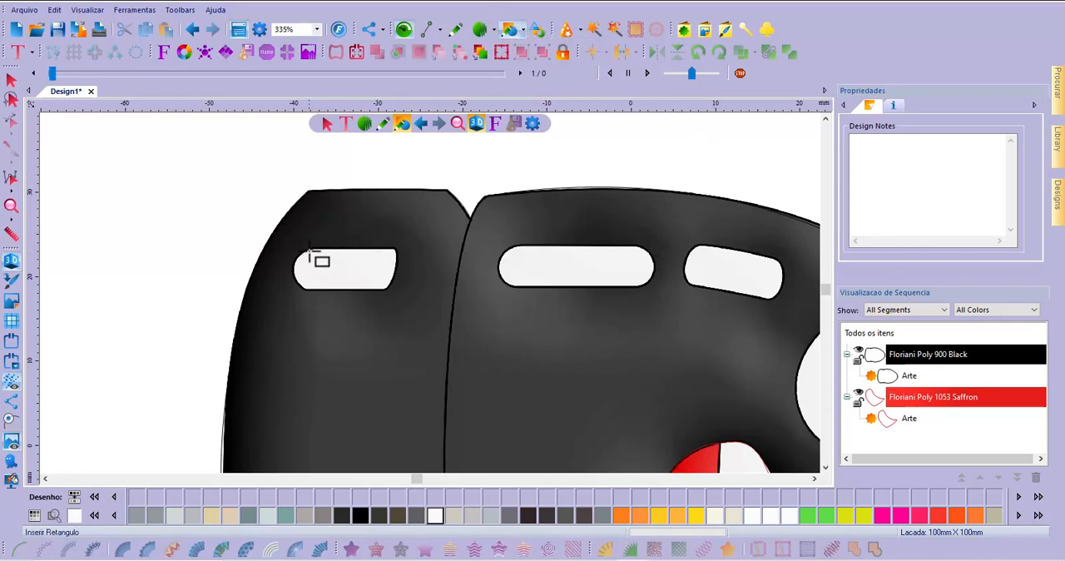
pyautogui.moveTo(309, 250); pyautogui.dragTo(387, 291)
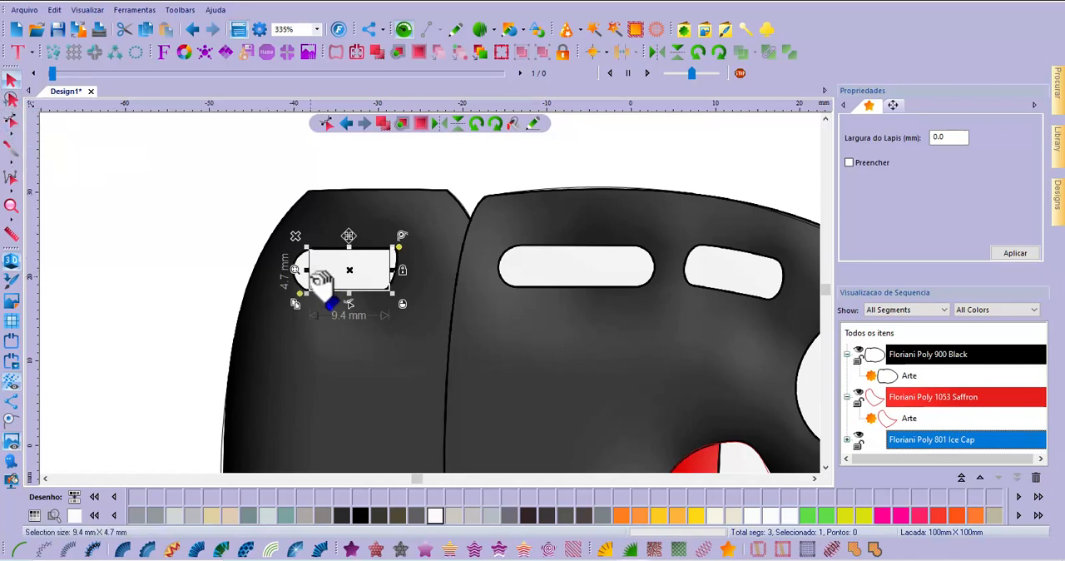
# Curve both short sides of the rear highlight rectangle outward to fit the white area, making it about 11.9 × 4.8 mm
pyautogui.click(12, 121)
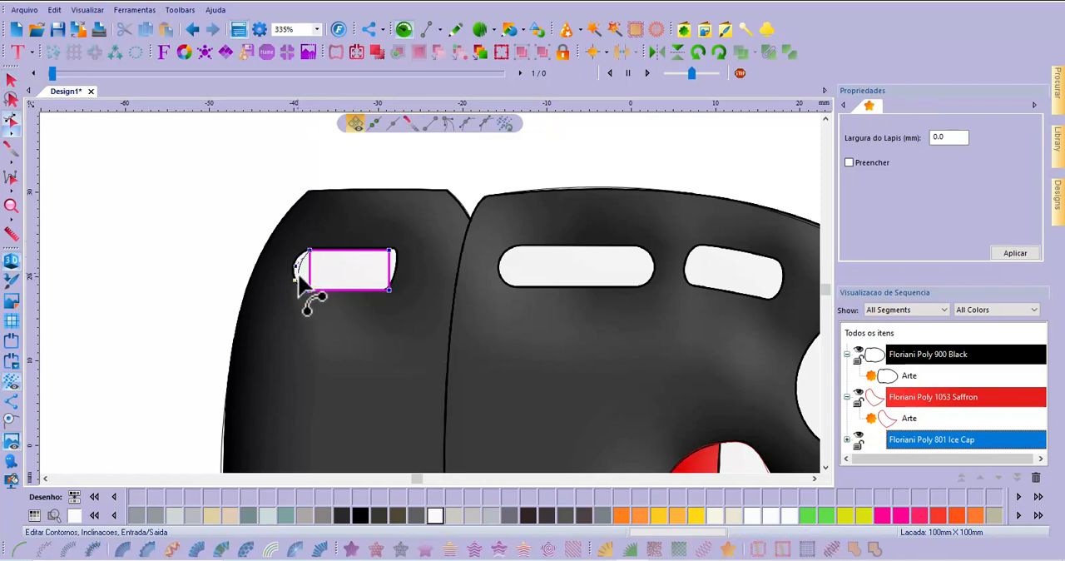
pyautogui.moveTo(297, 274); pyautogui.dragTo(297, 271)
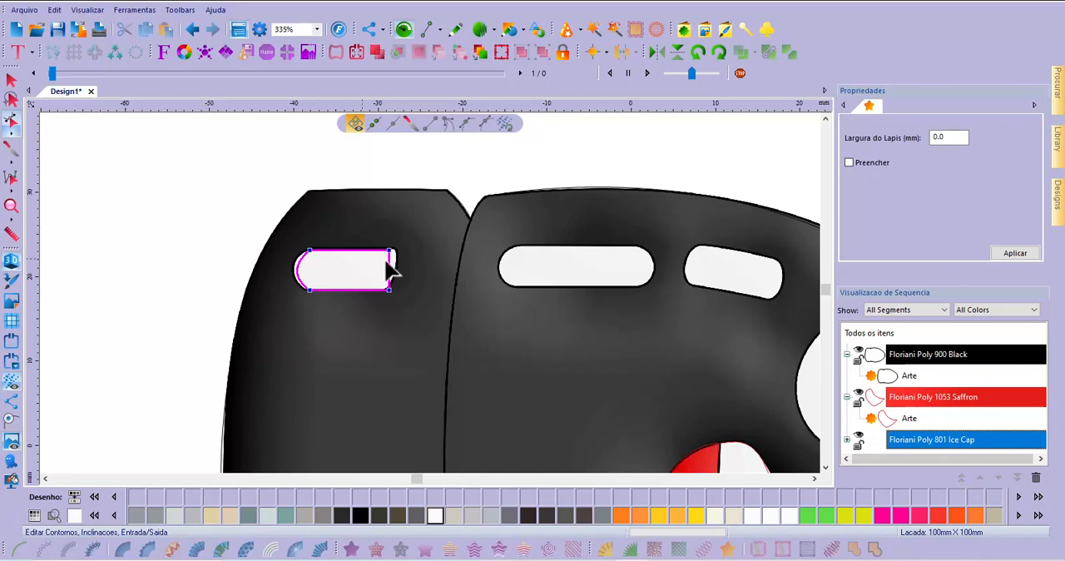
pyautogui.moveTo(390, 266); pyautogui.dragTo(399, 259)
pyautogui.click(12, 80)
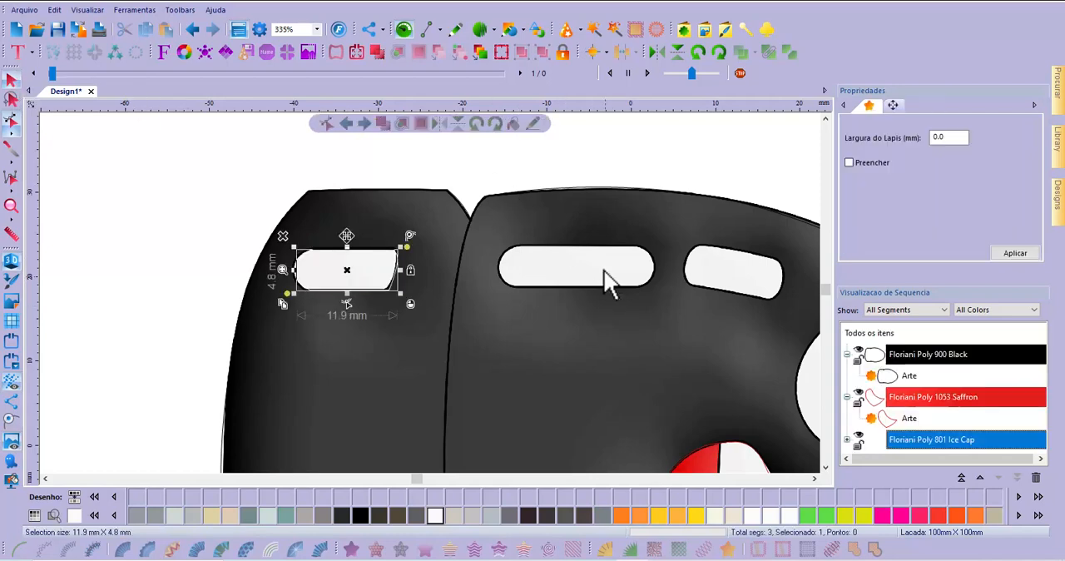
# Draw a rectangle about 14.8 × 5.0 mm over the long white highlight on the bullet's front section
pyautogui.click(522, 31)
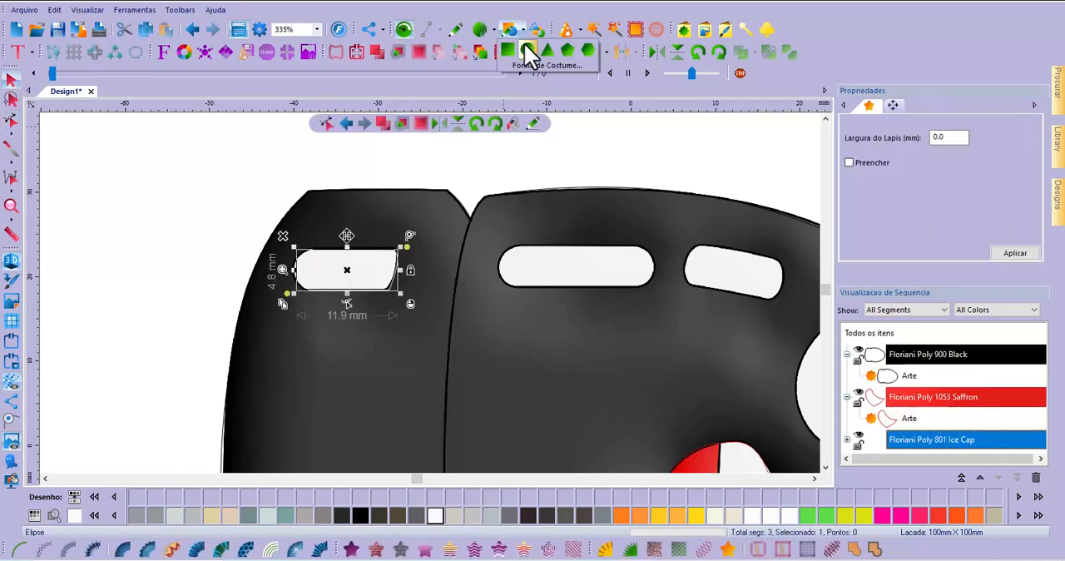
pyautogui.click(508, 48)
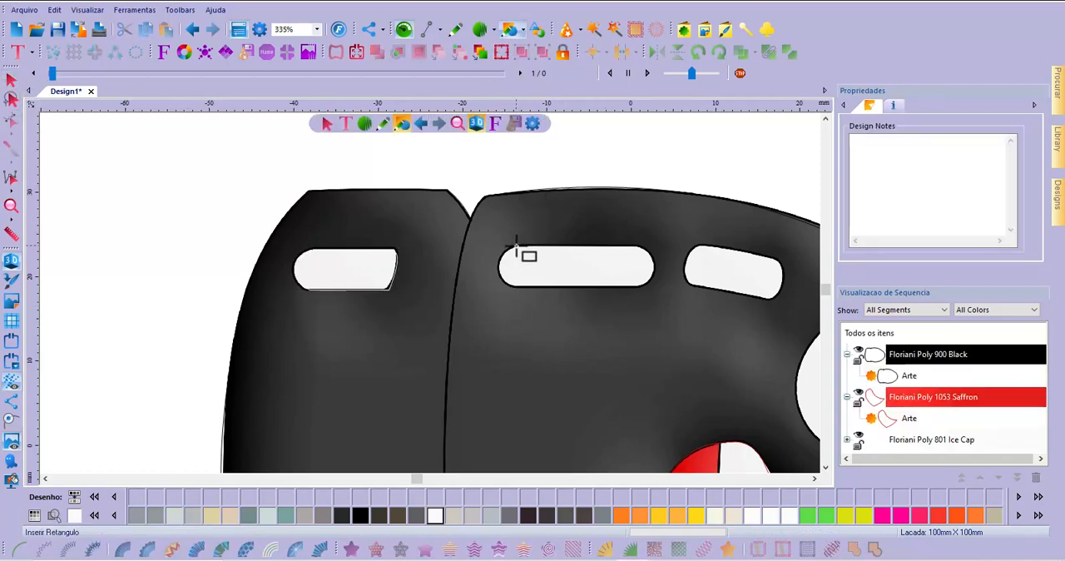
pyautogui.moveTo(516, 246); pyautogui.dragTo(641, 288)
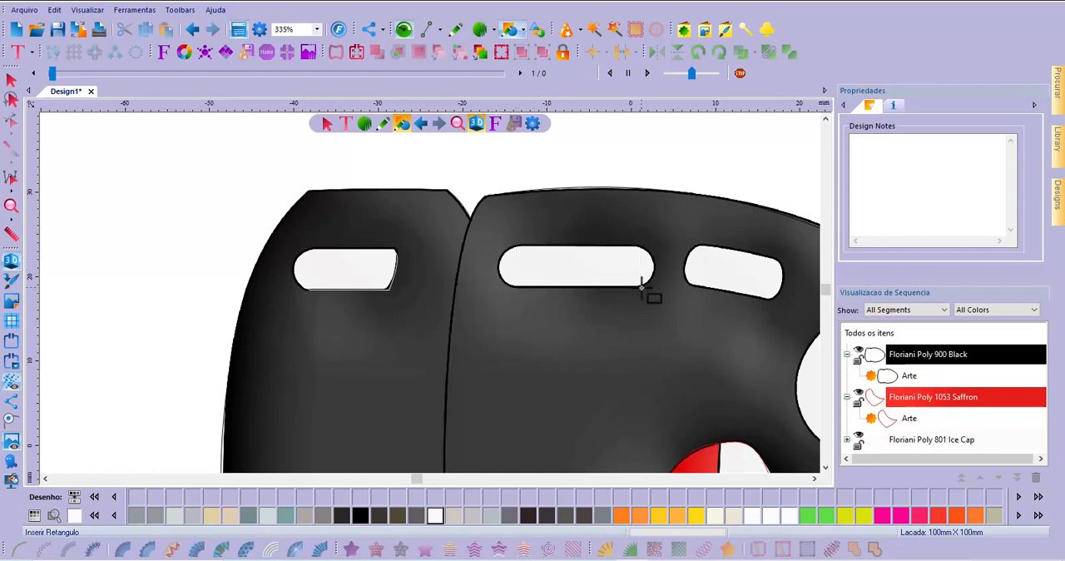
# Curve both short sides of the long front highlight rectangle outward to fit the rounded ends of the white area
pyautogui.click(12, 122)
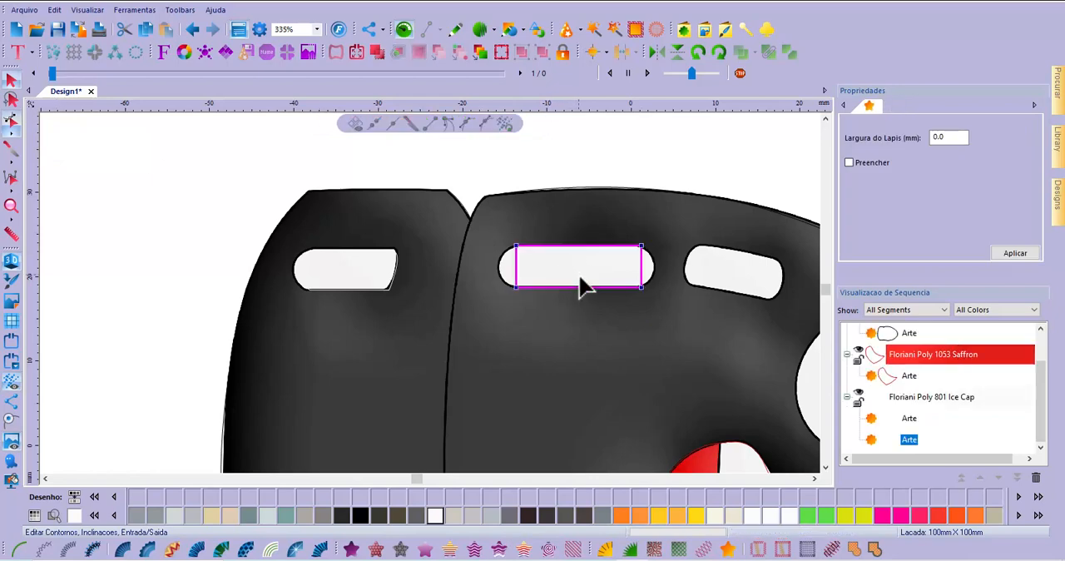
pyautogui.click(655, 280)
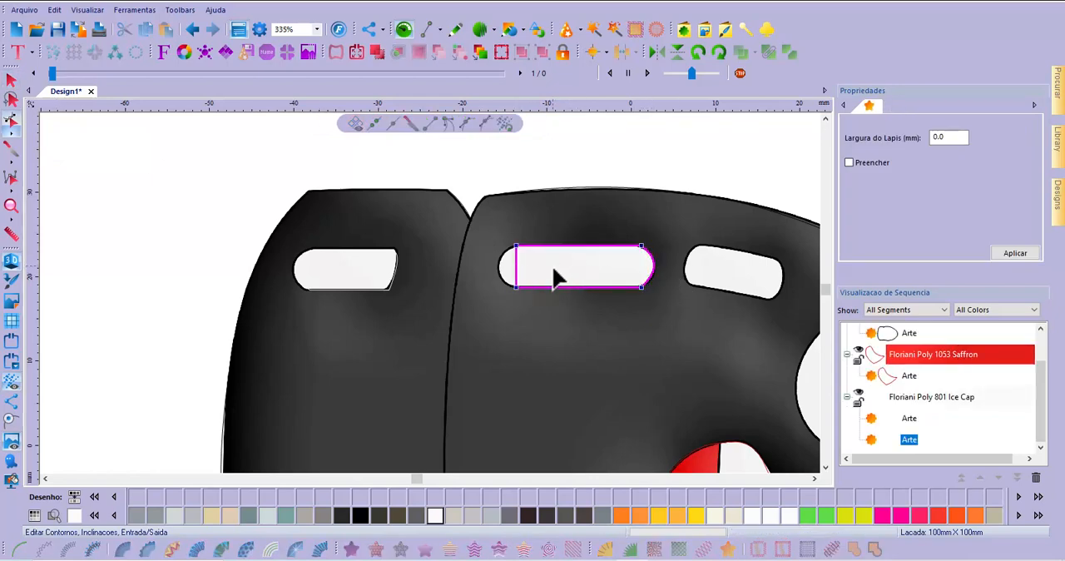
pyautogui.click(501, 268)
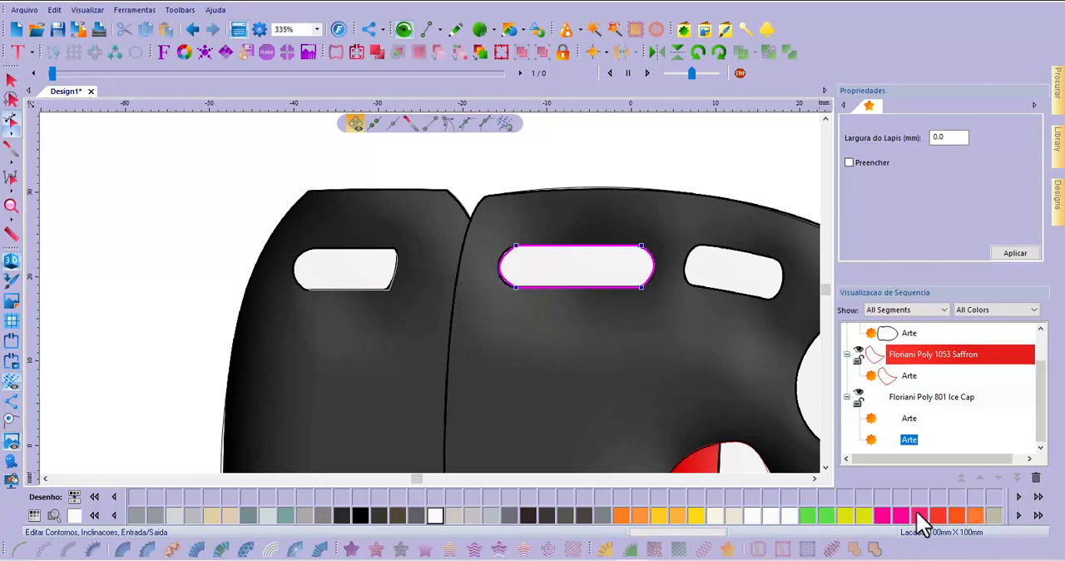
# Draw a rectangle about 9.0 × 4.3 mm over the small tilted white highlight above the bullet's eye
pyautogui.click(816, 478)
pyautogui.click(815, 477)
pyautogui.click(814, 478)
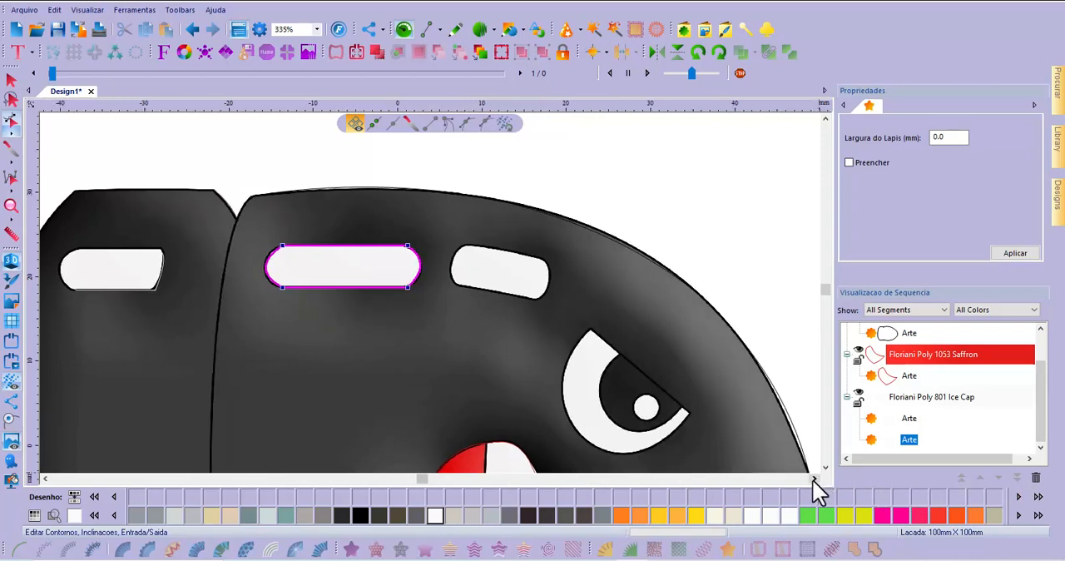
pyautogui.click(814, 479)
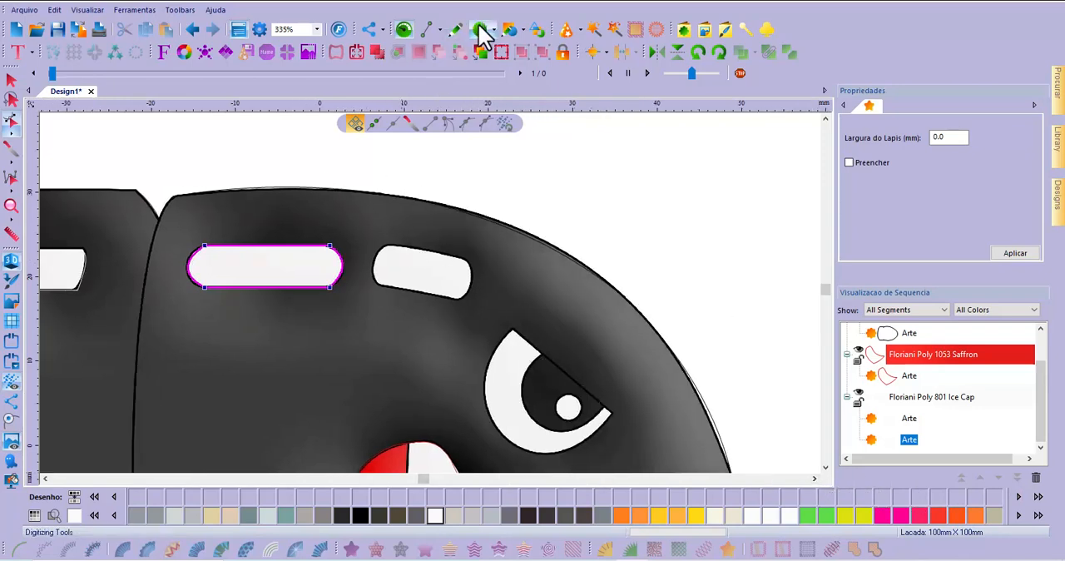
pyautogui.click(508, 29)
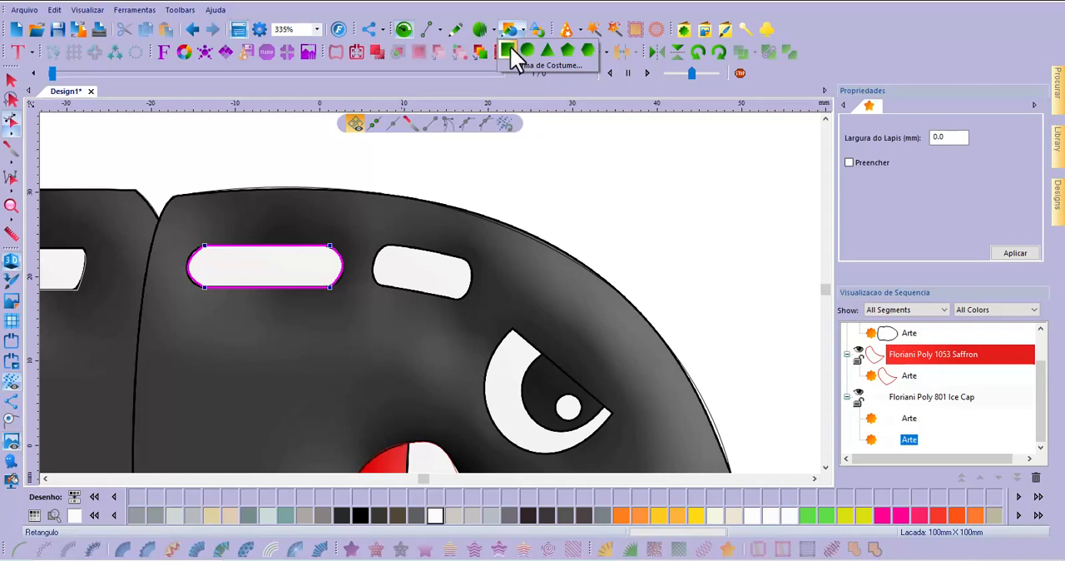
pyautogui.click(510, 46)
pyautogui.moveTo(384, 246); pyautogui.dragTo(459, 282)
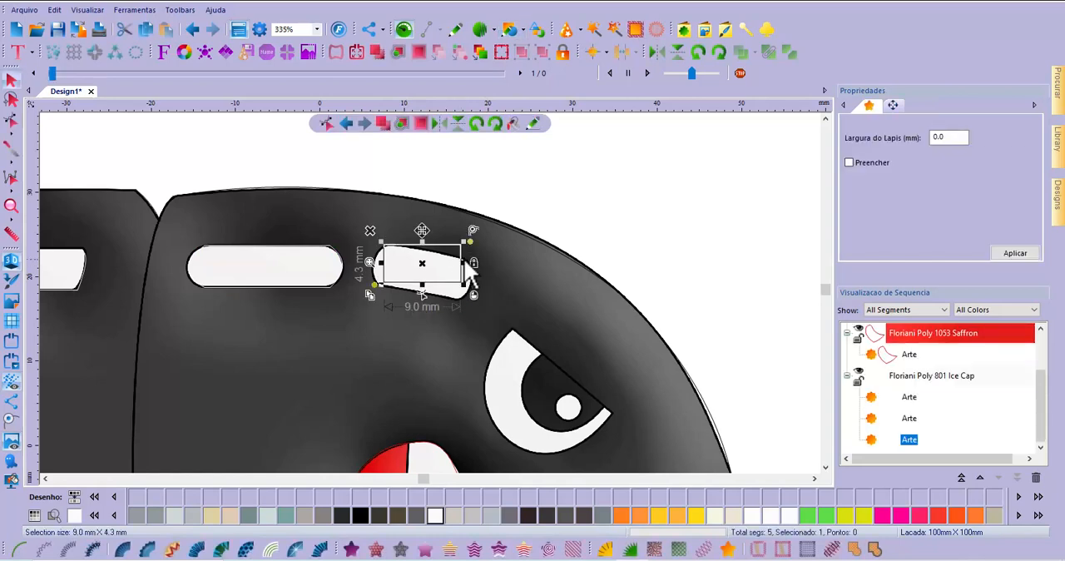
# Curve both short sides of the small highlight rectangle outward, making it about 11.1 × 4.3 mm
pyautogui.click(9, 123)
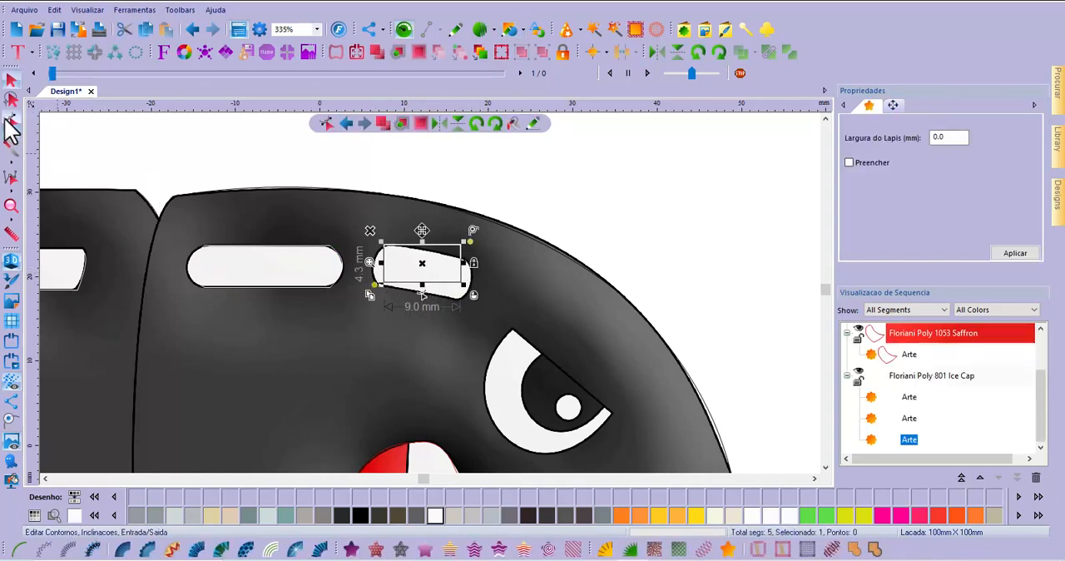
pyautogui.click(12, 124)
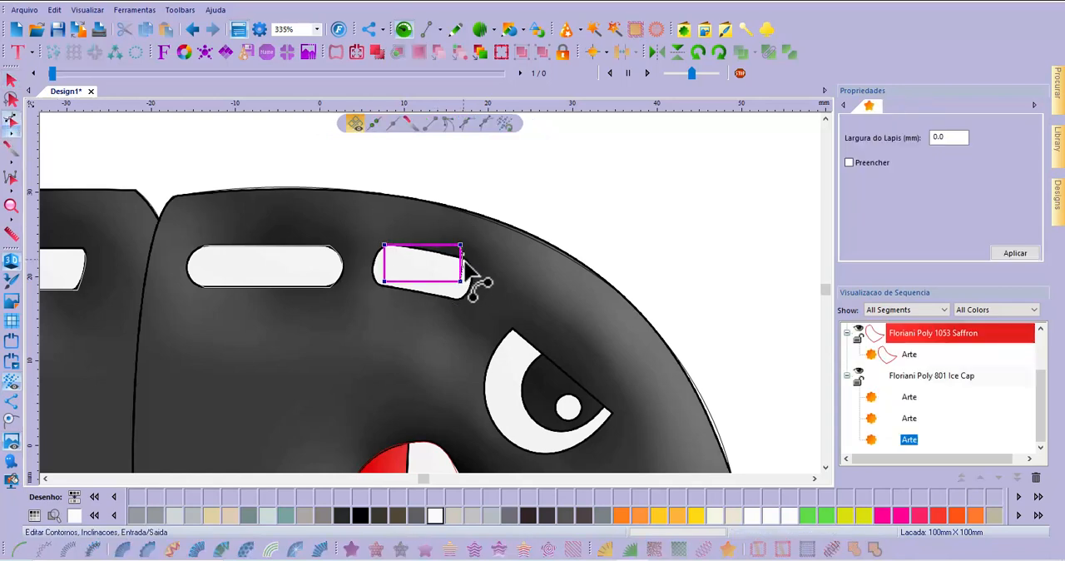
pyautogui.moveTo(468, 262); pyautogui.dragTo(471, 263)
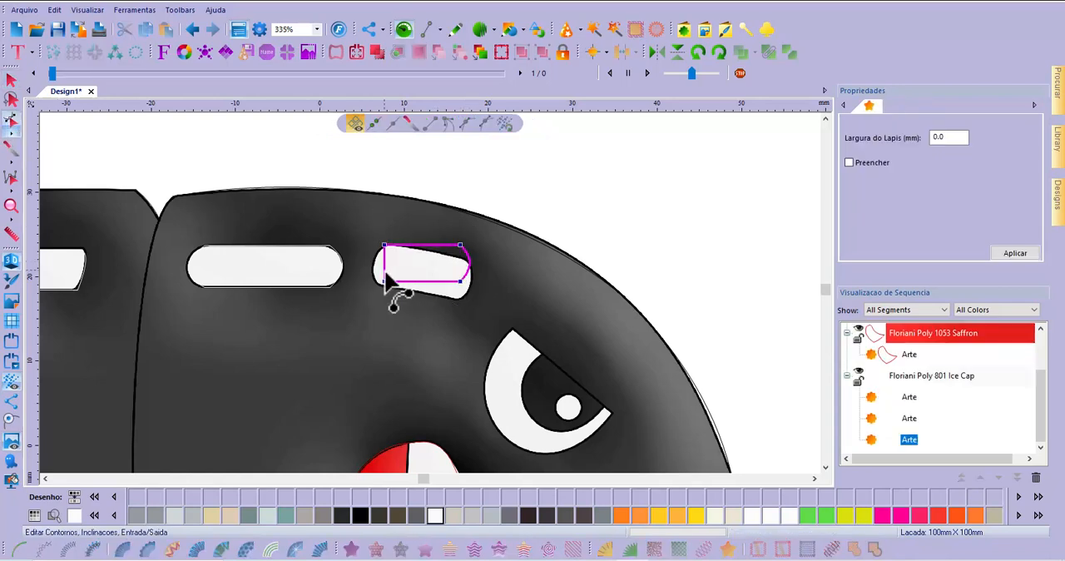
pyautogui.moveTo(384, 266); pyautogui.dragTo(374, 266)
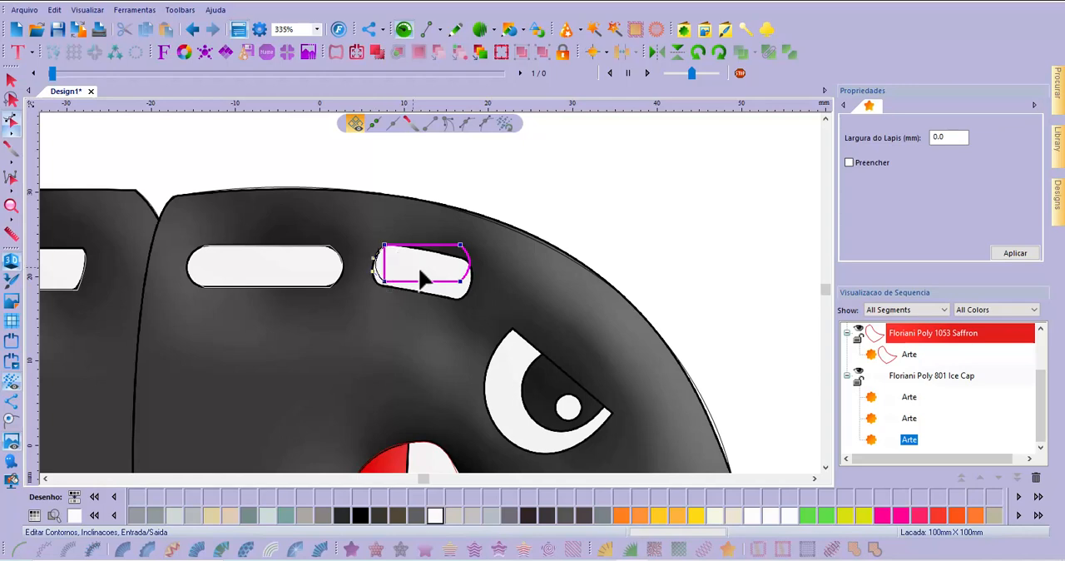
# Rotate the small highlight shape slightly clockwise to match the highlight's tilt and move it down onto the white area
pyautogui.click(10, 79)
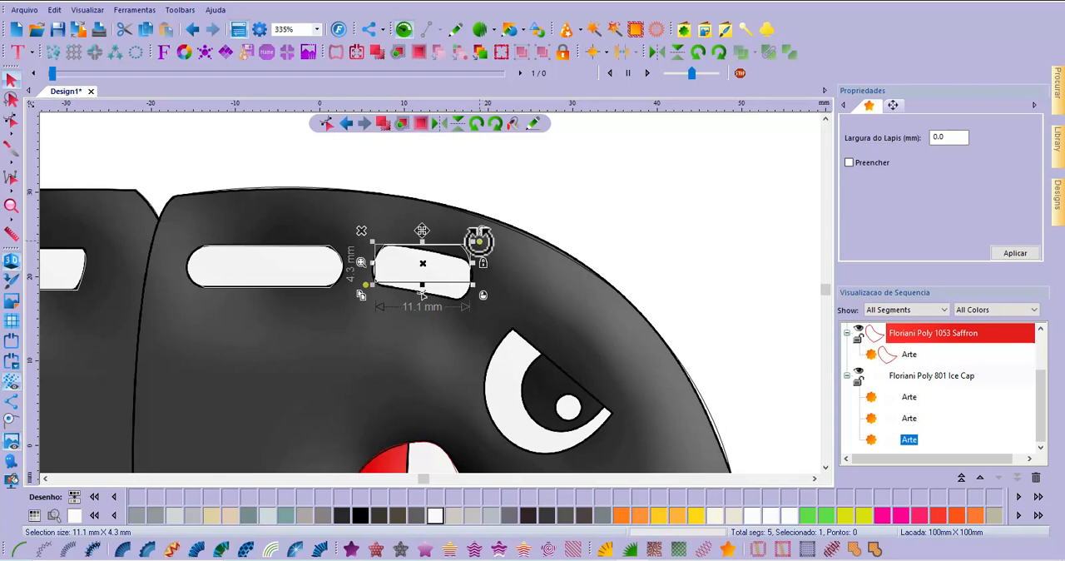
pyautogui.moveTo(479, 240)
pyautogui.mouseDown()
pyautogui.moveTo(484, 262)
pyautogui.moveTo(490, 253)
pyautogui.mouseUp()
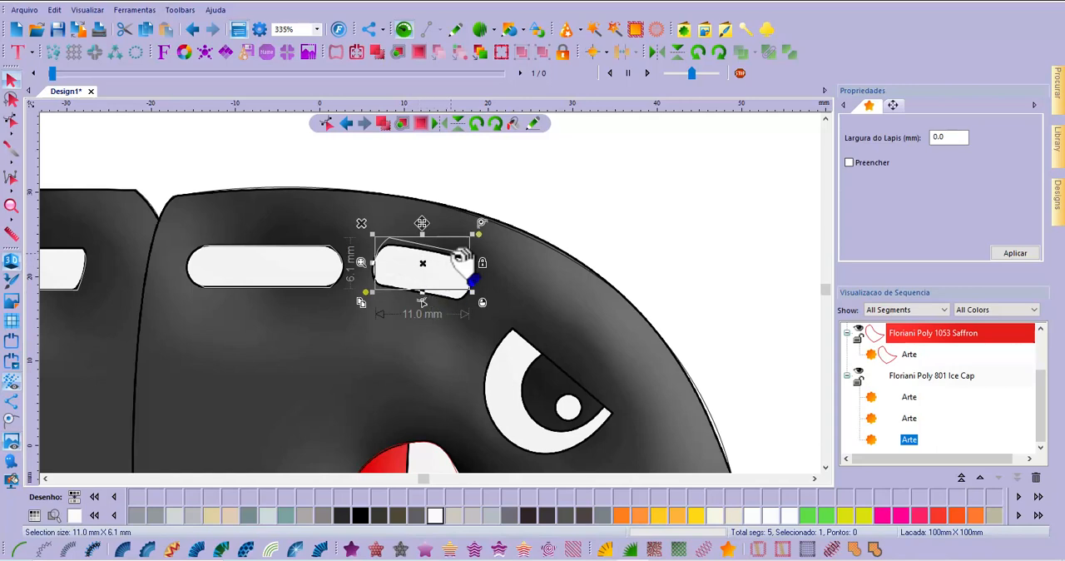
pyautogui.moveTo(464, 258); pyautogui.dragTo(465, 266)
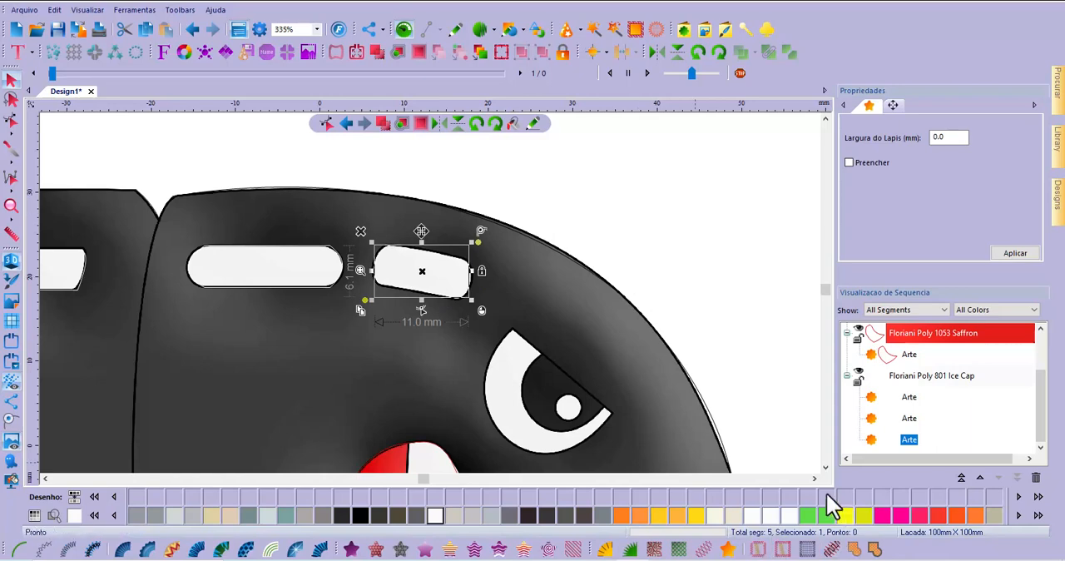
# Trace the white crescent of the eye with straight artwork segments along its inner and outer edges and close the shape, about 14.3 mm high
pyautogui.click(825, 467)
pyautogui.click(824, 467)
pyautogui.click(826, 466)
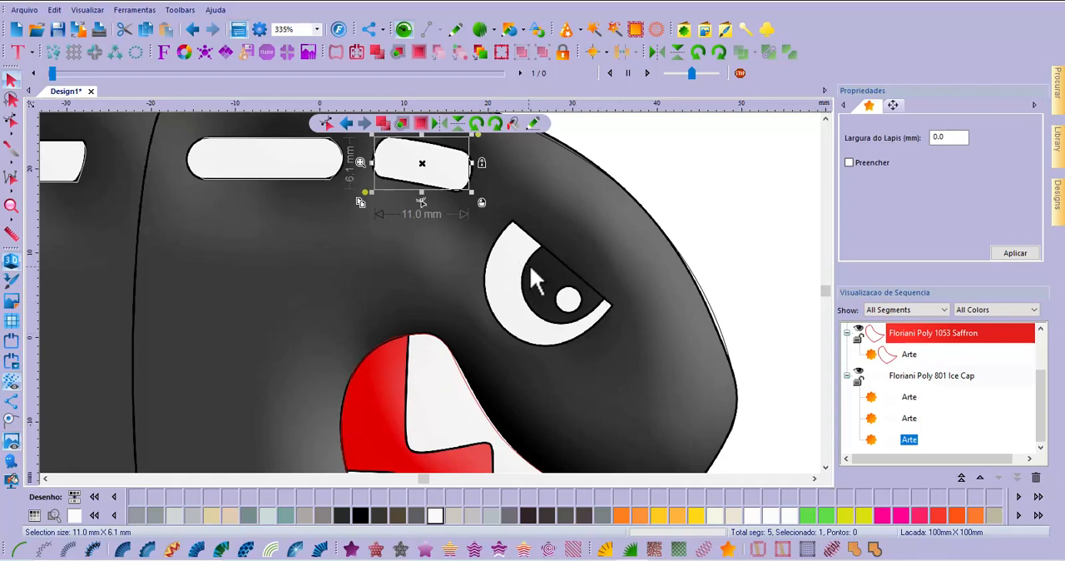
pyautogui.click(747, 270)
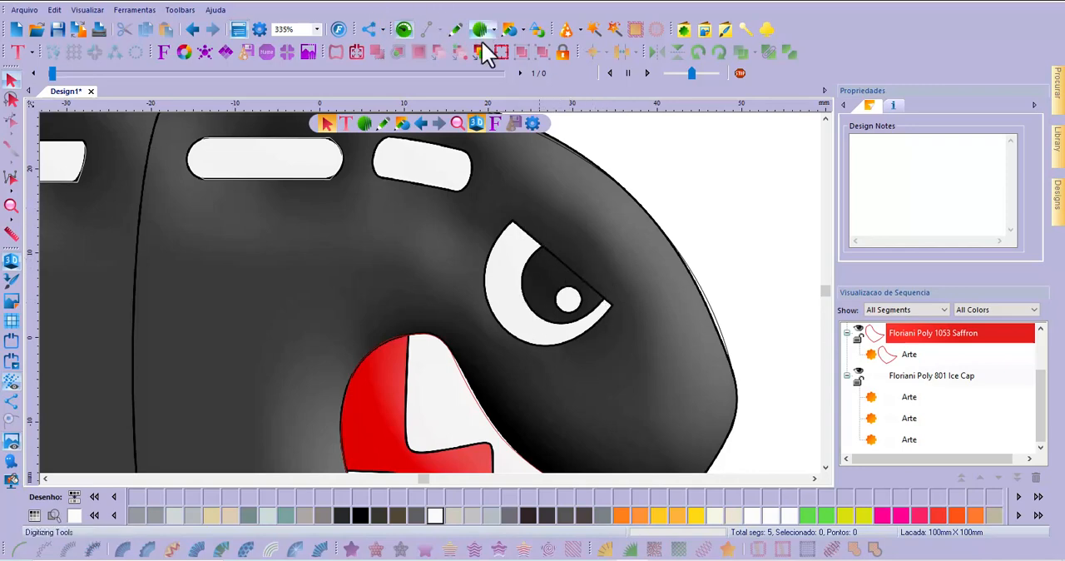
pyautogui.click(458, 31)
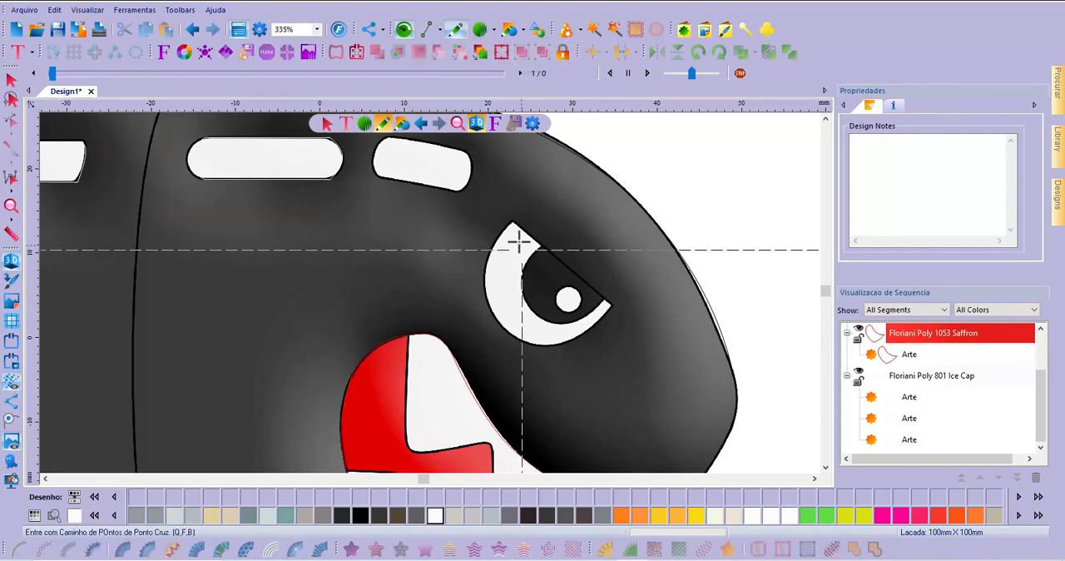
pyautogui.scroll(3, 514, 222)
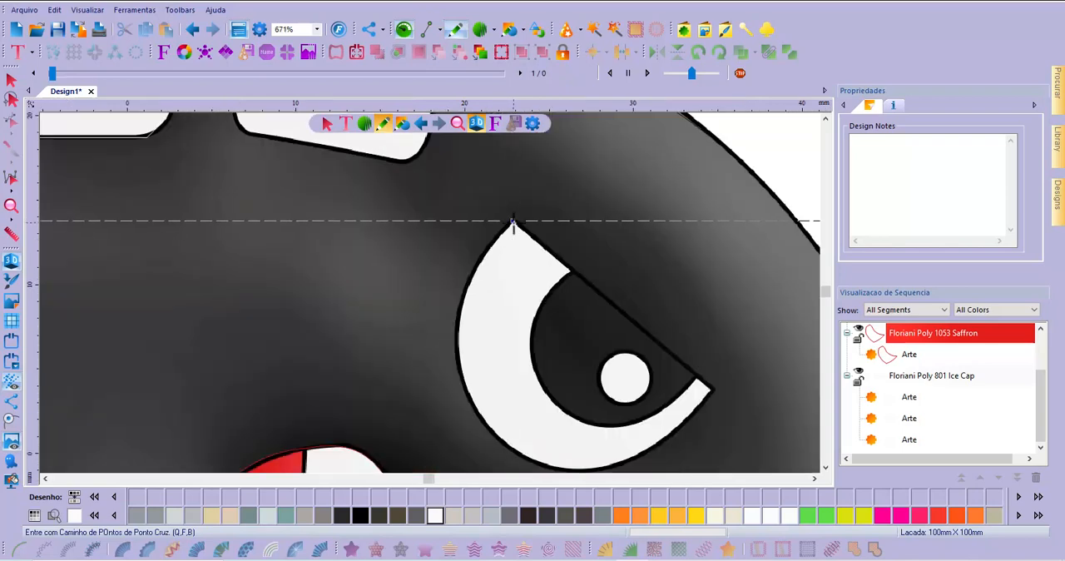
pyautogui.click(513, 222)
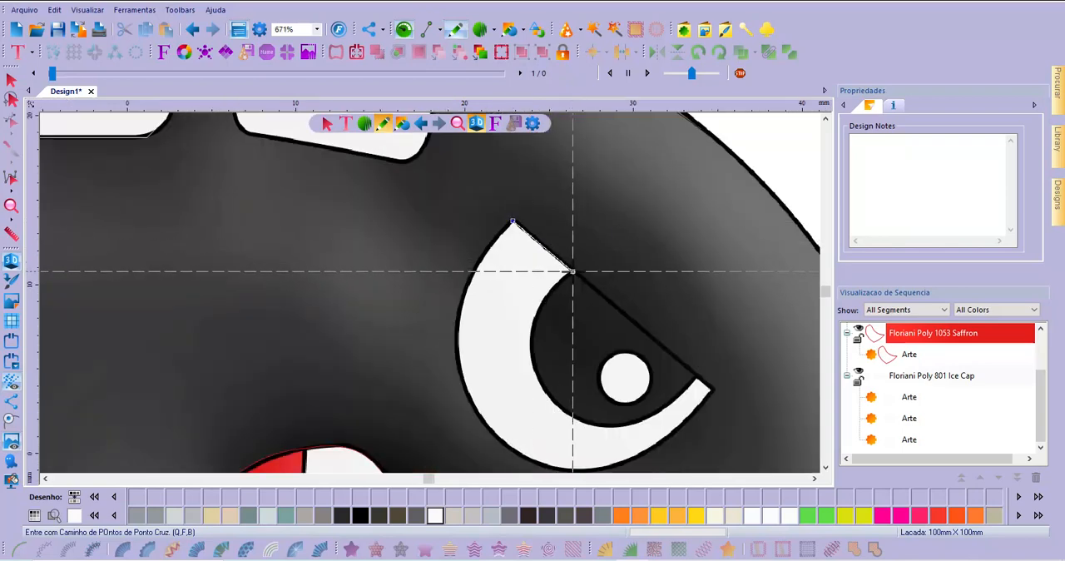
pyautogui.click(572, 272)
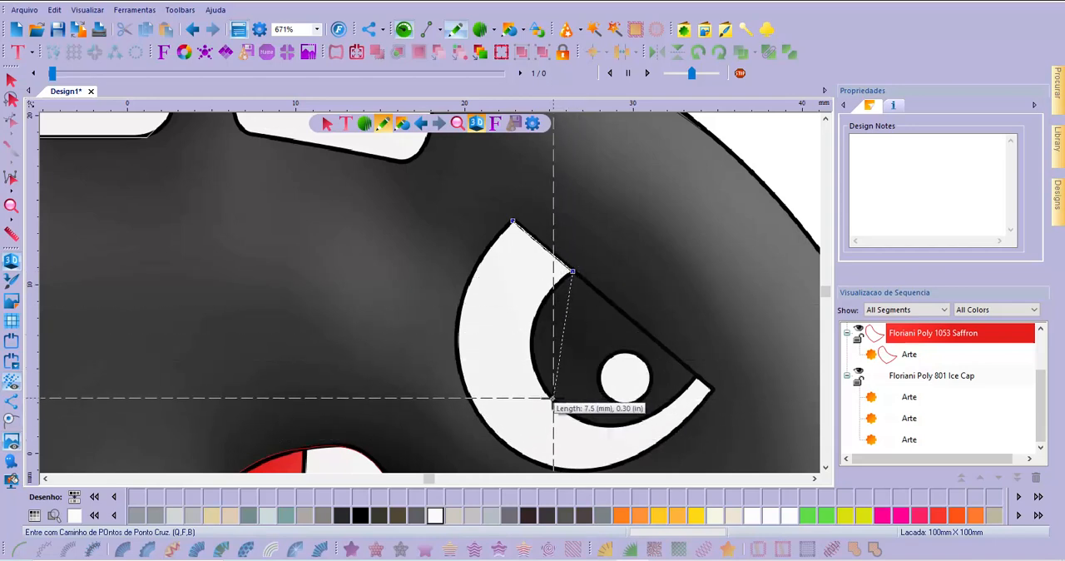
pyautogui.click(541, 382)
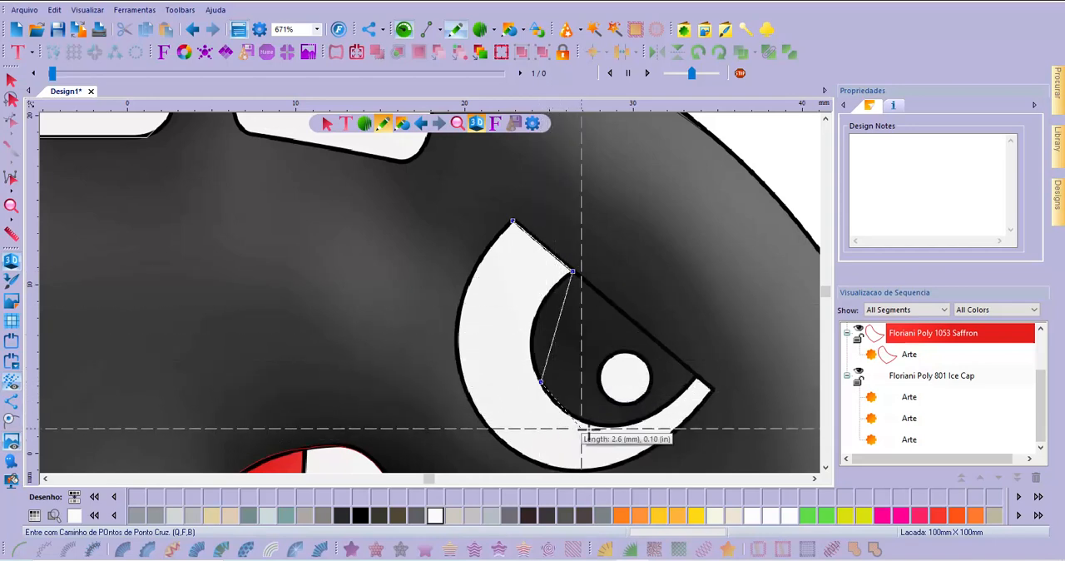
pyautogui.click(637, 422)
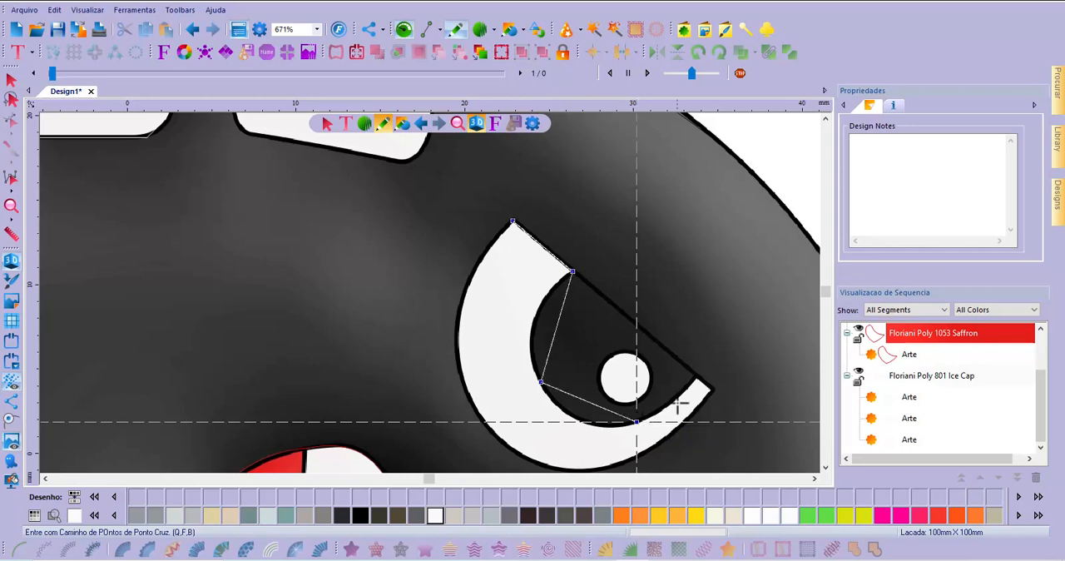
pyautogui.click(698, 378)
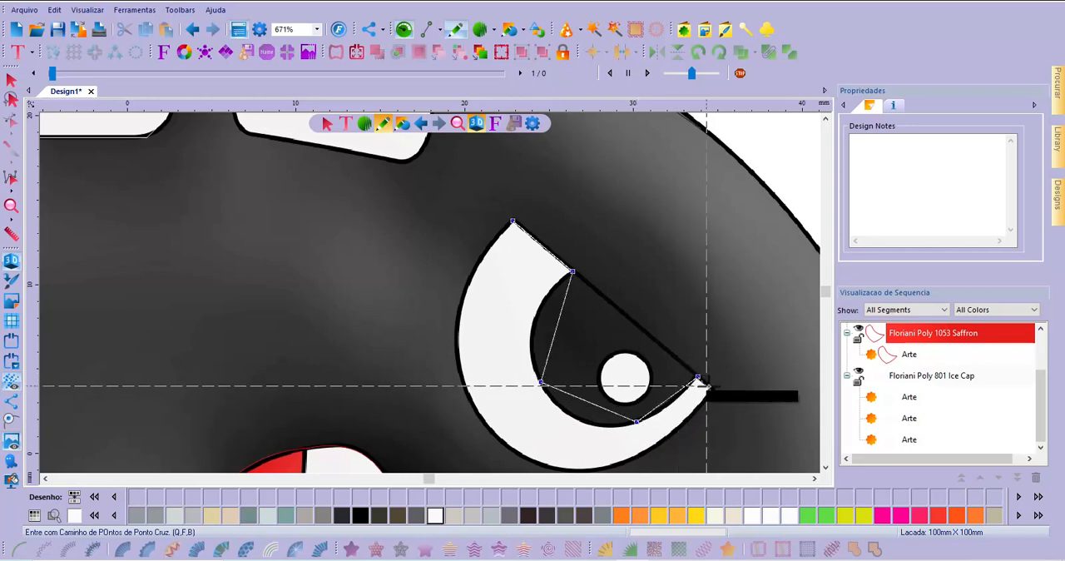
pyautogui.click(712, 390)
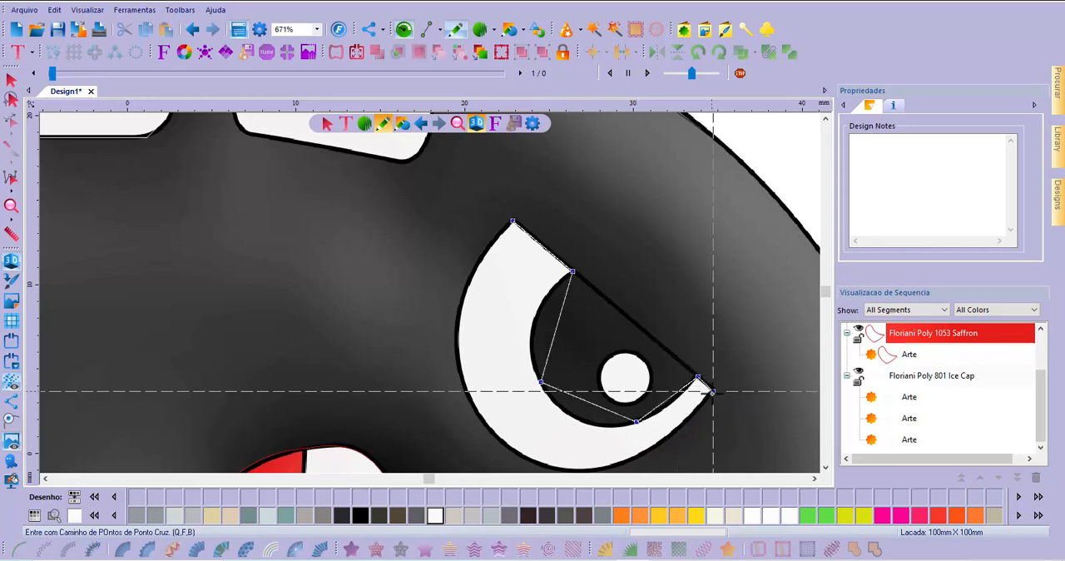
pyautogui.click(626, 460)
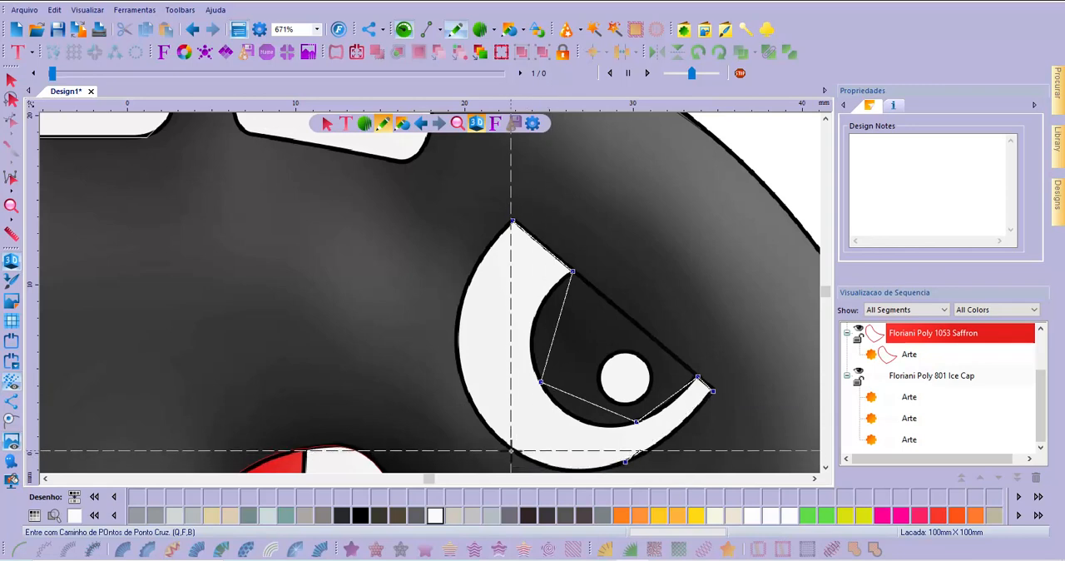
pyautogui.click(511, 450)
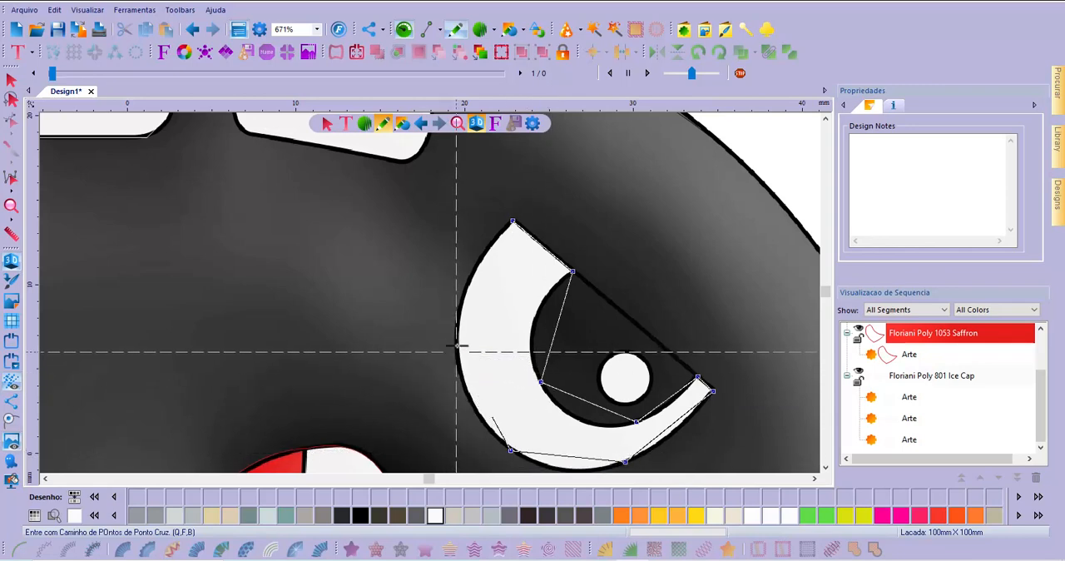
pyautogui.click(456, 352)
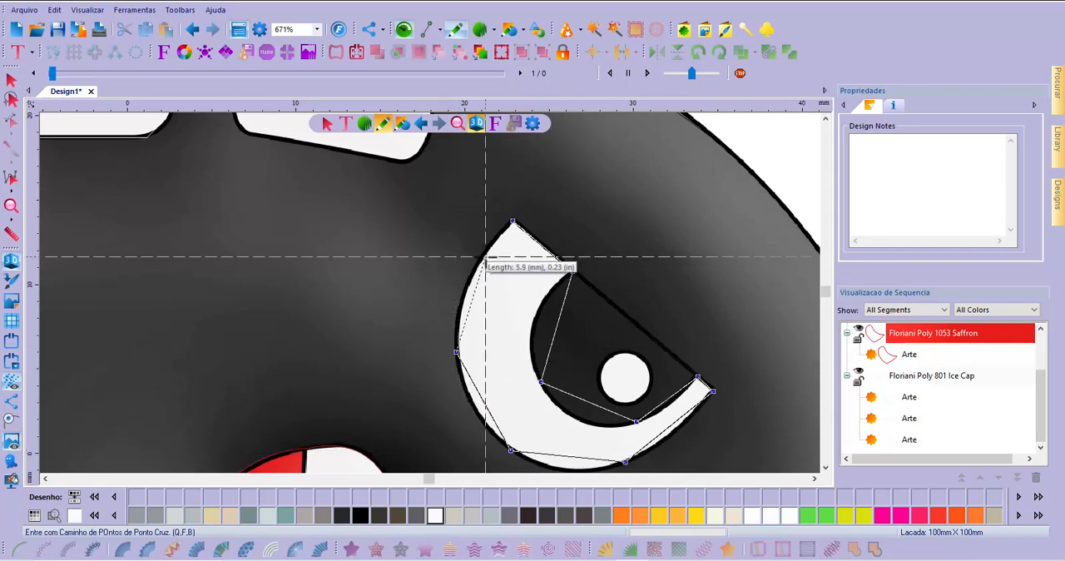
pyautogui.click(13, 430)
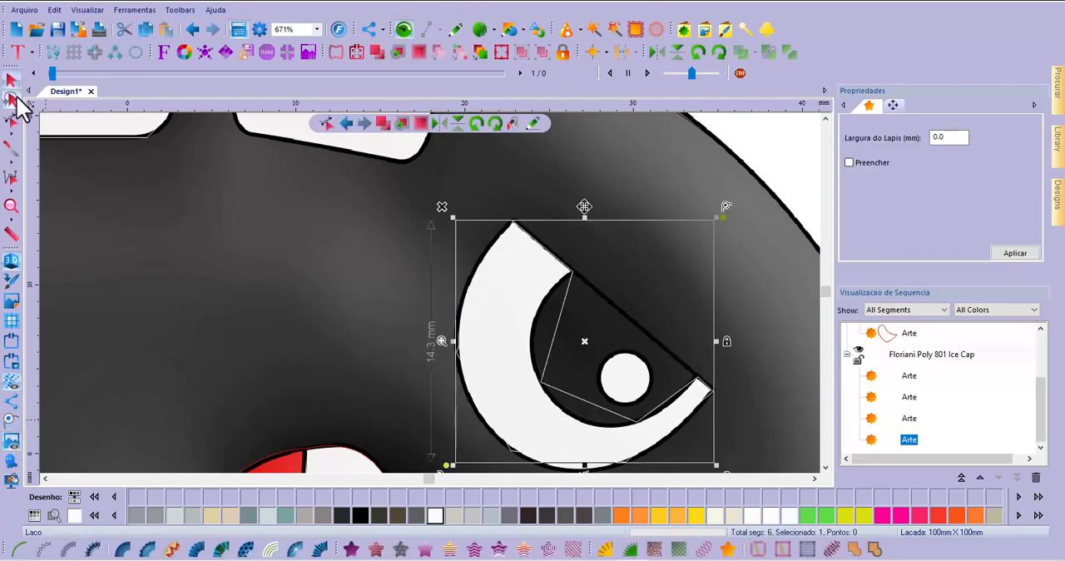
# Bend the straight segments on the outer side of the eye crescent outward to follow its curved edge
pyautogui.click(12, 123)
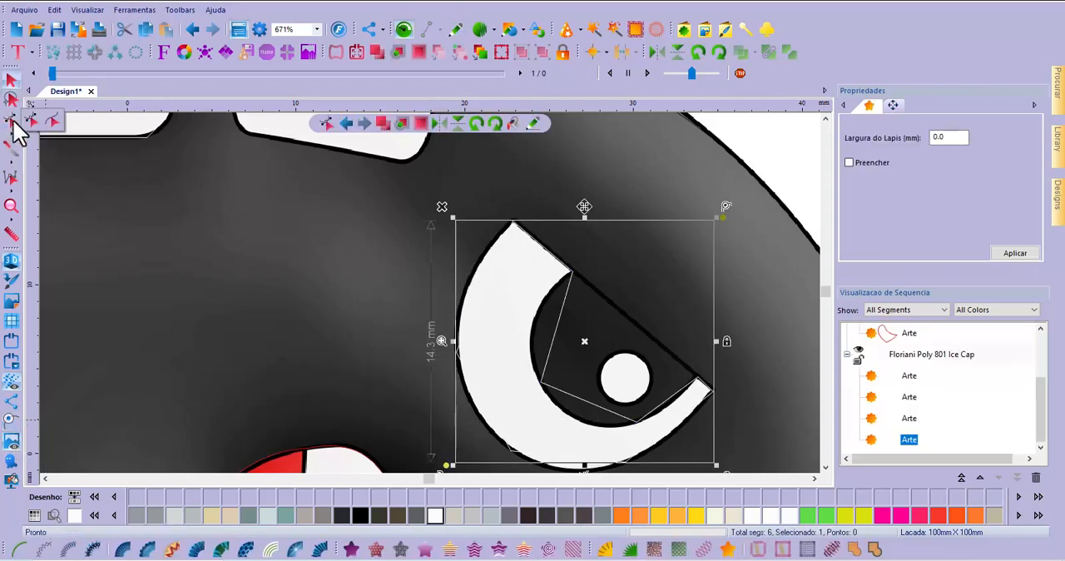
pyautogui.click(33, 121)
pyautogui.click(521, 275)
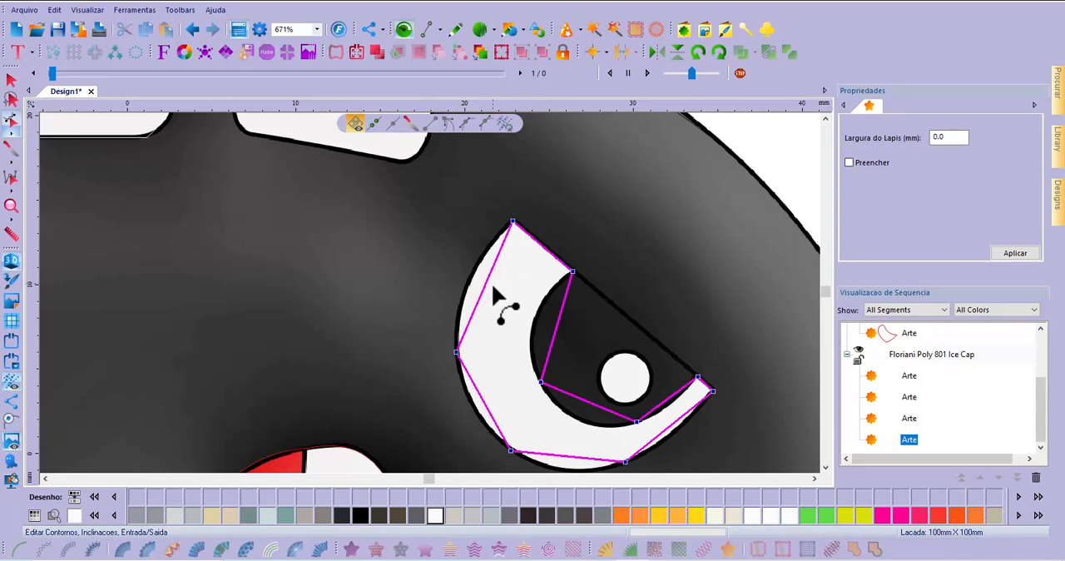
pyautogui.click(485, 296)
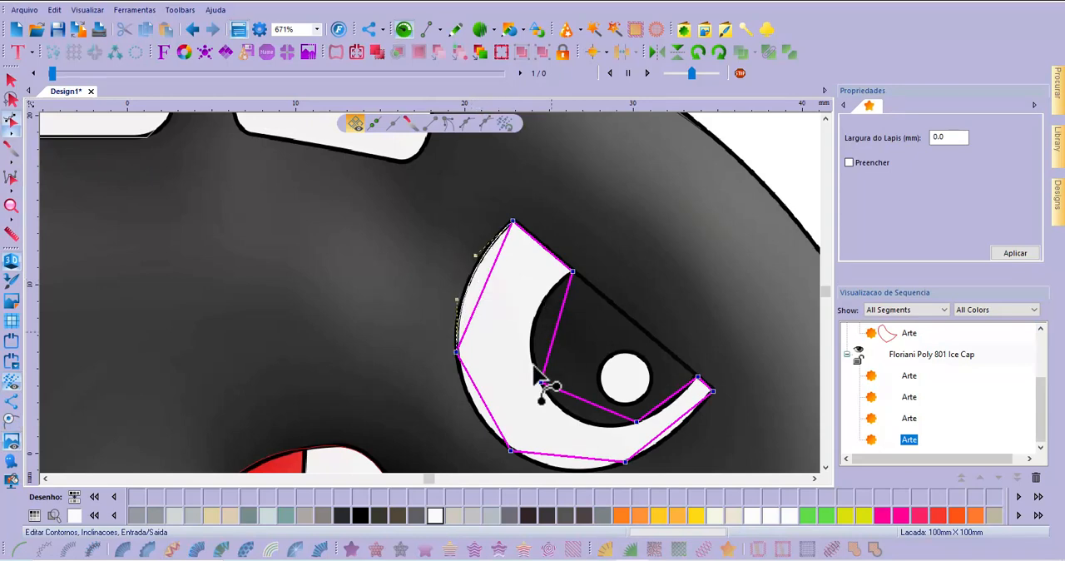
pyautogui.click(500, 429)
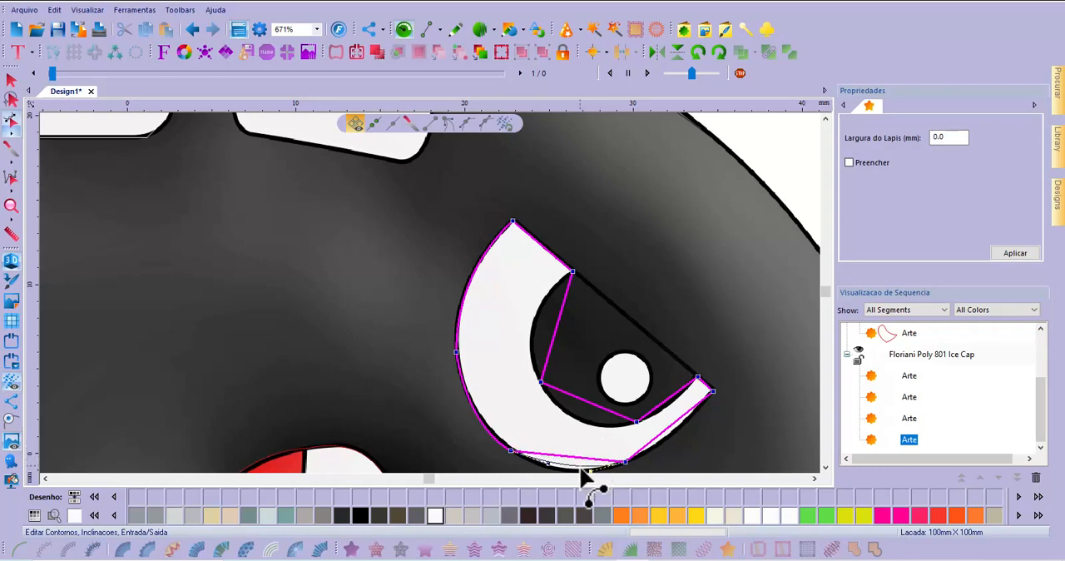
pyautogui.scroll(-2, 587, 466)
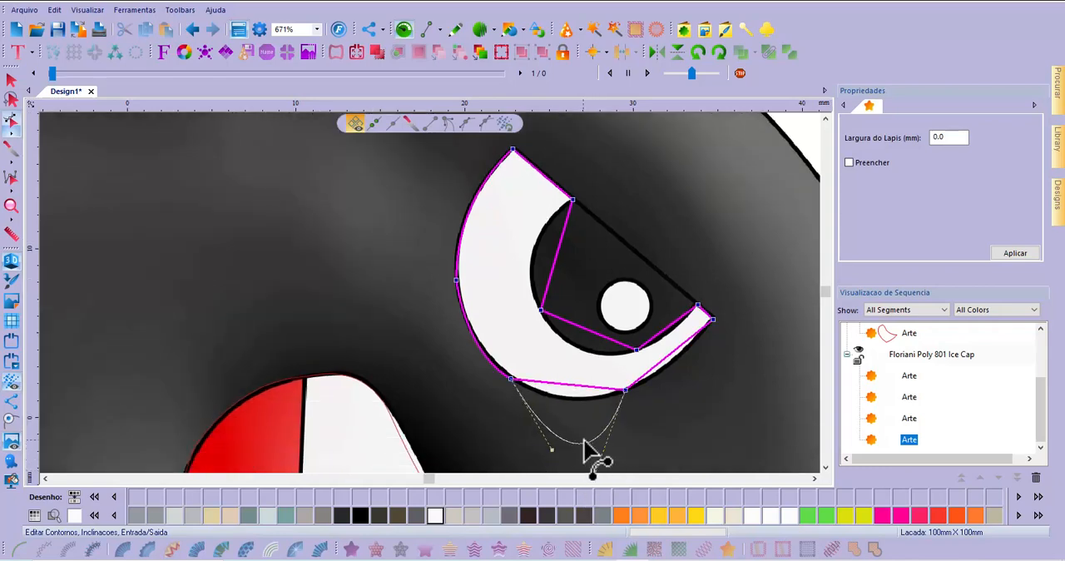
pyautogui.click(652, 355)
pyautogui.click(673, 366)
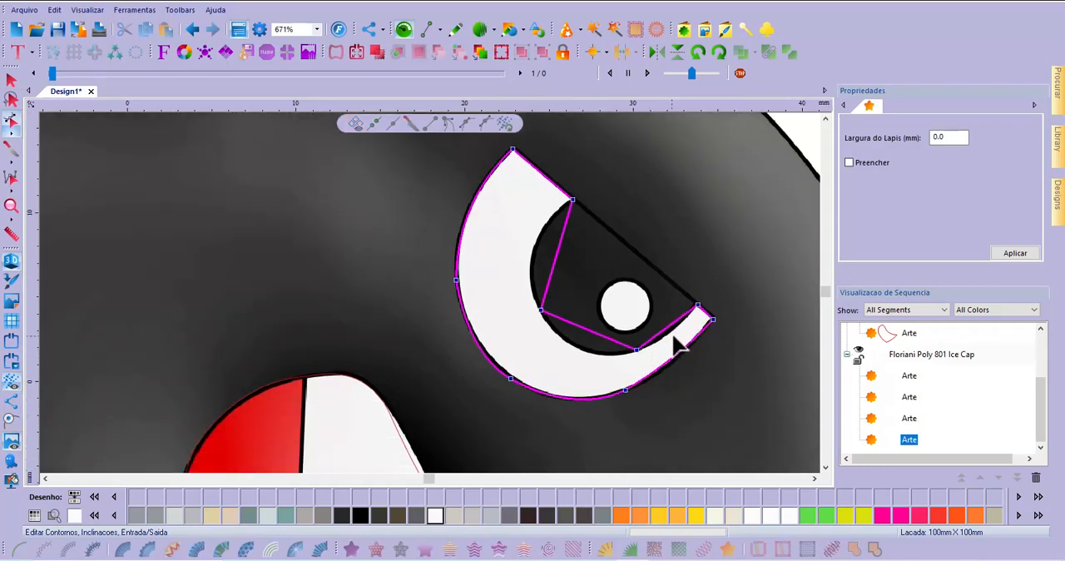
# Bend the three segments on the inner side of the eye crescent to follow the edge of the dark pupil
pyautogui.moveTo(671, 328); pyautogui.dragTo(671, 332)
pyautogui.moveTo(607, 337); pyautogui.dragTo(595, 357)
pyautogui.moveTo(552, 275)
pyautogui.mouseDown()
pyautogui.moveTo(535, 253)
pyautogui.moveTo(540, 268)
pyautogui.mouseUp()
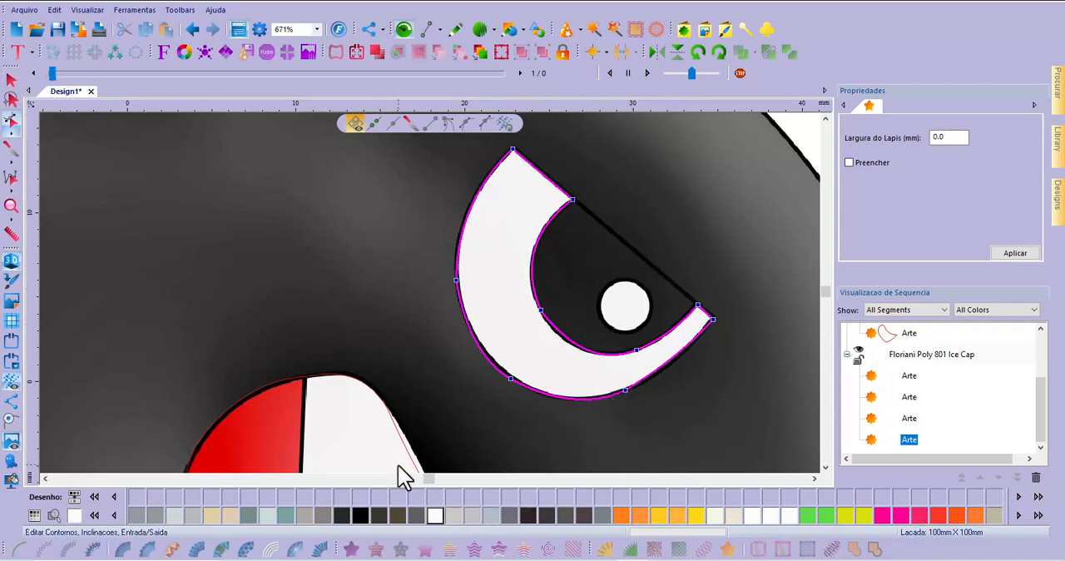
# Finish editing the eye crescent's outline and deselect the shape
pyautogui.click(12, 81)
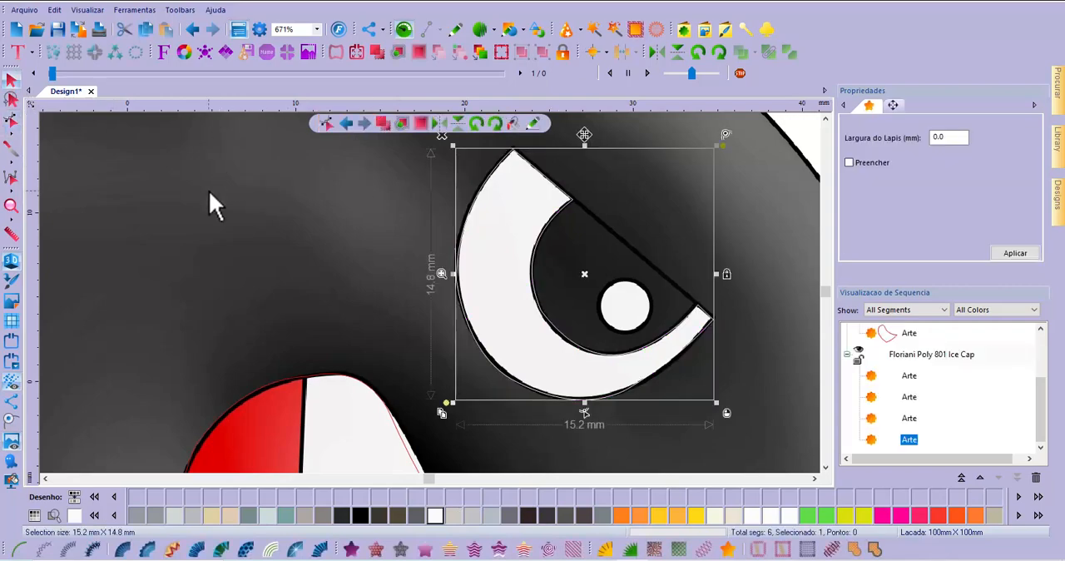
pyautogui.scroll(-2, 197, 215)
pyautogui.scroll(1, 382, 248)
pyautogui.scroll(-2, 332, 254)
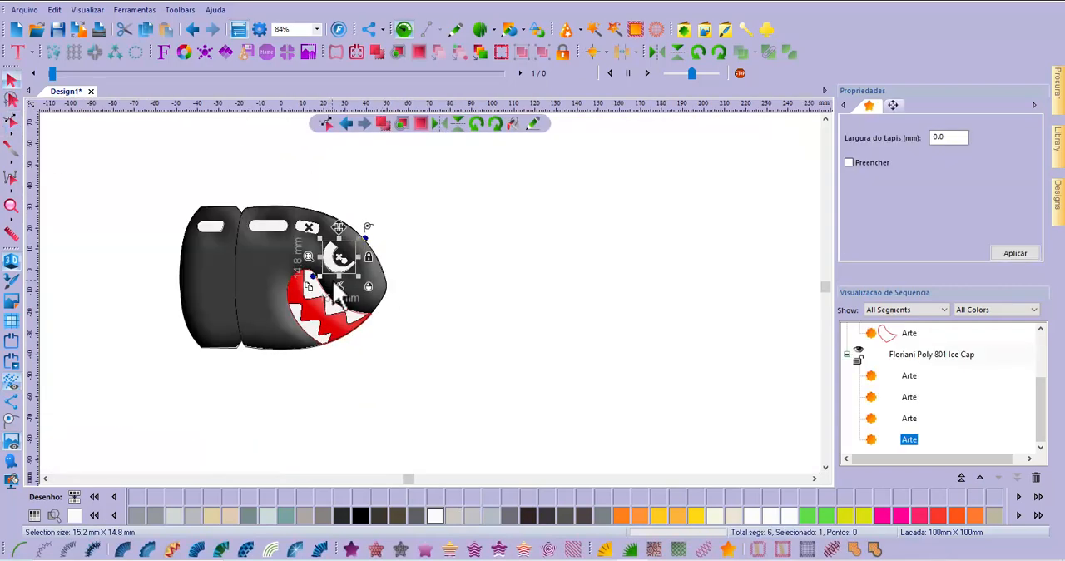
pyautogui.scroll(2, 336, 287)
pyautogui.click(741, 282)
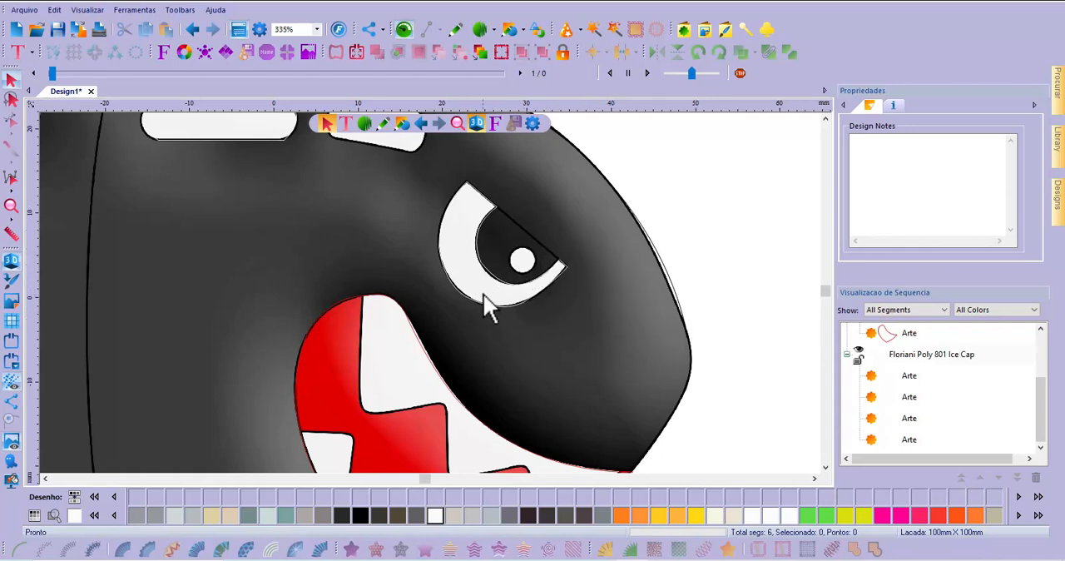
# Start a straight-segment artwork outline at the top of the first upper tooth and trace down its inner edge, across its tip and down the second tooth's side
pyautogui.scroll(-2, 484, 206)
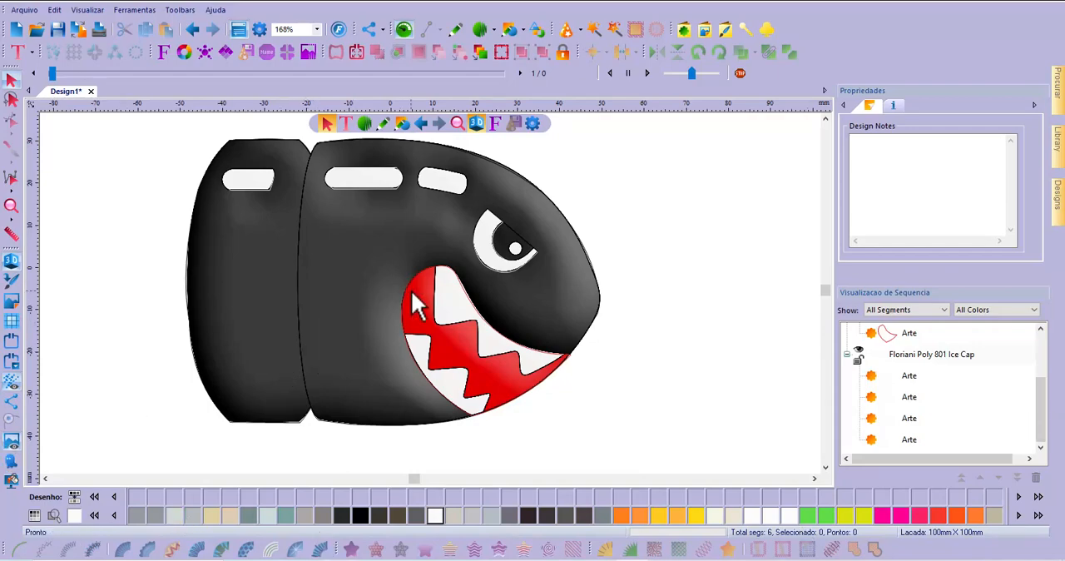
pyautogui.scroll(2, 411, 291)
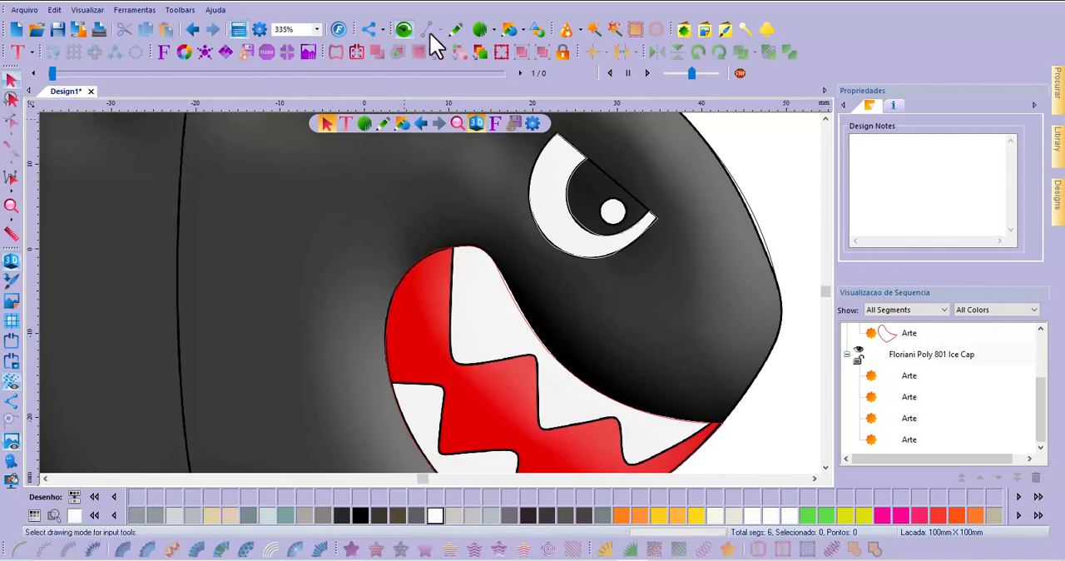
pyautogui.click(456, 31)
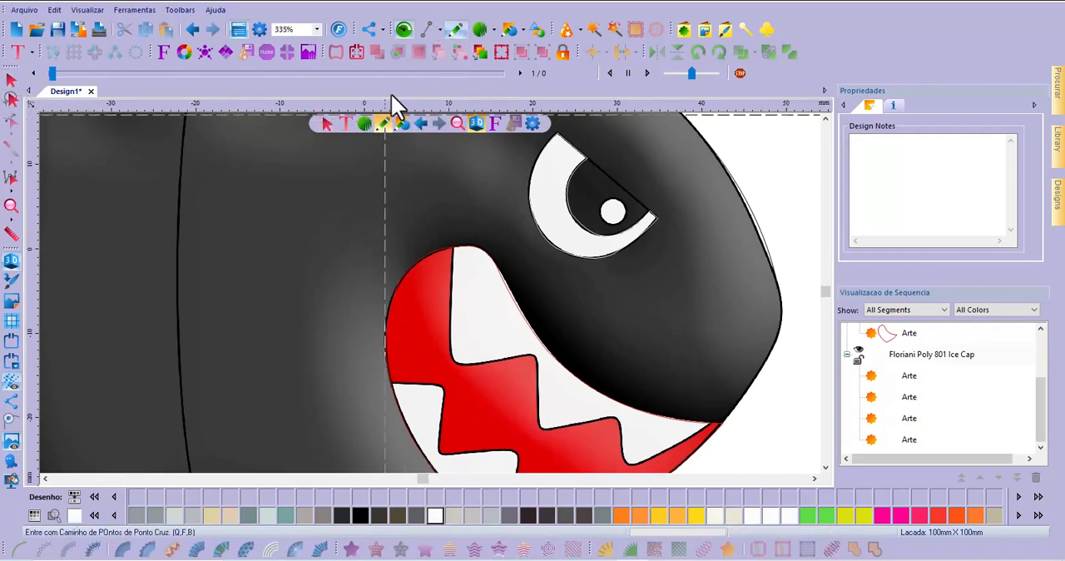
pyautogui.scroll(3, 468, 283)
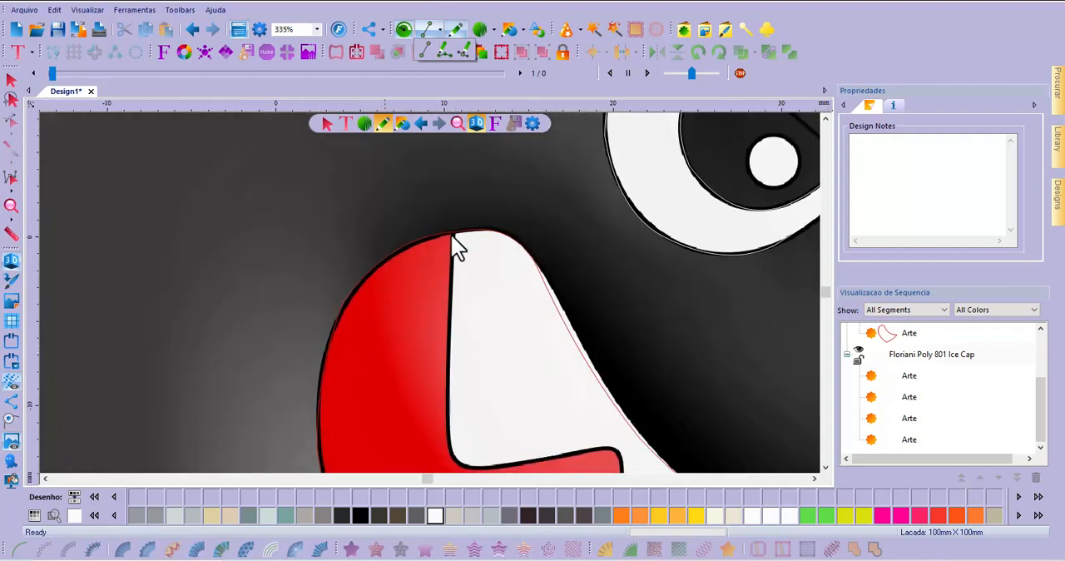
pyautogui.click(427, 50)
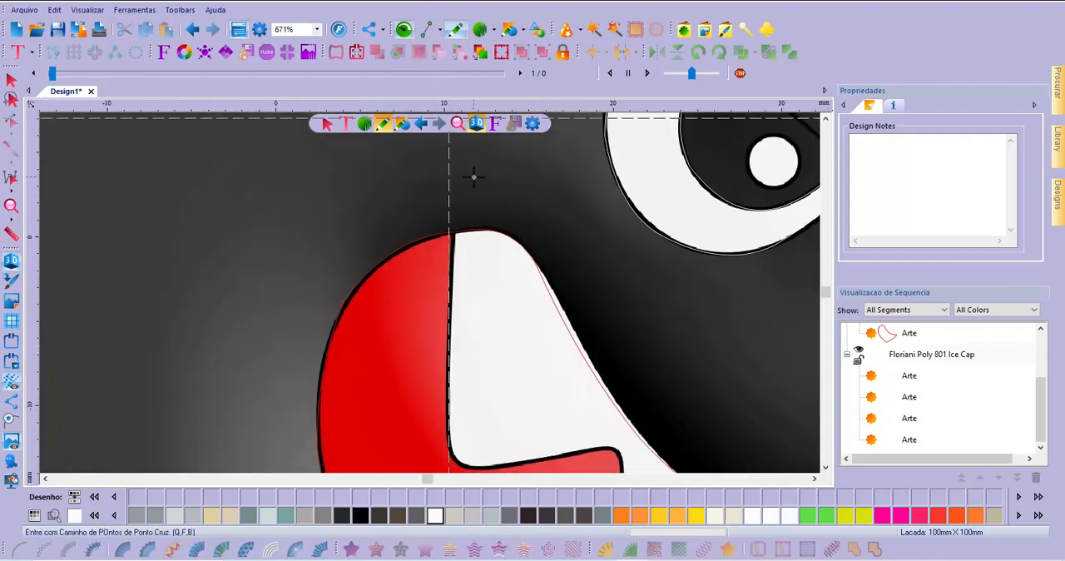
pyautogui.click(454, 229)
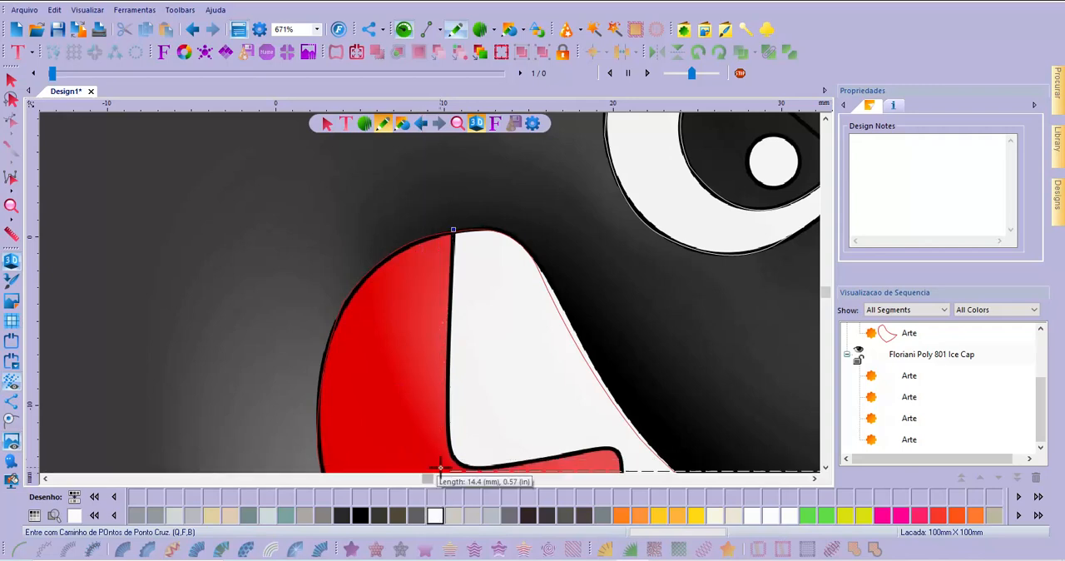
pyautogui.click(448, 434)
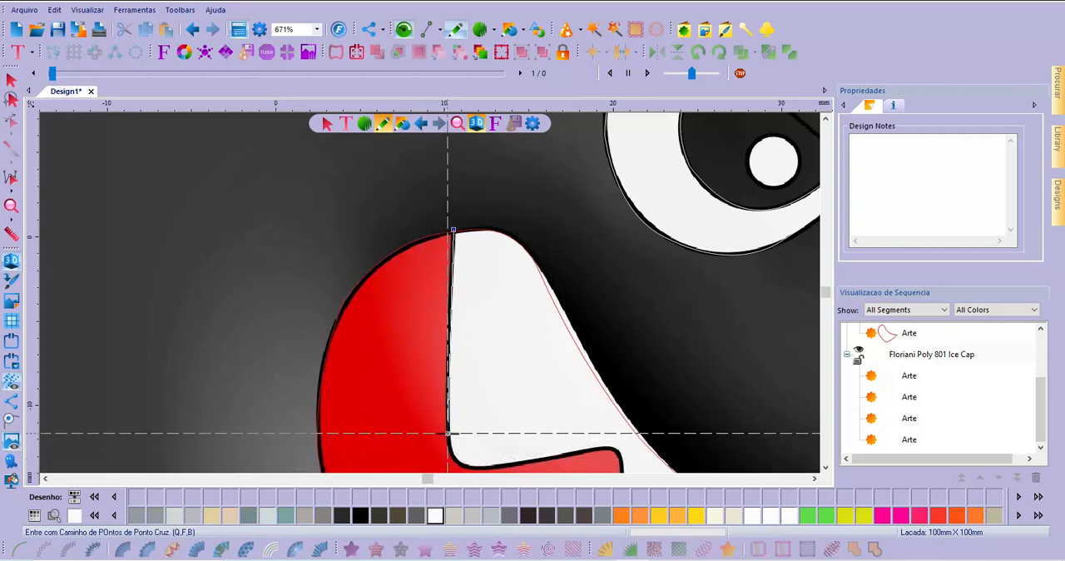
pyautogui.click(508, 465)
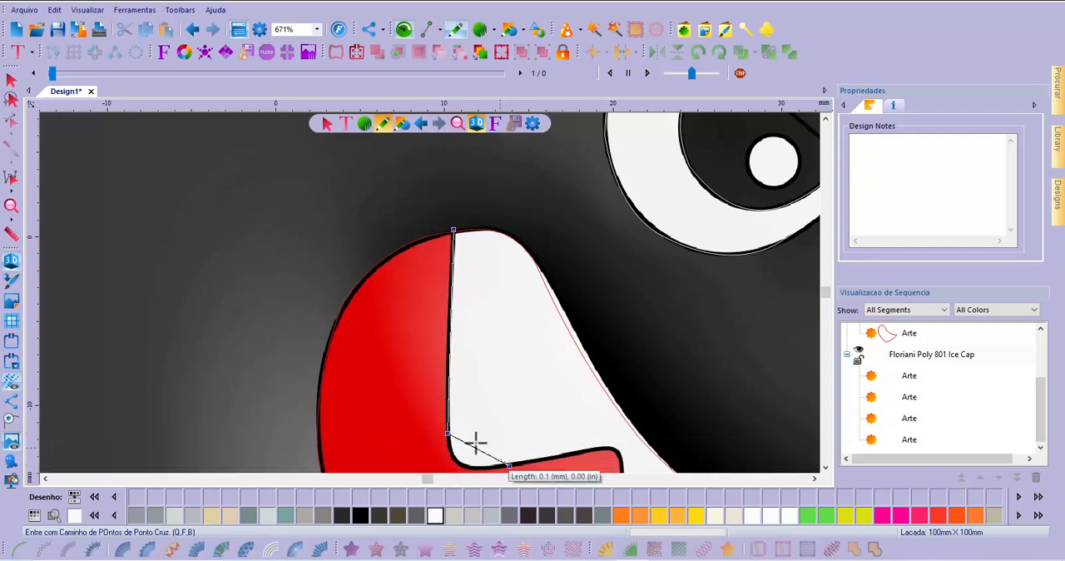
pyautogui.scroll(-1, 589, 454)
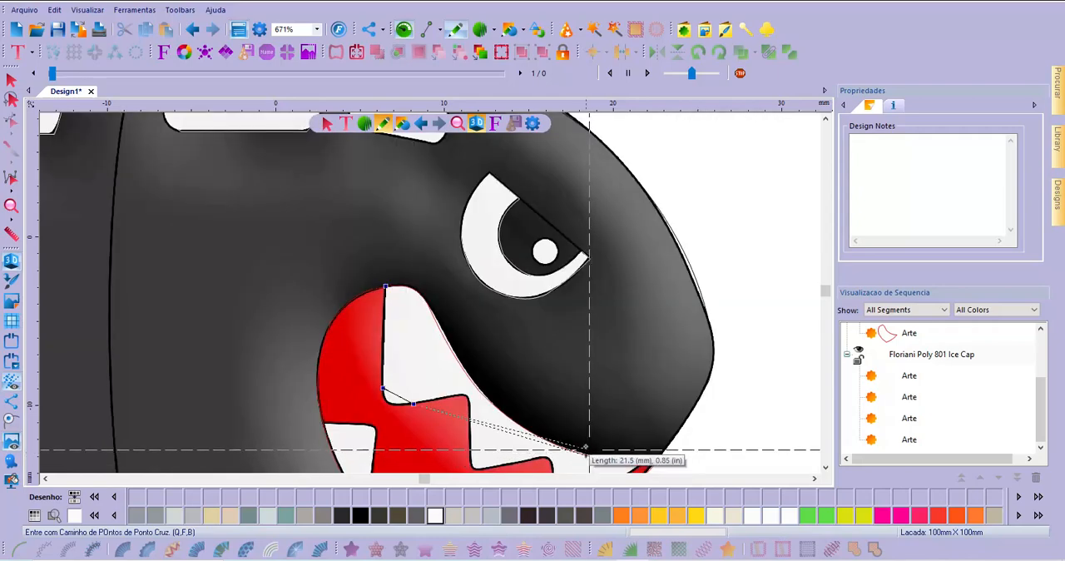
pyautogui.click(453, 396)
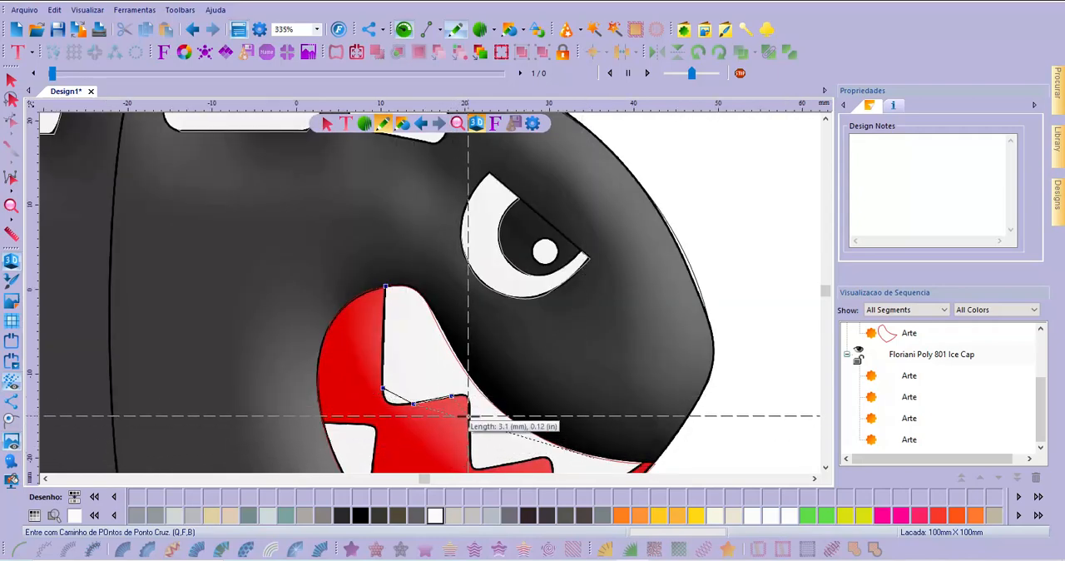
pyautogui.click(469, 414)
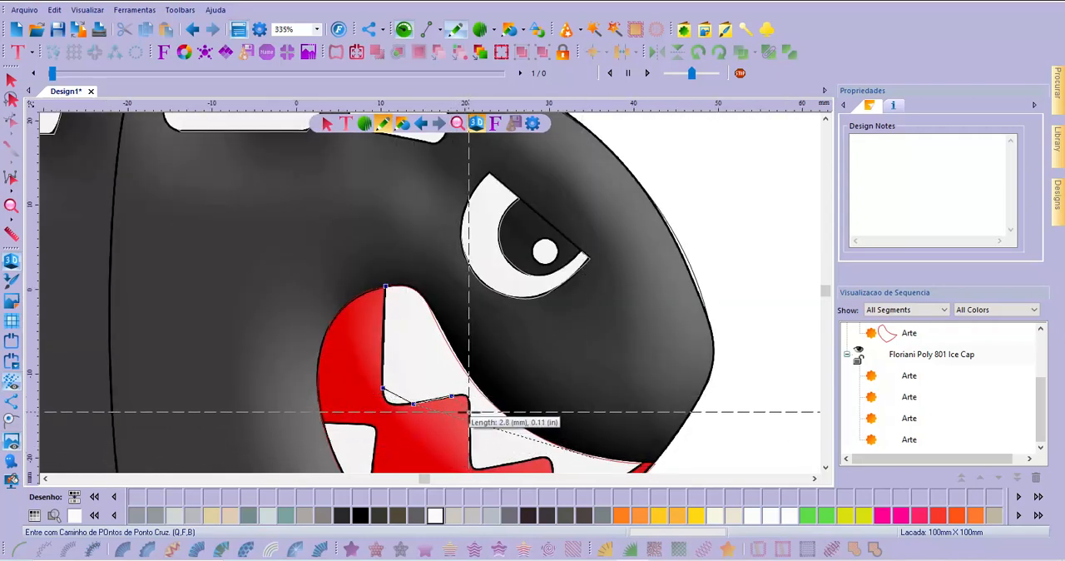
pyautogui.click(470, 453)
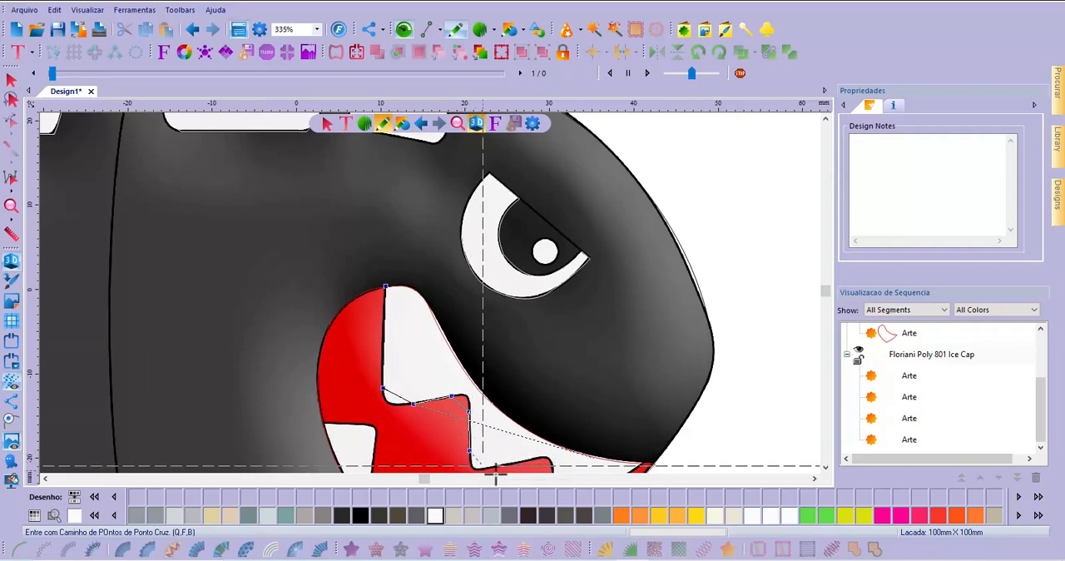
# Continue the outline with straight segments around the tips of the second and third upper teeth to the pointed corner of the mouth
pyautogui.scroll(-2, 497, 467)
pyautogui.scroll(2, 493, 462)
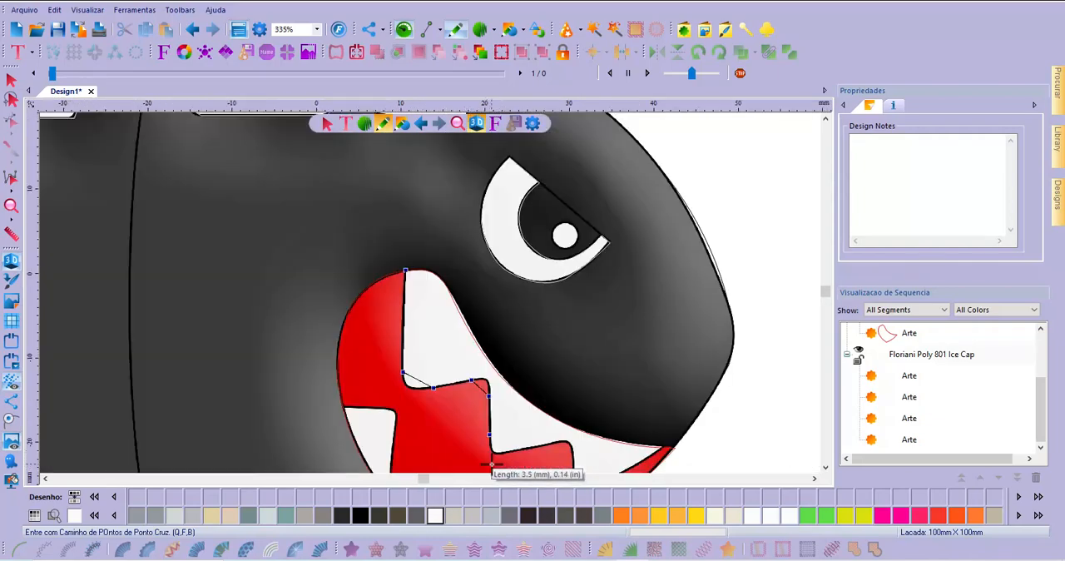
pyautogui.scroll(2, 503, 450)
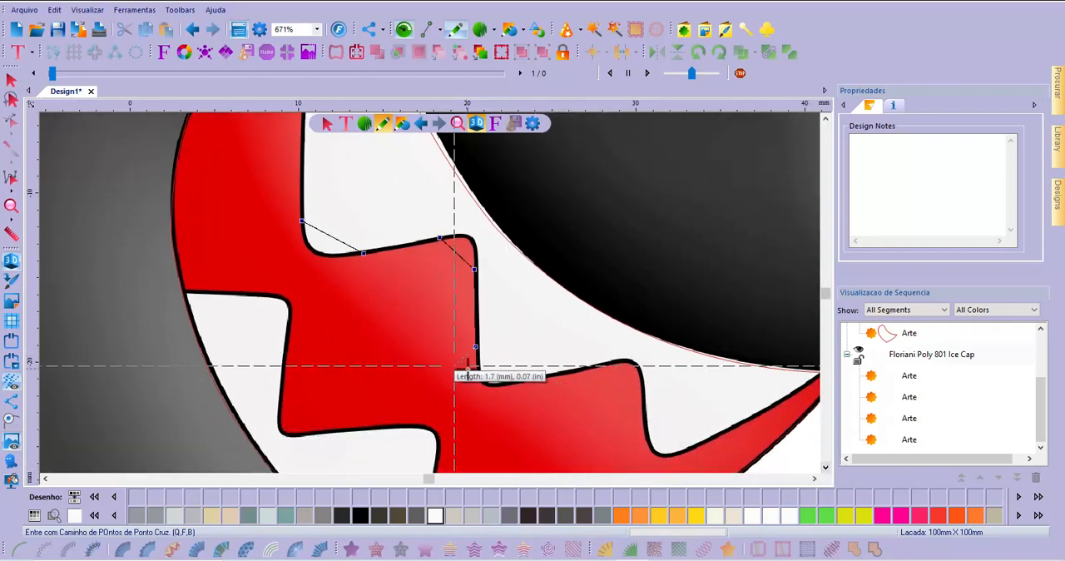
pyautogui.click(523, 381)
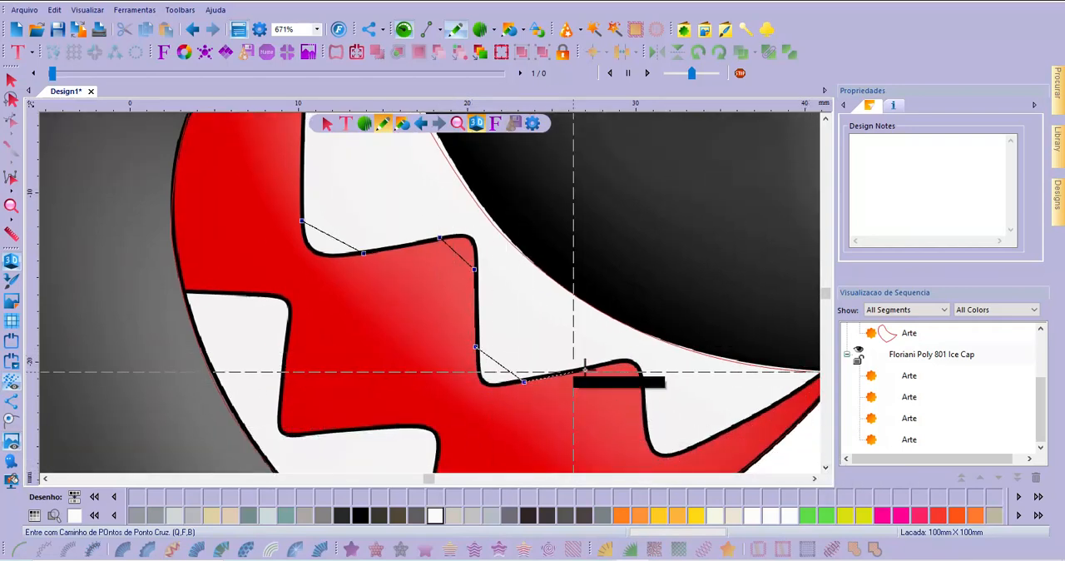
pyautogui.click(600, 366)
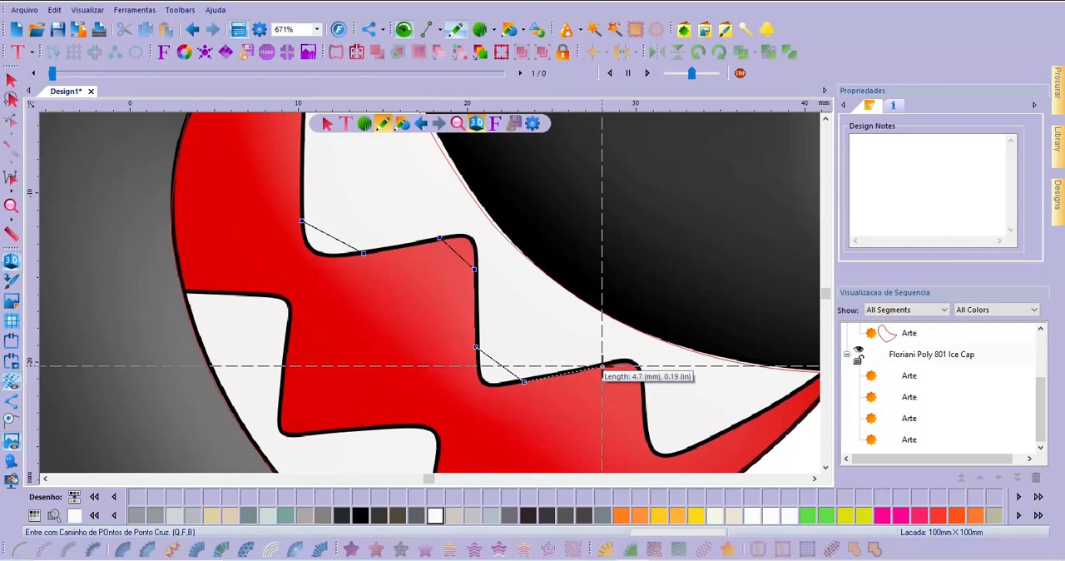
pyautogui.click(643, 400)
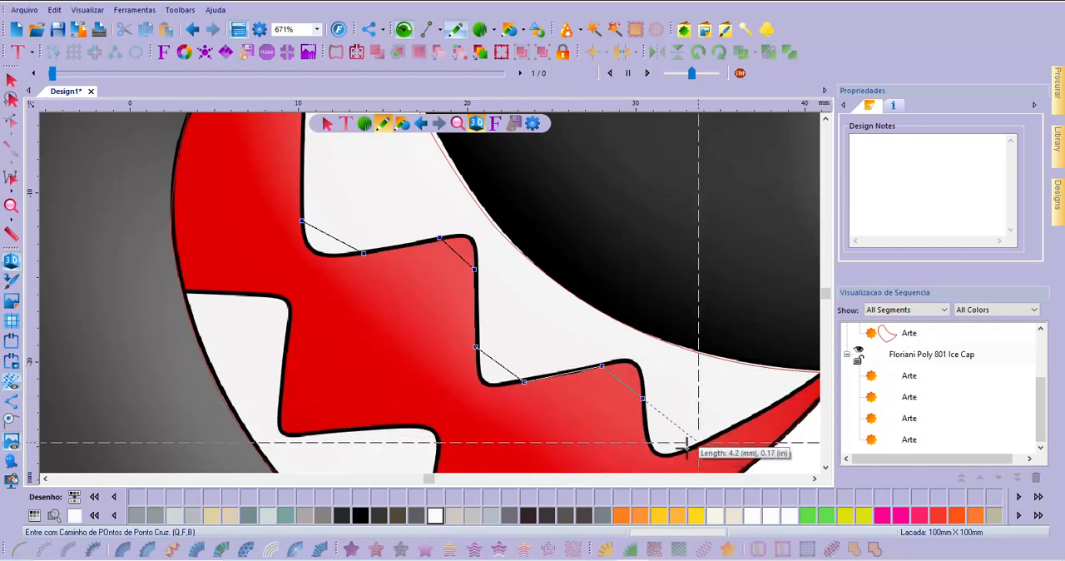
pyautogui.click(645, 430)
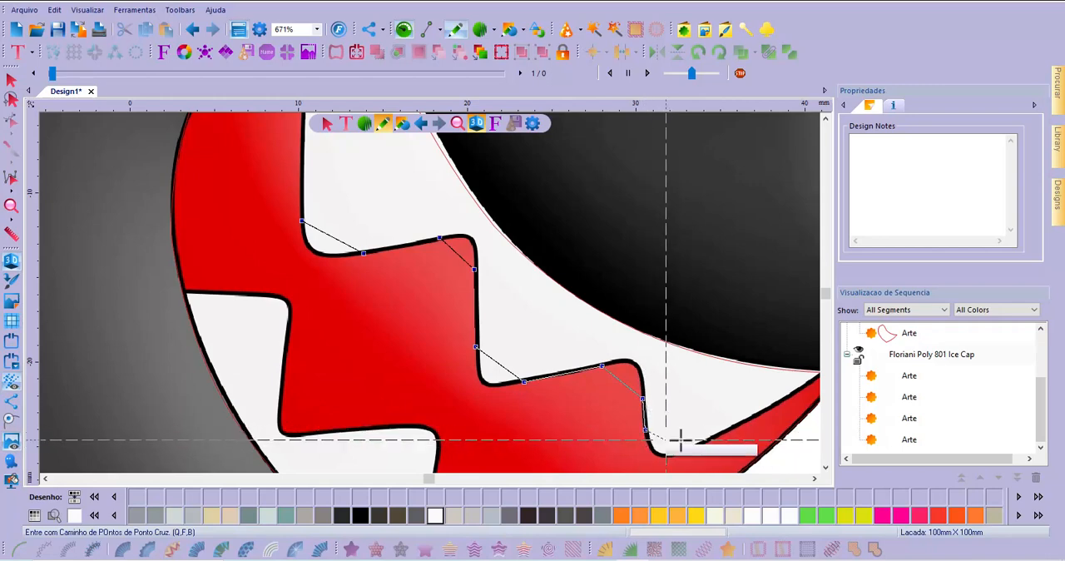
pyautogui.click(701, 445)
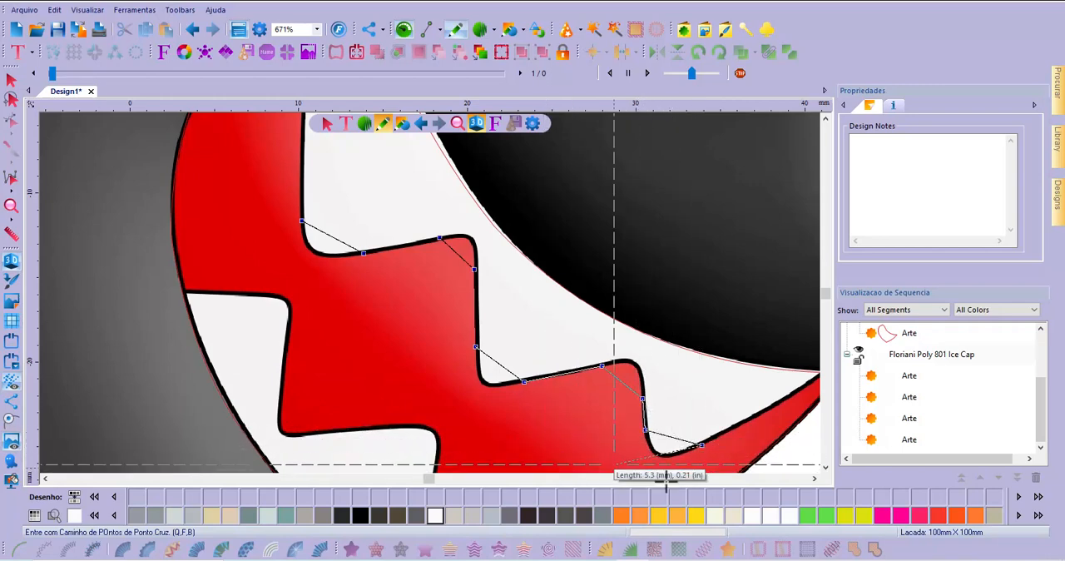
pyautogui.click(817, 479)
pyautogui.click(817, 480)
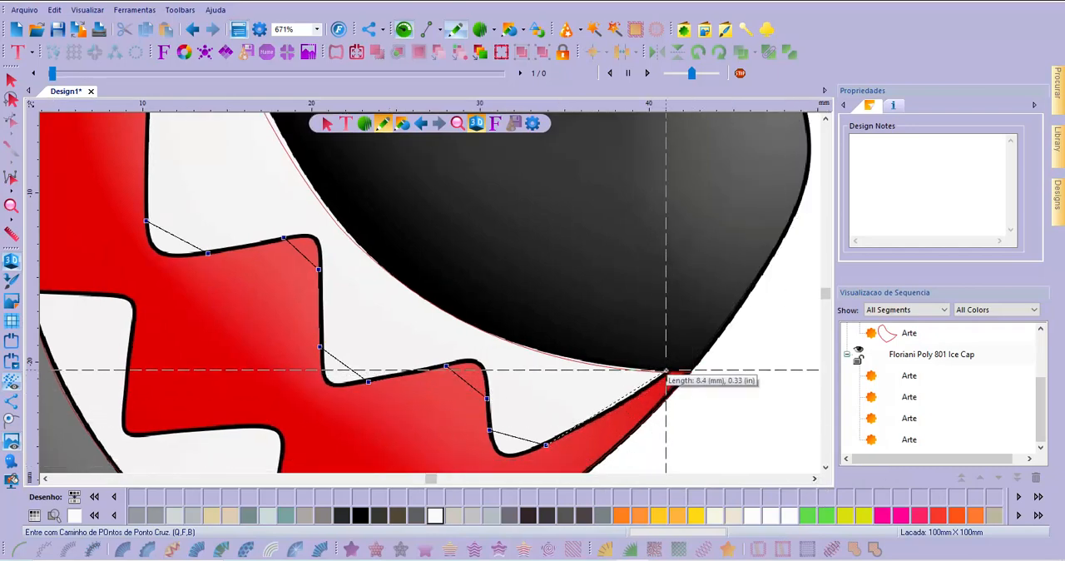
pyautogui.scroll(4, 667, 372)
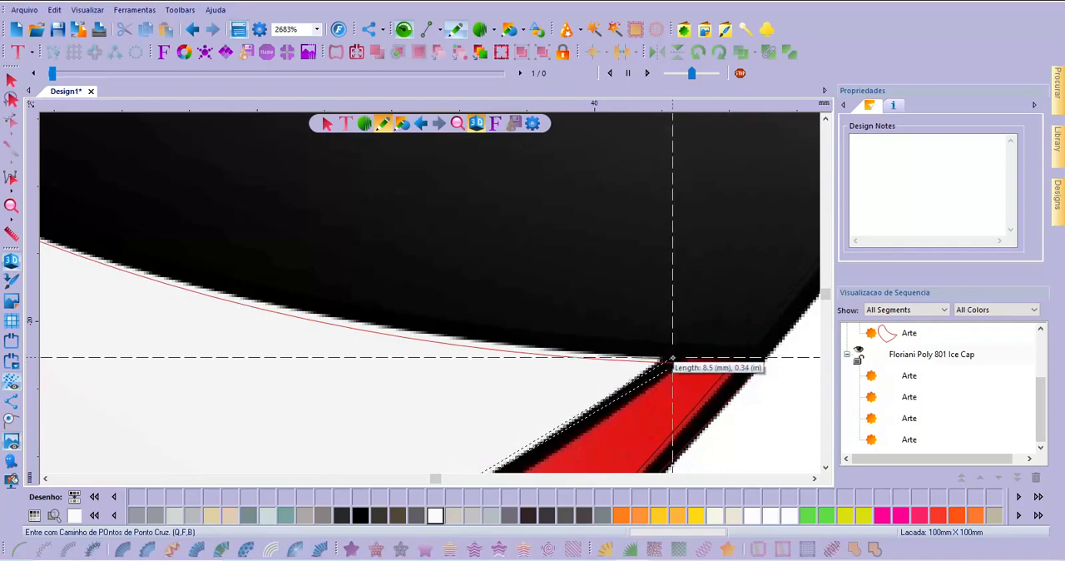
pyautogui.click(673, 361)
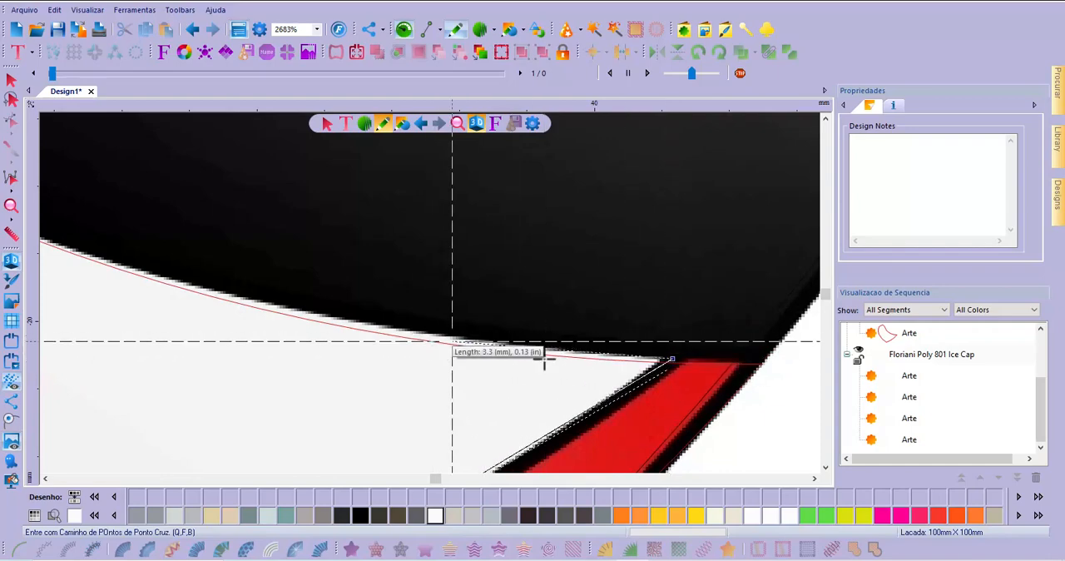
# Trace back along the upper edge of the teeth with straight segments and close the shape, about 25.4 mm high
pyautogui.scroll(-6, 783, 416)
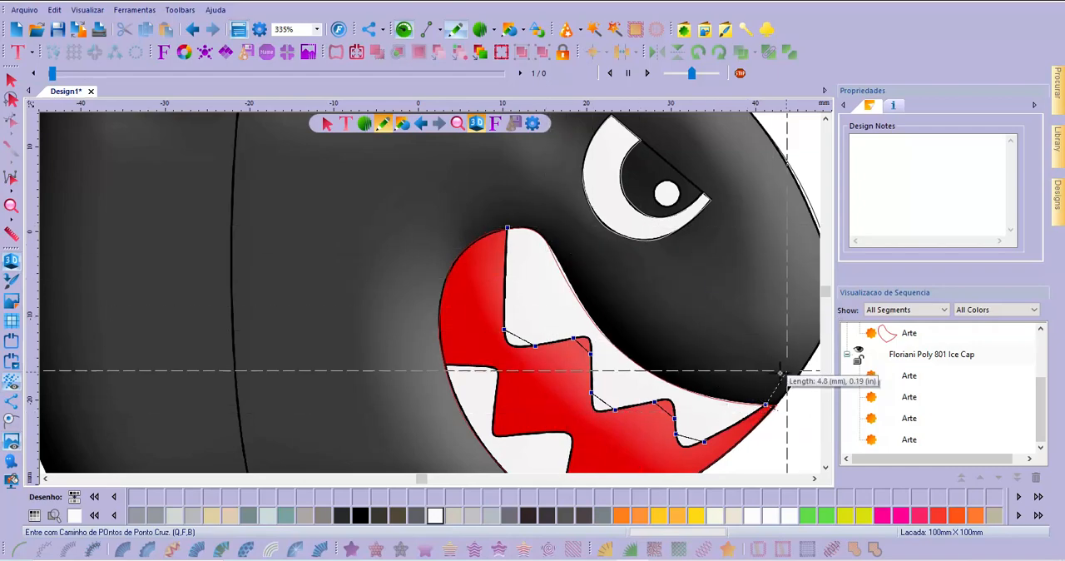
pyautogui.scroll(4, 630, 326)
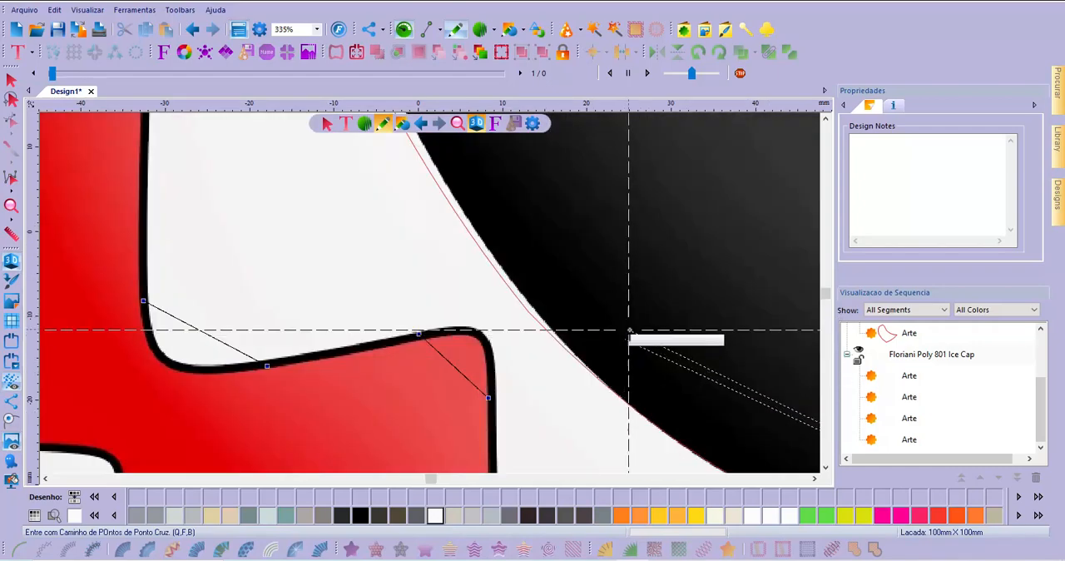
pyautogui.click(489, 225)
pyautogui.scroll(-4, 491, 229)
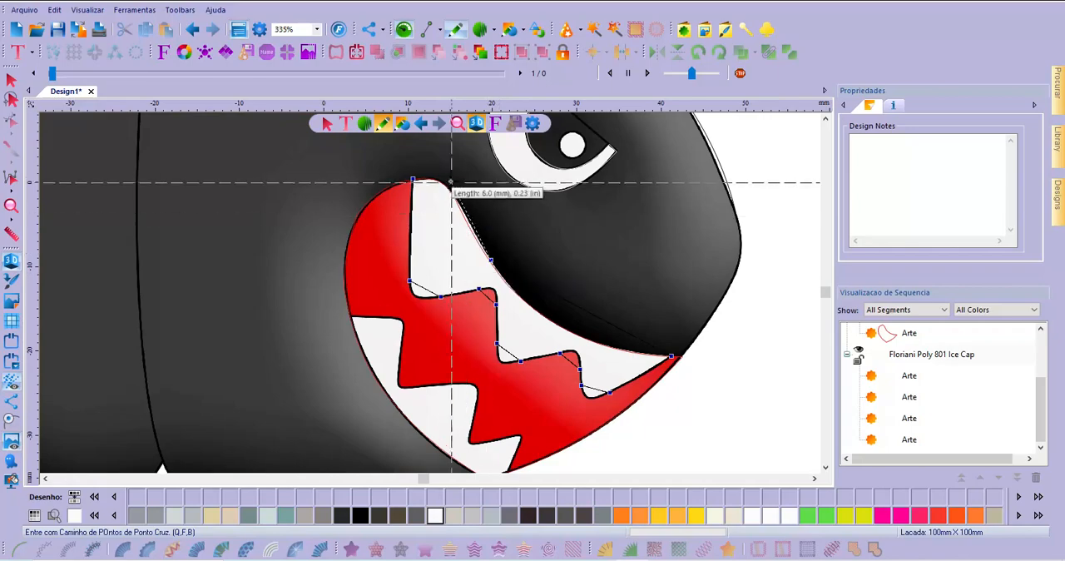
pyautogui.scroll(4, 451, 184)
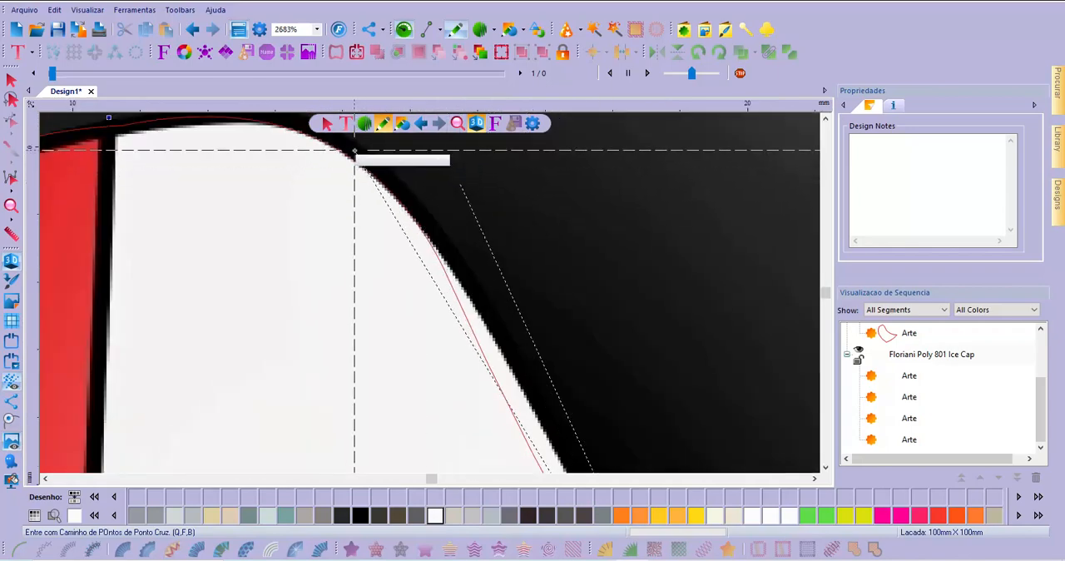
pyautogui.click(359, 155)
pyautogui.scroll(-4, 361, 155)
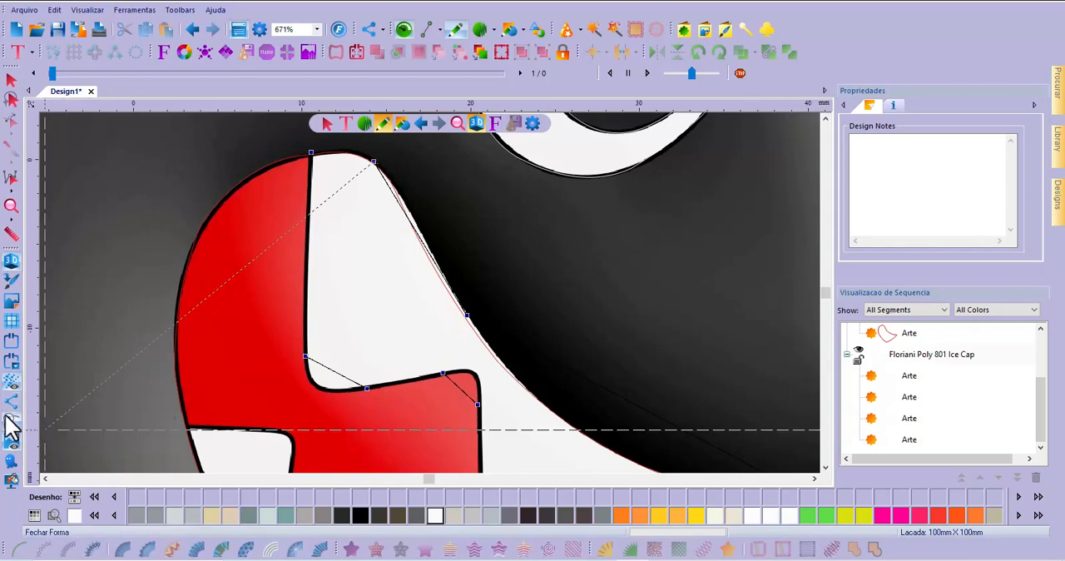
pyautogui.press('Return')
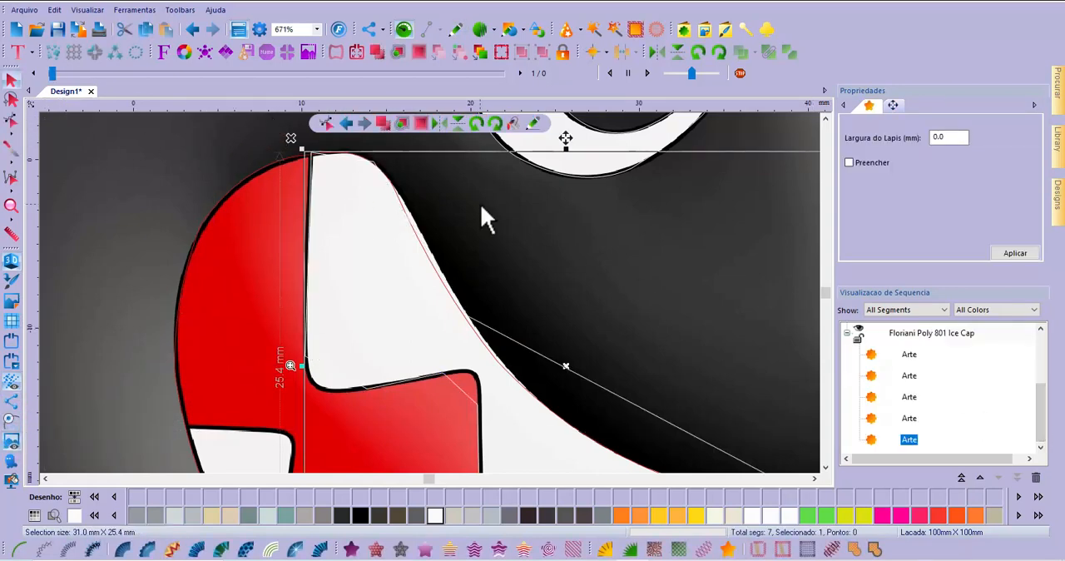
# Edit the upper teeth's outline and bend the long edge up from the mouth corner so it follows the black mouth line
pyautogui.click(12, 121)
pyautogui.scroll(-1, 69, 243)
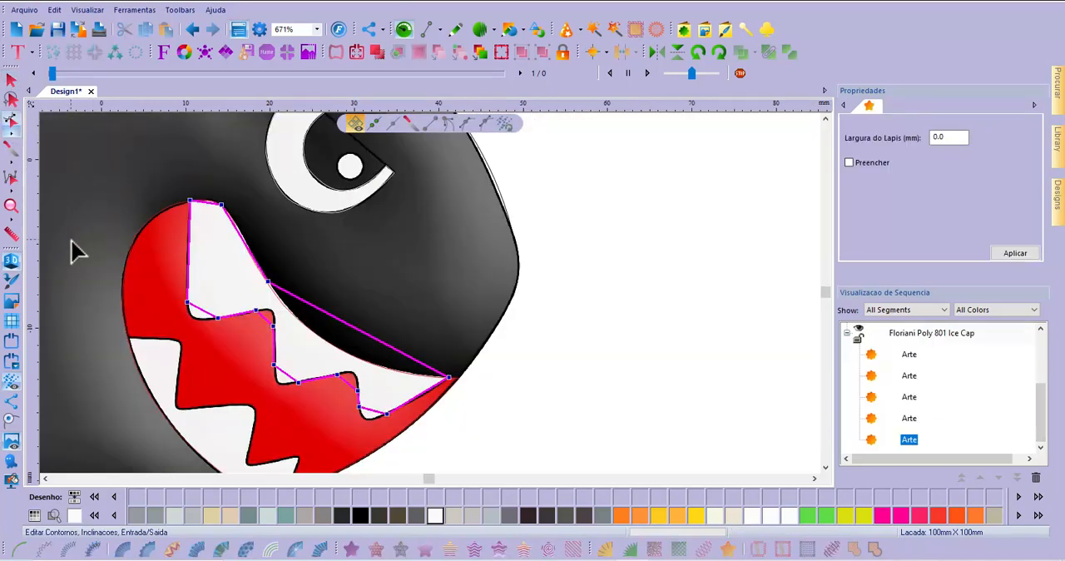
pyautogui.scroll(1, 270, 382)
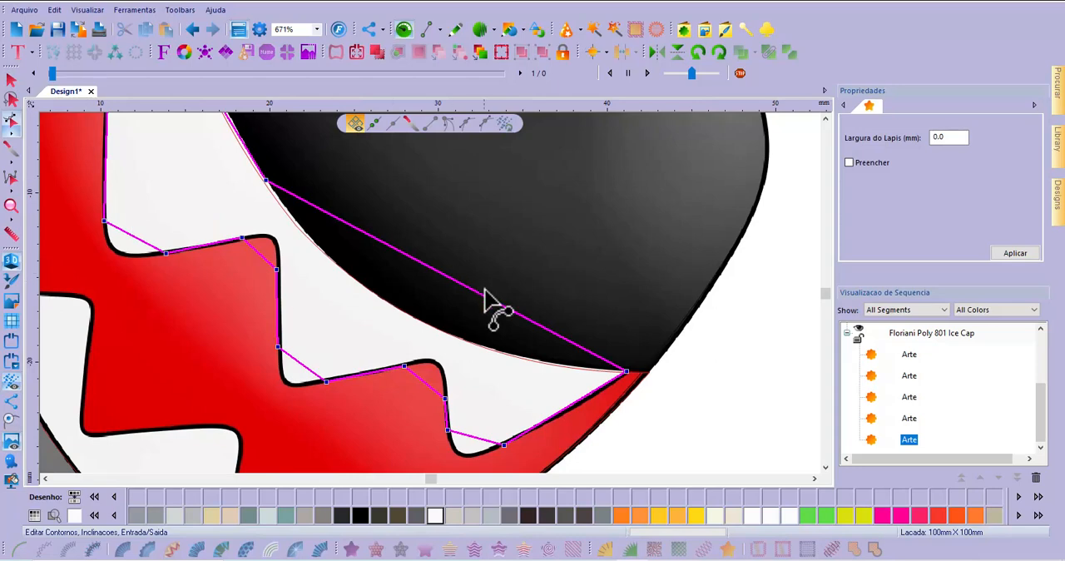
pyautogui.moveTo(469, 291); pyautogui.dragTo(416, 297)
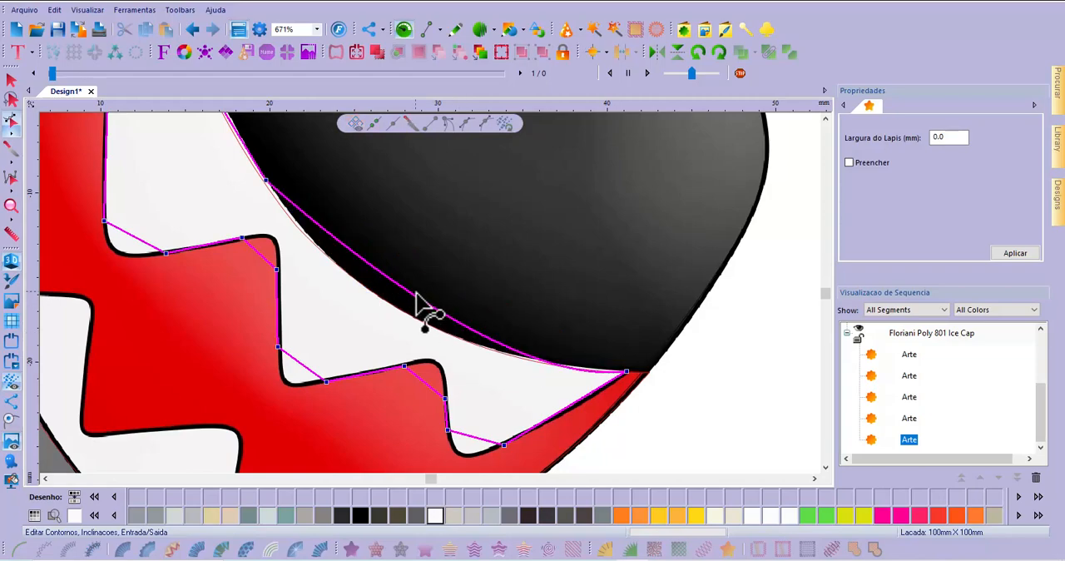
pyautogui.scroll(2, 383, 279)
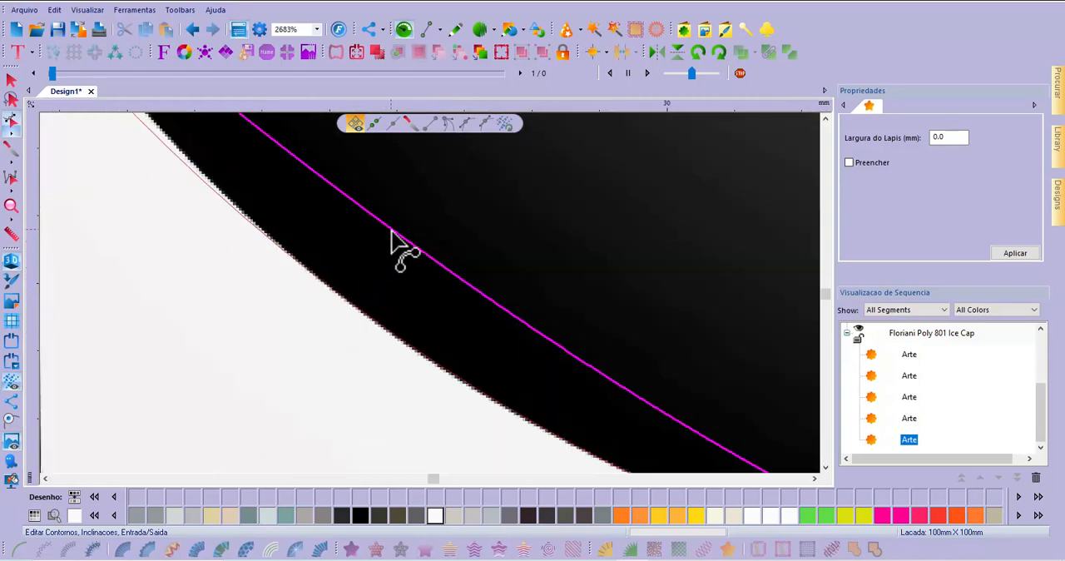
pyautogui.moveTo(392, 233); pyautogui.dragTo(368, 300)
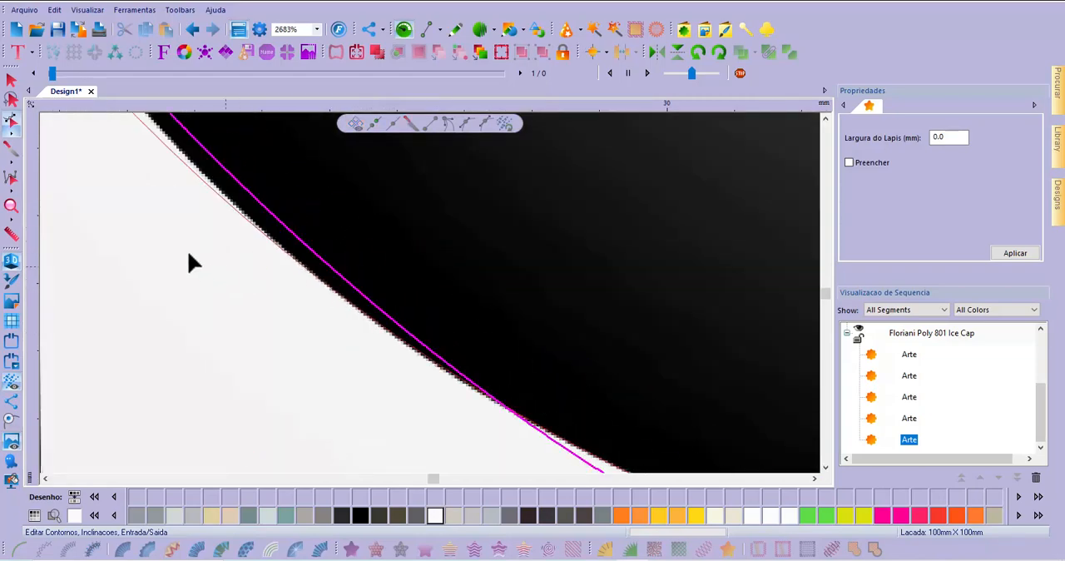
pyautogui.scroll(-2, 188, 253)
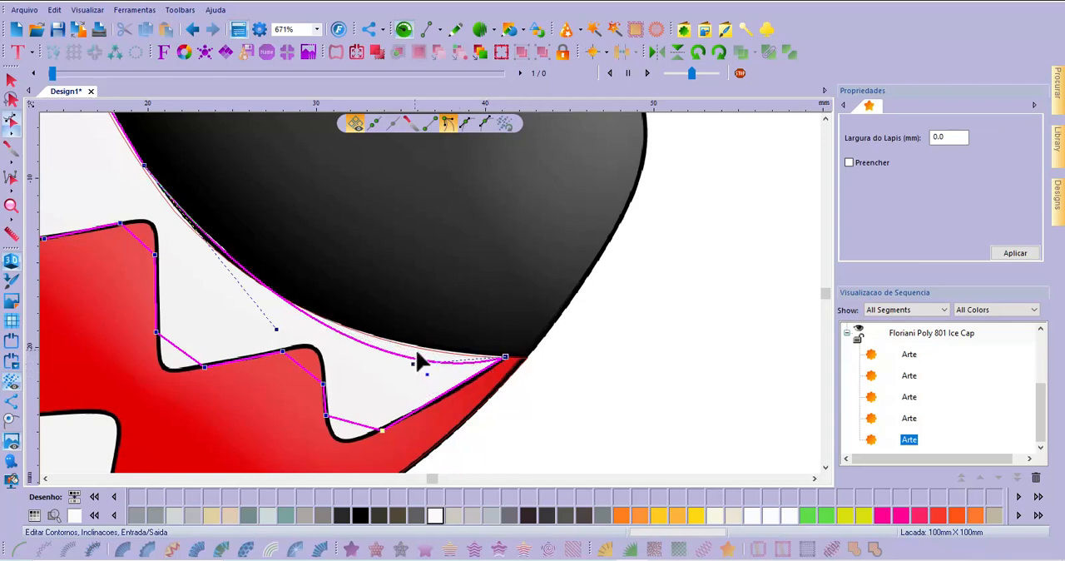
pyautogui.moveTo(420, 357); pyautogui.dragTo(440, 339)
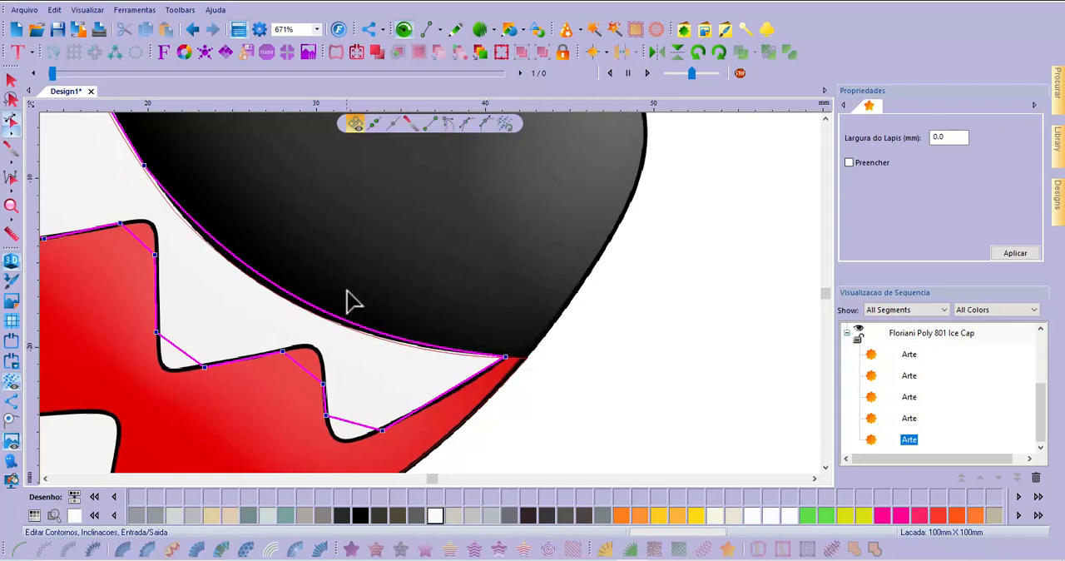
# Curve the outer edge and rounded top of the first upper tooth's outline to match the image
pyautogui.scroll(-2, 433, 343)
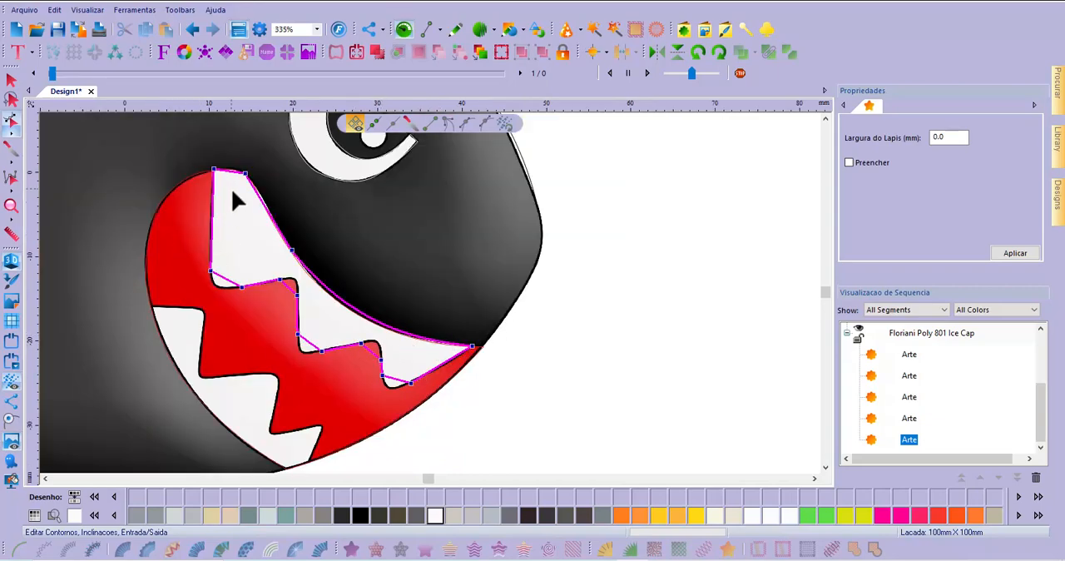
pyautogui.scroll(2, 231, 188)
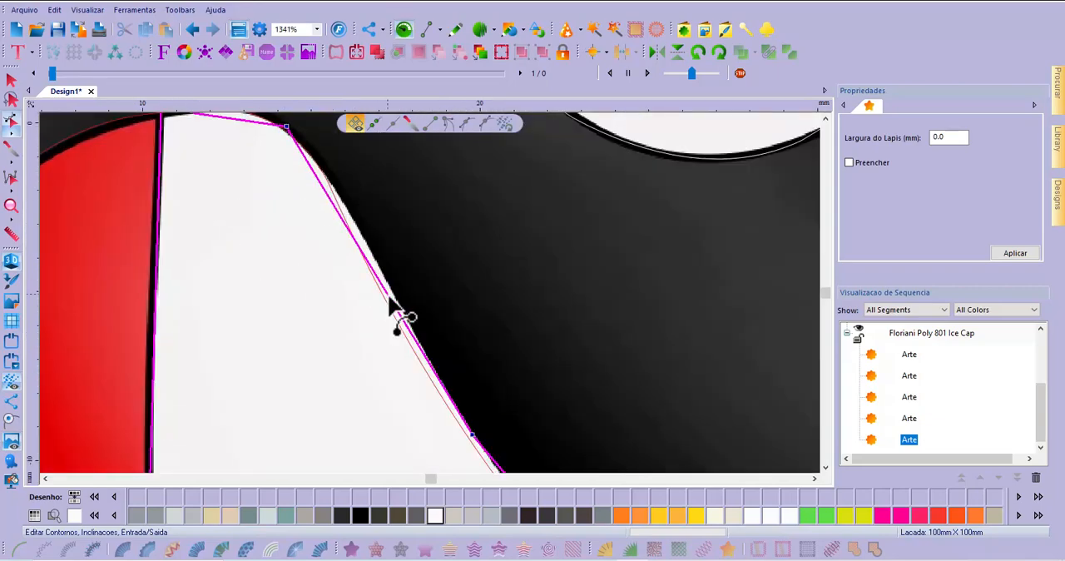
pyautogui.moveTo(389, 297); pyautogui.dragTo(394, 280)
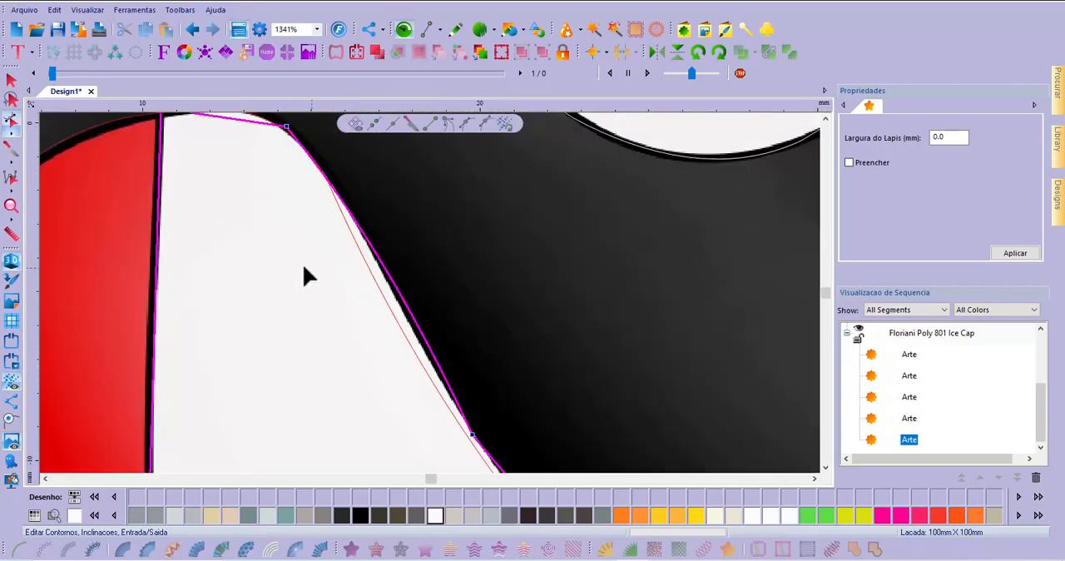
pyautogui.scroll(-3, 275, 186)
pyautogui.scroll(3, 258, 190)
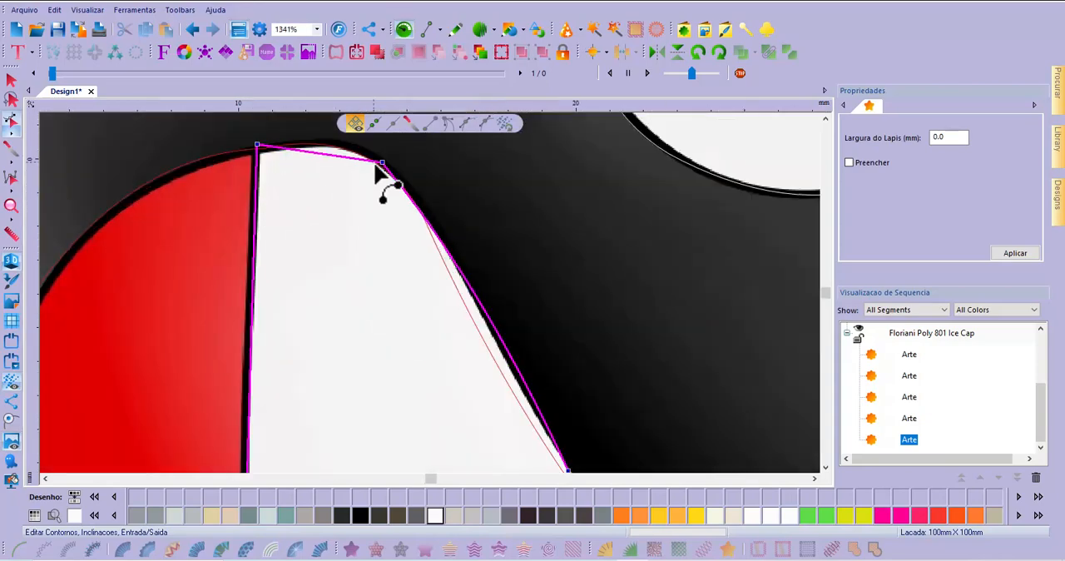
pyautogui.moveTo(352, 161); pyautogui.dragTo(347, 144)
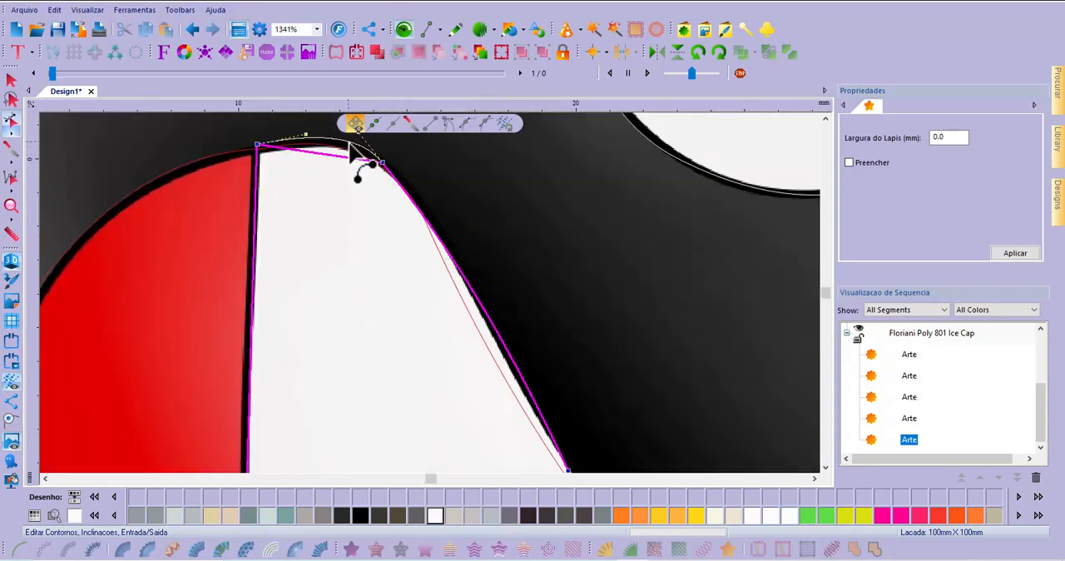
pyautogui.moveTo(408, 196); pyautogui.dragTo(392, 203)
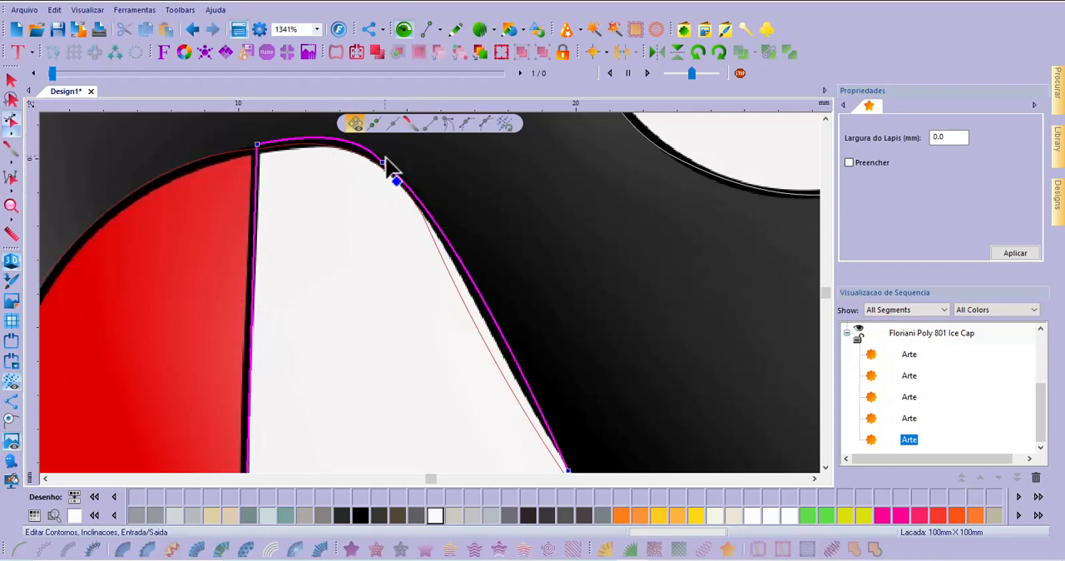
pyautogui.moveTo(334, 139); pyautogui.dragTo(333, 142)
pyautogui.scroll(-2, 278, 185)
pyautogui.scroll(2, 278, 306)
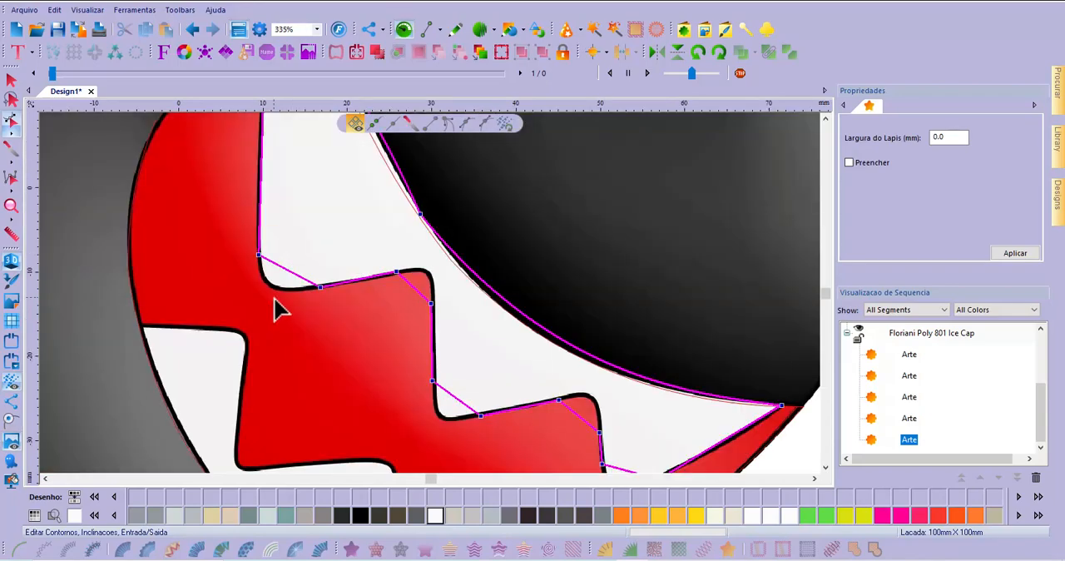
# Round the straight corner segments at the tips of the upper teeth and the notches between them to match the image
pyautogui.moveTo(309, 257); pyautogui.dragTo(275, 291)
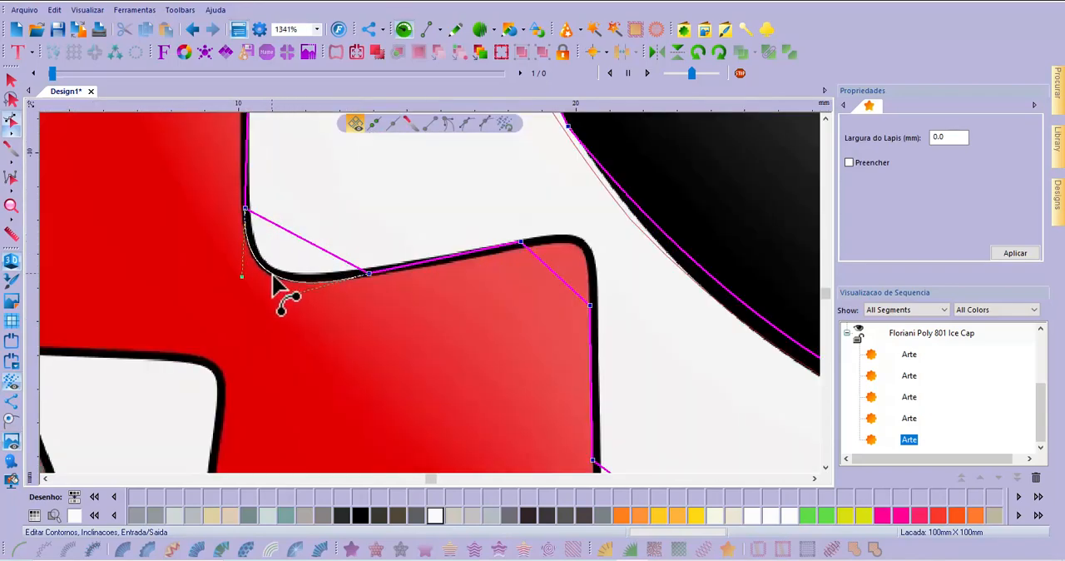
pyautogui.moveTo(562, 287); pyautogui.dragTo(582, 261)
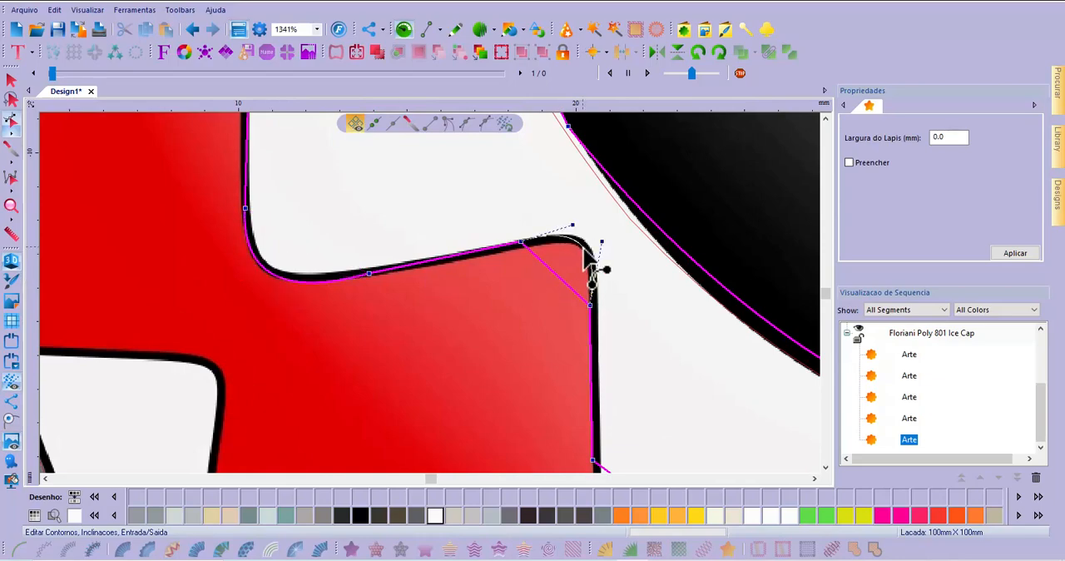
pyautogui.scroll(-4, 538, 267)
pyautogui.scroll(1, 481, 263)
pyautogui.scroll(2, 481, 263)
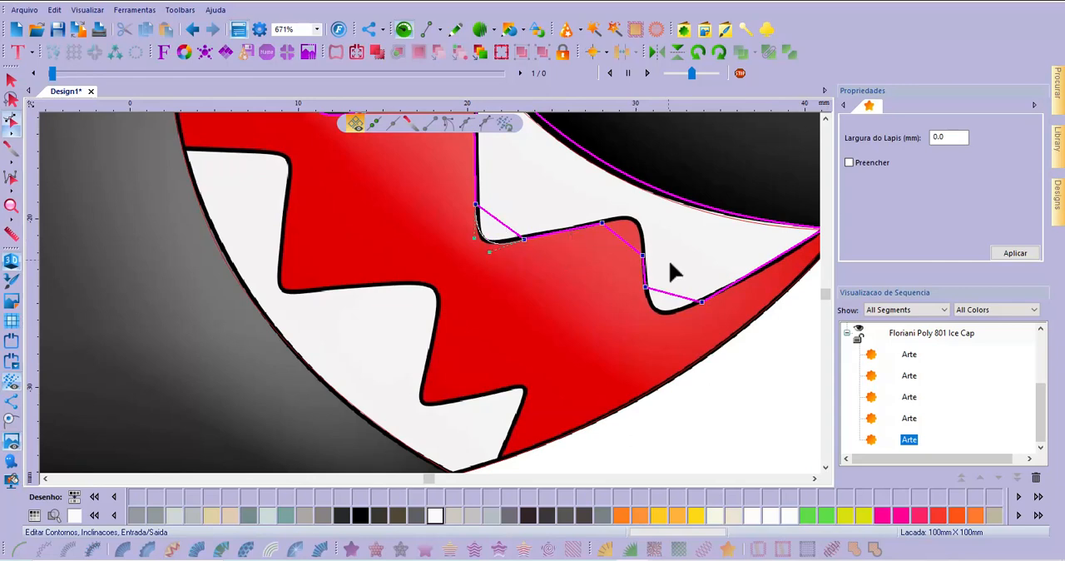
pyautogui.moveTo(638, 257); pyautogui.dragTo(642, 233)
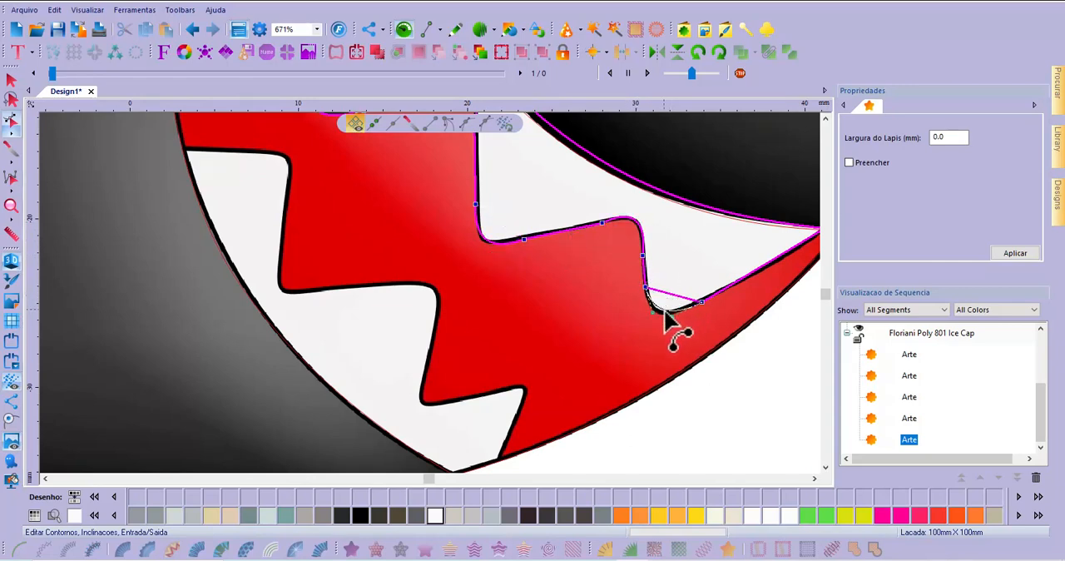
# Examine the reshaped upper-teeth outline and the untraced lower teeth against the whole mouth
pyautogui.scroll(-2, 466, 382)
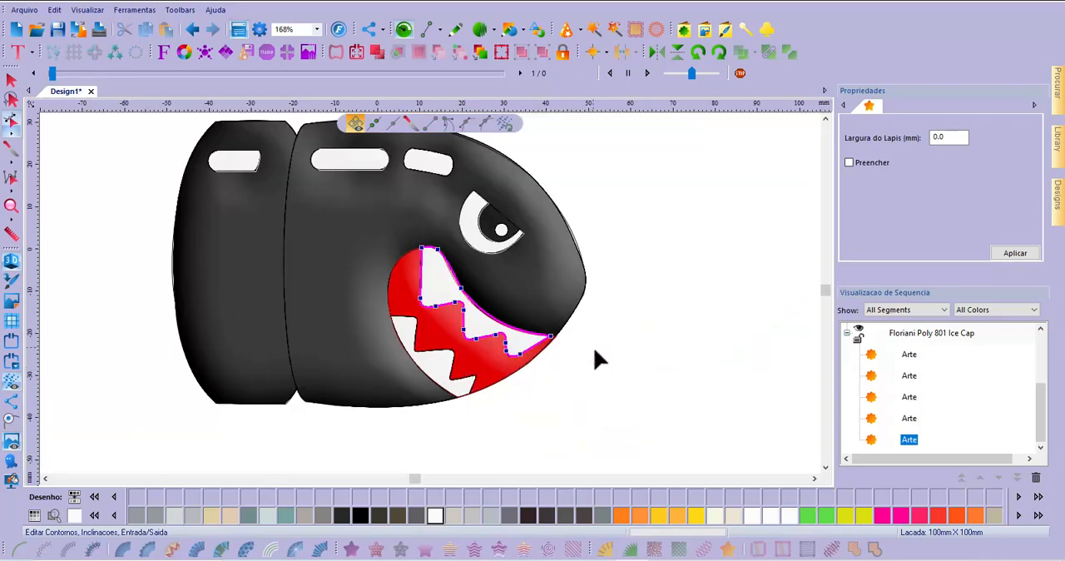
pyautogui.scroll(1, 361, 257)
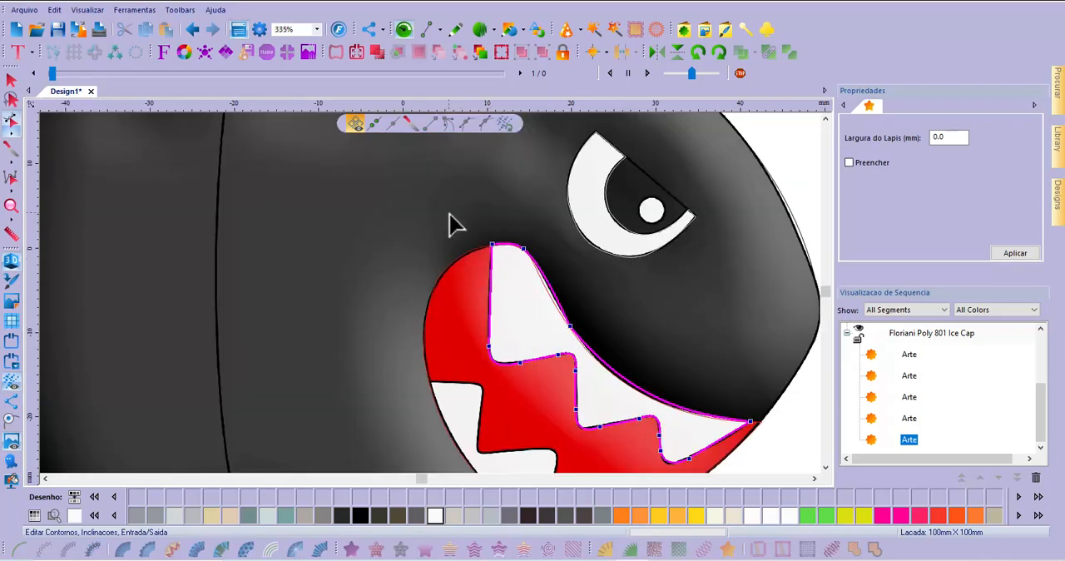
pyautogui.scroll(-1, 458, 215)
pyautogui.scroll(2, 459, 392)
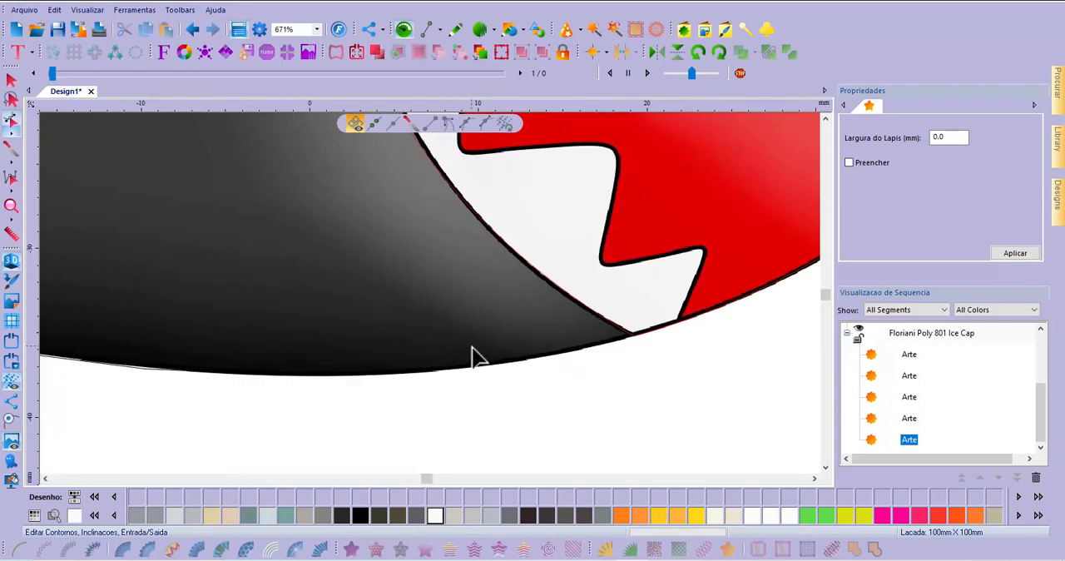
pyautogui.scroll(-1, 474, 355)
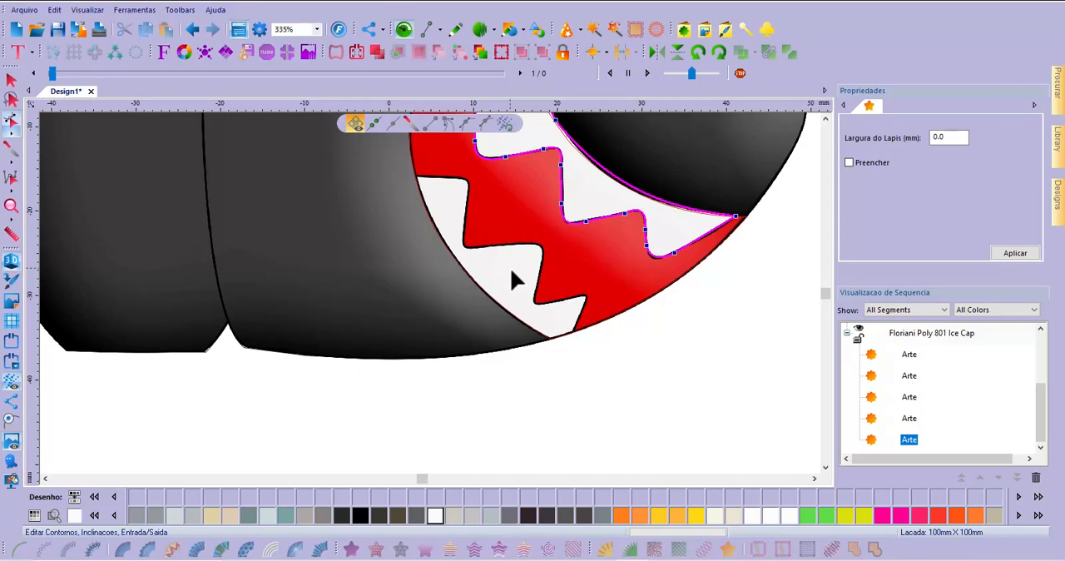
pyautogui.scroll(-4, 364, 364)
pyautogui.scroll(4, 388, 380)
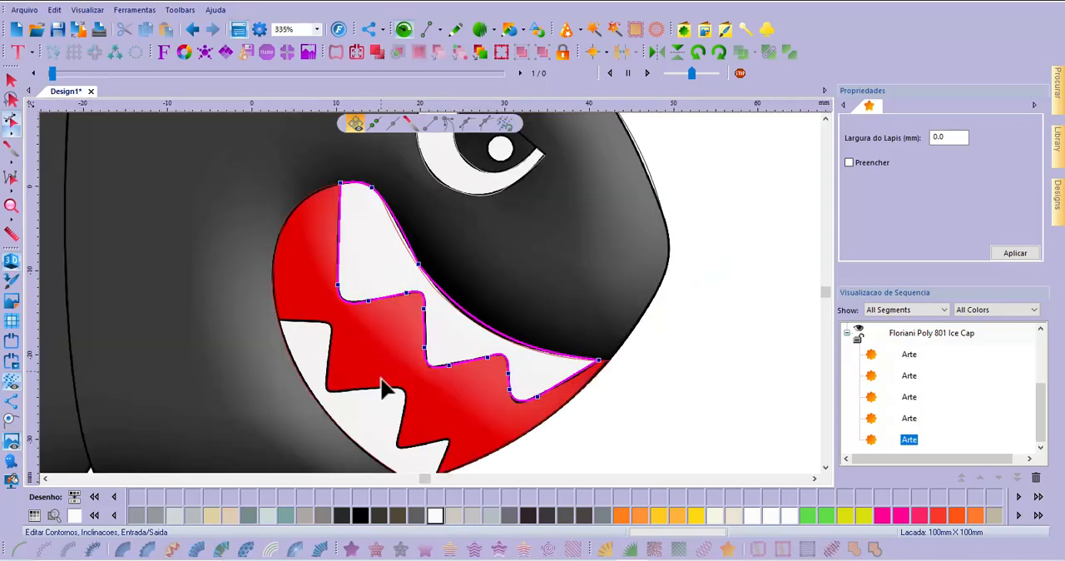
pyautogui.scroll(-4, 455, 367)
pyautogui.scroll(4, 396, 424)
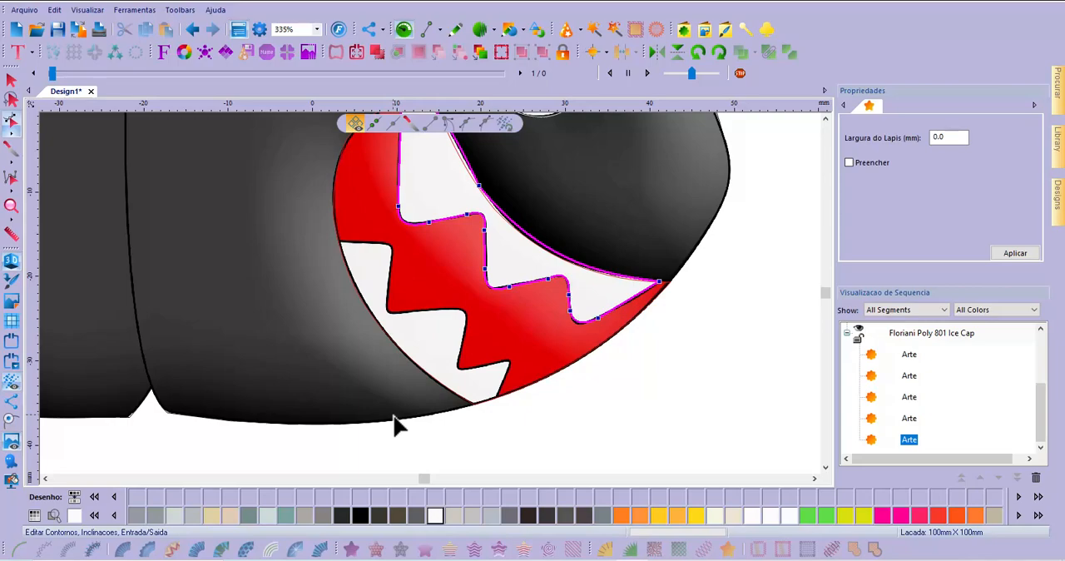
pyautogui.scroll(-3, 388, 341)
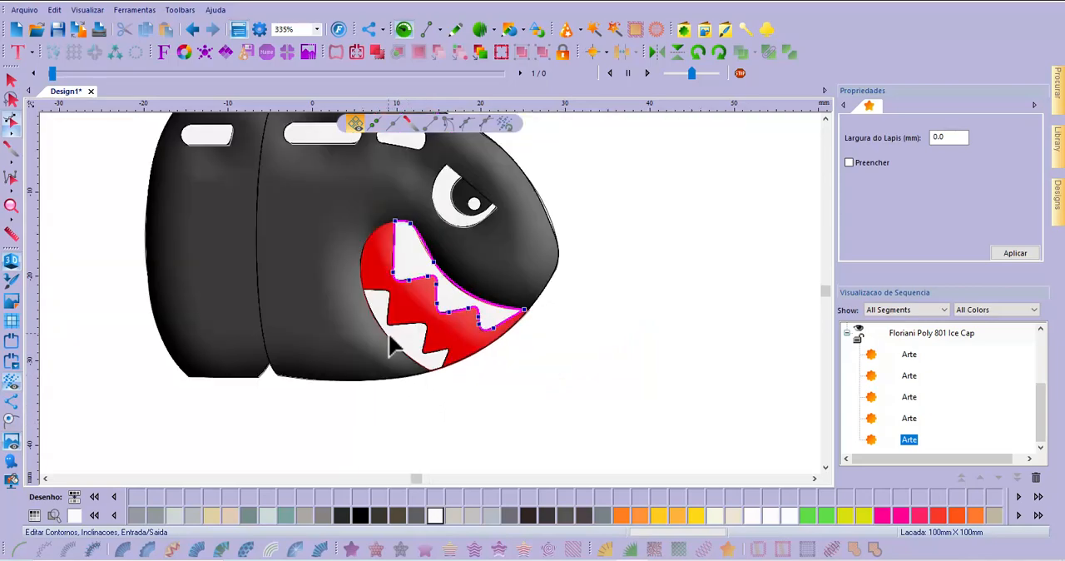
pyautogui.scroll(5, 383, 358)
pyautogui.scroll(-2, 503, 356)
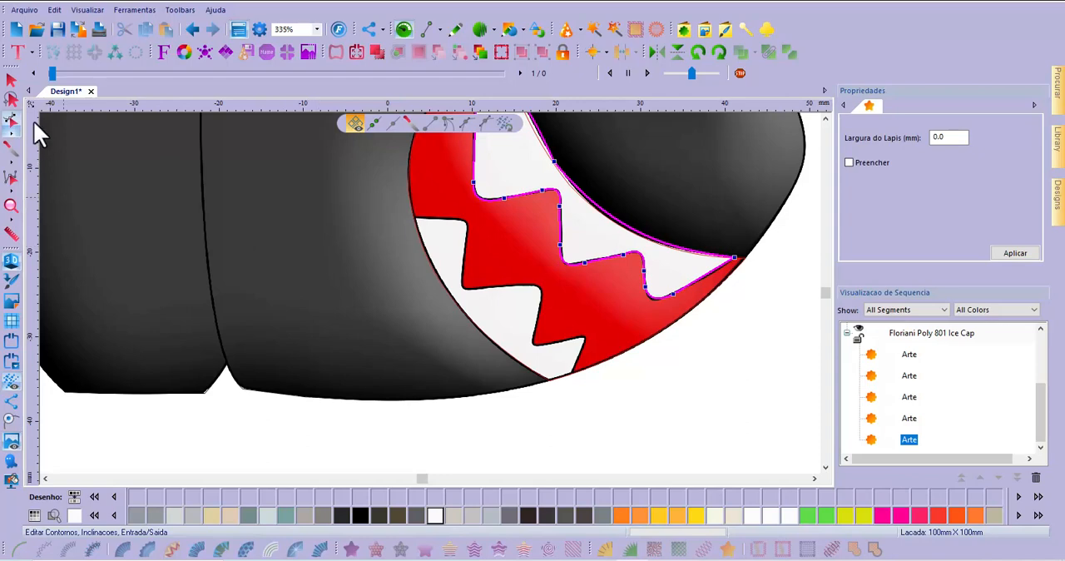
# Start a straight-segment artwork outline at the base of the smallest lower tooth and trace around its tip to the notch beside the middle tooth
pyautogui.click(454, 32)
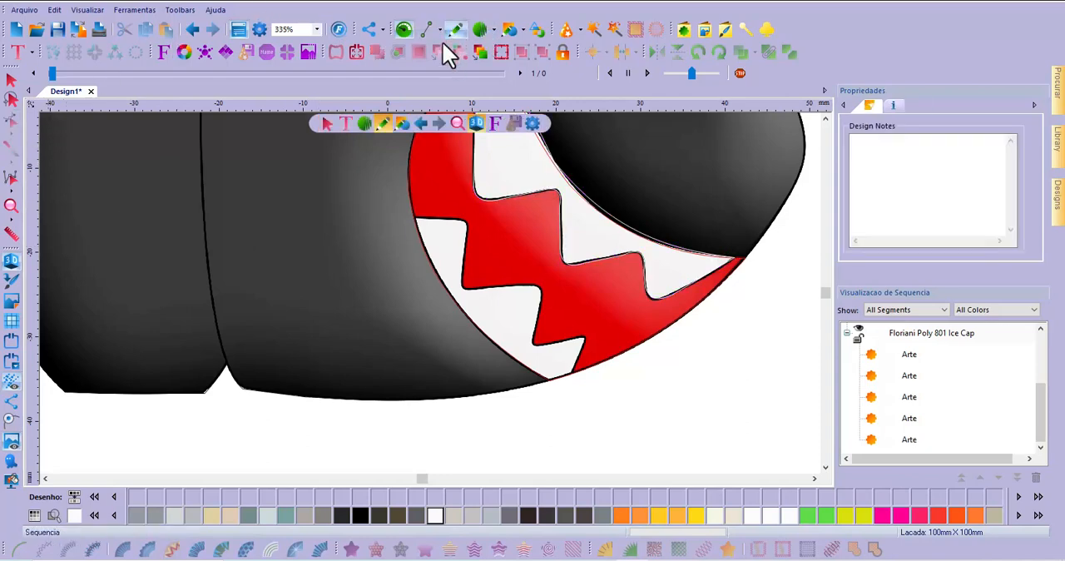
pyautogui.click(425, 34)
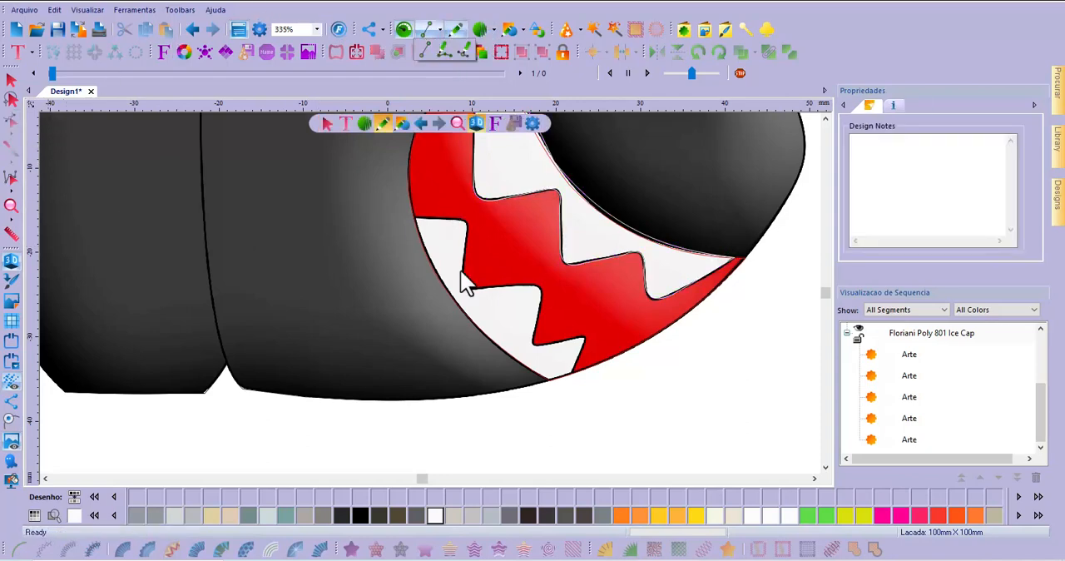
pyautogui.click(425, 52)
pyautogui.scroll(2, 570, 379)
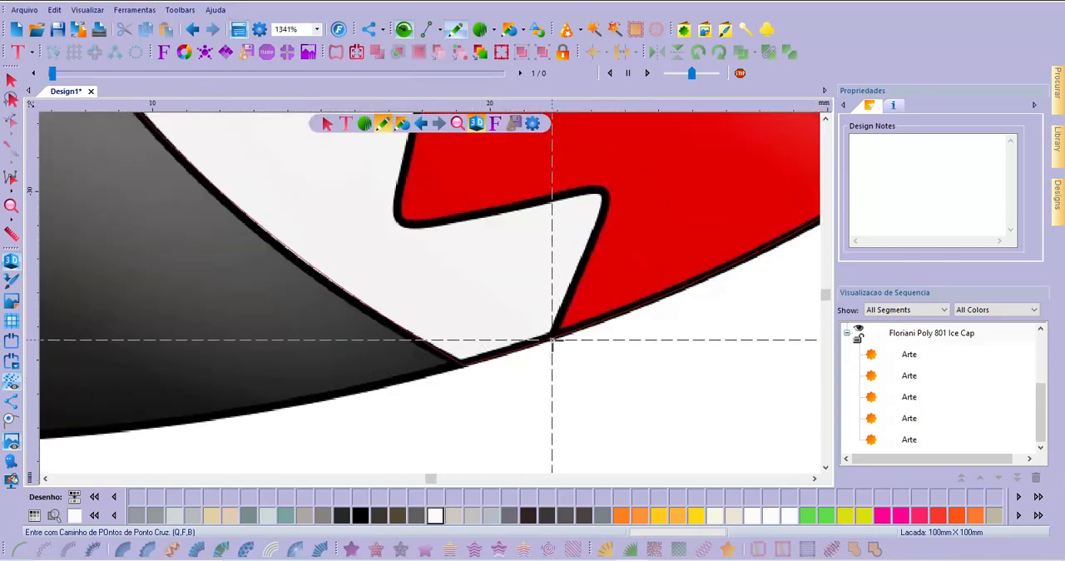
pyautogui.click(552, 339)
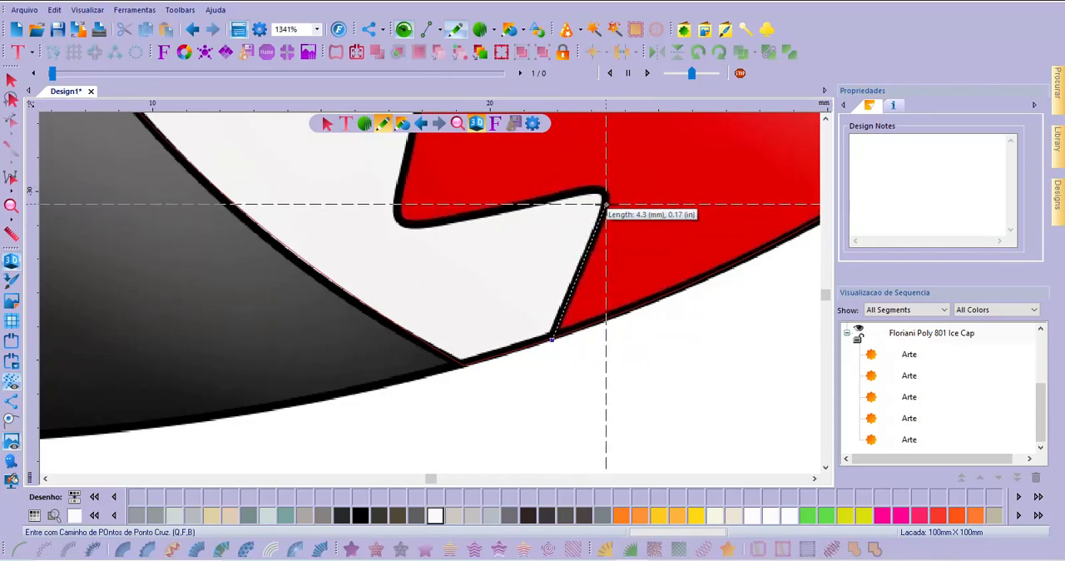
pyautogui.click(605, 213)
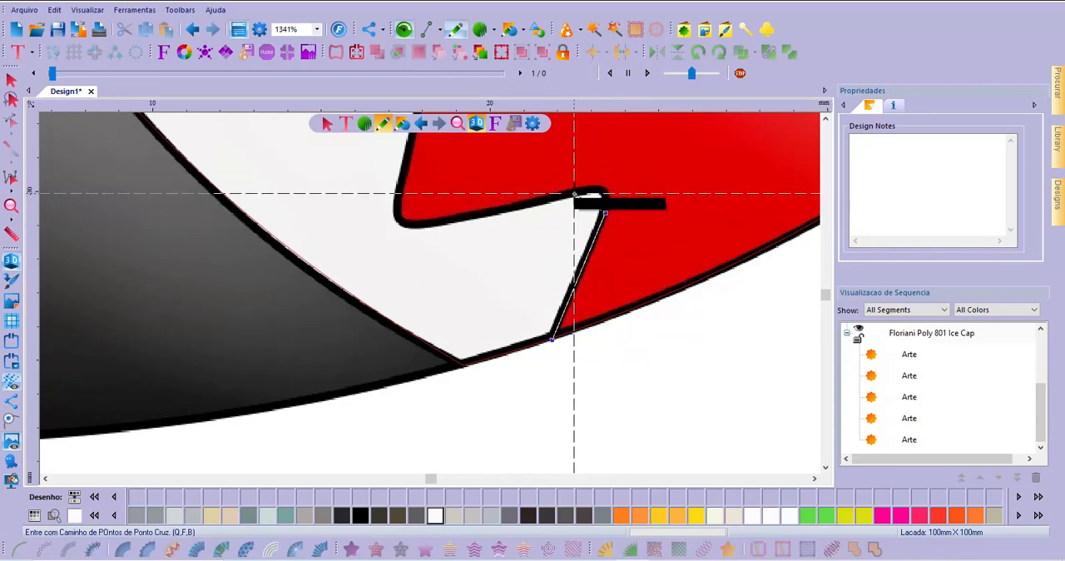
pyautogui.click(574, 194)
pyautogui.click(442, 222)
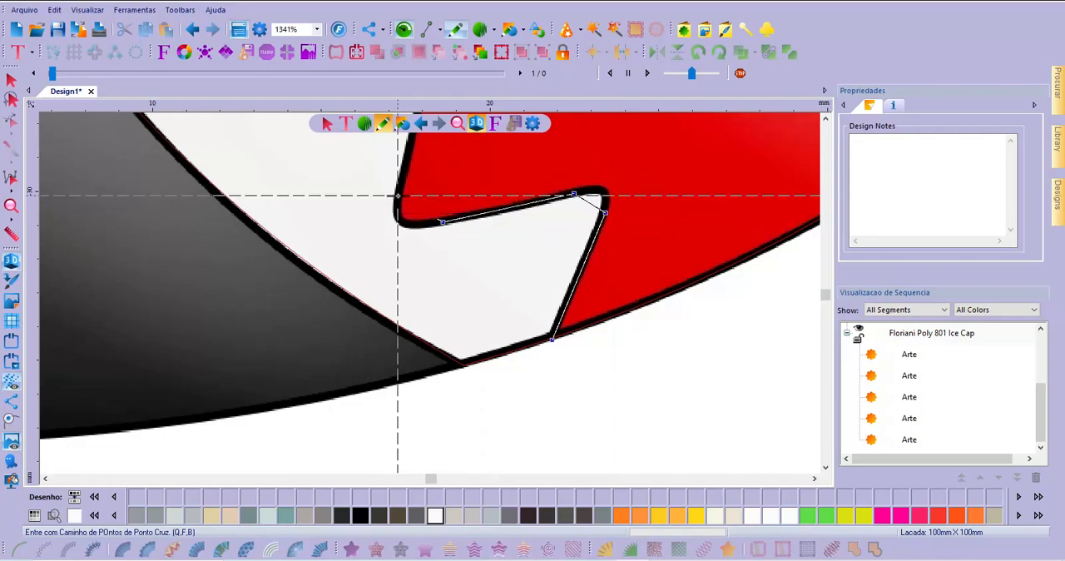
pyautogui.click(398, 196)
# Continue the lower-teeth outline with straight segments around the middle tooth's tip to the notch beside the uppermost lower tooth
pyautogui.scroll(-2, 410, 262)
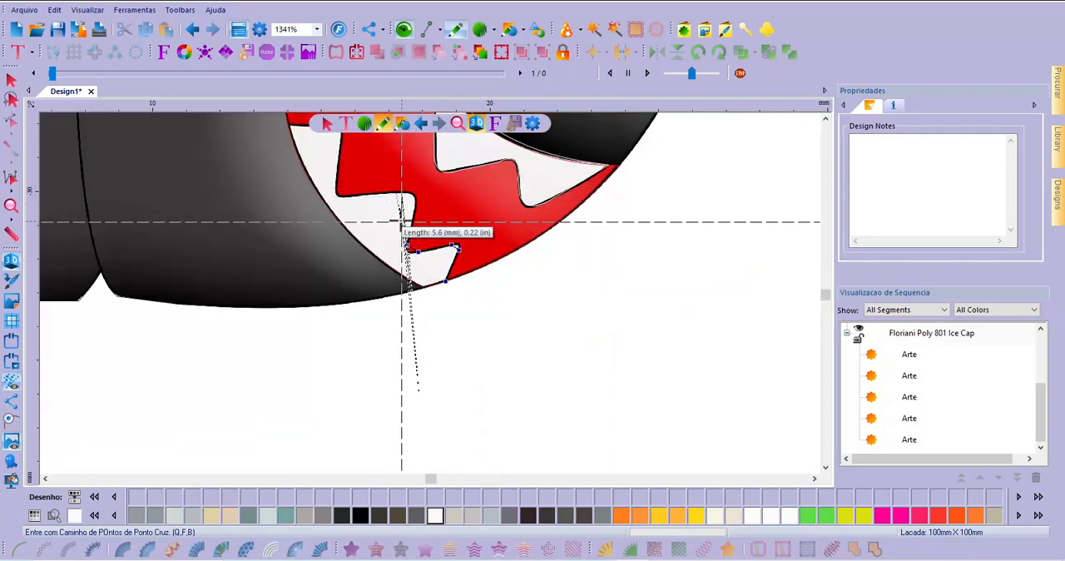
pyautogui.scroll(2, 406, 218)
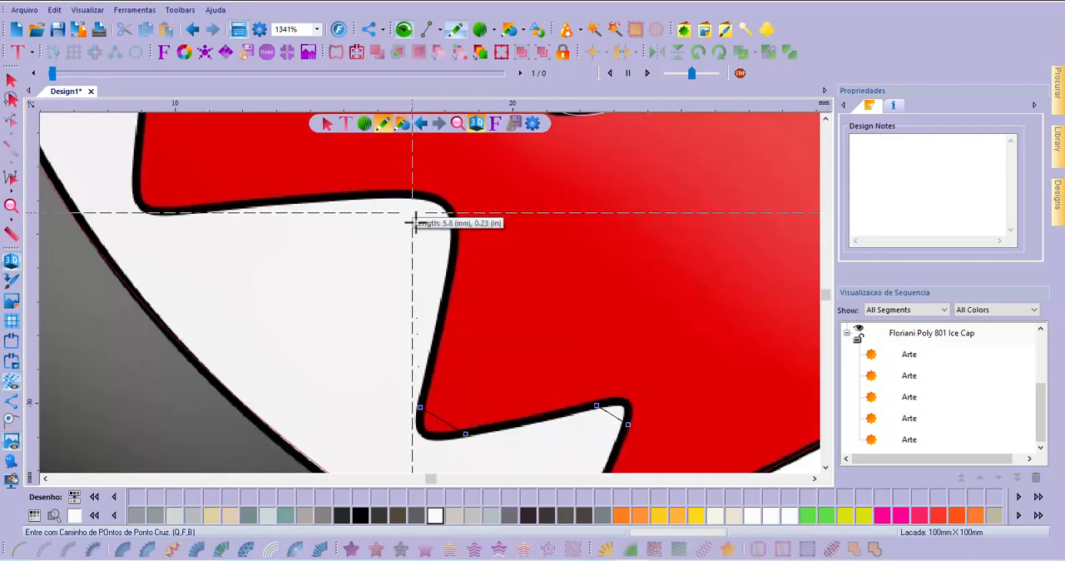
pyautogui.click(452, 252)
pyautogui.click(386, 193)
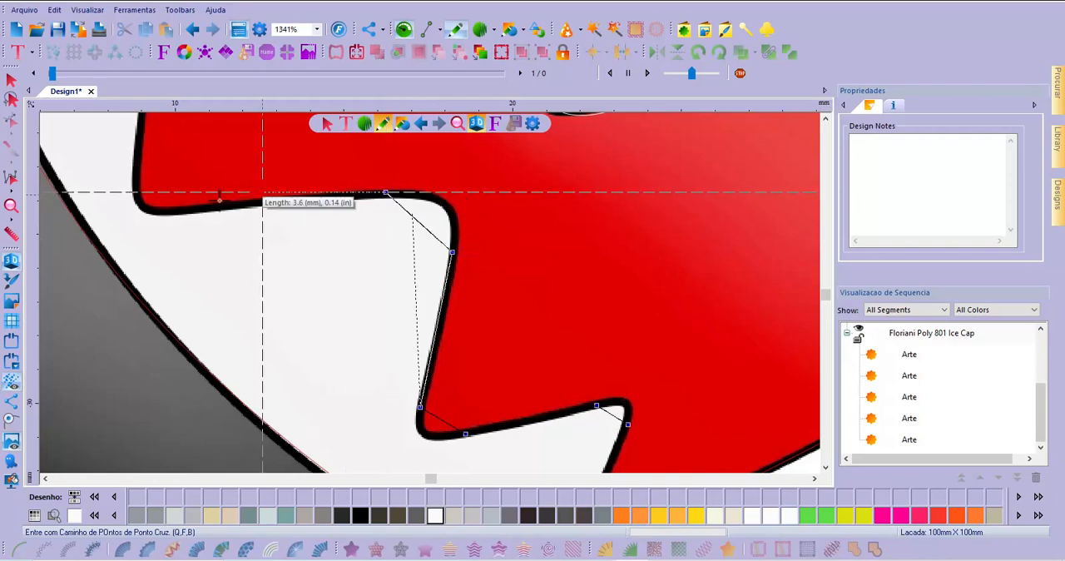
pyautogui.click(192, 208)
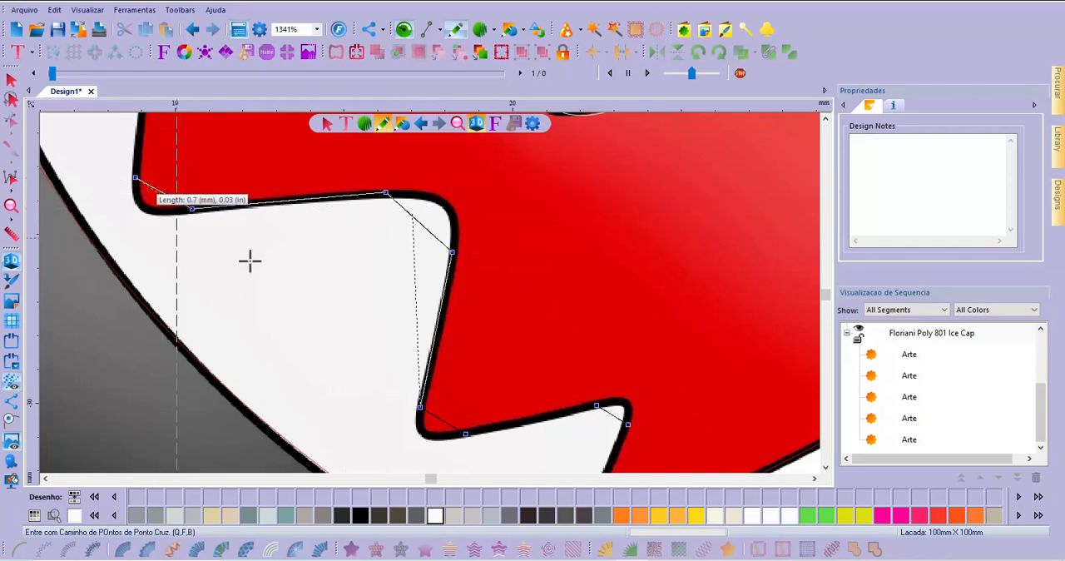
# Continue the lower-teeth outline around the uppermost lower tooth's tip and along its top to the mouth's outer edge
pyautogui.scroll(-2, 249, 261)
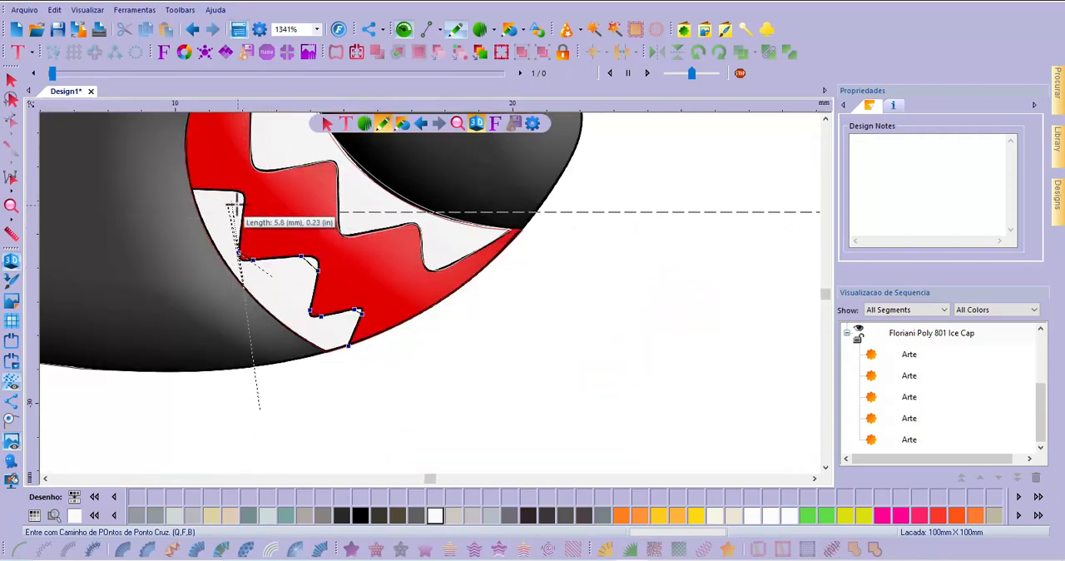
pyautogui.scroll(2, 235, 203)
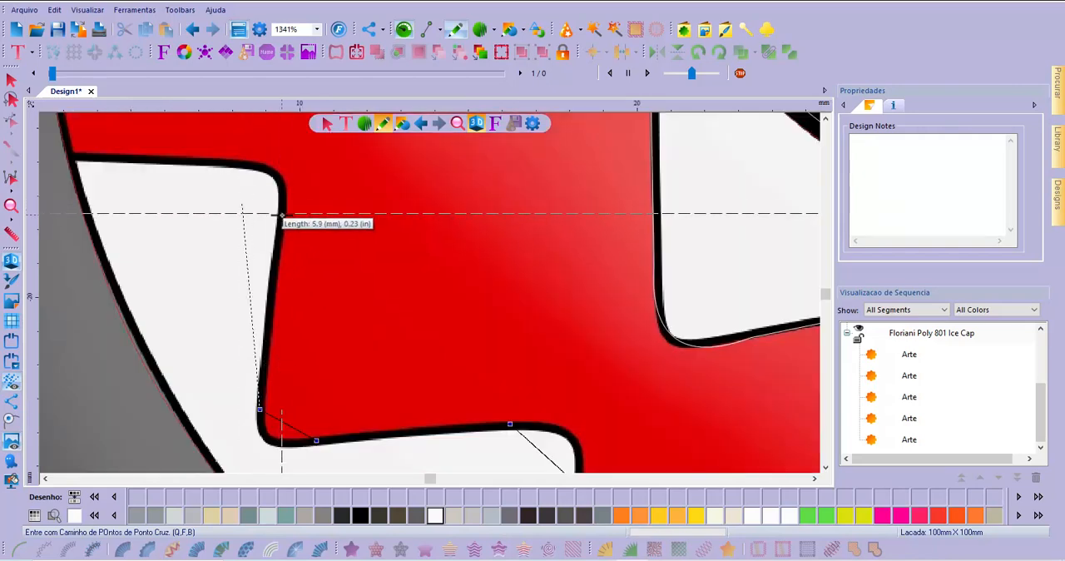
pyautogui.click(281, 215)
pyautogui.click(223, 160)
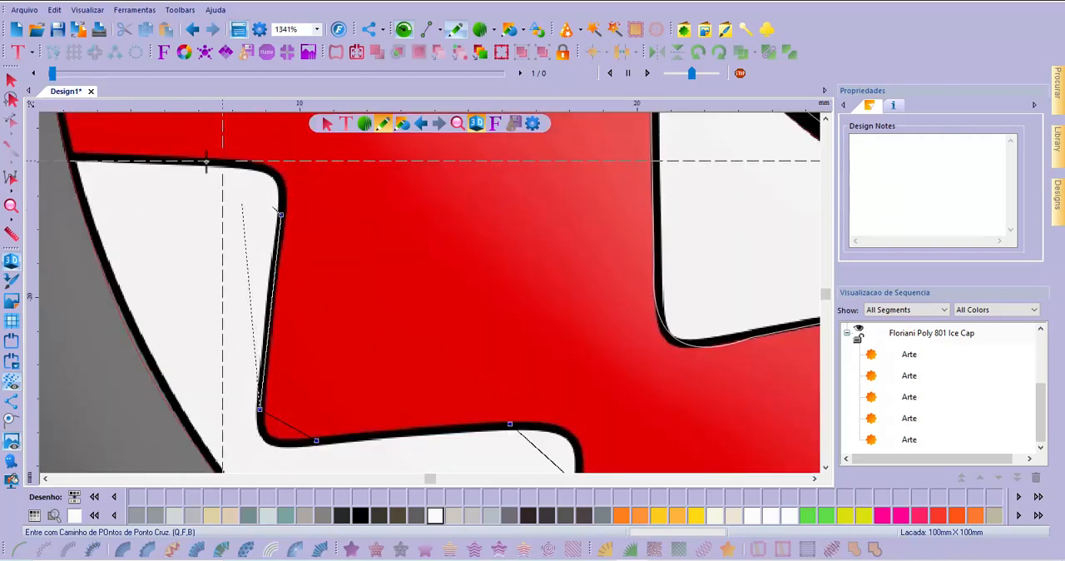
pyautogui.click(56, 157)
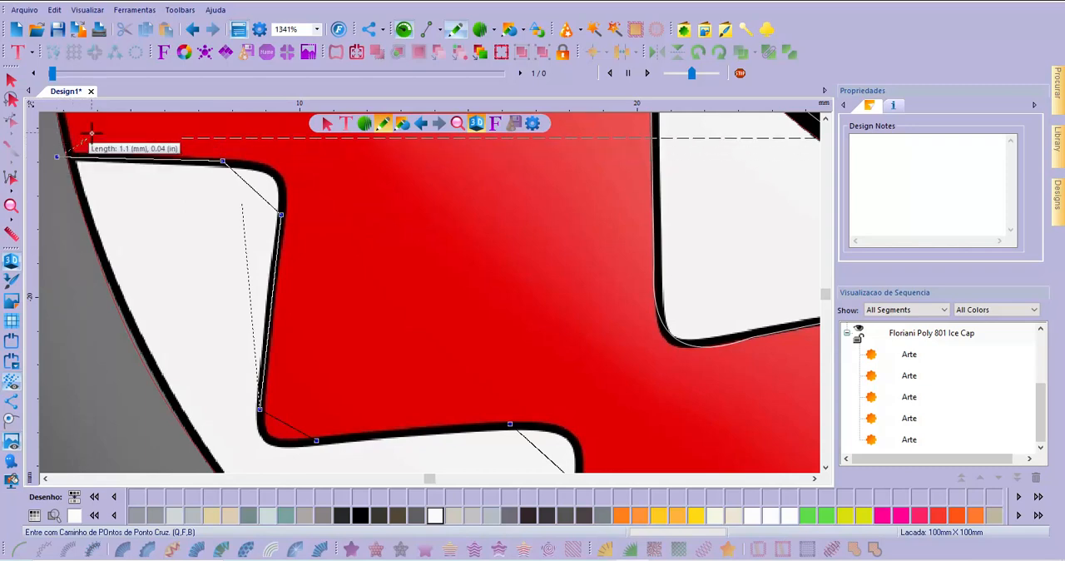
# Add one point partway down the mouth's outer edge and close the lower-teeth outline with a straight segment to its start
pyautogui.scroll(-3, 208, 238)
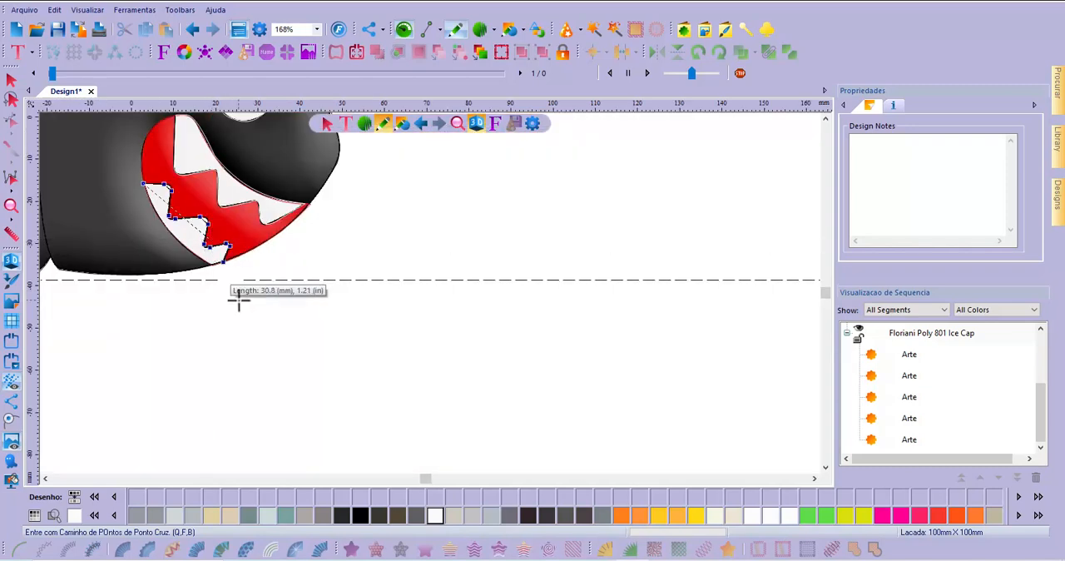
pyautogui.scroll(1, 171, 259)
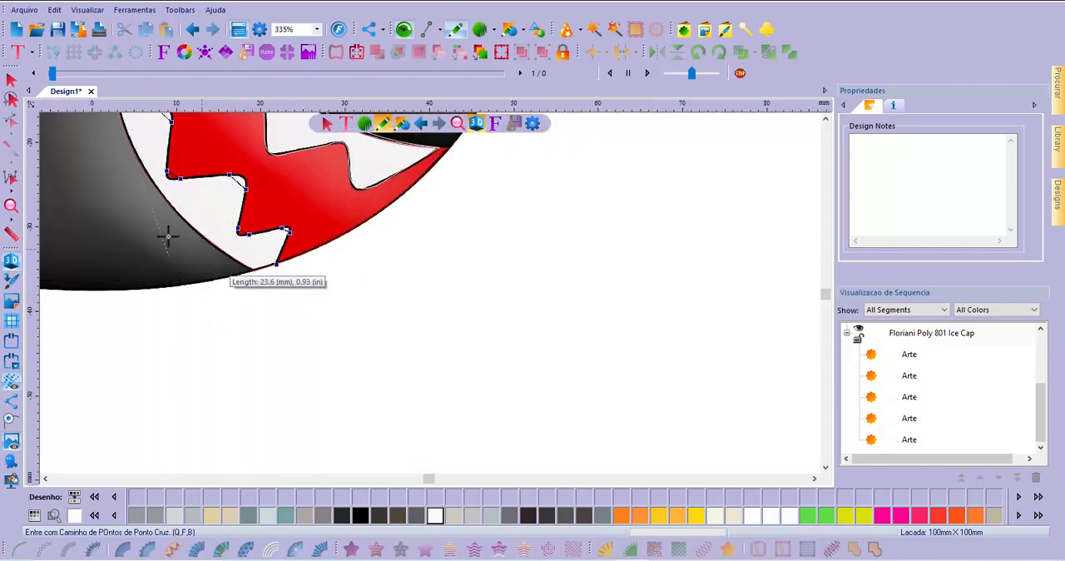
pyautogui.scroll(1, 150, 187)
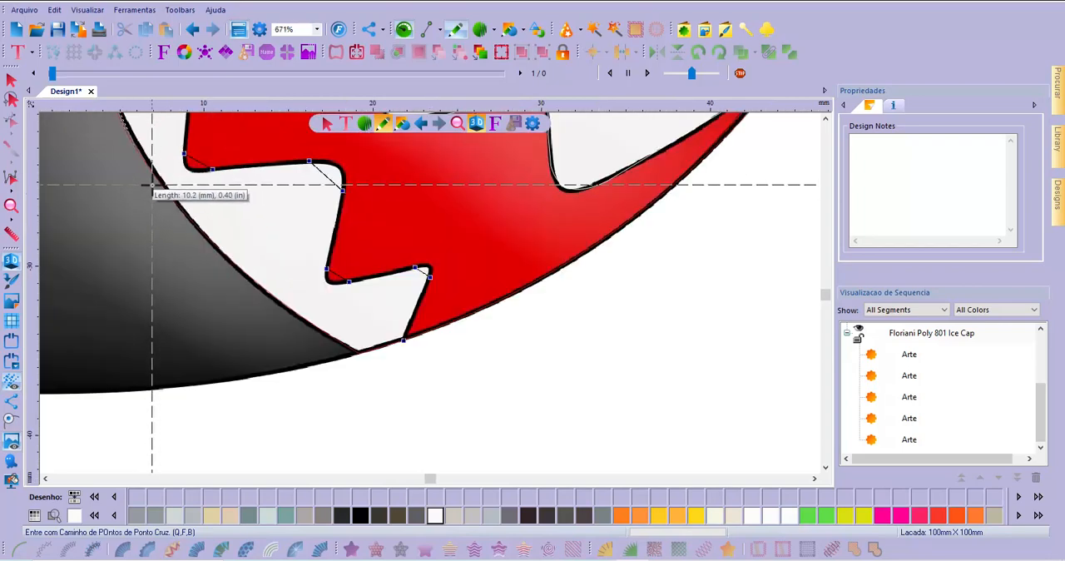
pyautogui.click(155, 181)
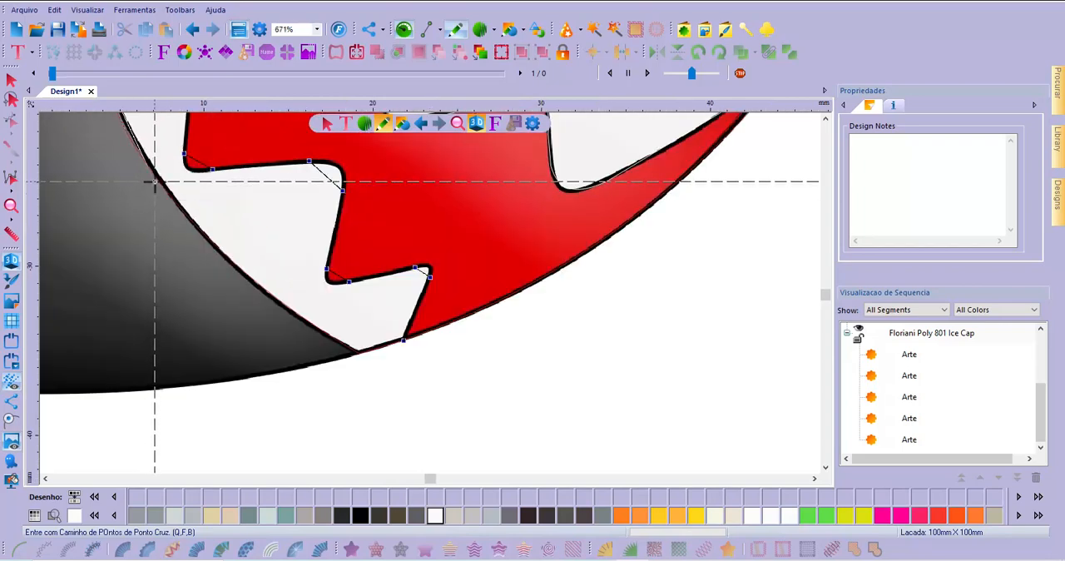
pyautogui.click(12, 422)
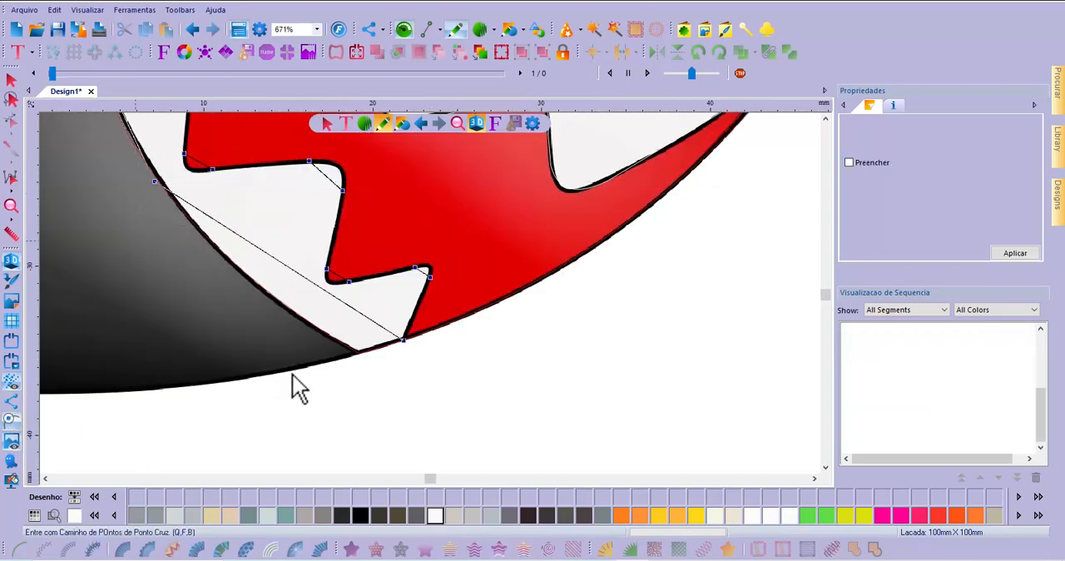
# Edit the lower-teeth outline's contour, adding a point on the closing segment and moving it to the mouth's lowest corner
pyautogui.click(12, 120)
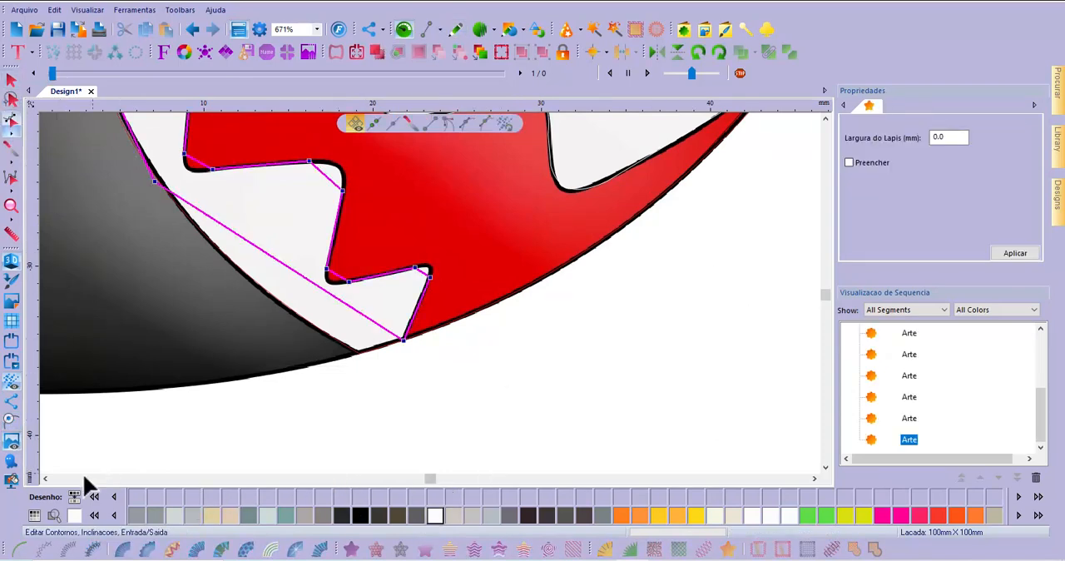
pyautogui.click(46, 478)
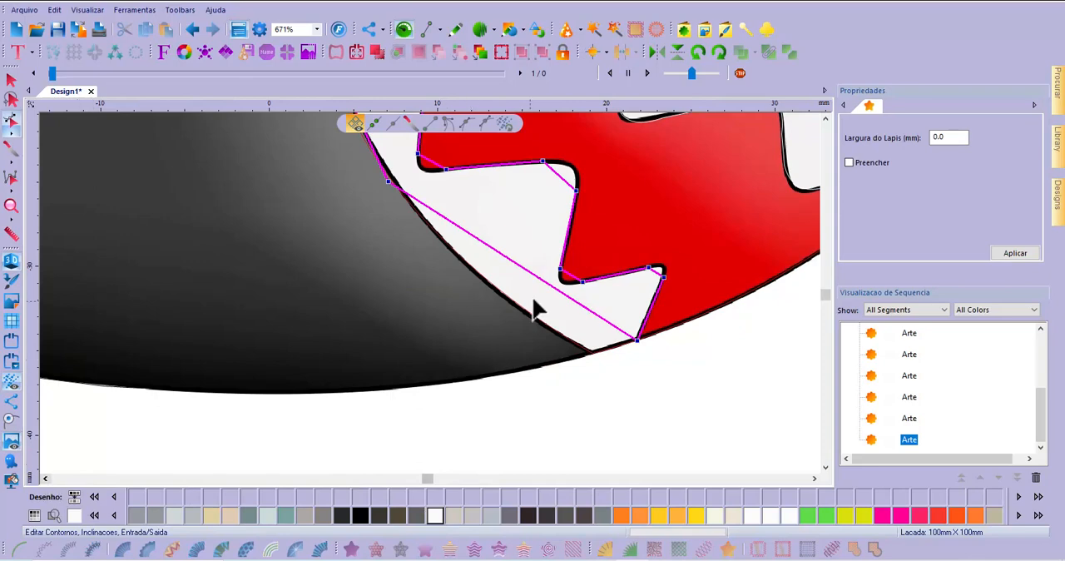
pyautogui.click(534, 283)
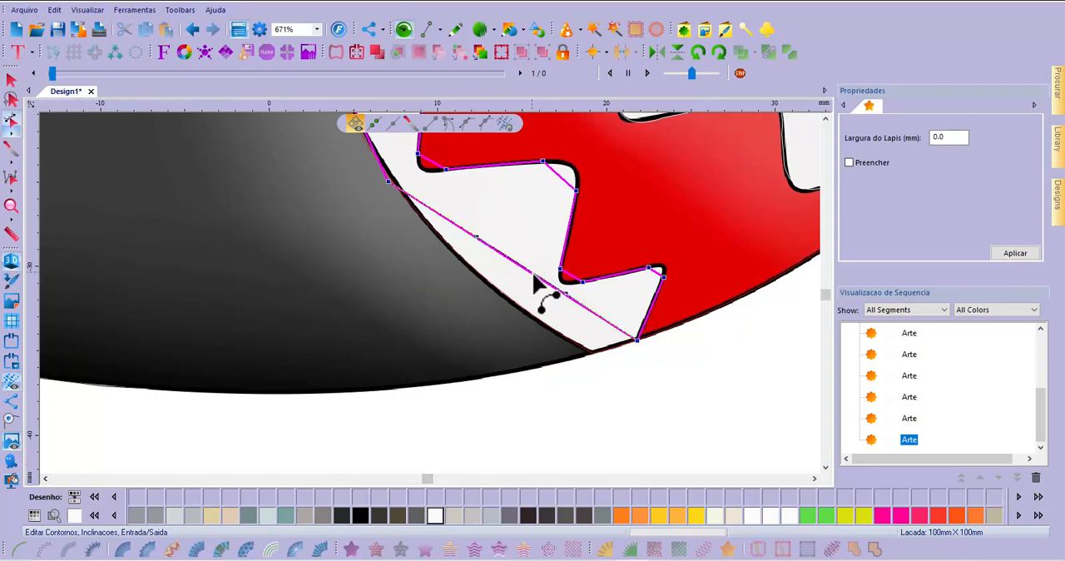
pyautogui.scroll(2, 609, 355)
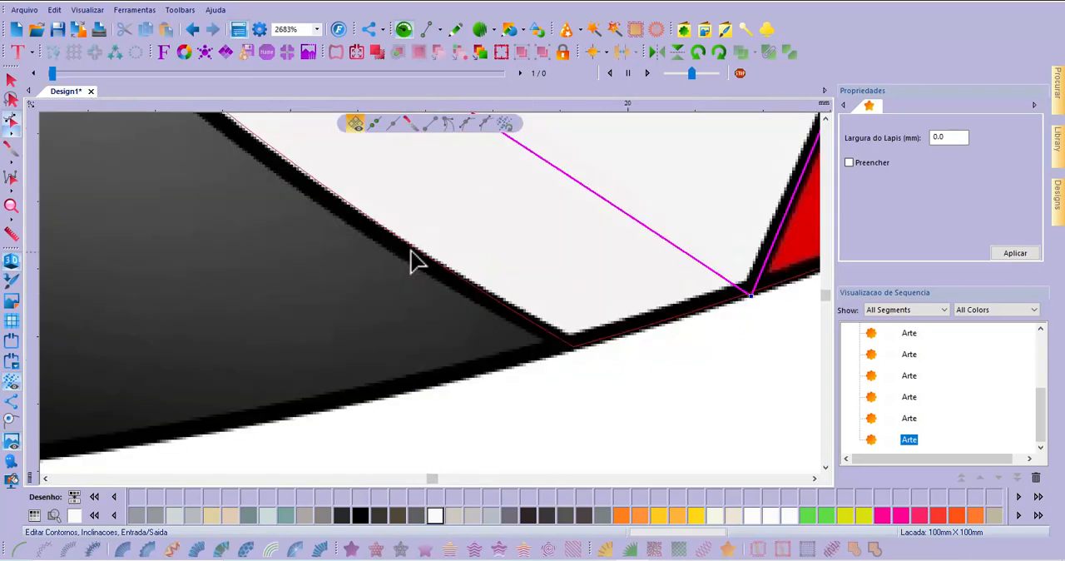
pyautogui.scroll(-2, 483, 260)
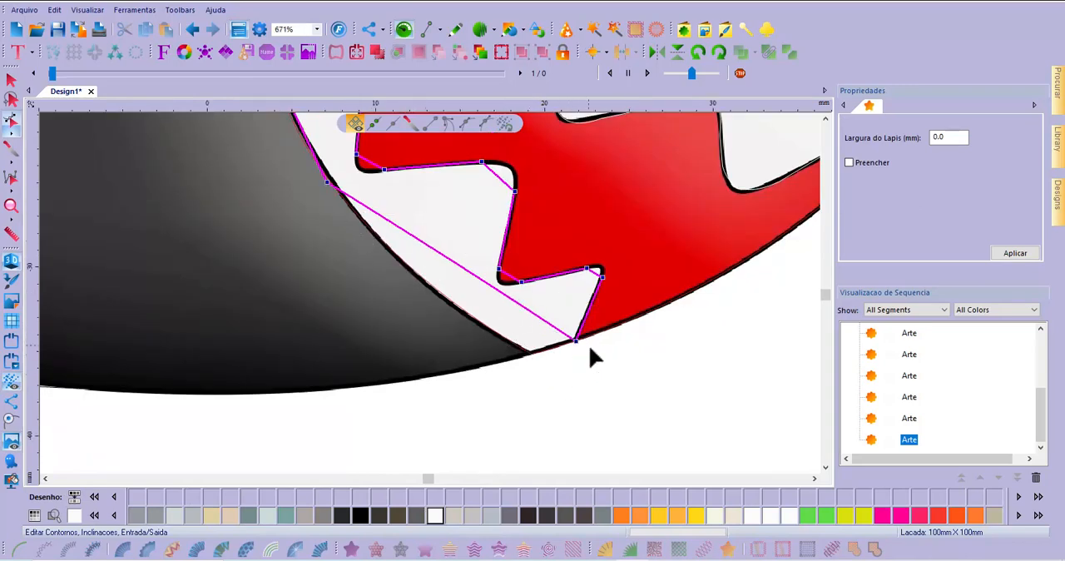
pyautogui.scroll(1, 542, 372)
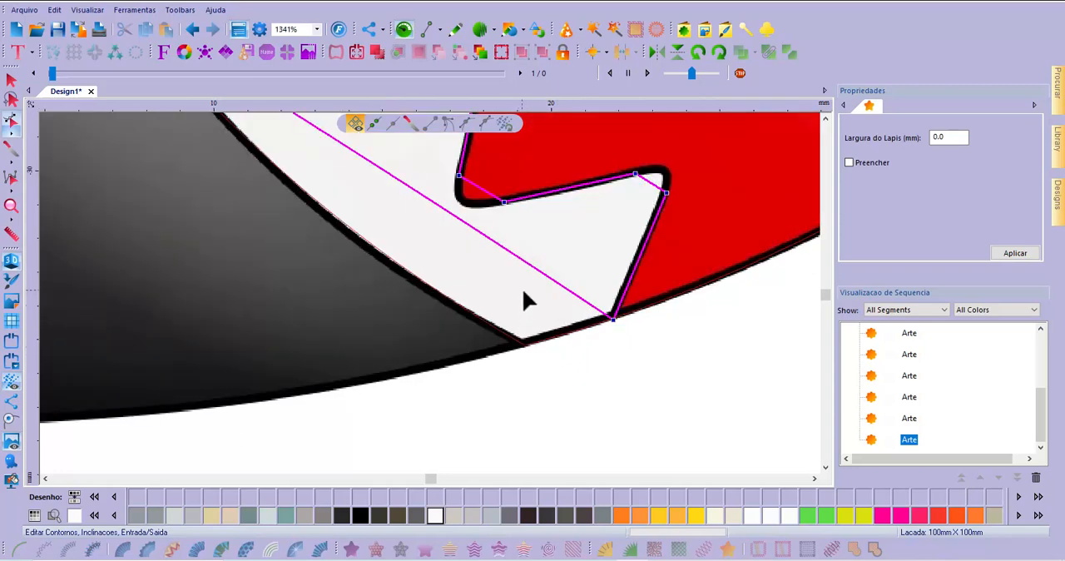
pyautogui.click(539, 273)
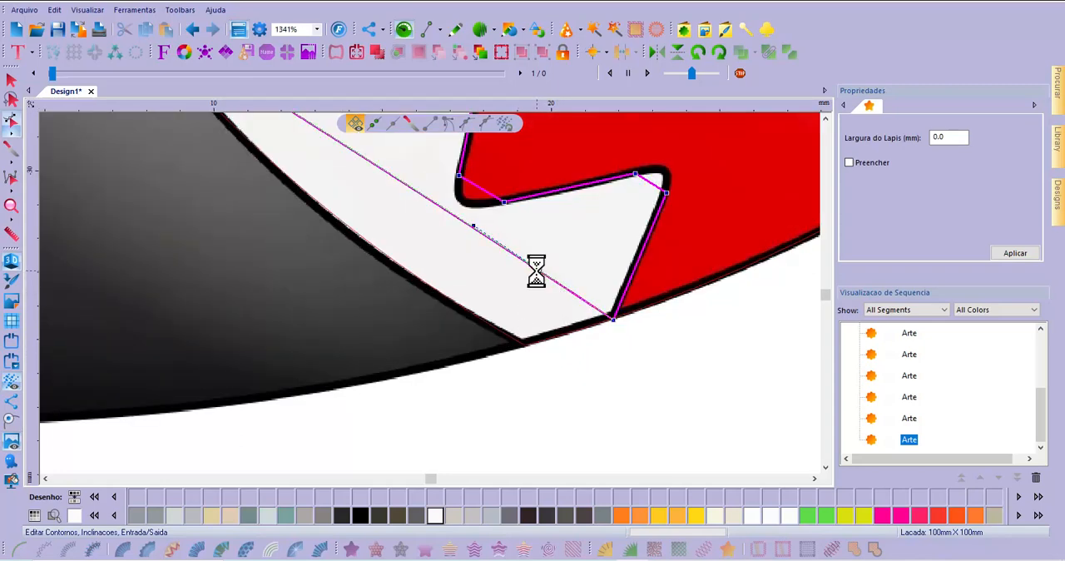
pyautogui.moveTo(539, 273); pyautogui.dragTo(519, 349)
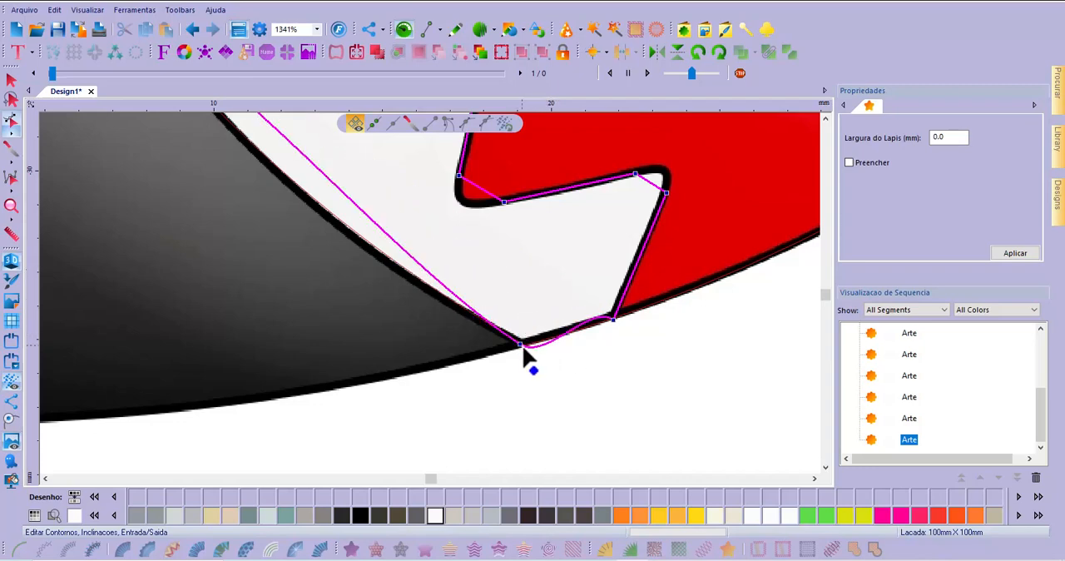
# Make the end points of the smallest tooth's base independent corners and adjust their handles so the base follows the mouth's edge
pyautogui.click(448, 123)
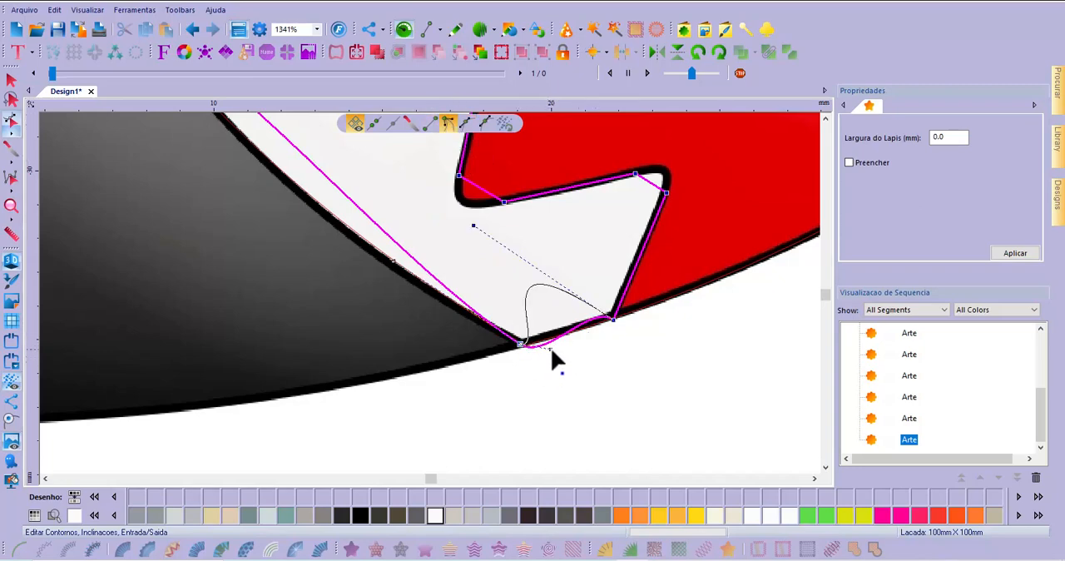
pyautogui.moveTo(550, 347); pyautogui.dragTo(555, 332)
pyautogui.click(653, 332)
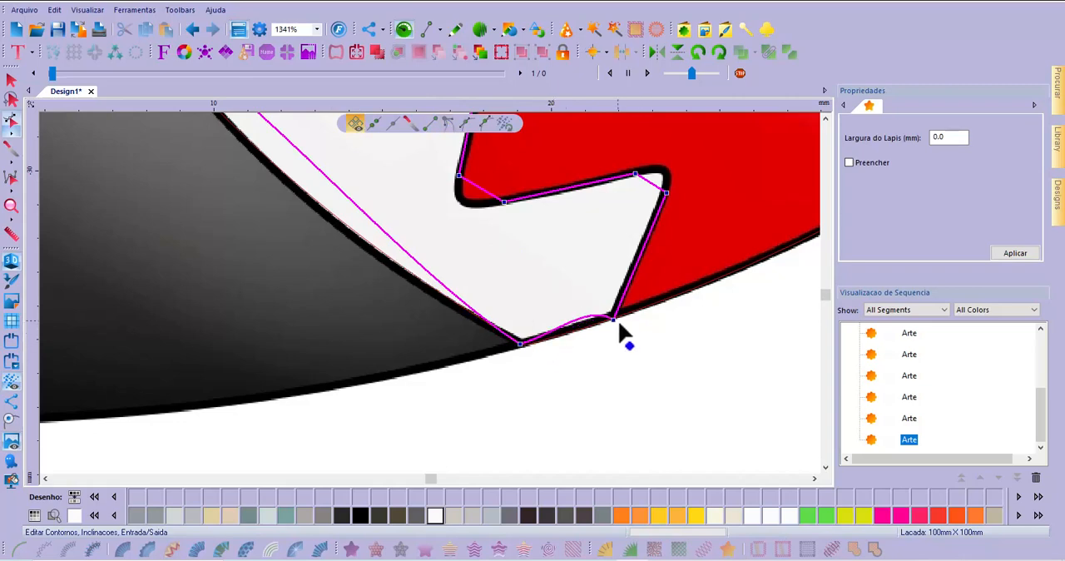
pyautogui.click(446, 125)
pyautogui.moveTo(586, 324); pyautogui.dragTo(581, 336)
pyautogui.click(632, 359)
pyautogui.scroll(-1, 526, 391)
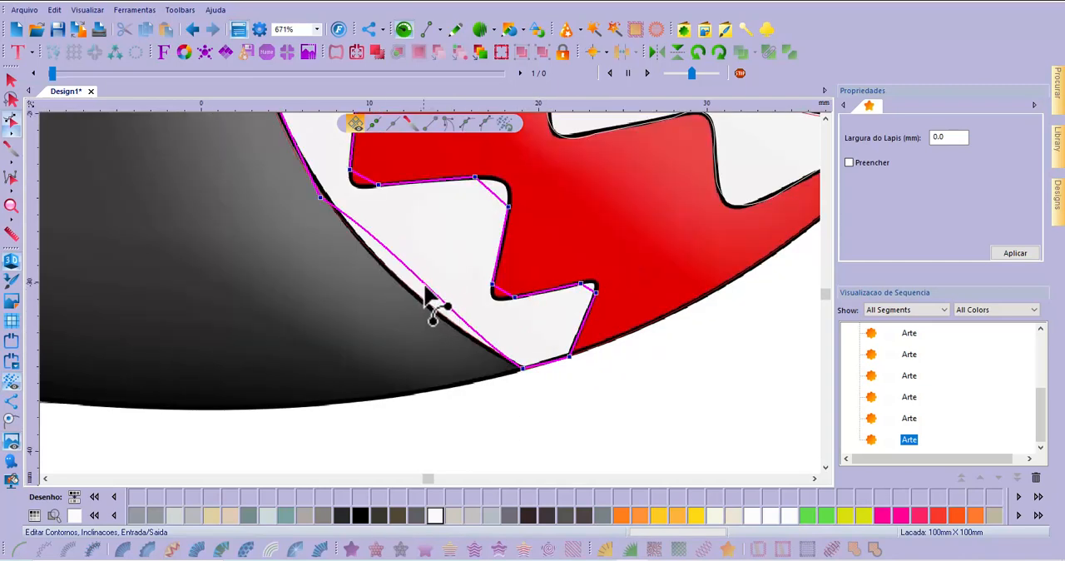
# Curve the two long outer segments of the lower-teeth outline along the mouth's edge and nudge the uppermost corner point into place
pyautogui.moveTo(425, 291); pyautogui.dragTo(404, 285)
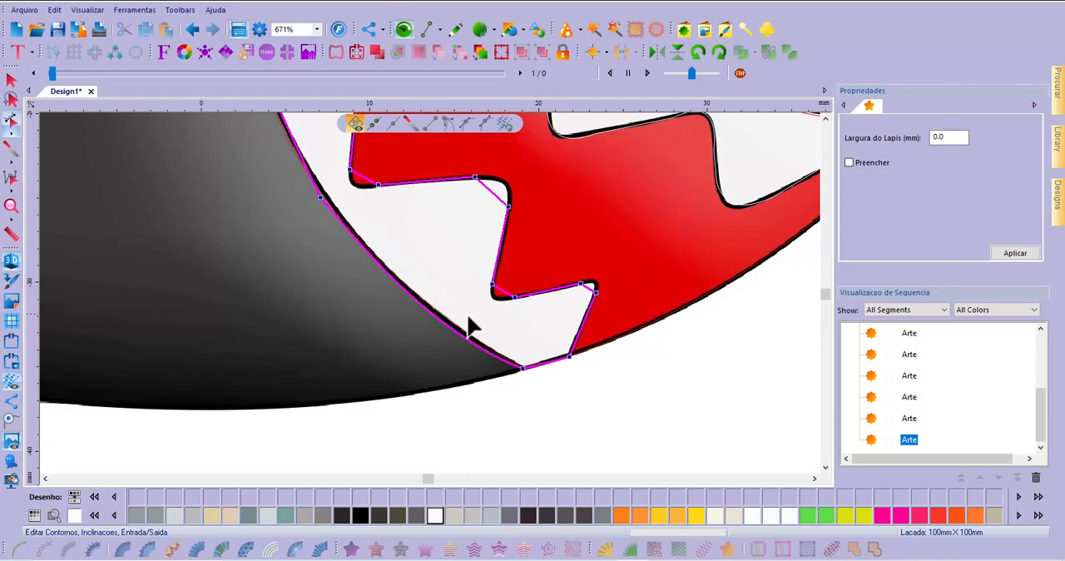
pyautogui.scroll(-2, 364, 238)
pyautogui.scroll(2, 361, 209)
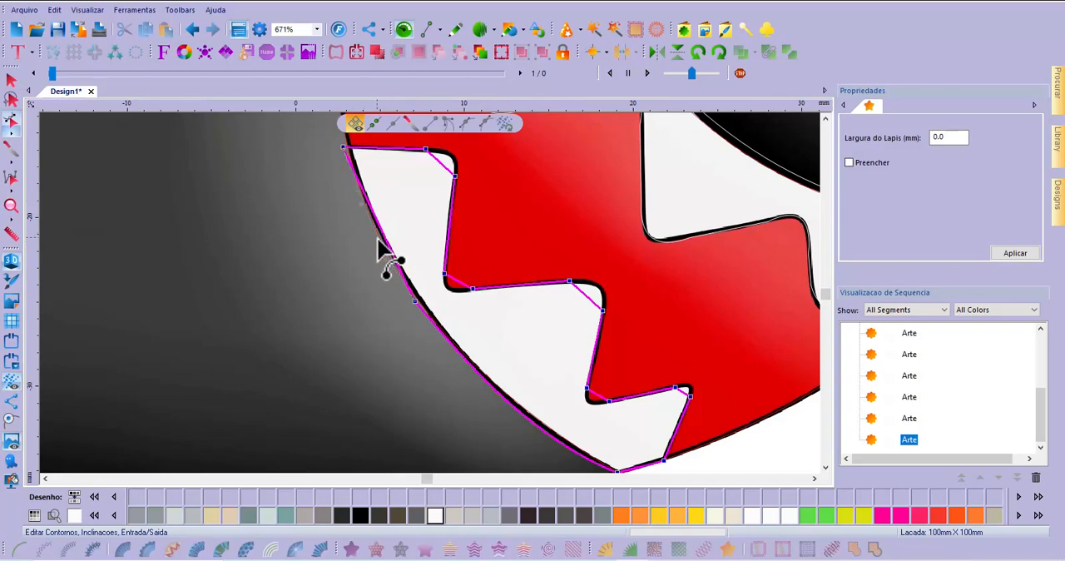
pyautogui.moveTo(379, 247); pyautogui.dragTo(381, 244)
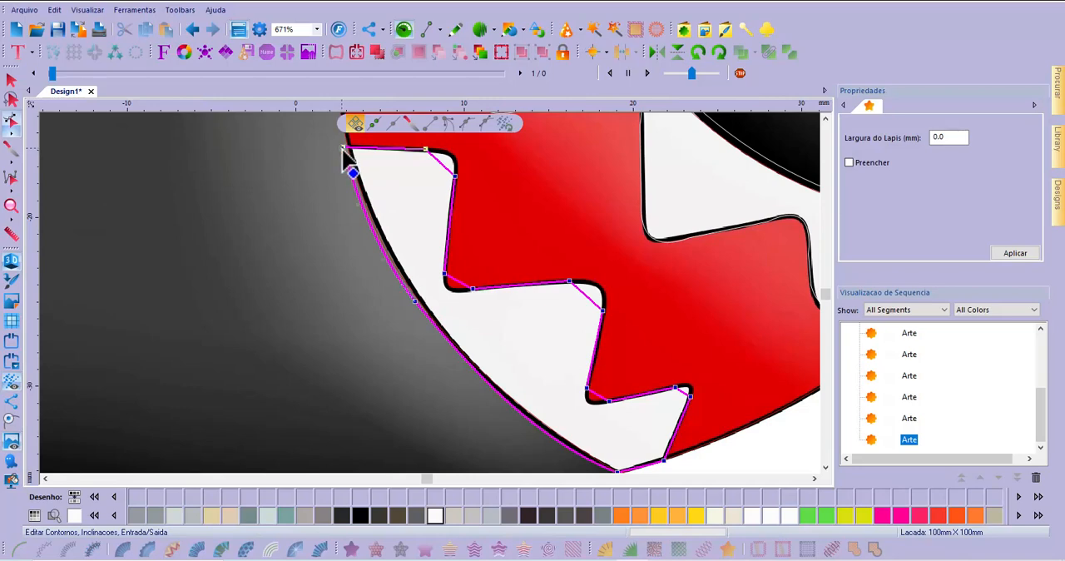
pyautogui.moveTo(344, 149); pyautogui.dragTo(343, 145)
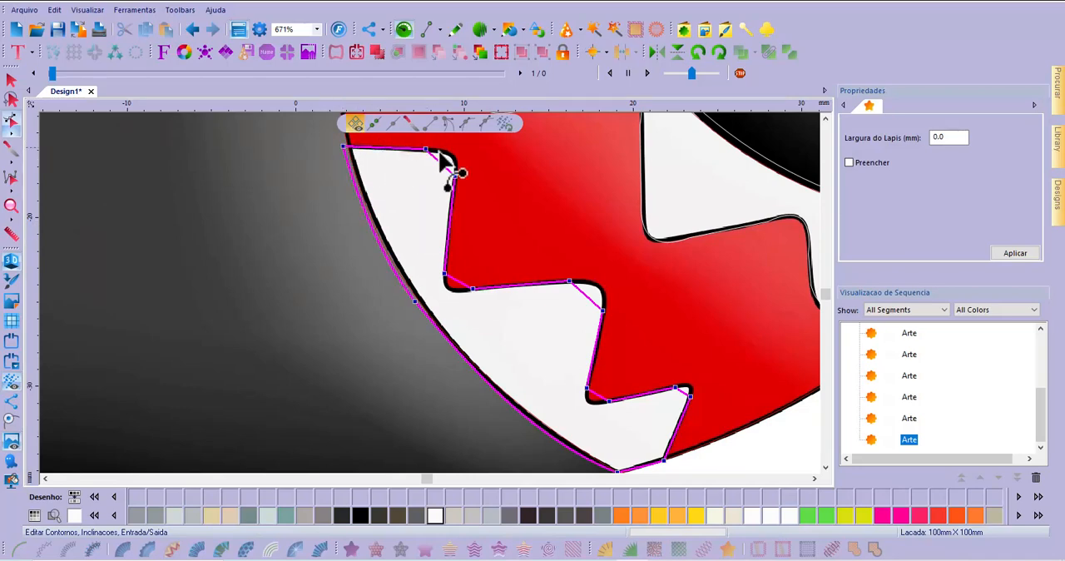
# Round the straight corner segments at the tips of the lower teeth and the notches between them to match the image
pyautogui.moveTo(441, 161); pyautogui.dragTo(449, 155)
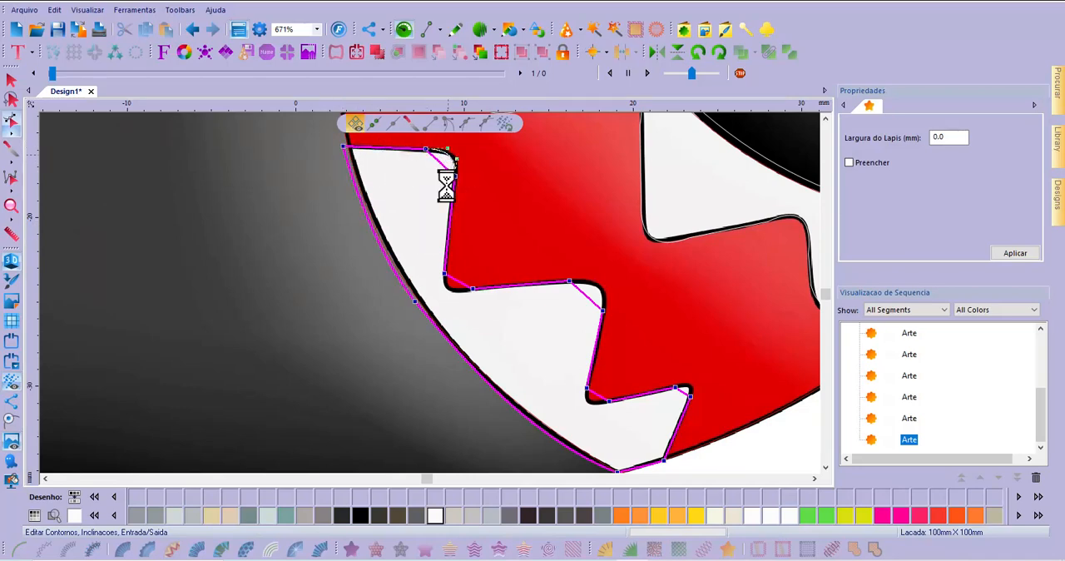
pyautogui.click(454, 281)
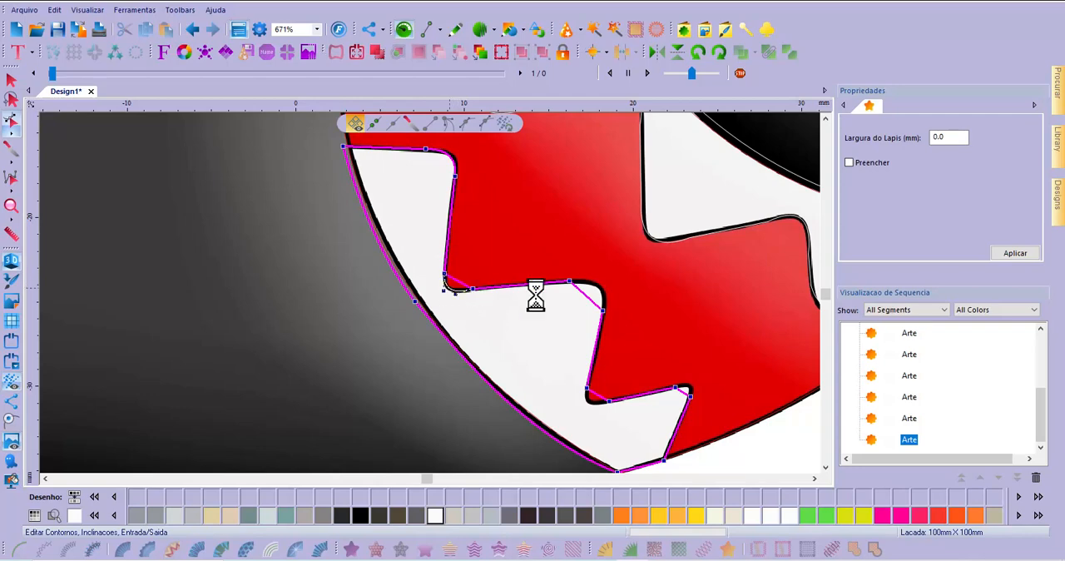
pyautogui.click(592, 292)
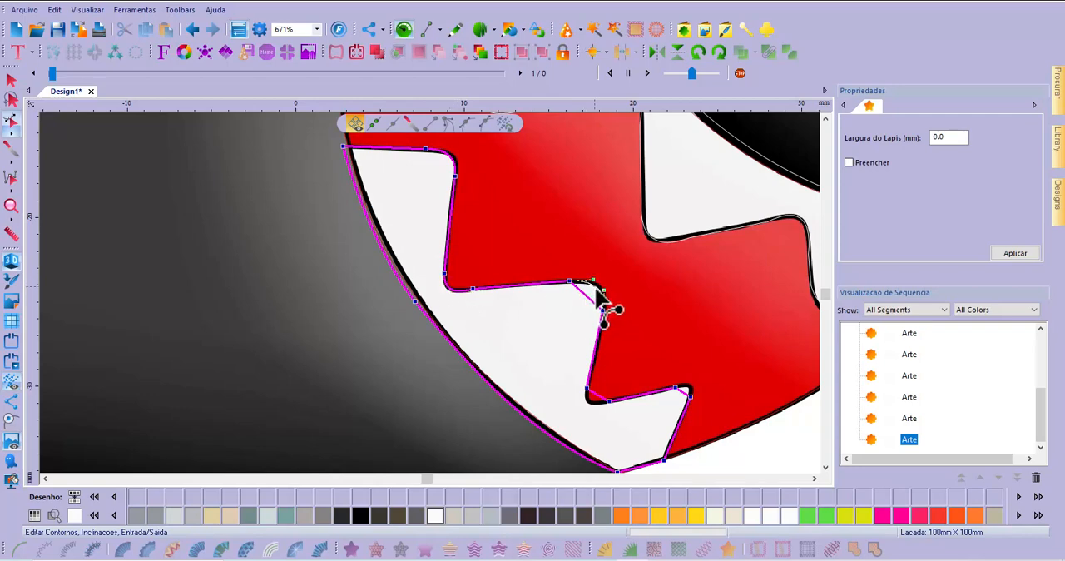
pyautogui.click(597, 401)
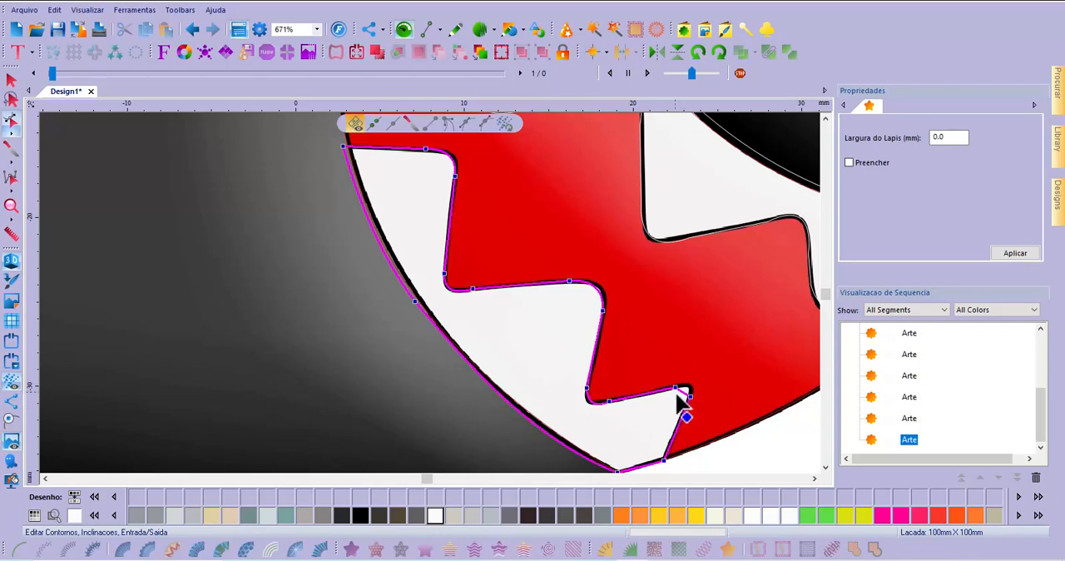
pyautogui.click(687, 386)
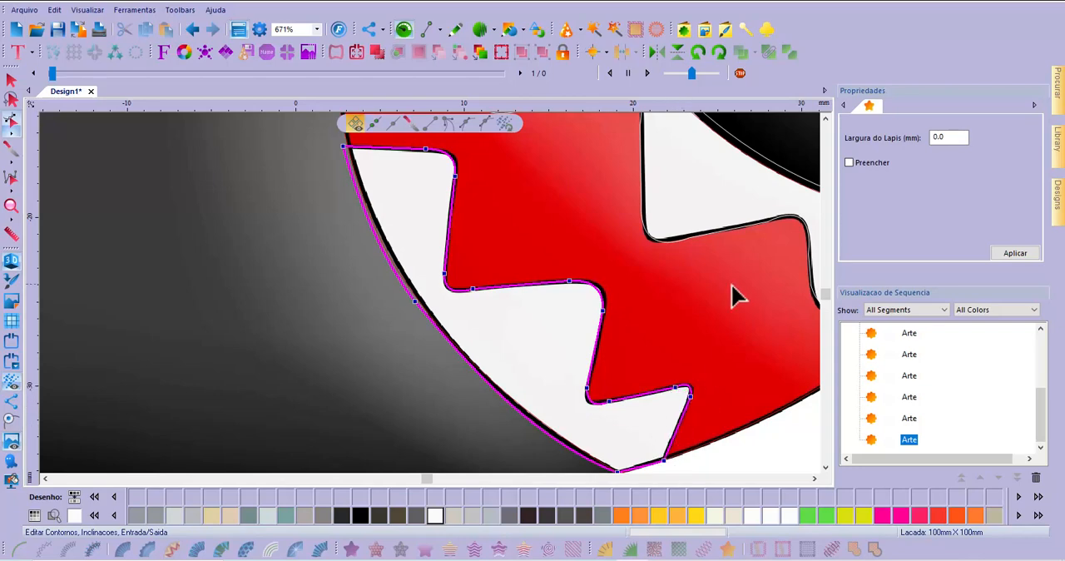
# Examine the reshaped lower-teeth outline against the image, up close and across the whole mouth
pyautogui.click(824, 467)
pyautogui.click(824, 467)
pyautogui.moveTo(816, 463)
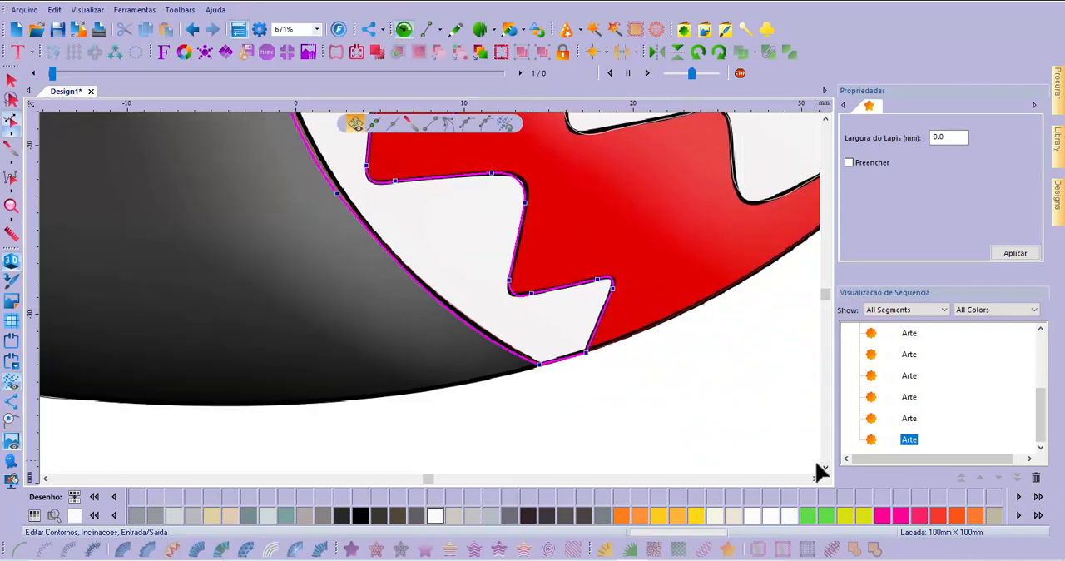
pyautogui.scroll(1, 606, 332)
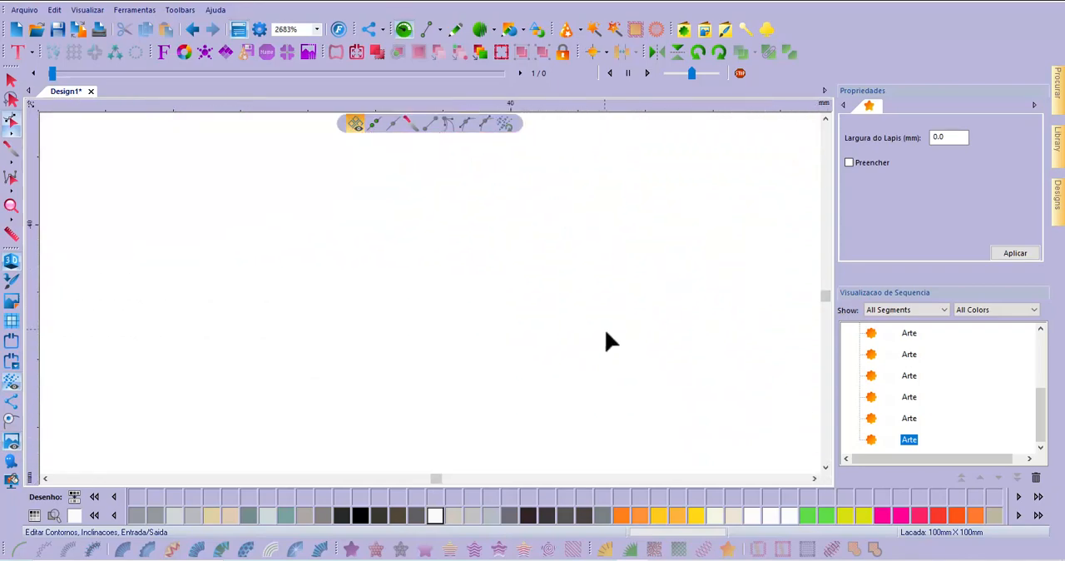
pyautogui.scroll(-2, 606, 332)
pyautogui.scroll(-2, 607, 340)
pyautogui.scroll(2, 531, 272)
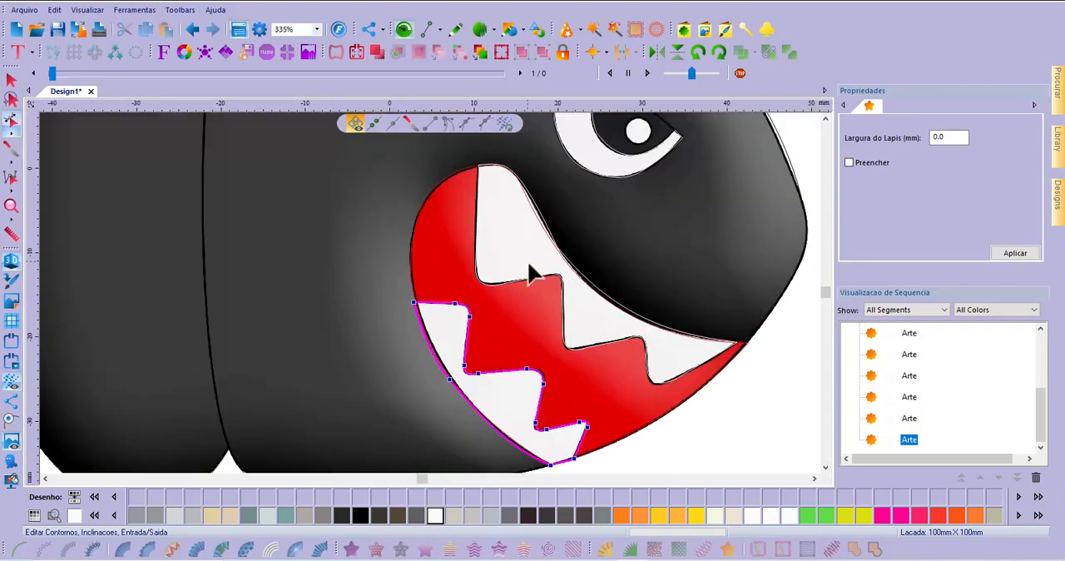
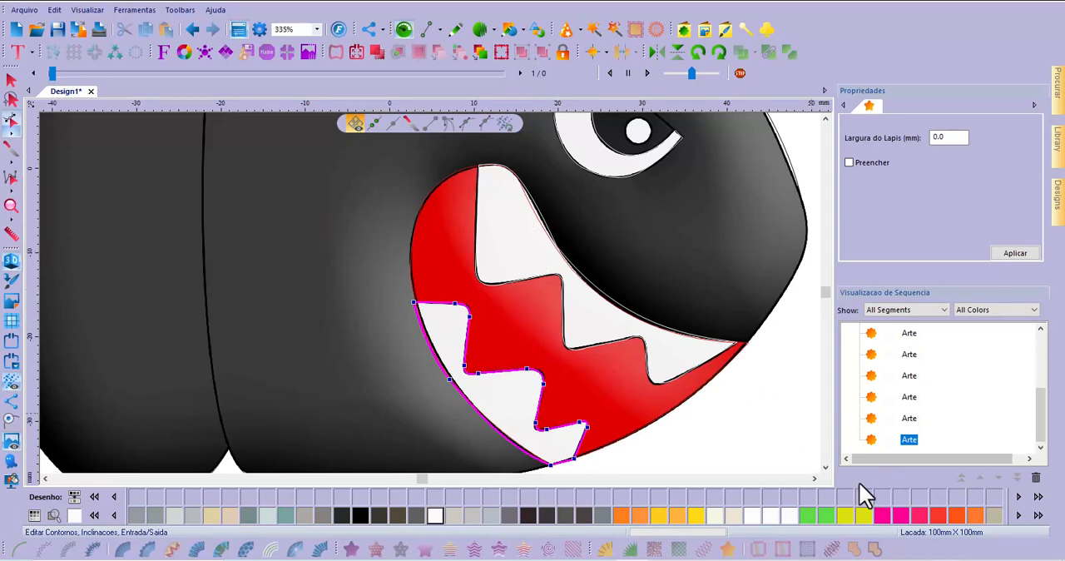
# Draw a straight two-point artwork line about 60 mm long between the upper and lower notches of the body seam
pyautogui.scroll(-2, 828, 468)
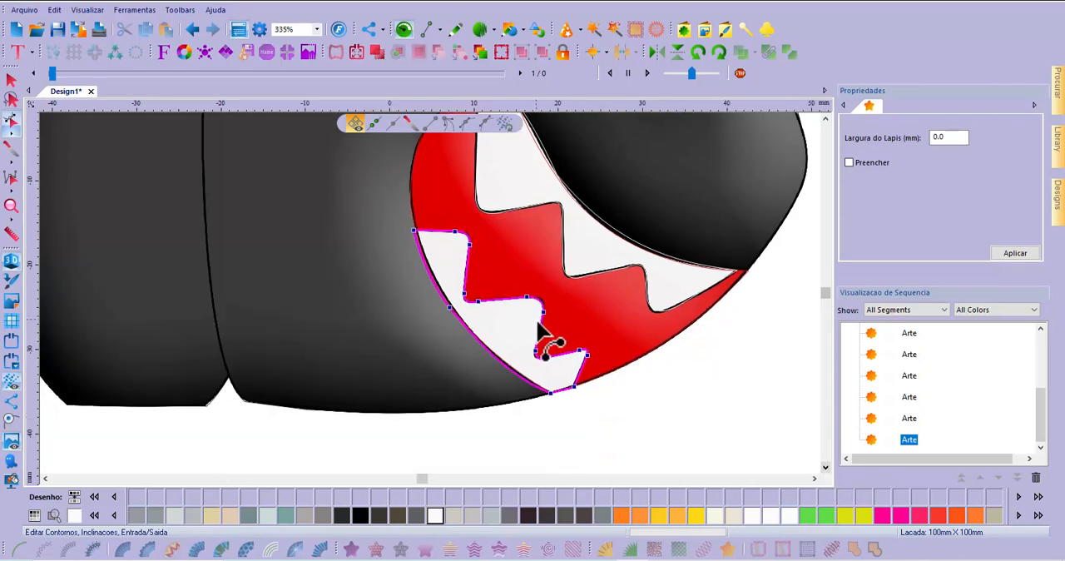
pyautogui.click(11, 79)
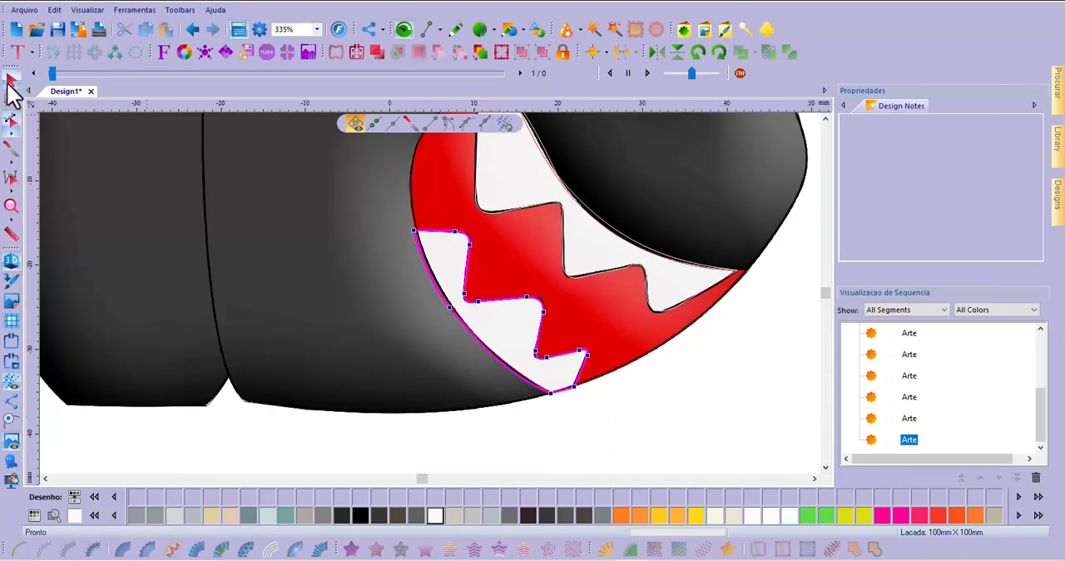
pyautogui.scroll(-3, 753, 414)
pyautogui.scroll(2, 753, 424)
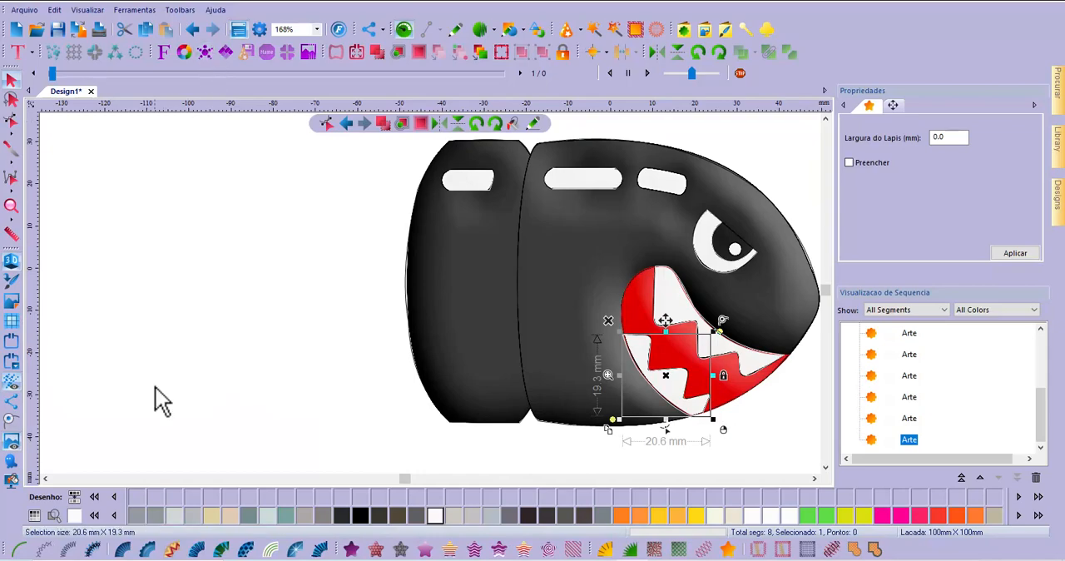
pyautogui.click(456, 31)
pyautogui.scroll(3, 531, 151)
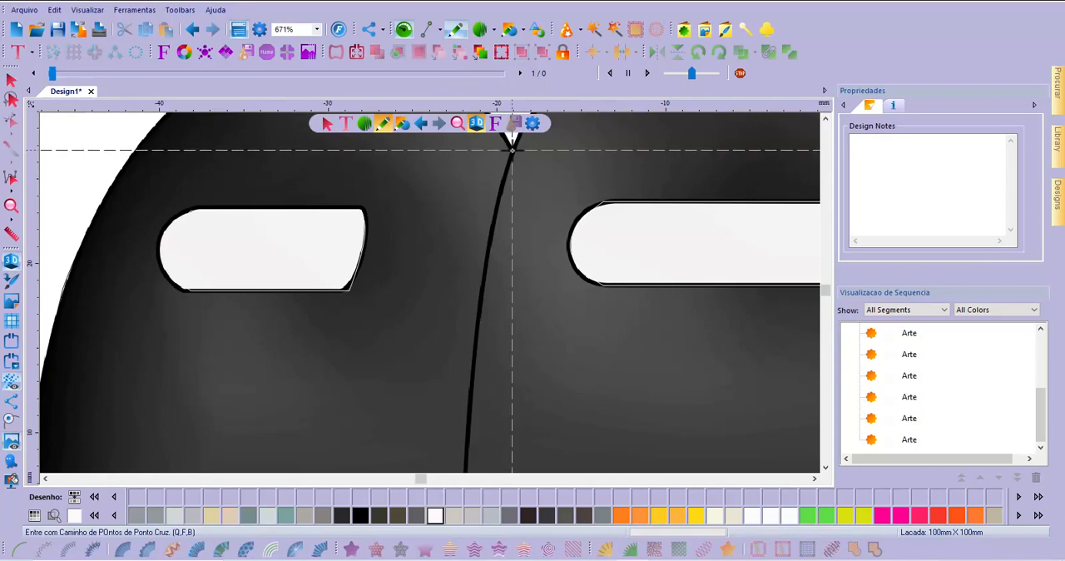
pyautogui.click(512, 150)
pyautogui.scroll(-3, 511, 150)
pyautogui.scroll(2, 515, 301)
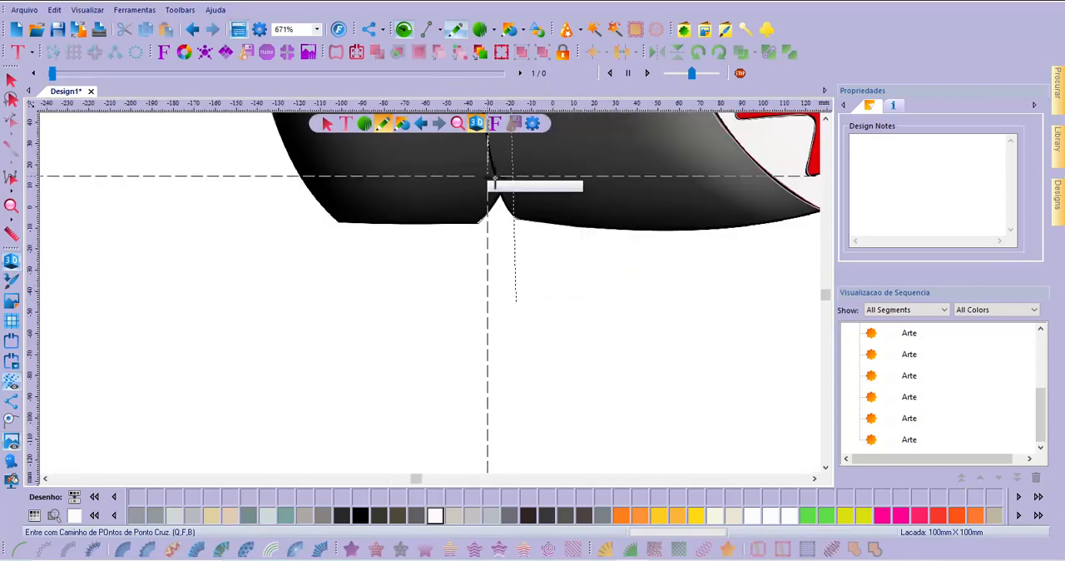
pyautogui.scroll(3, 504, 199)
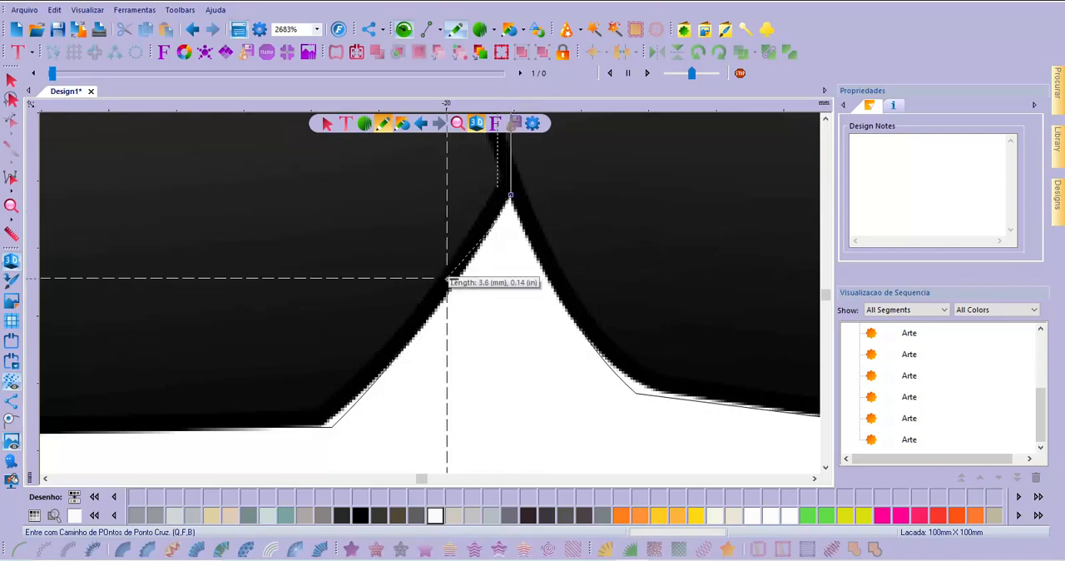
pyautogui.scroll(-4, 447, 278)
pyautogui.scroll(-2, 430, 315)
pyautogui.scroll(2, 437, 266)
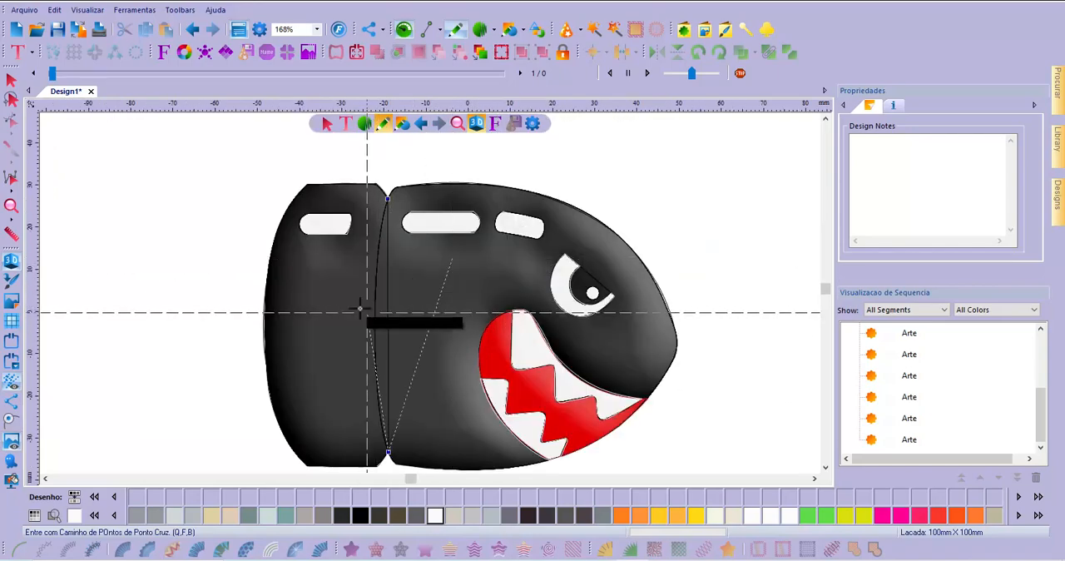
pyautogui.press('Return')
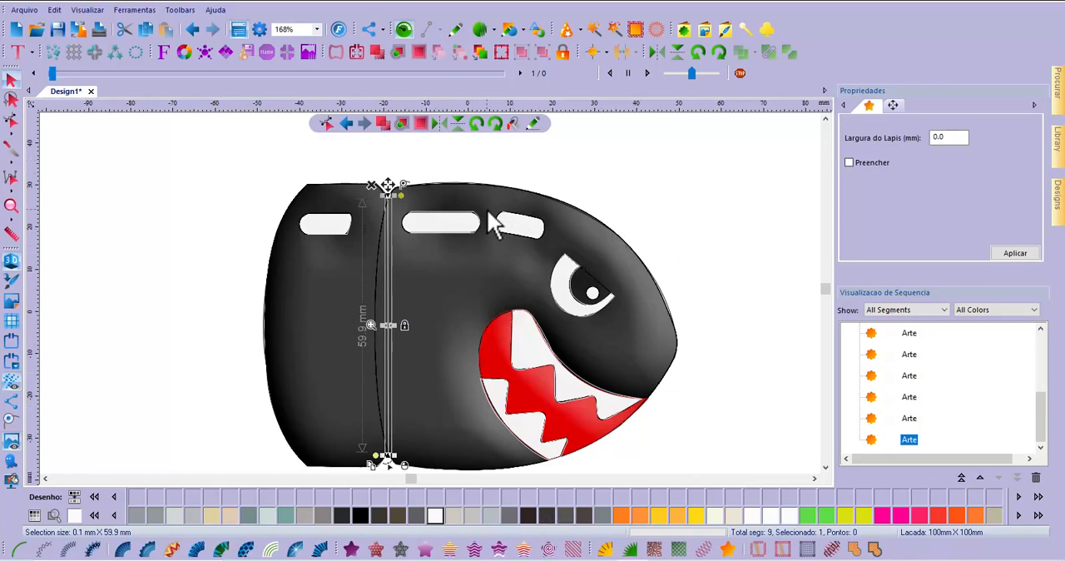
# Bend the straight seam line so it follows the curved seam between the two body sections
pyautogui.click(12, 125)
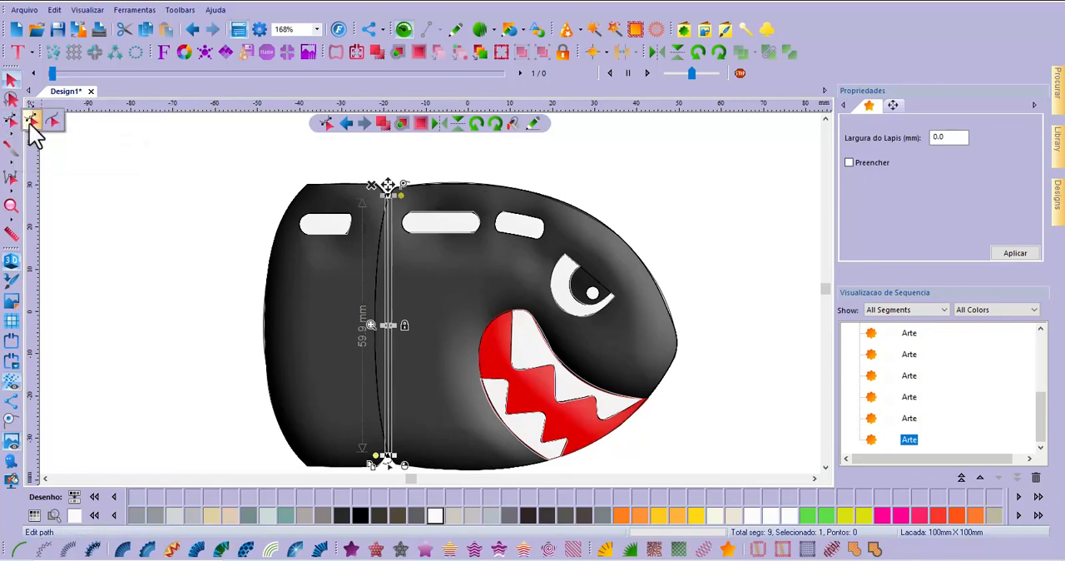
pyautogui.click(386, 333)
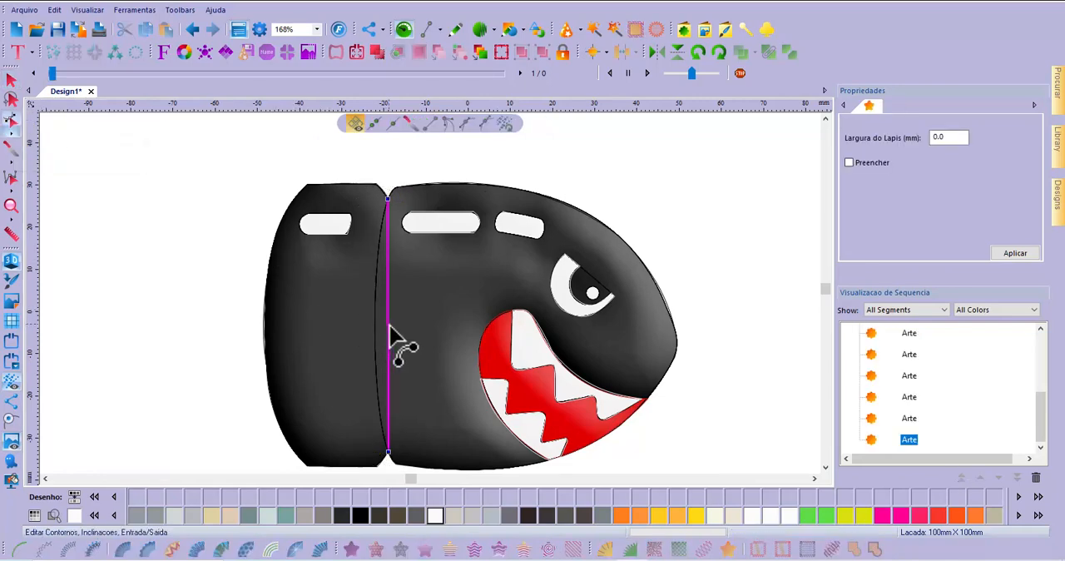
pyautogui.moveTo(387, 341); pyautogui.dragTo(381, 348)
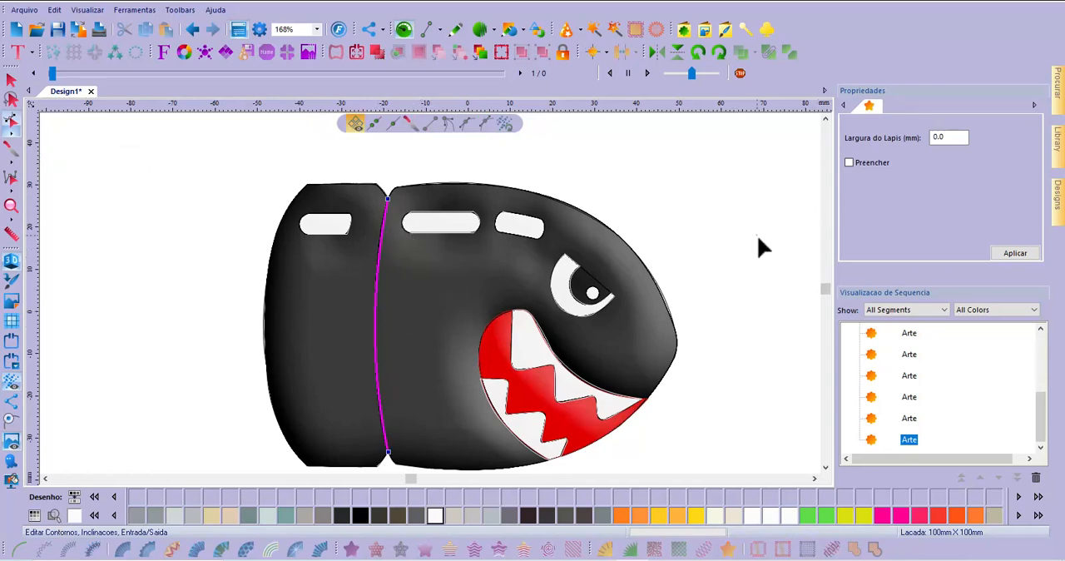
pyautogui.press('Escape')
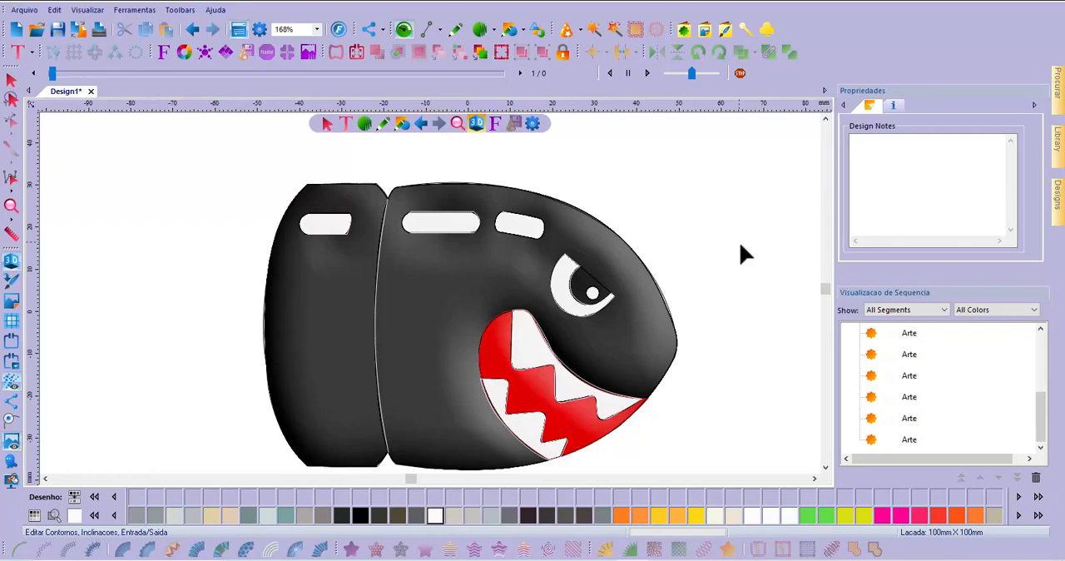
# Trace the eye's dark iris as a closed four-point artwork shape about 9.8 x 9.2 mm and colour it Floriani Poly 900 Black
pyautogui.scroll(8, 627, 309)
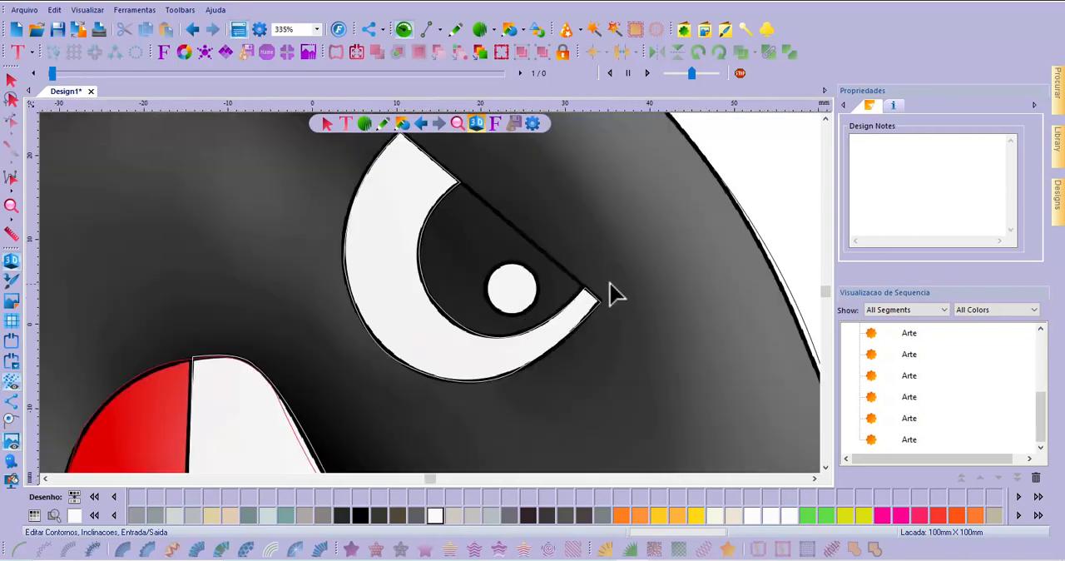
pyautogui.scroll(-4, 591, 293)
pyautogui.scroll(2, 574, 296)
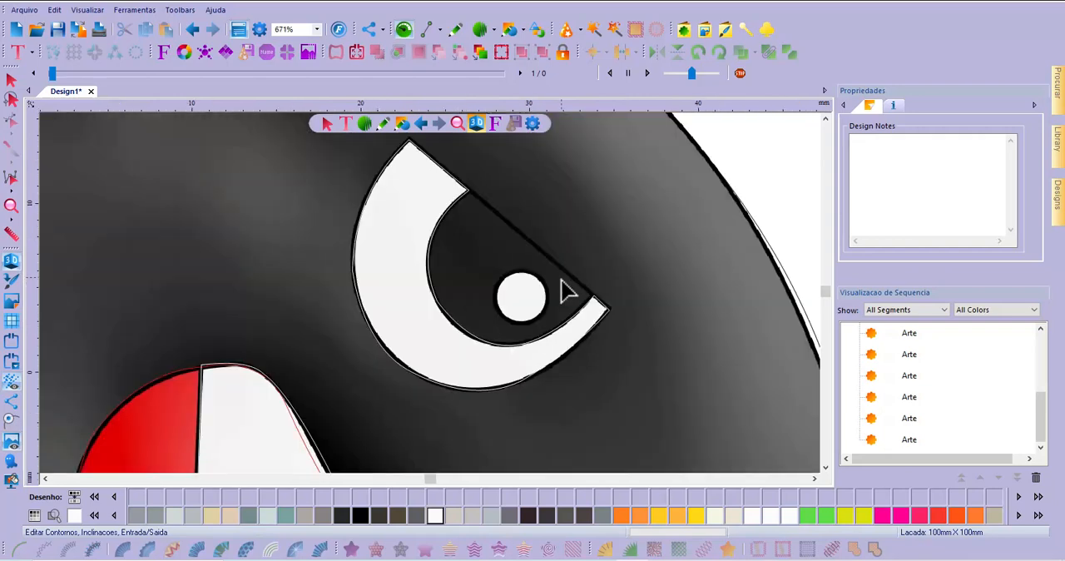
pyautogui.moveTo(1047, 428); pyautogui.dragTo(1033, 457)
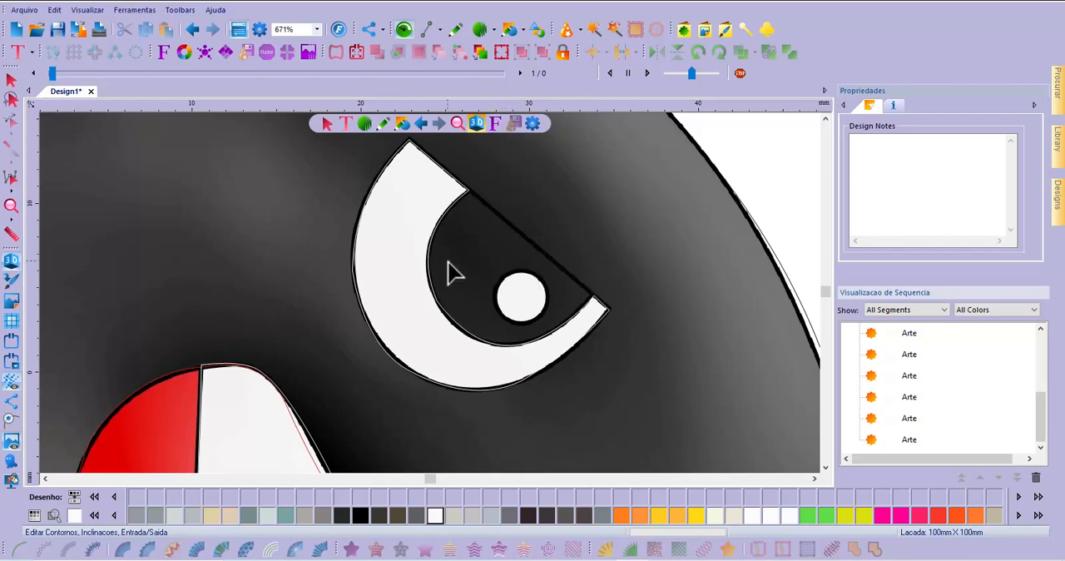
pyautogui.click(455, 33)
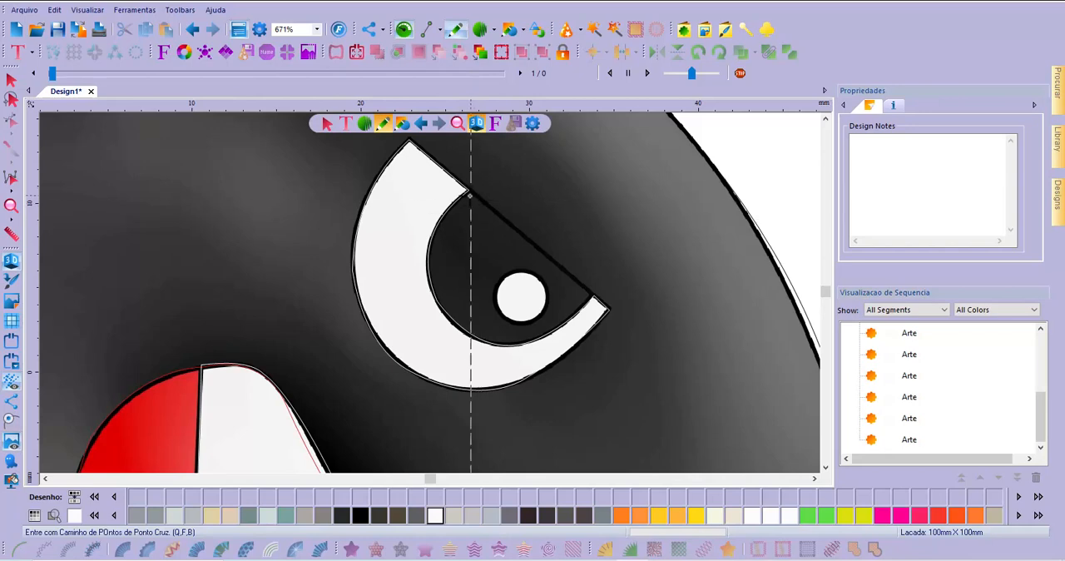
pyautogui.click(466, 190)
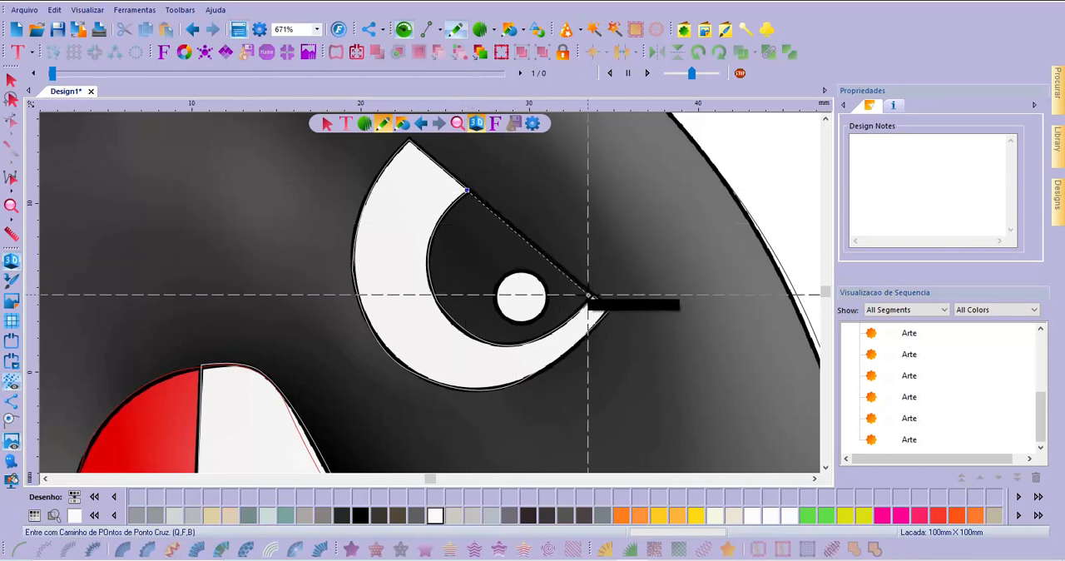
pyautogui.click(593, 295)
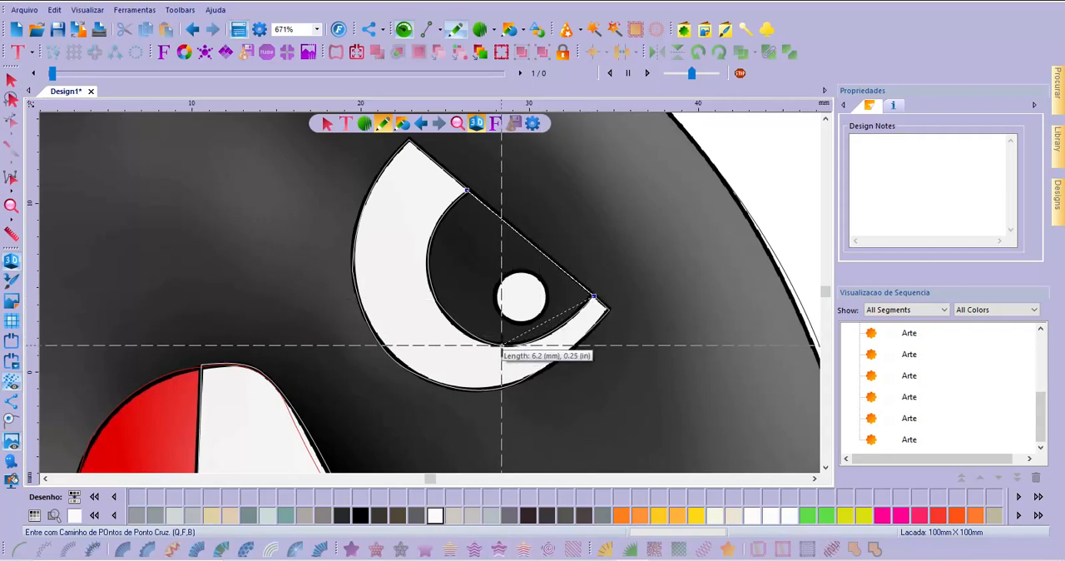
pyautogui.click(501, 344)
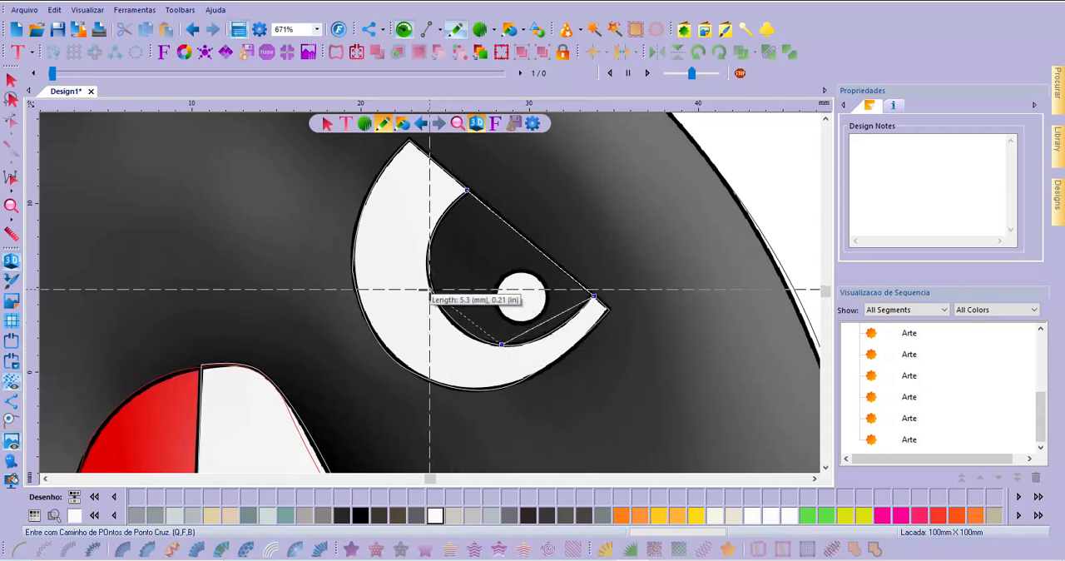
pyautogui.click(428, 275)
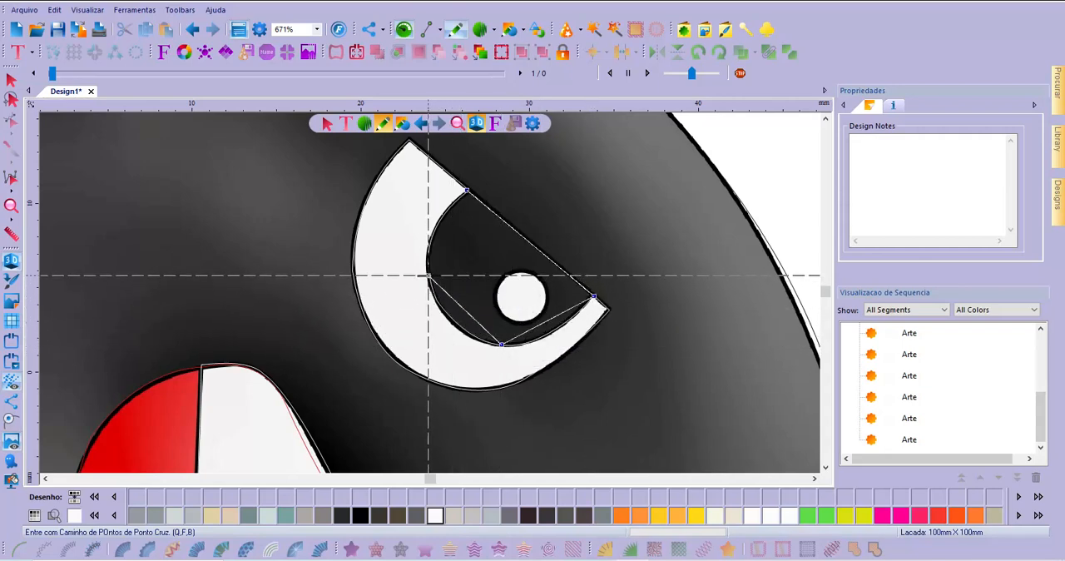
pyautogui.press('Return')
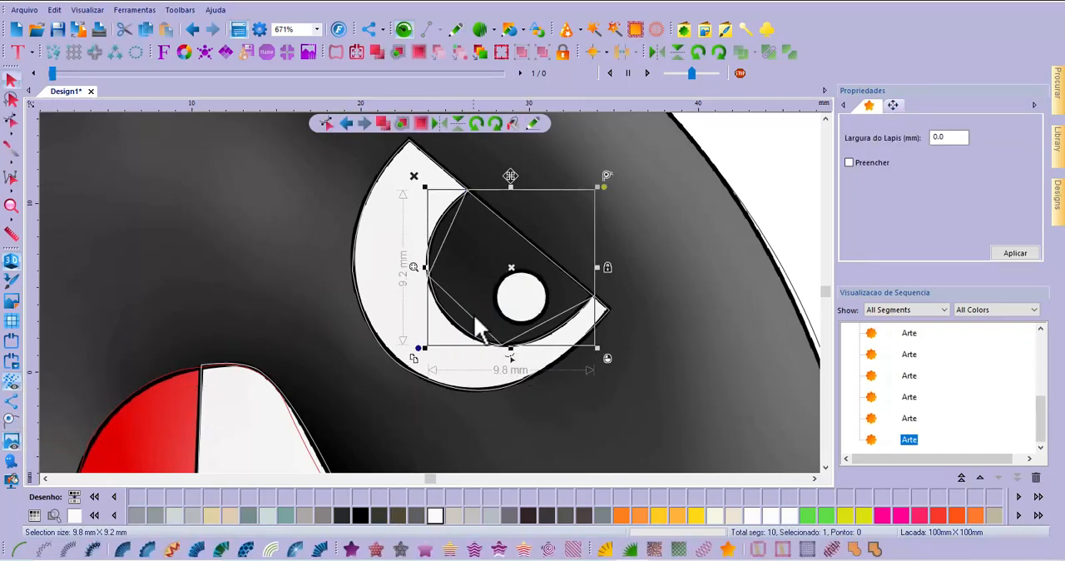
pyautogui.click(359, 516)
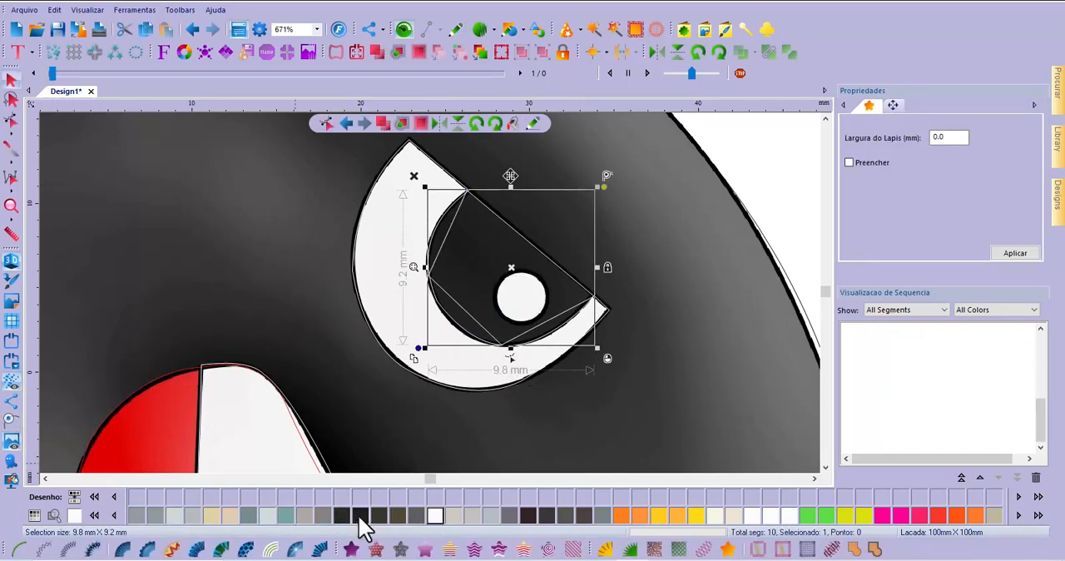
# Curve the iris outline's three inner segments along the white of the eye, keeping the slanted upper edge straight
pyautogui.click(12, 121)
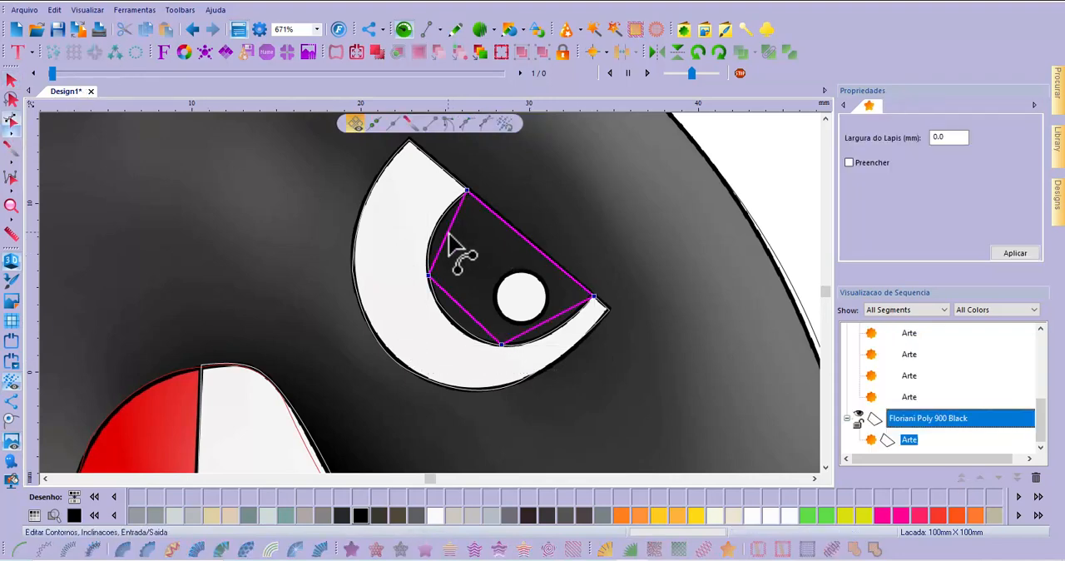
pyautogui.moveTo(449, 232); pyautogui.dragTo(437, 226)
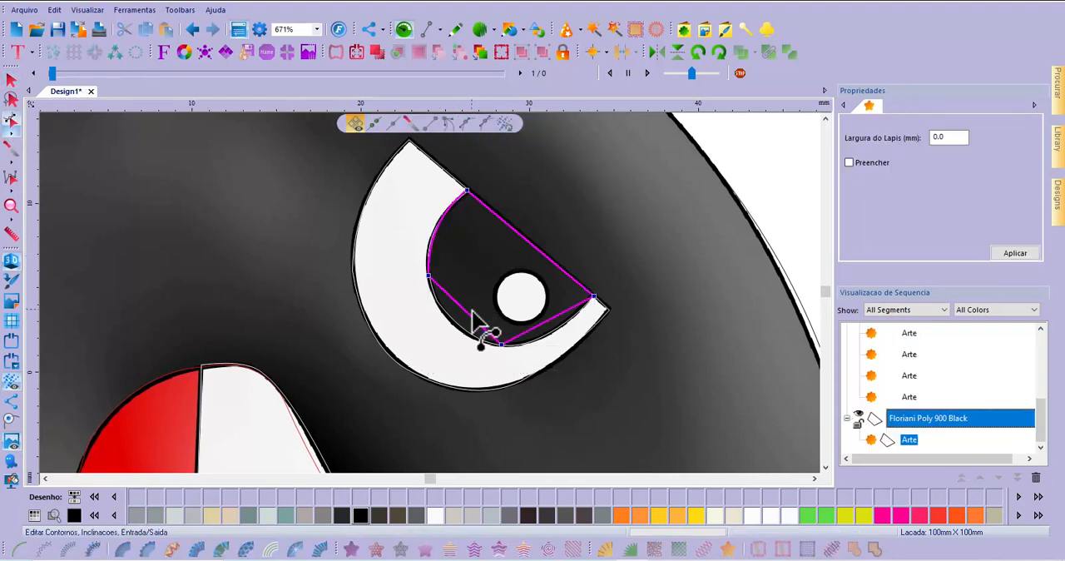
pyautogui.moveTo(454, 322); pyautogui.dragTo(455, 322)
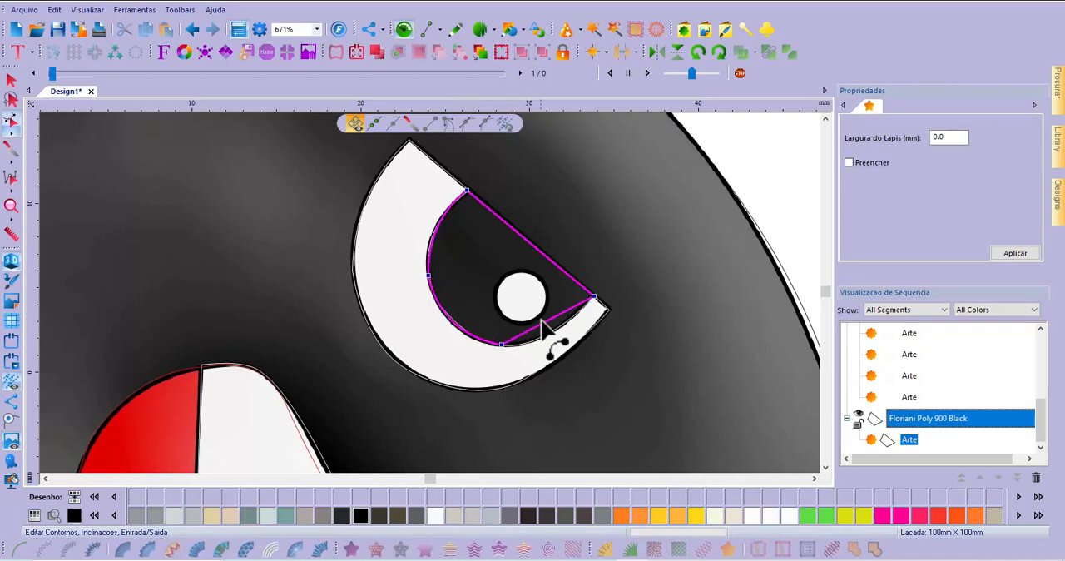
pyautogui.moveTo(545, 321); pyautogui.dragTo(550, 334)
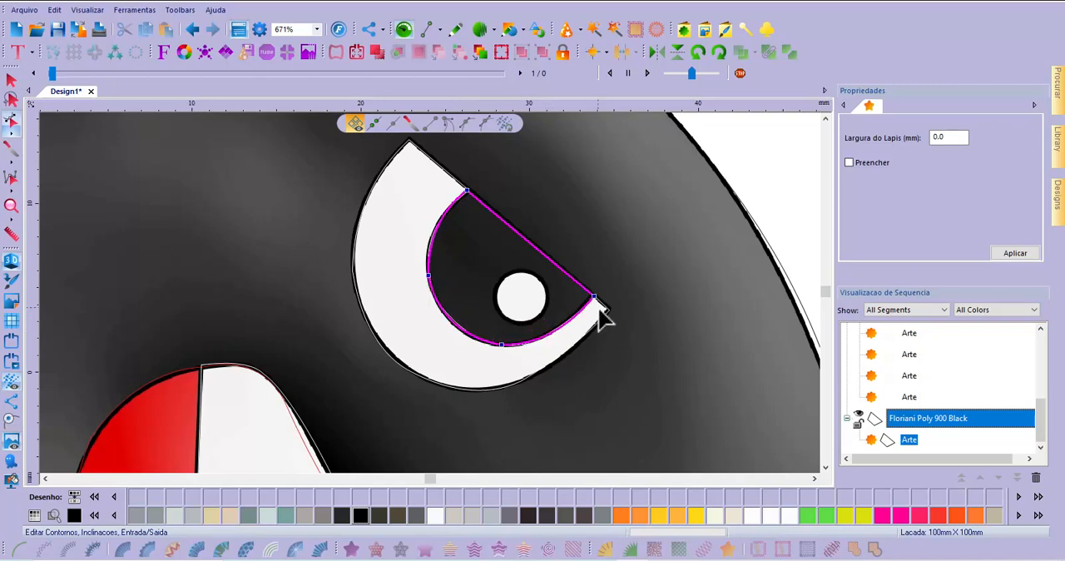
pyautogui.click(12, 81)
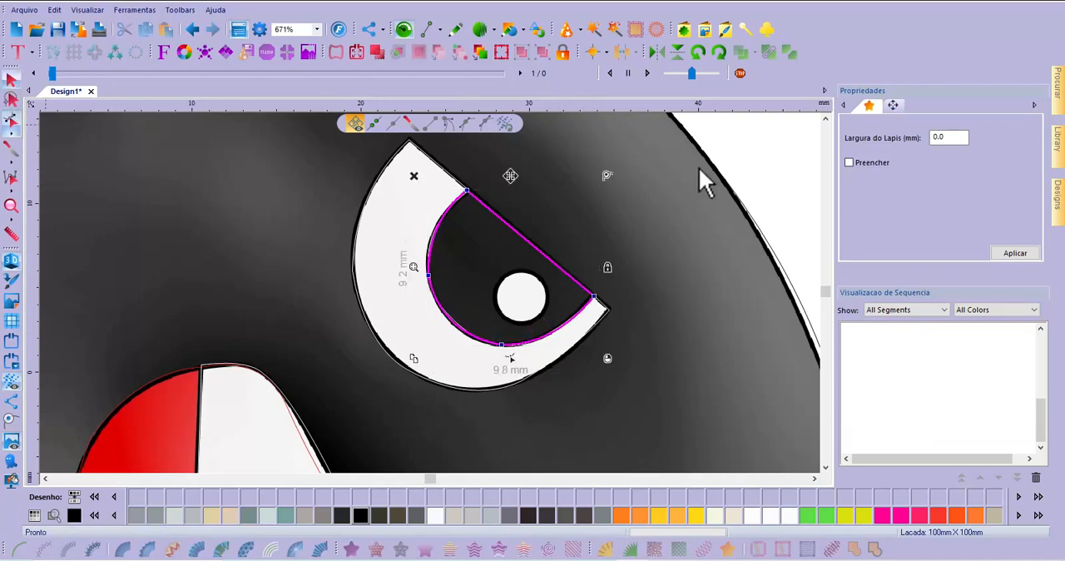
pyautogui.click(740, 222)
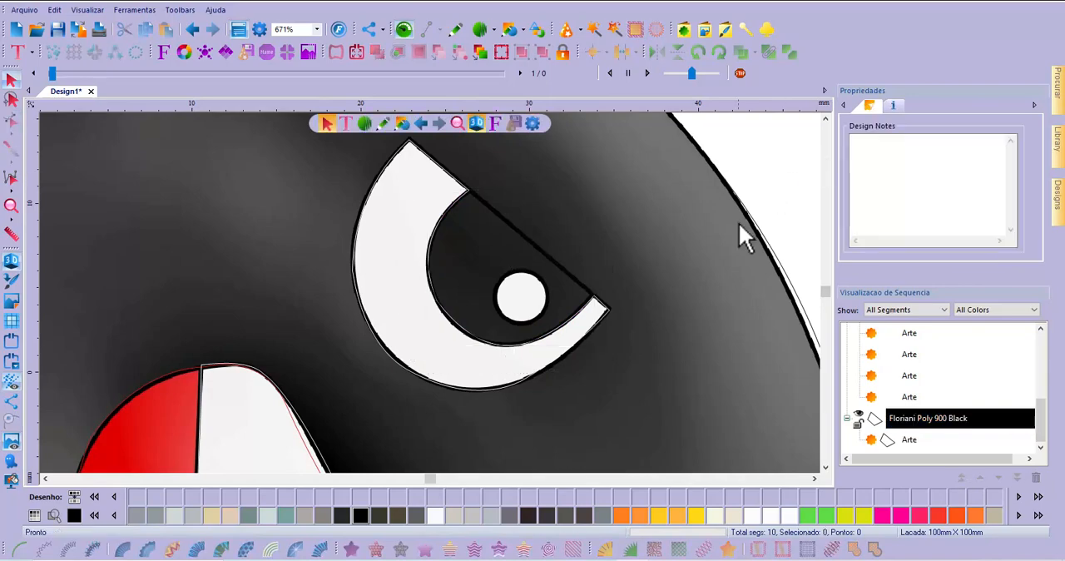
# Collapse all colour groups in the sequence list so only the thread colours are listed
pyautogui.scroll(-2, 506, 354)
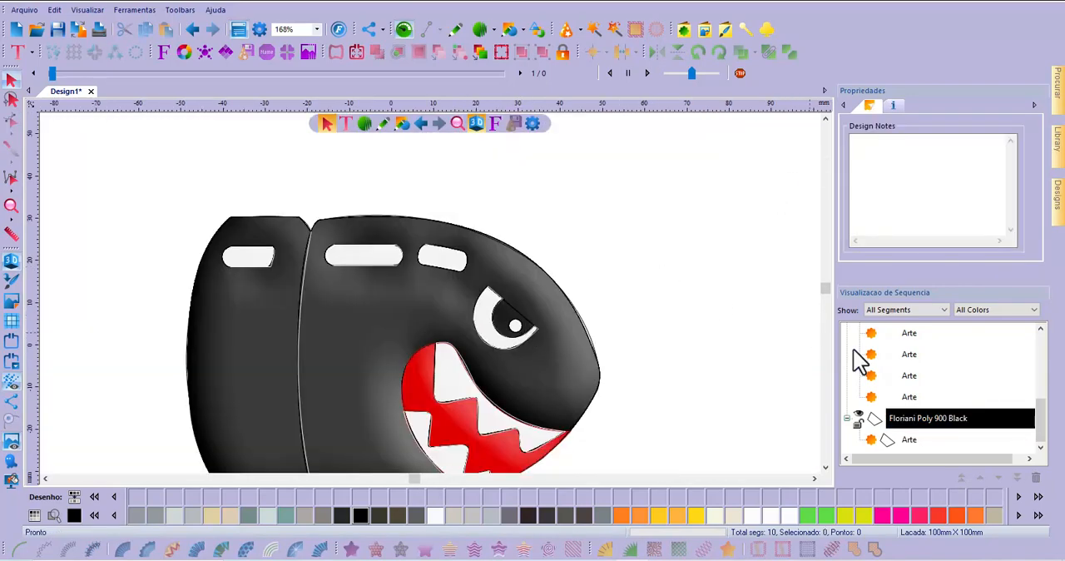
pyautogui.scroll(5, 915, 420)
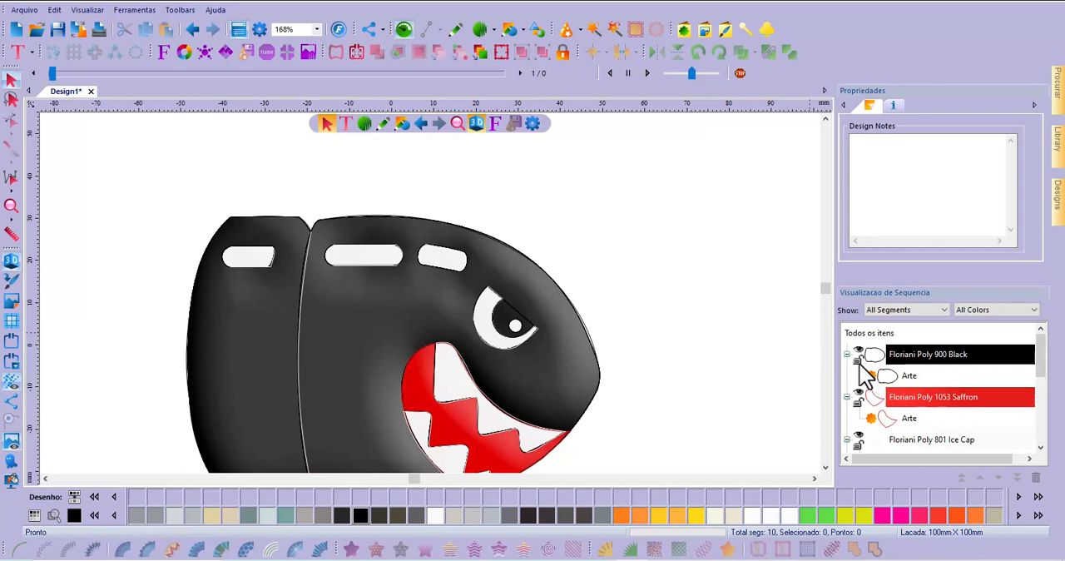
pyautogui.click(953, 371)
pyautogui.rightClick(955, 372)
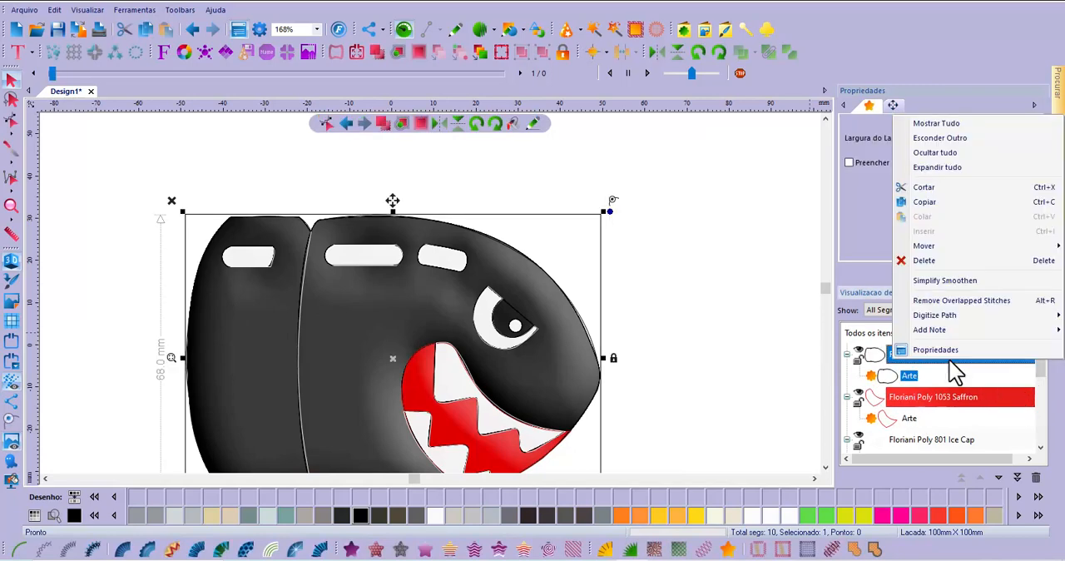
pyautogui.click(939, 154)
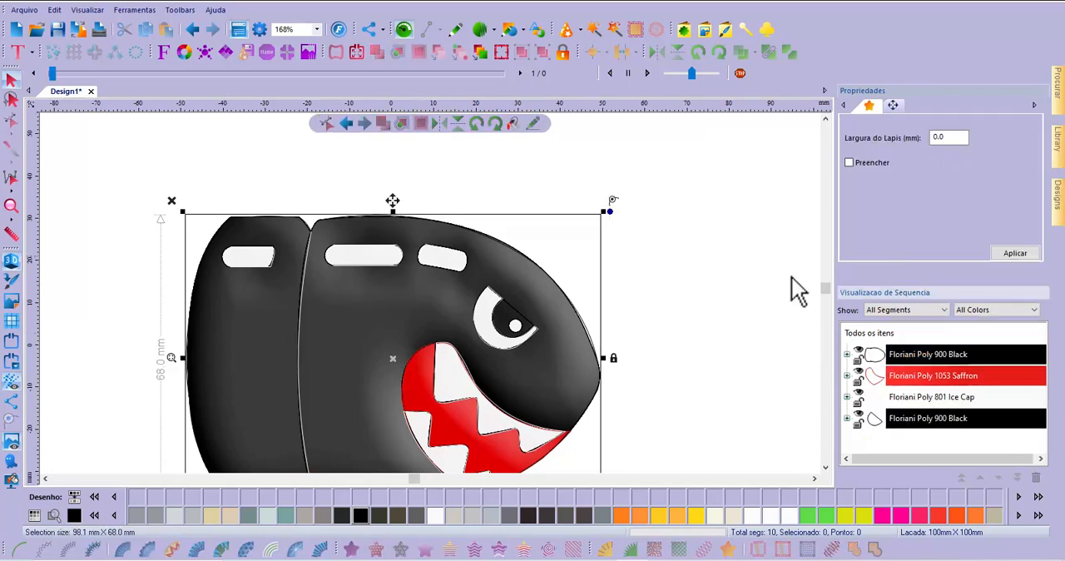
# Check the artwork pieces inside the Floriani Poly 801 Ice Cap group, leave it collapsed, and view the whole bullet
pyautogui.click(848, 397)
pyautogui.click(848, 397)
pyautogui.click(848, 397)
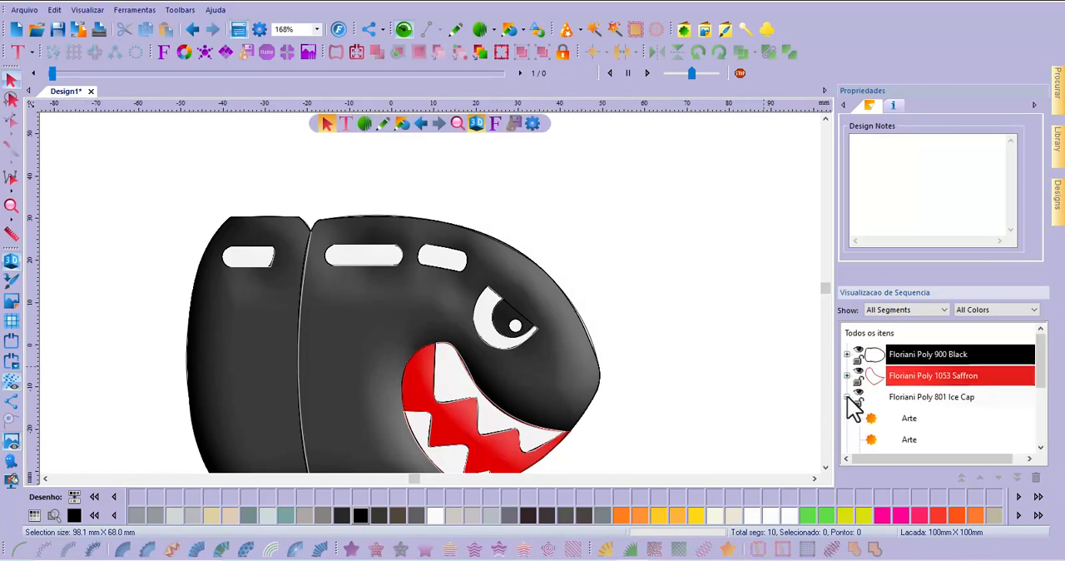
pyautogui.click(848, 397)
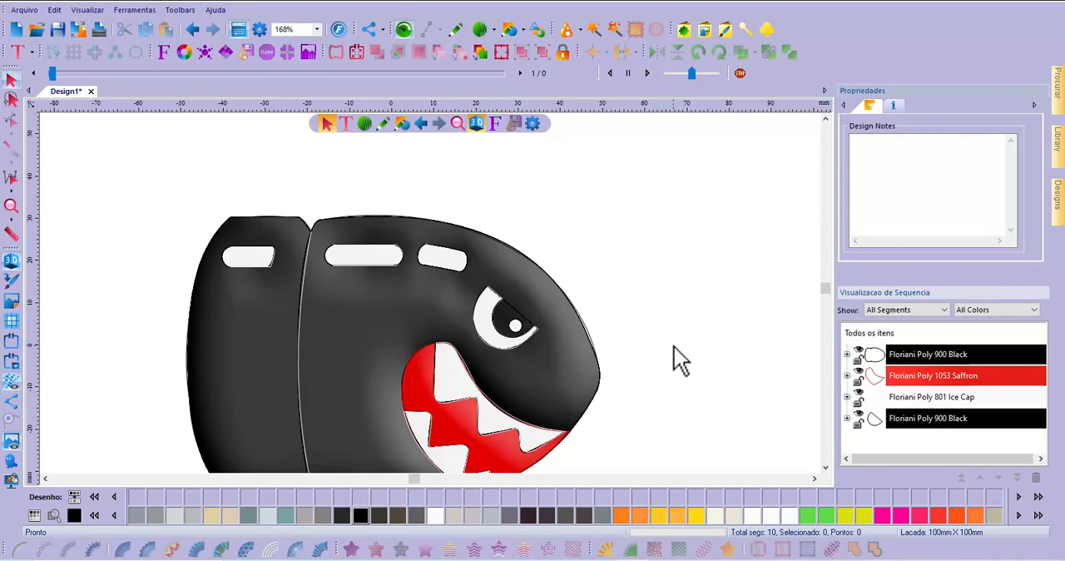
pyautogui.click(824, 465)
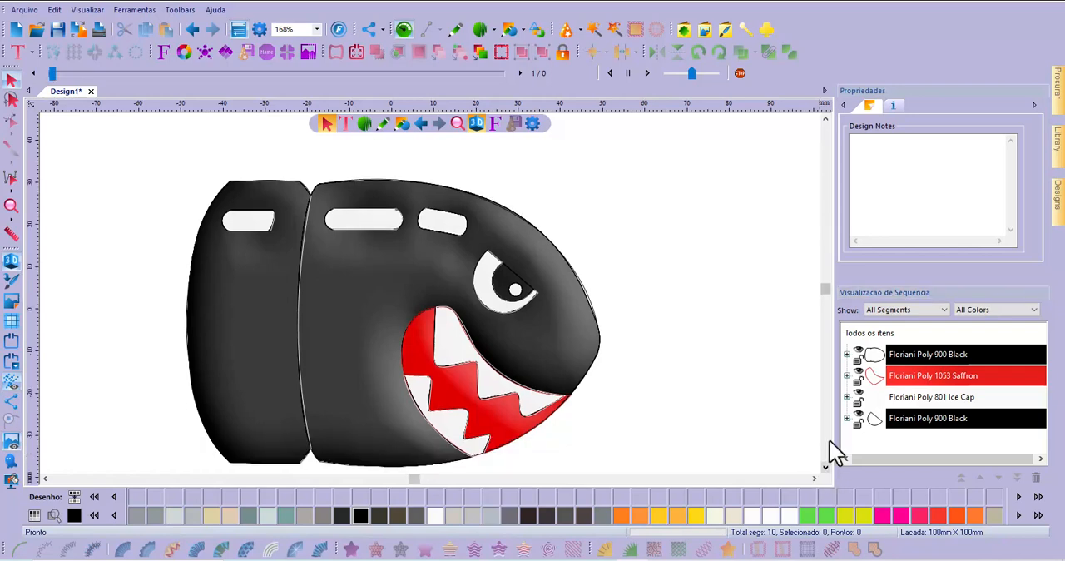
# Select all the bullet's artwork shapes, convert them to standard fill stitches and show the stitches in 3D
pyautogui.click(847, 418)
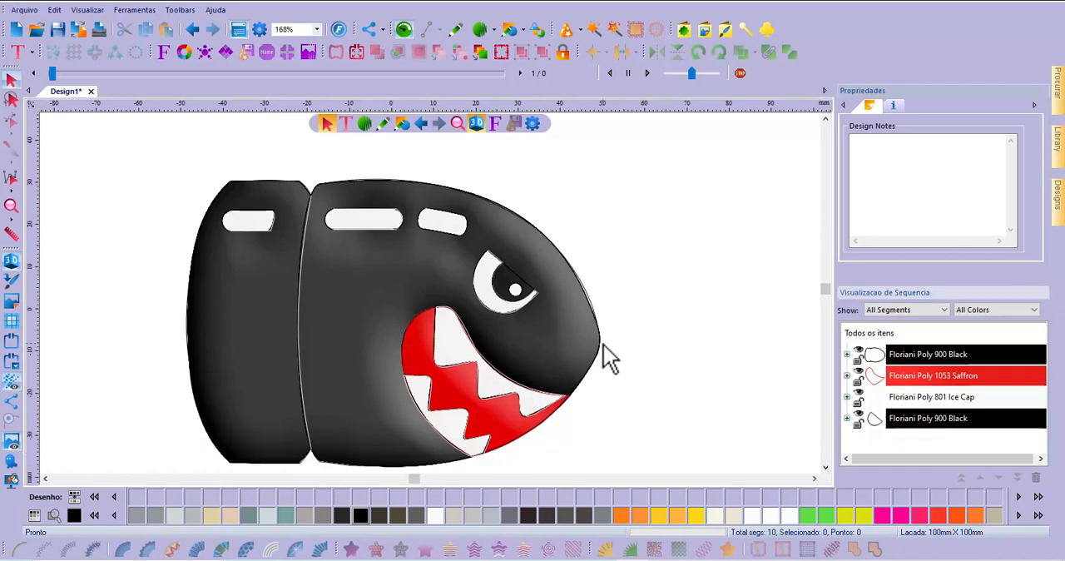
pyautogui.moveTo(146, 140); pyautogui.dragTo(671, 460)
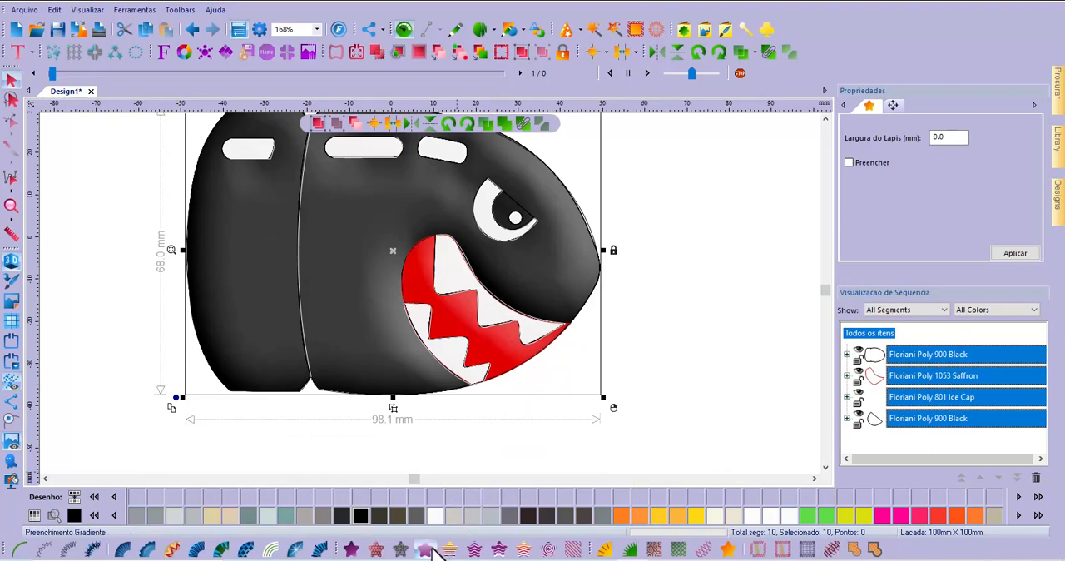
pyautogui.click(353, 551)
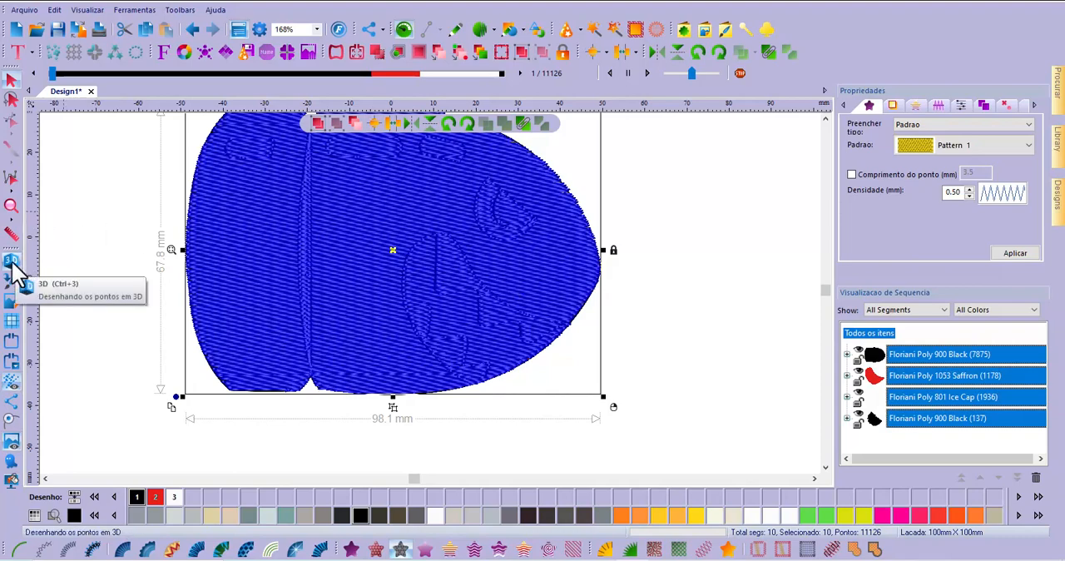
pyautogui.click(12, 261)
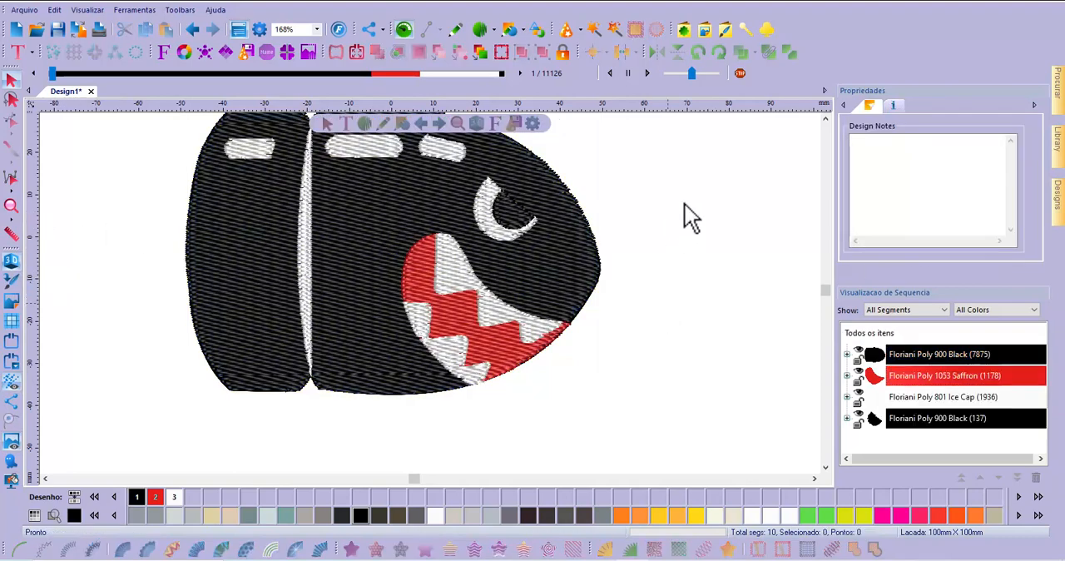
pyautogui.click(826, 119)
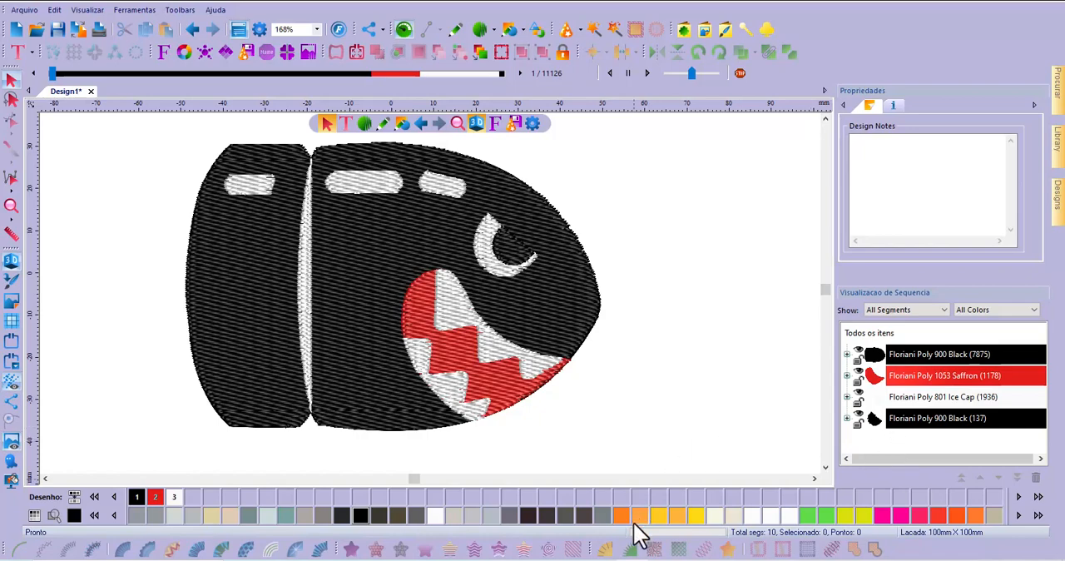
# Draw a Floriani Poly 801 Ice Cap circle about 3.2 mm across inside the eye's iris and convert it to standard fill
pyautogui.click(509, 29)
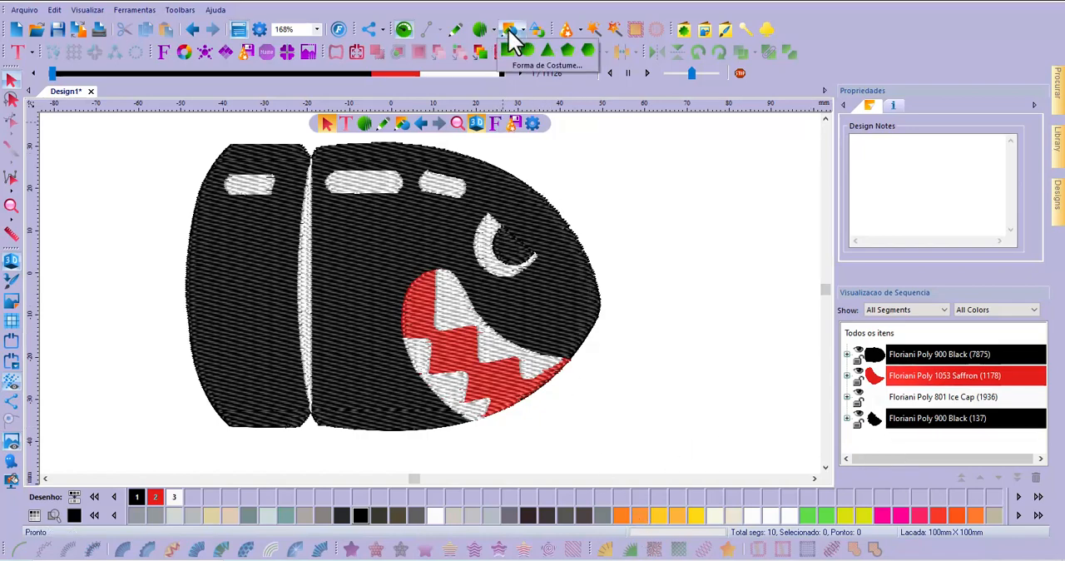
pyautogui.click(531, 52)
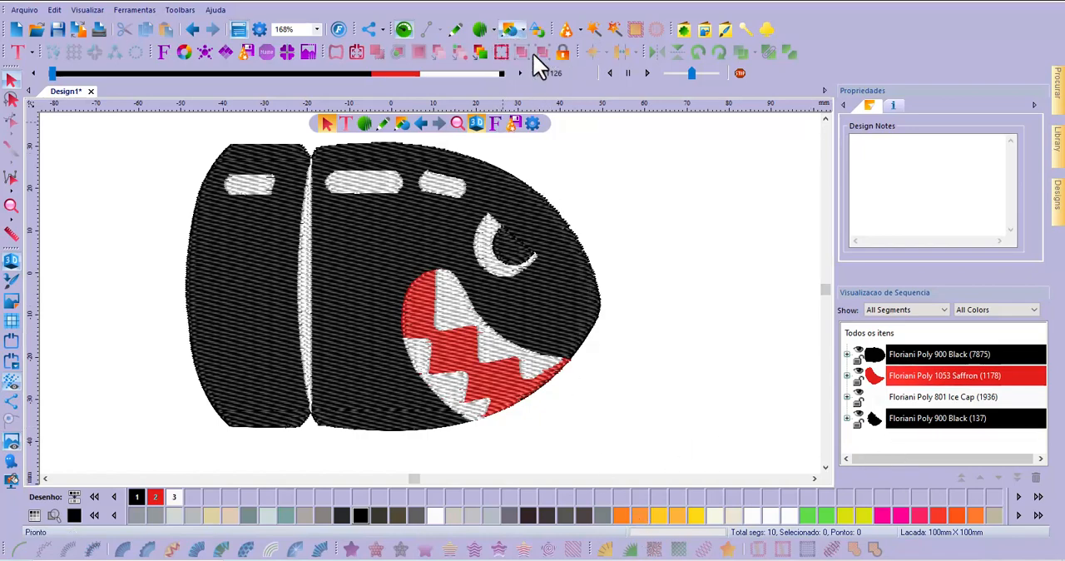
pyautogui.scroll(2, 516, 257)
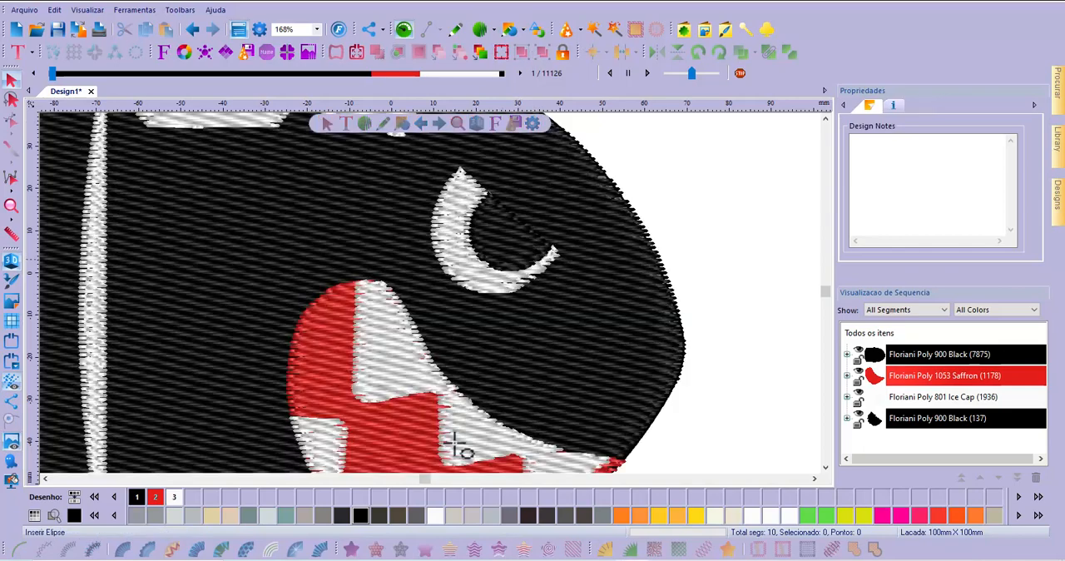
pyautogui.click(436, 515)
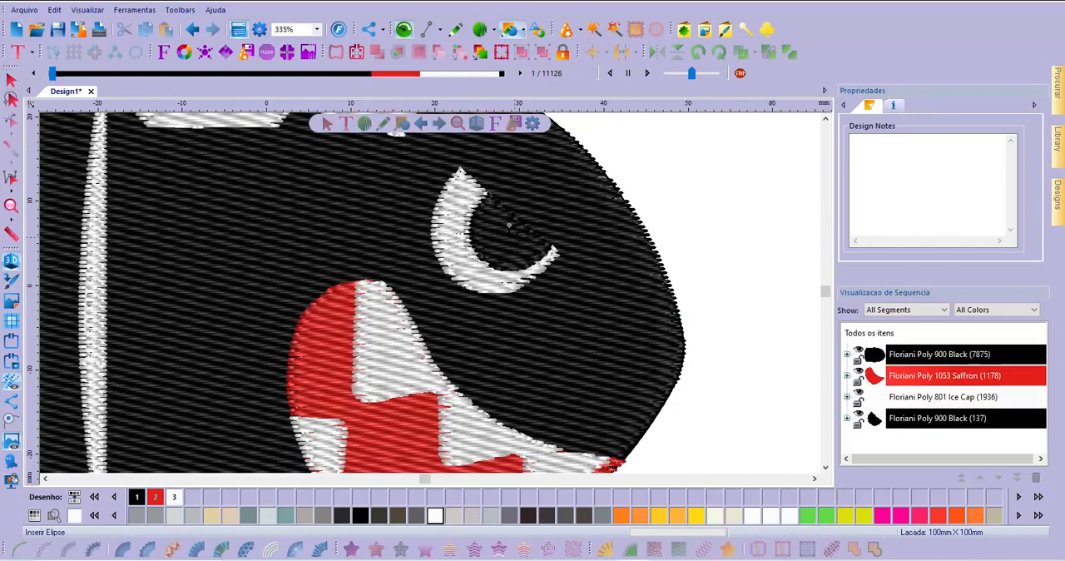
pyautogui.moveTo(501, 220); pyautogui.dragTo(539, 259)
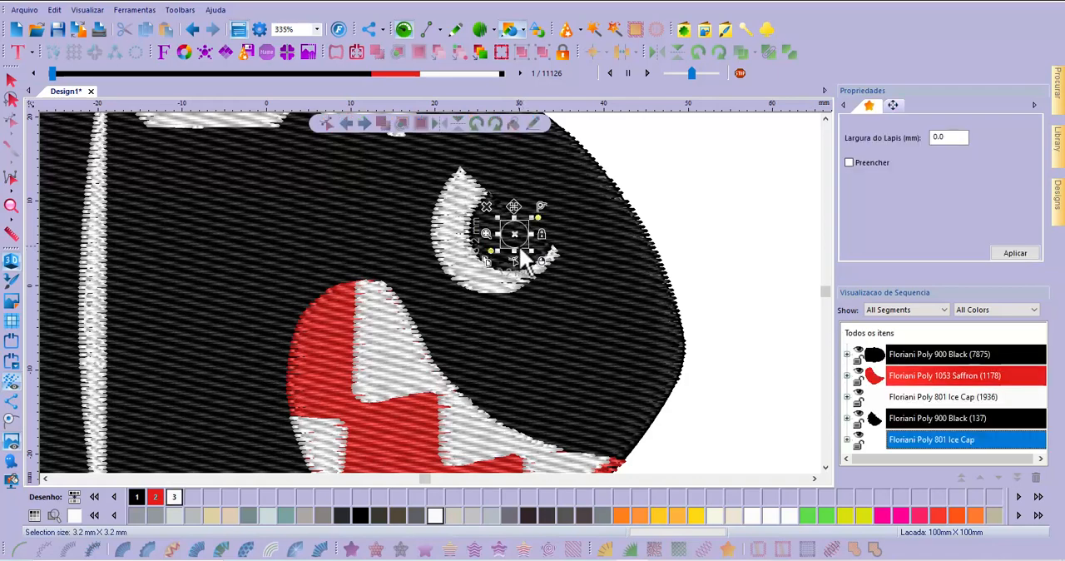
pyautogui.moveTo(519, 234); pyautogui.dragTo(533, 251)
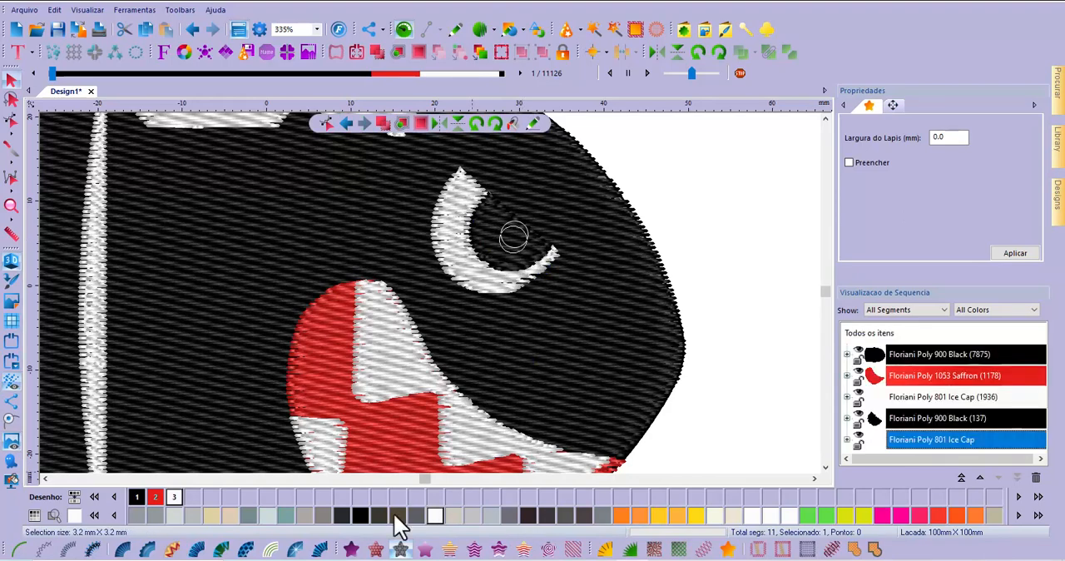
pyautogui.click(352, 549)
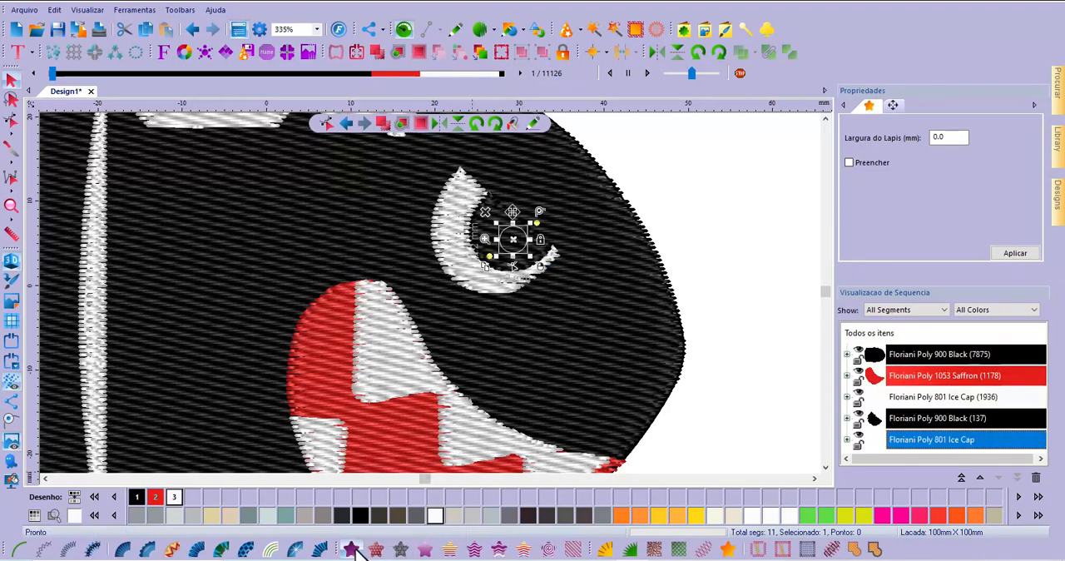
pyautogui.click(713, 198)
pyautogui.scroll(-3, 707, 268)
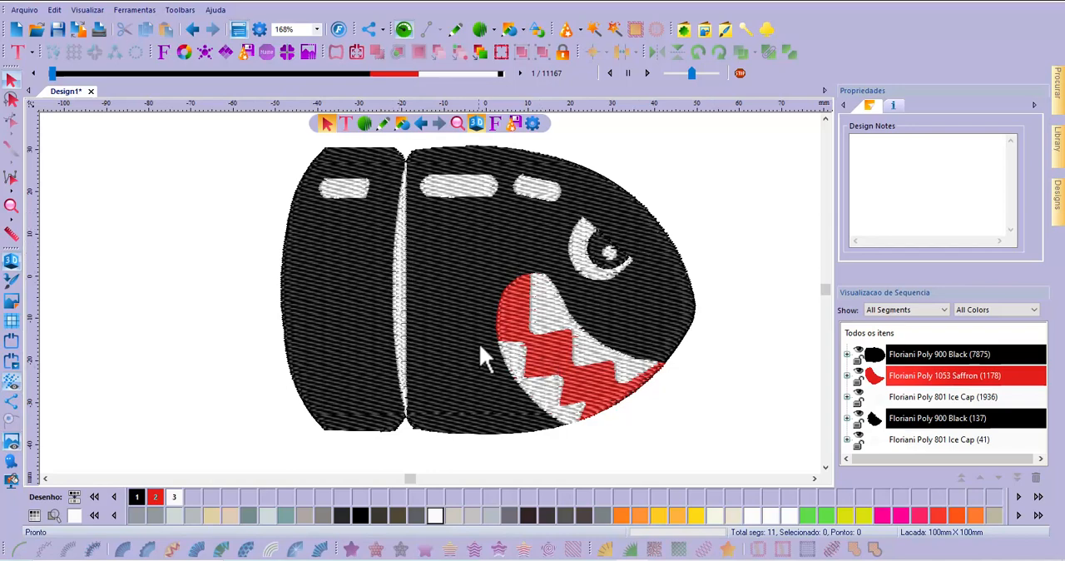
# Convert the white seam between the two body sections from fill to a simple run stitch
pyautogui.click(402, 284)
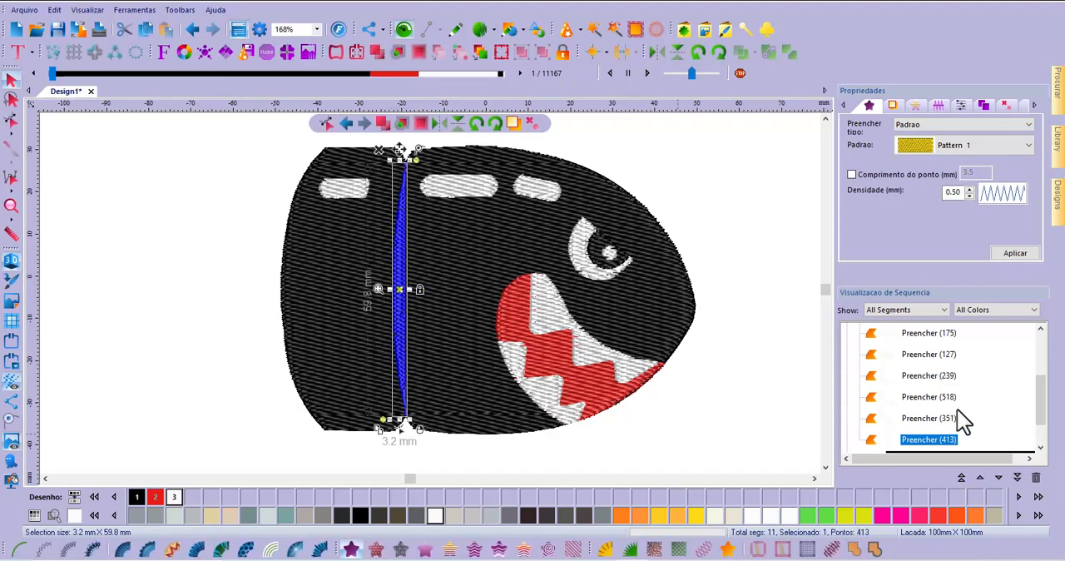
pyautogui.scroll(-1, 958, 408)
pyautogui.scroll(1, 959, 406)
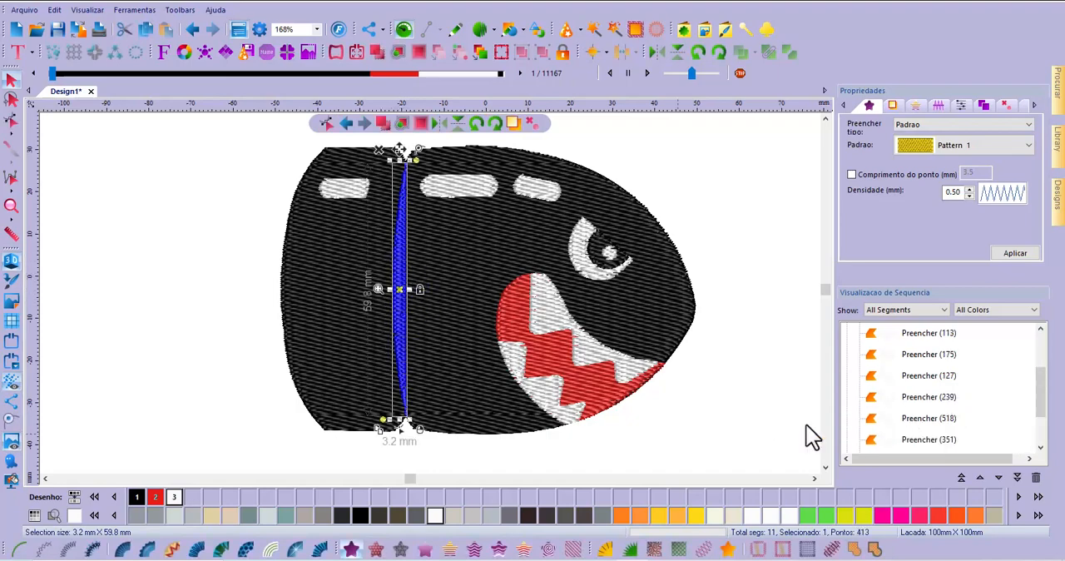
pyautogui.click(18, 551)
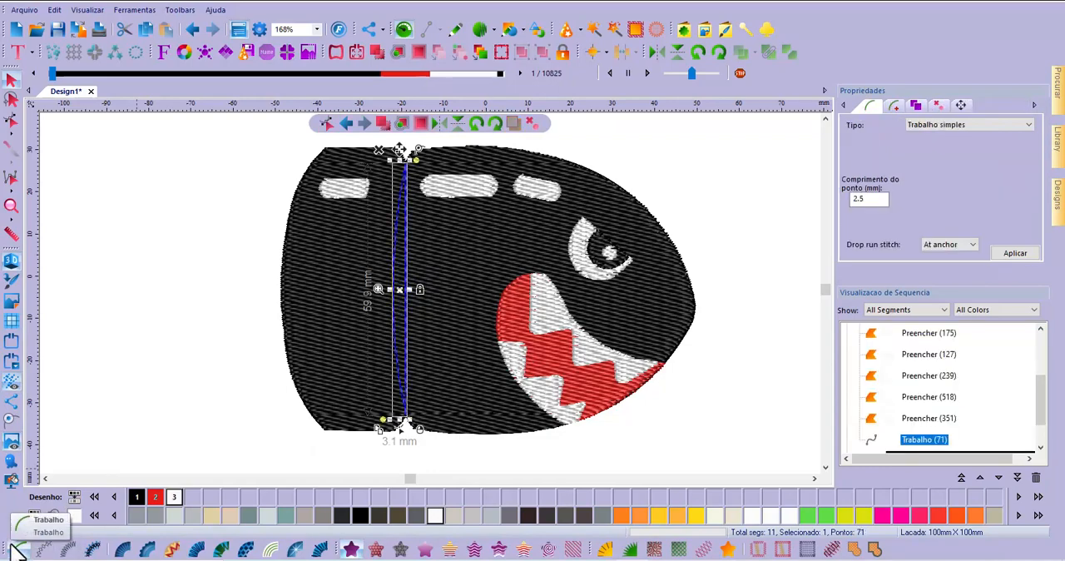
# Delete the straight side of the seam's run stitch outline, keeping only the curved line
pyautogui.scroll(3, 400, 304)
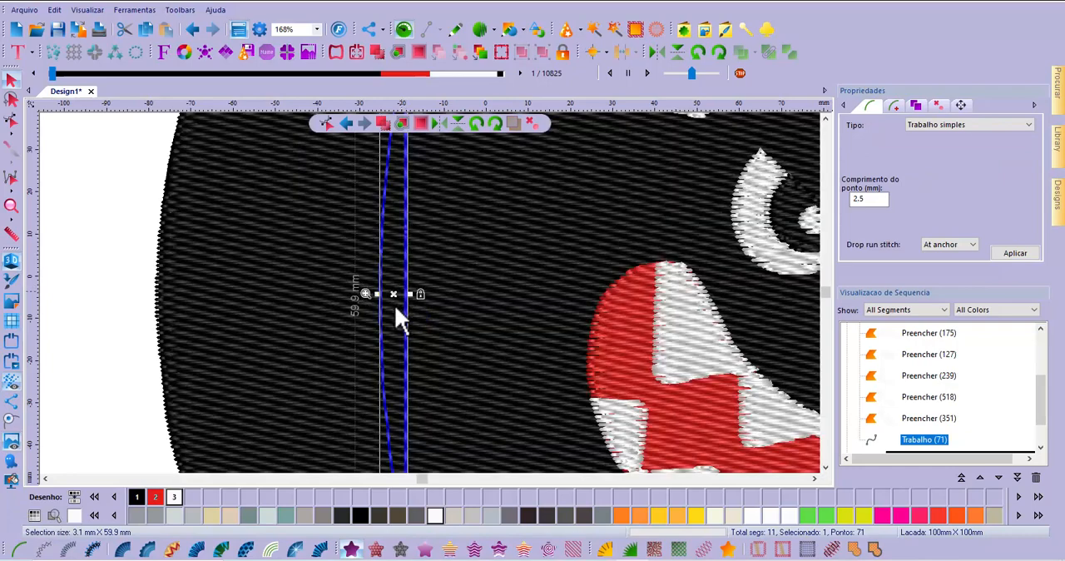
pyautogui.scroll(3, 397, 316)
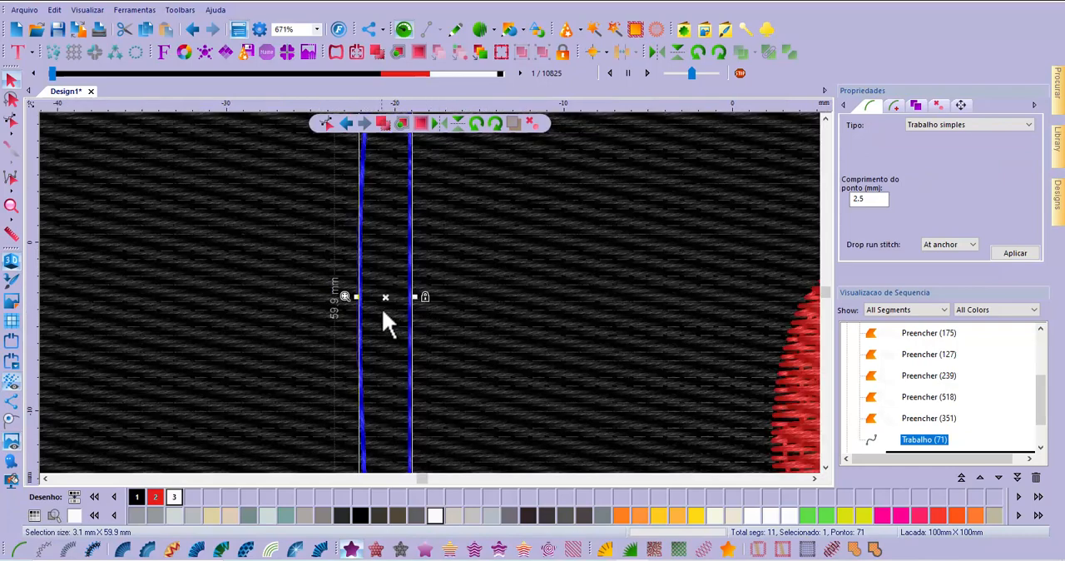
pyautogui.scroll(-2, 365, 336)
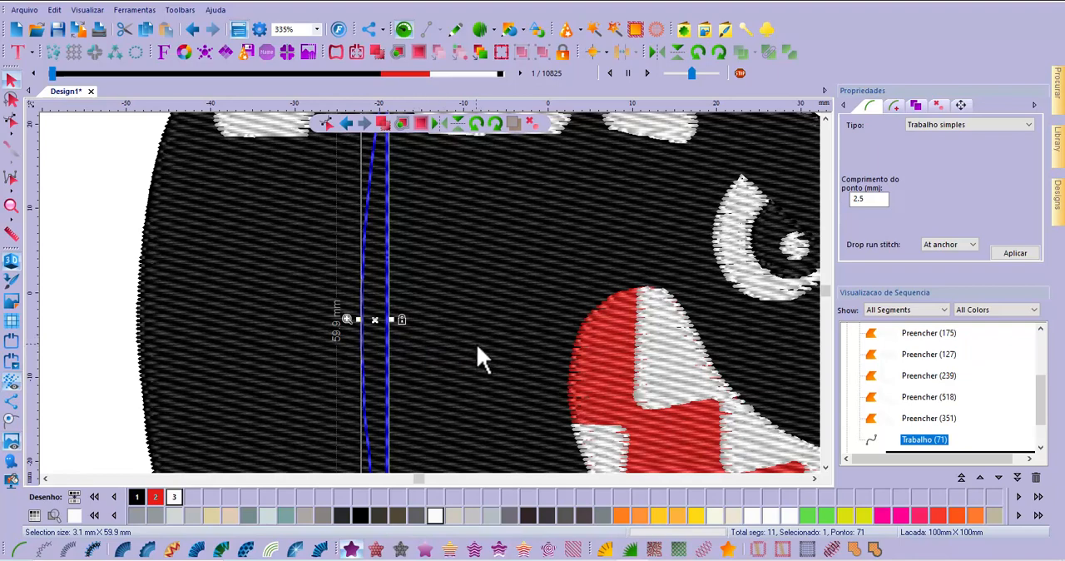
pyautogui.click(12, 122)
pyautogui.click(385, 333)
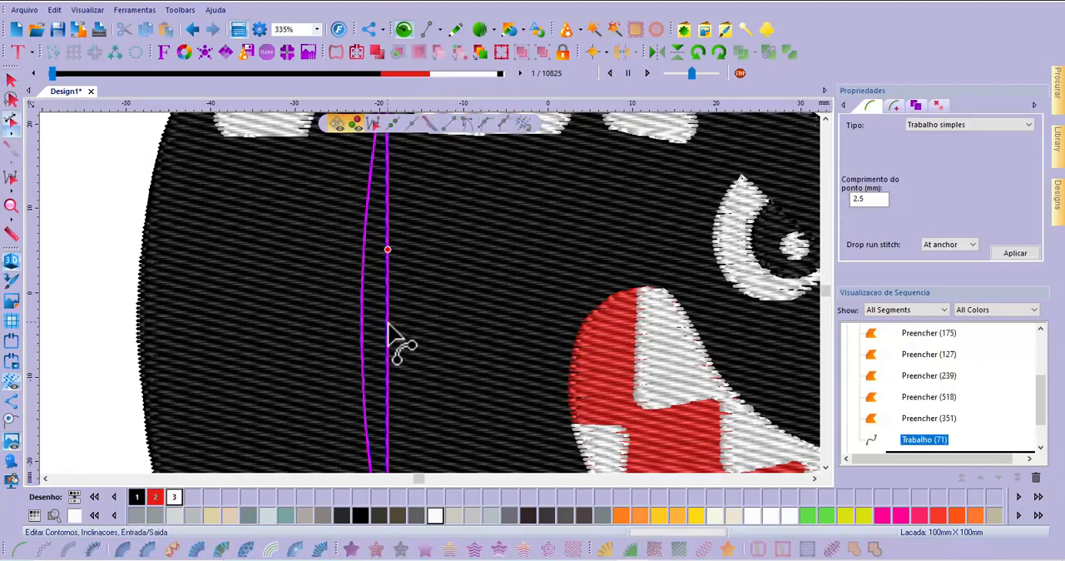
pyautogui.moveTo(375, 328)
pyautogui.mouseDown()
pyautogui.moveTo(369, 345)
pyautogui.moveTo(362, 330)
pyautogui.mouseUp()
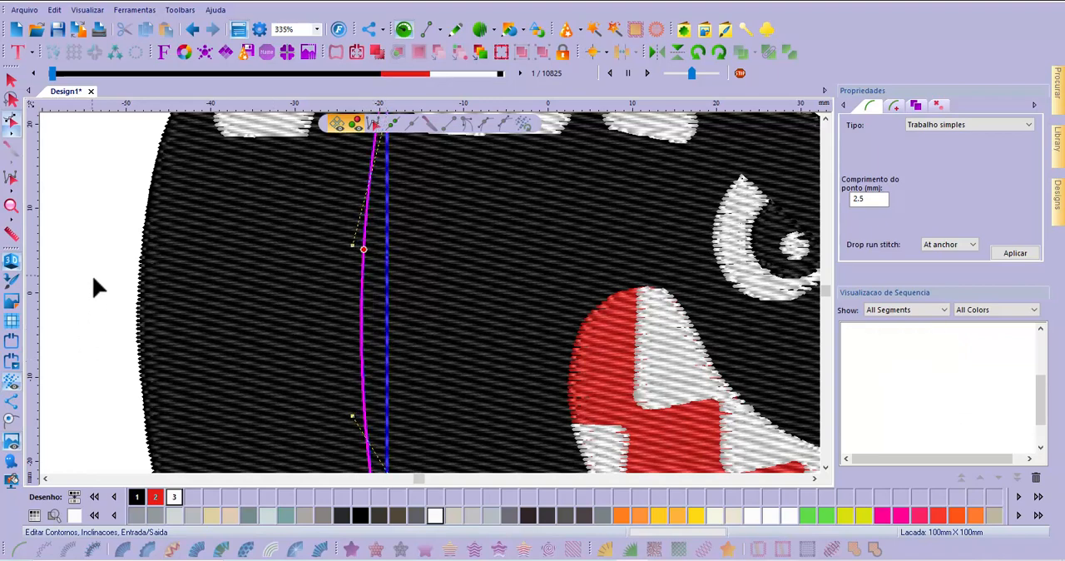
pyautogui.click(116, 289)
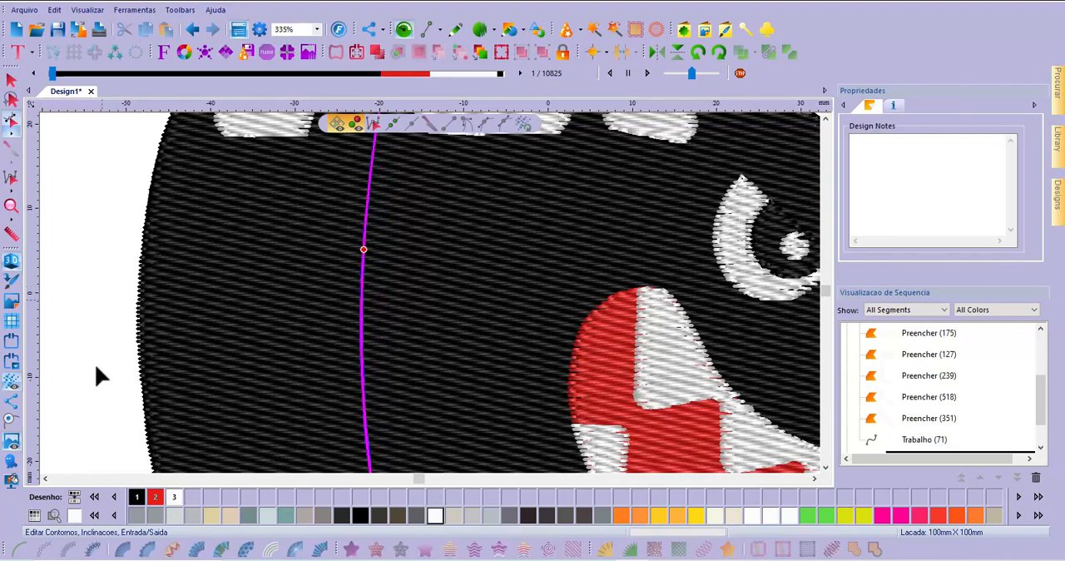
pyautogui.scroll(-5, 150, 316)
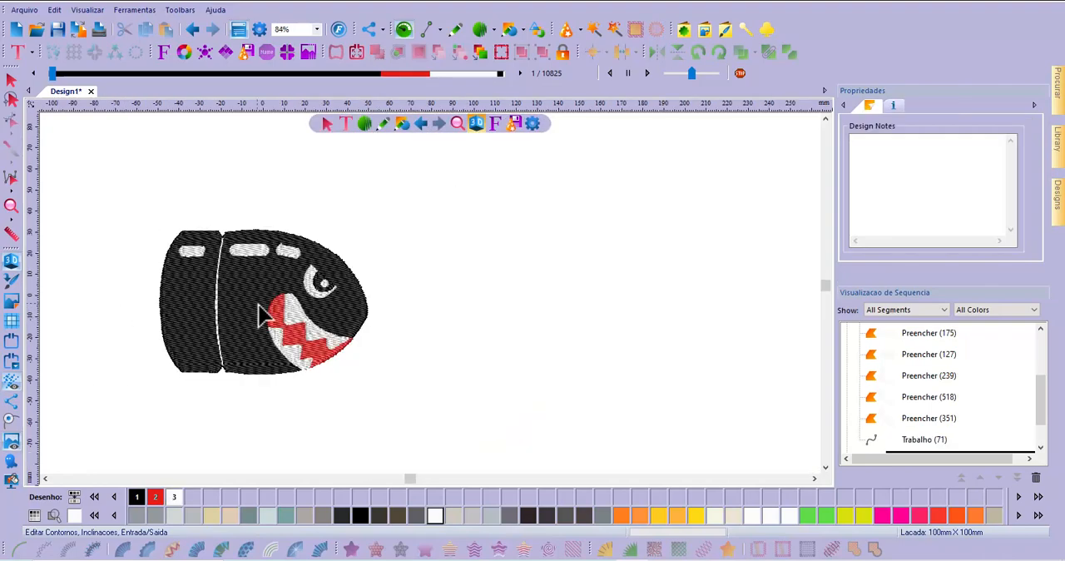
pyautogui.scroll(3, 200, 301)
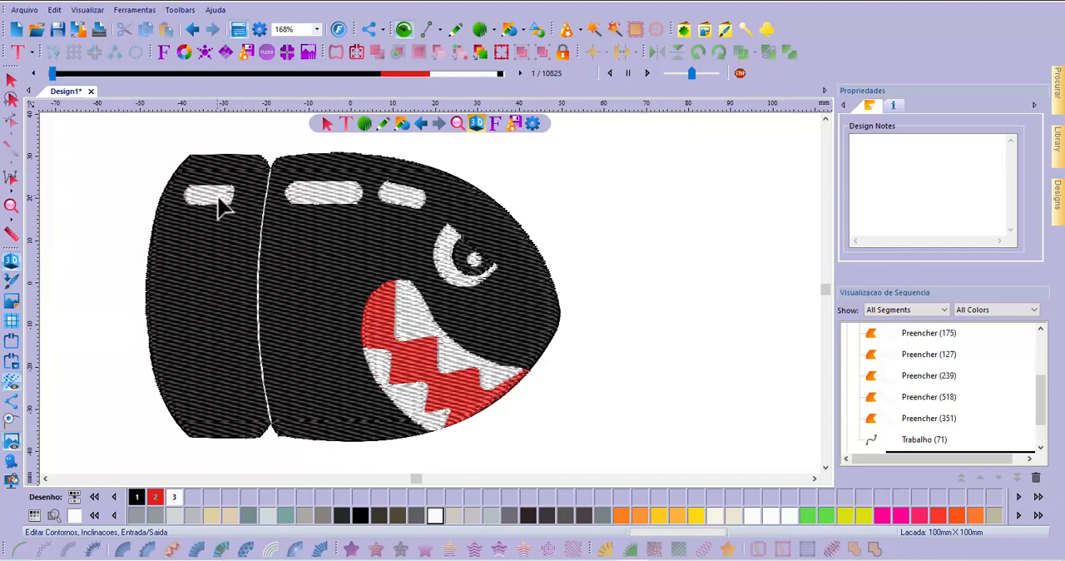
pyautogui.click(221, 208)
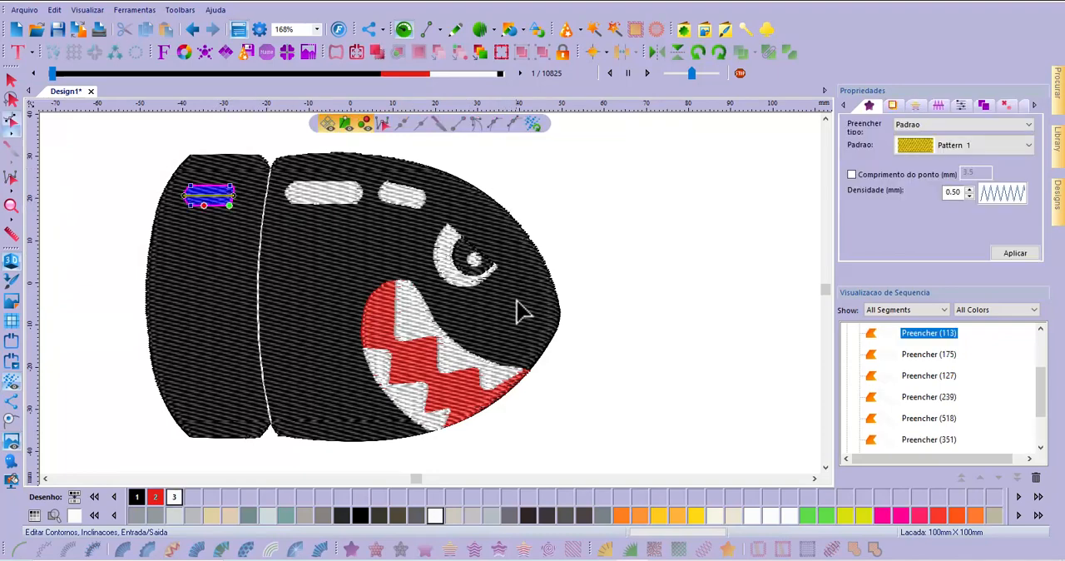
pyautogui.click(11, 80)
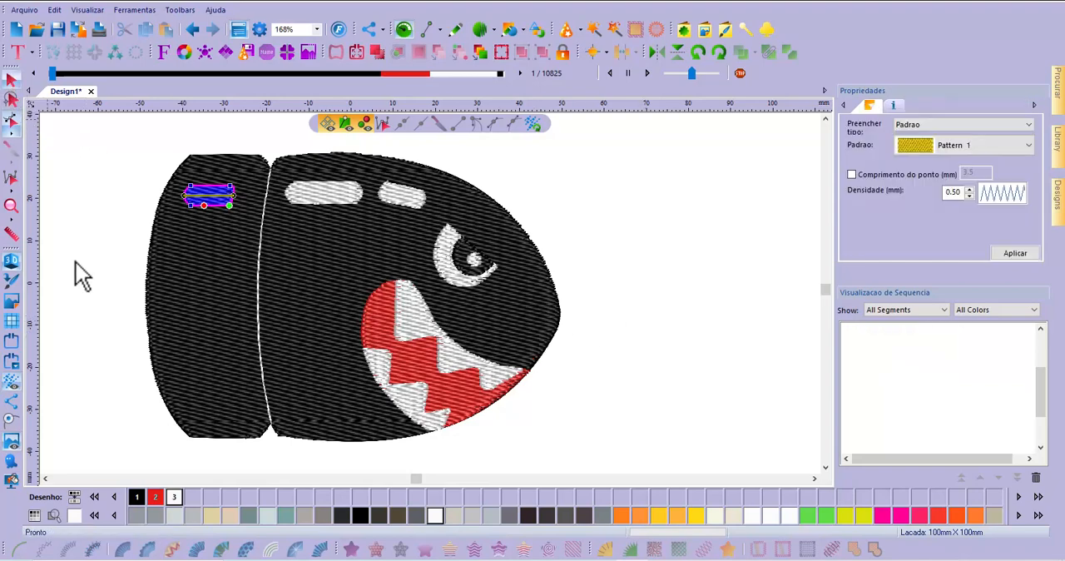
pyautogui.click(654, 283)
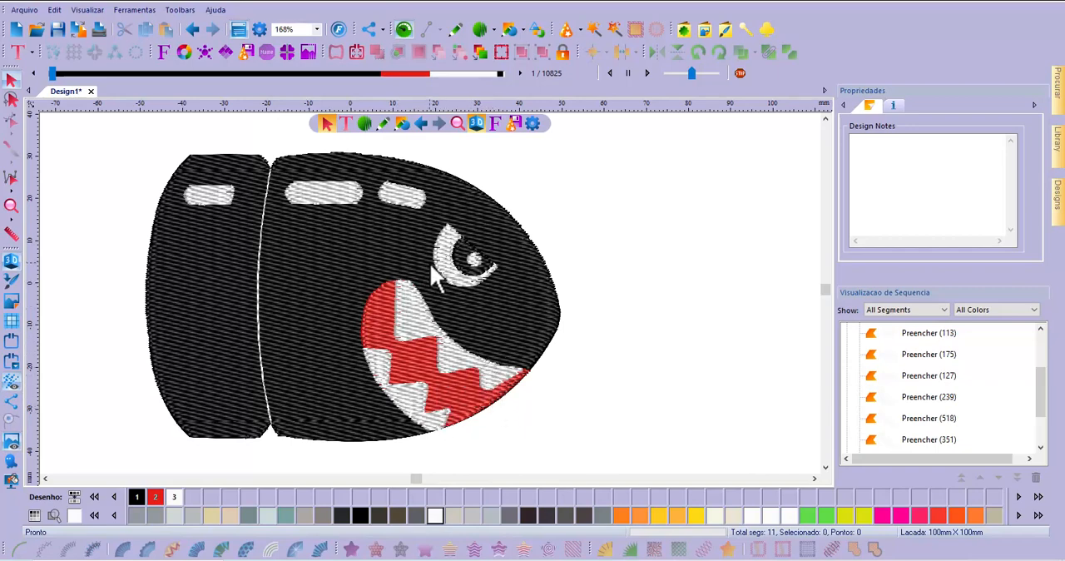
# Move the black body fill aside to inspect its stitches beneath the other shapes, and undo the move
pyautogui.click(316, 275)
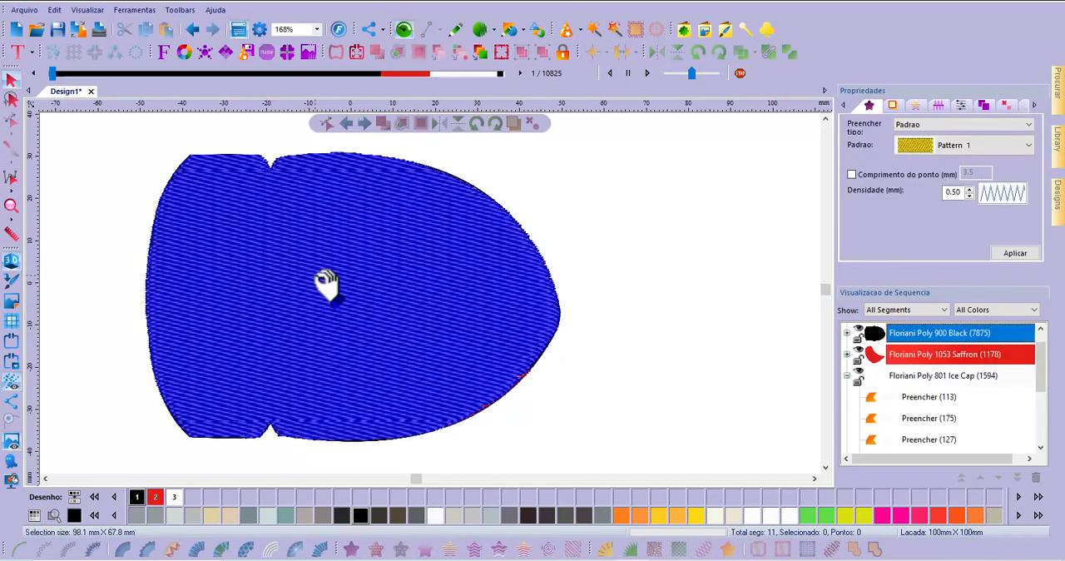
pyautogui.moveTo(325, 283); pyautogui.dragTo(529, 245)
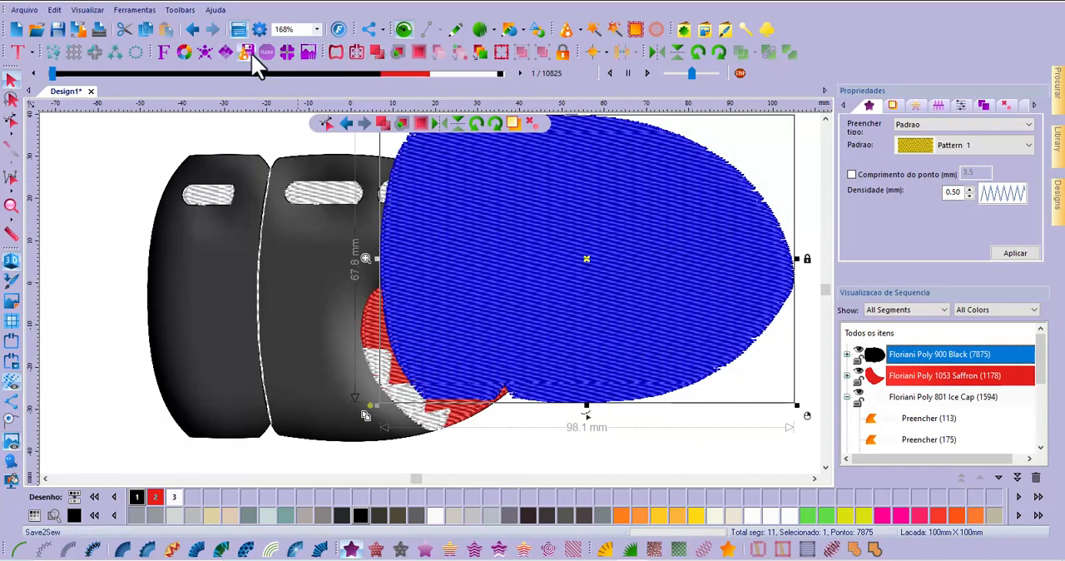
pyautogui.click(190, 50)
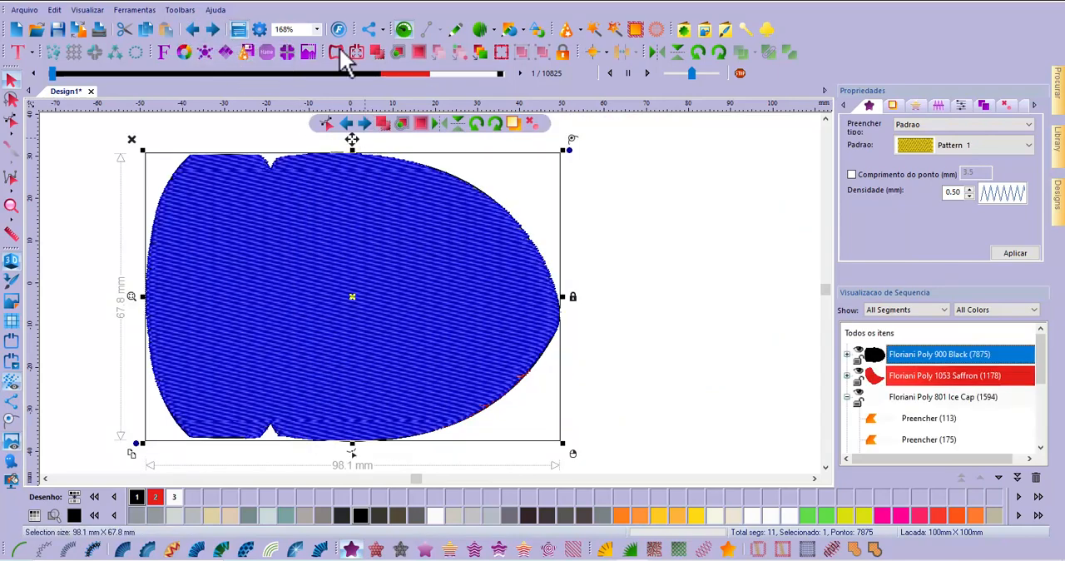
pyautogui.click(676, 296)
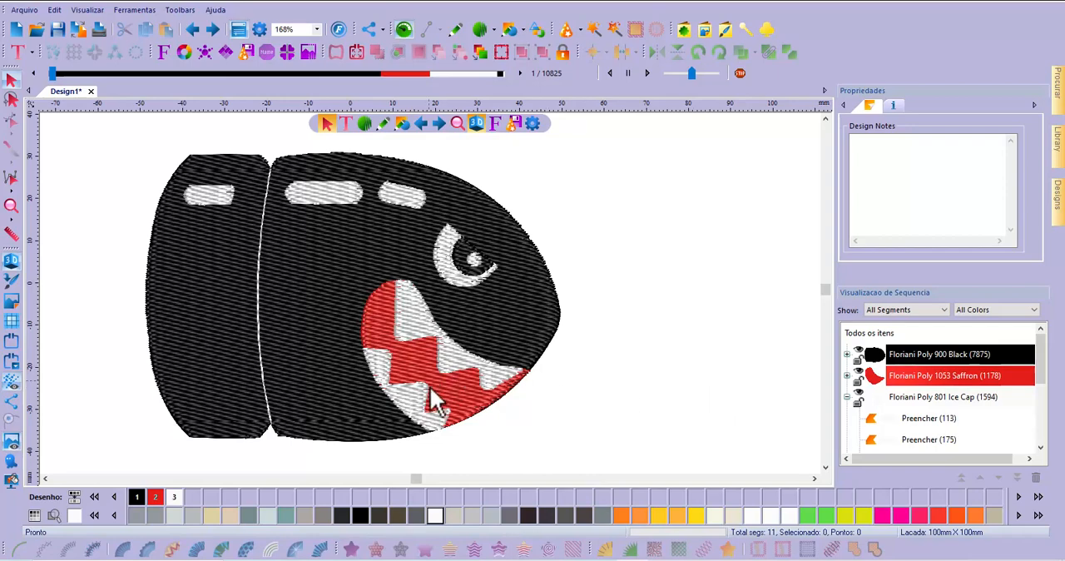
# Clip the black body fill's stitches overlapped by segments above, with an overlap distance of 1 mm
pyautogui.click(197, 283)
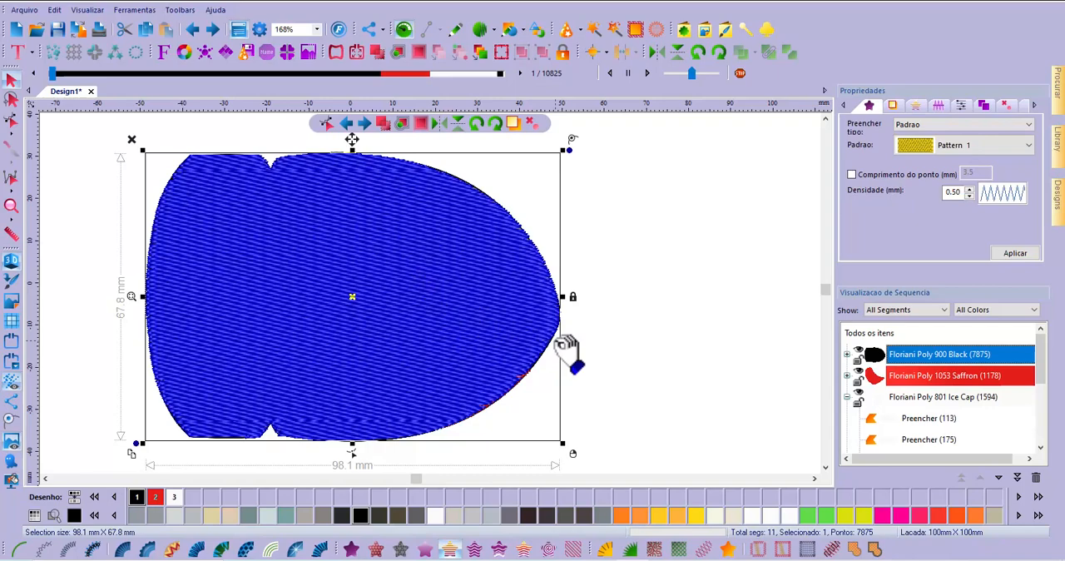
pyautogui.click(979, 106)
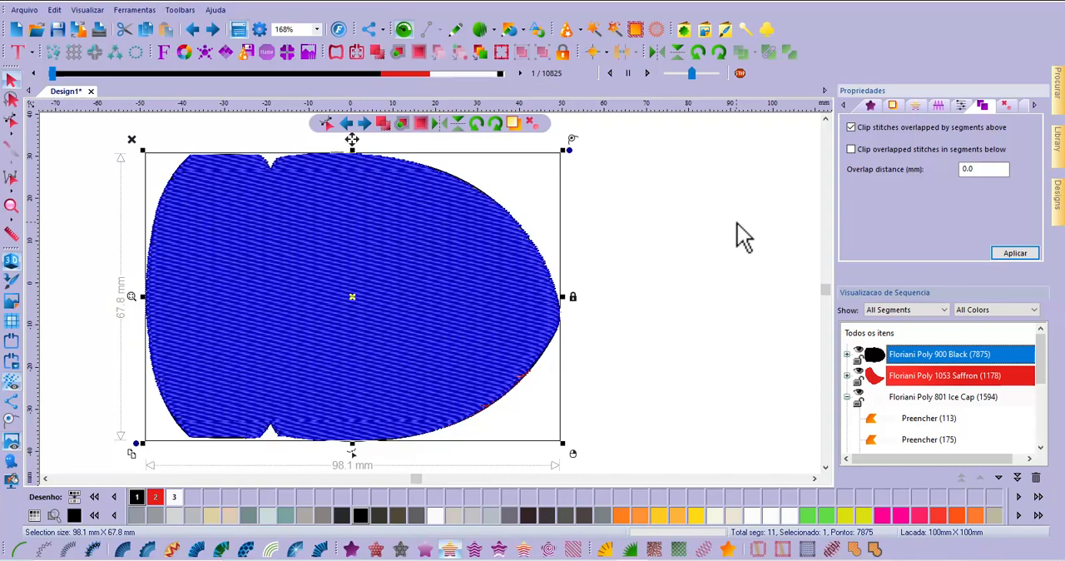
pyautogui.doubleClick(970, 170)
pyautogui.click(979, 169)
pyautogui.write('1')
pyautogui.click(1016, 253)
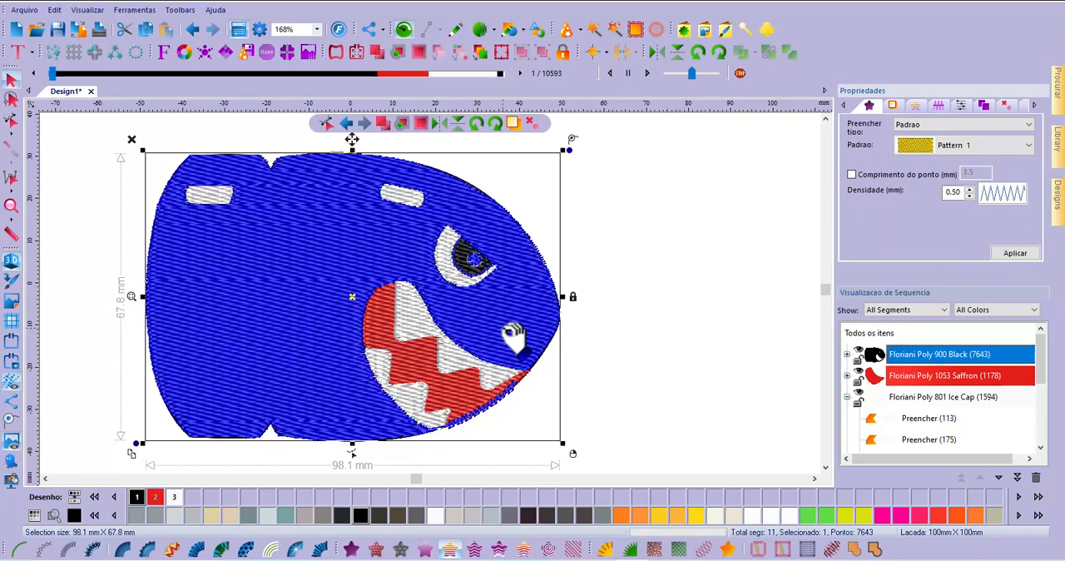
pyautogui.click(666, 328)
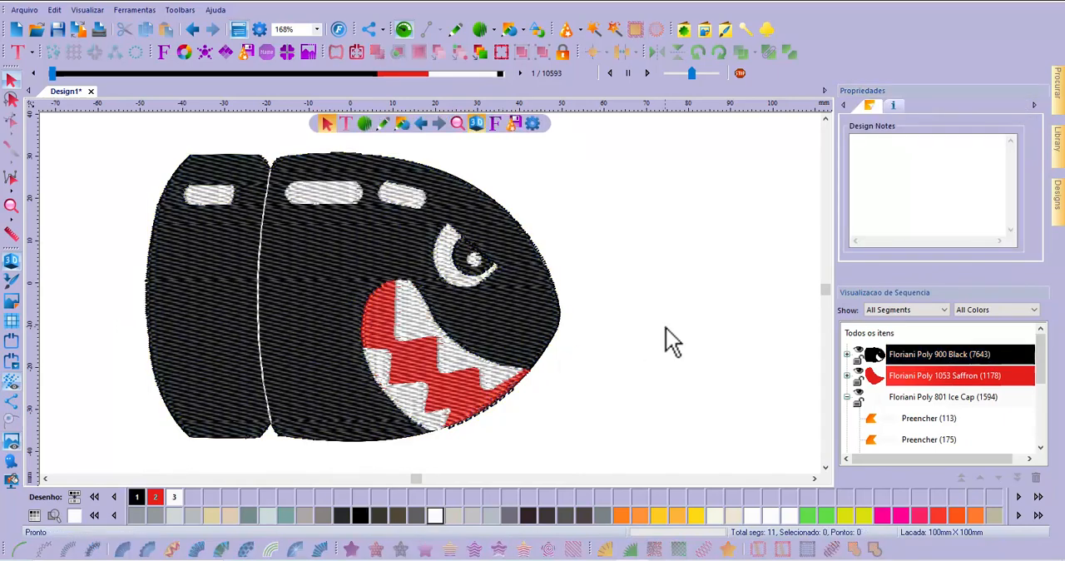
# Move the clipped black body fill aside to check the stitches removed beneath the other shapes, and undo the move
pyautogui.click(221, 314)
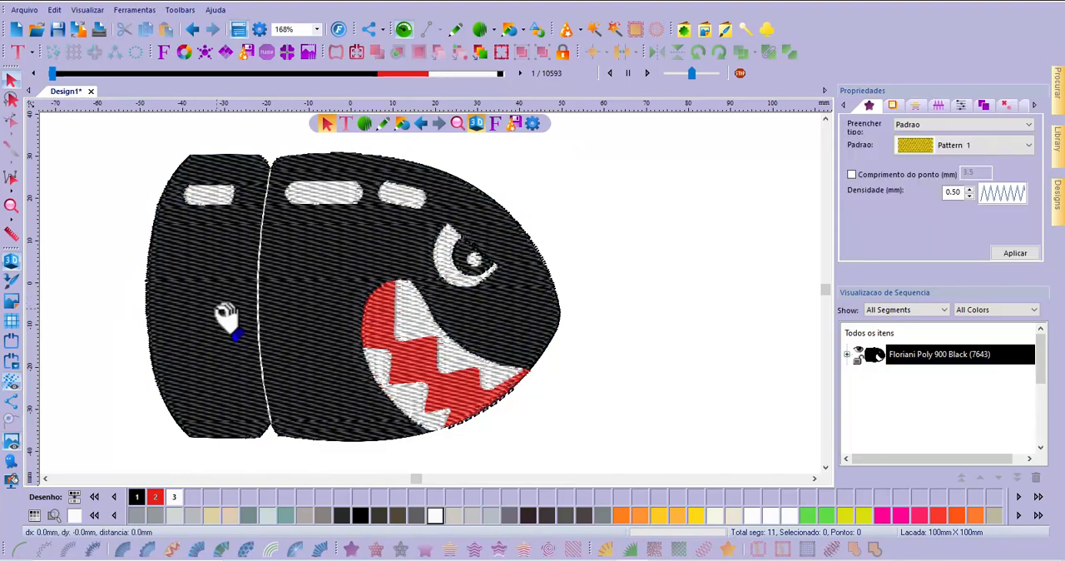
pyautogui.moveTo(226, 318); pyautogui.dragTo(479, 246)
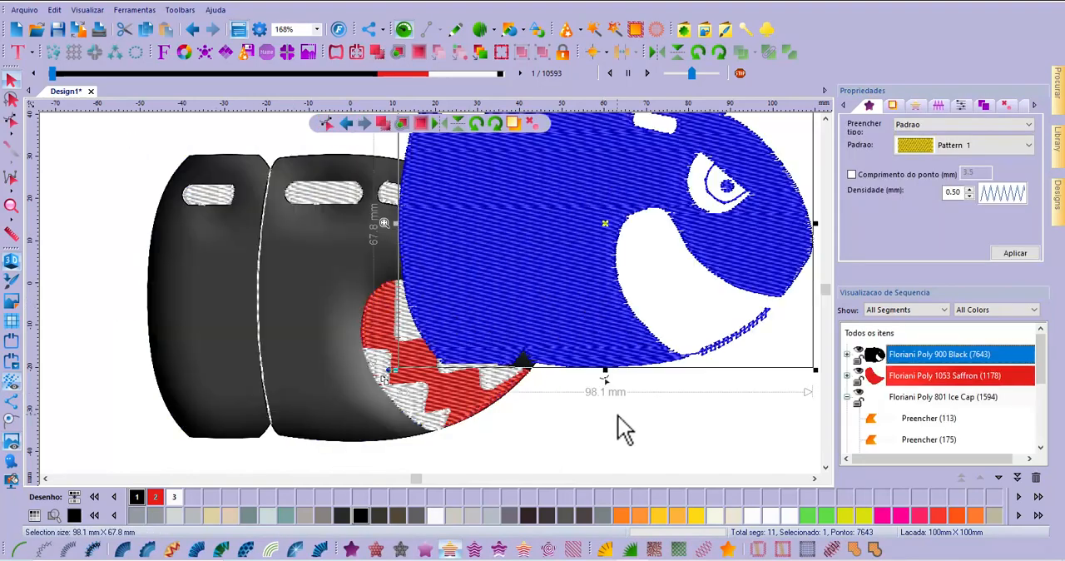
pyautogui.click(618, 420)
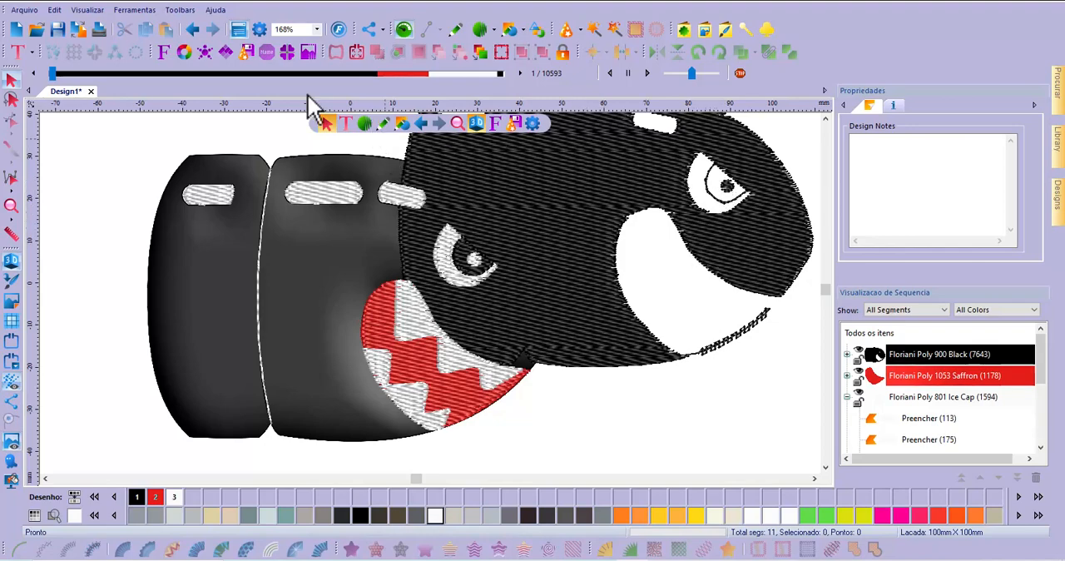
pyautogui.click(574, 389)
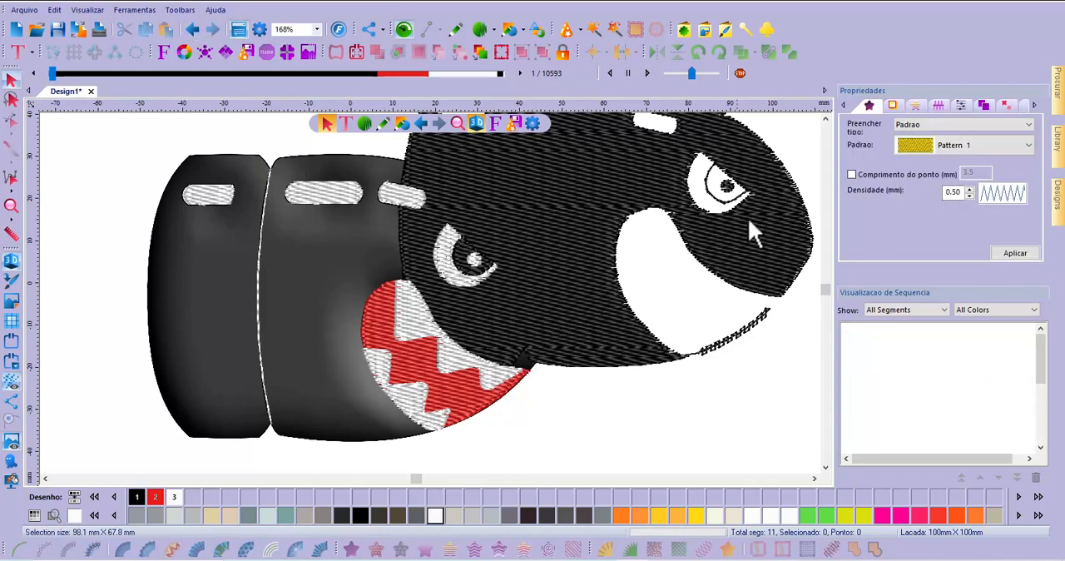
pyautogui.click(660, 318)
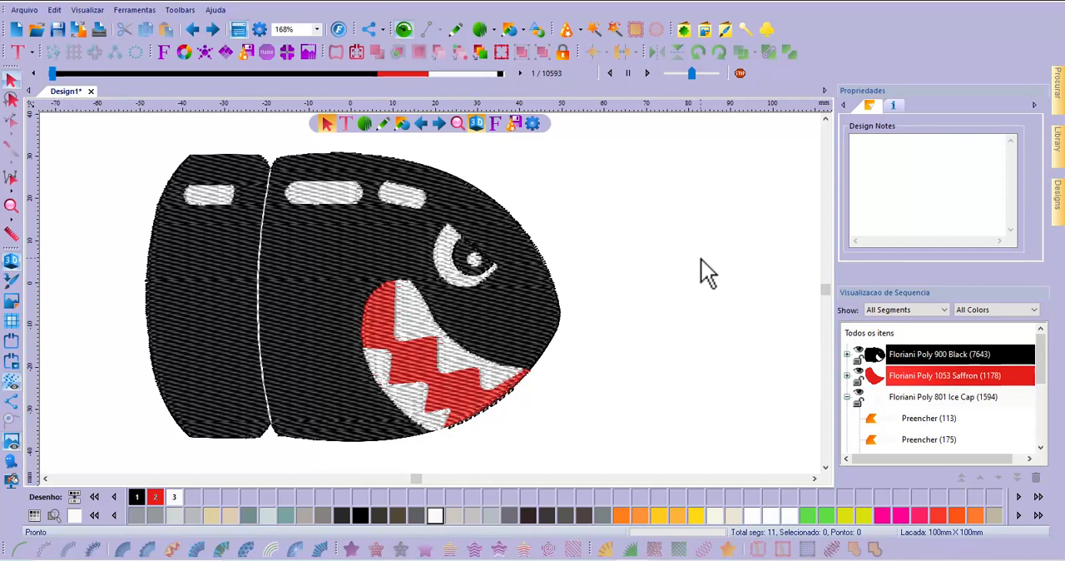
# Clip the red mouth fill's stitches overlapped by segments above, with an overlap distance of 0.1 mm
pyautogui.click(481, 408)
pyautogui.click(481, 408)
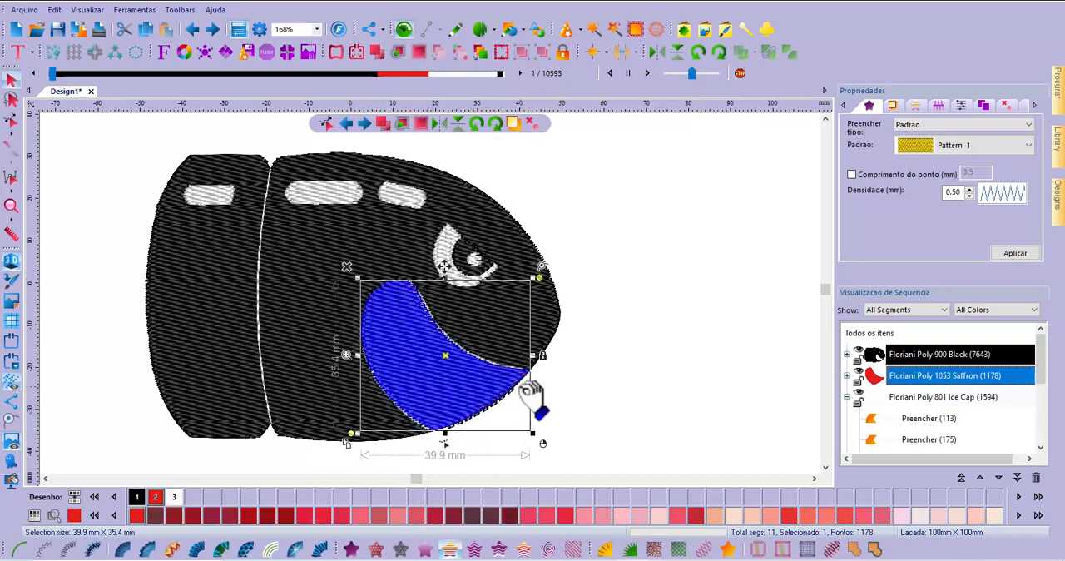
pyautogui.click(692, 385)
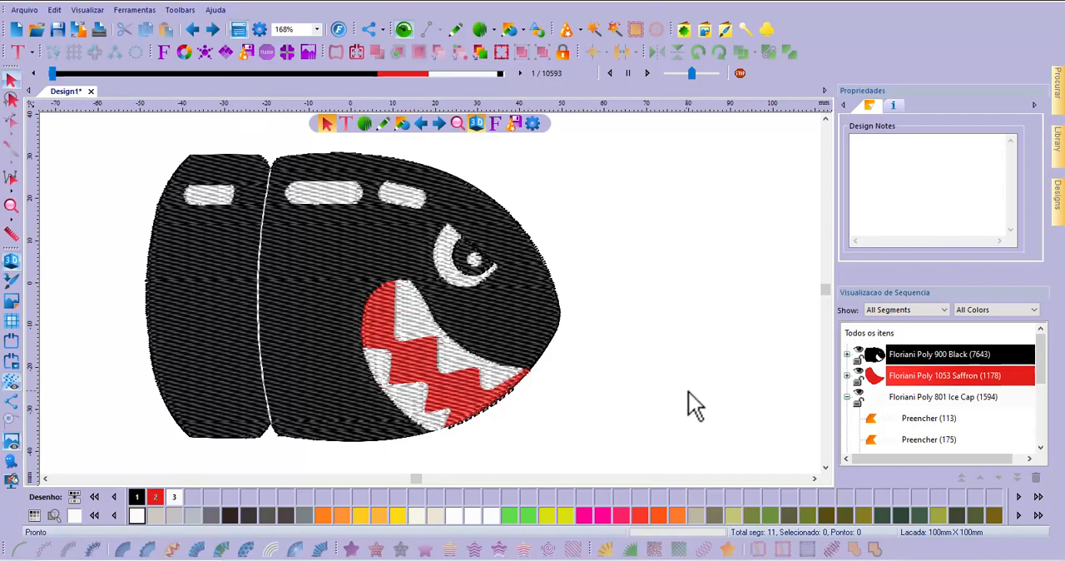
pyautogui.click(466, 410)
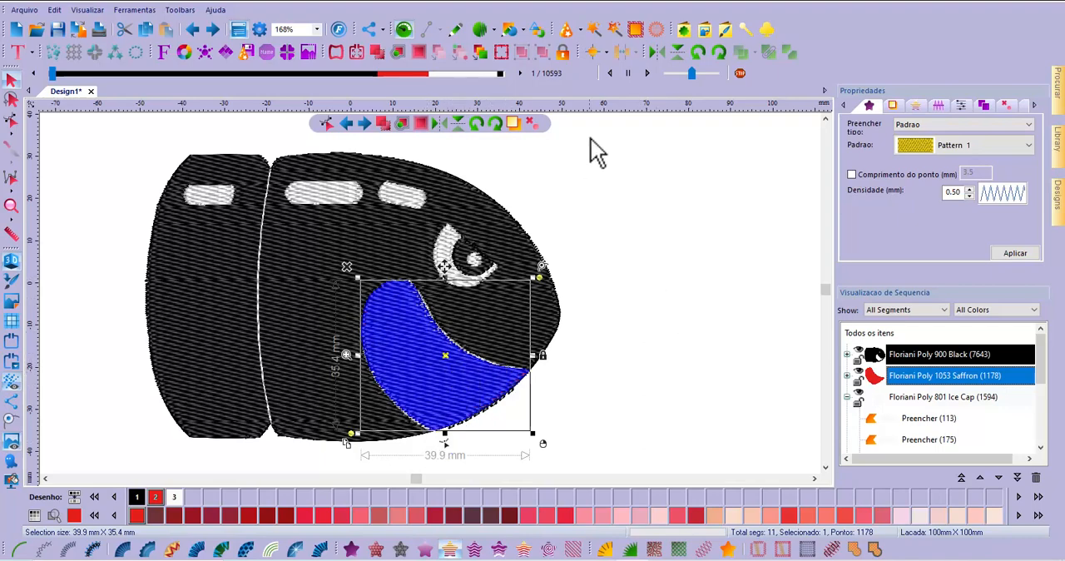
pyautogui.click(983, 106)
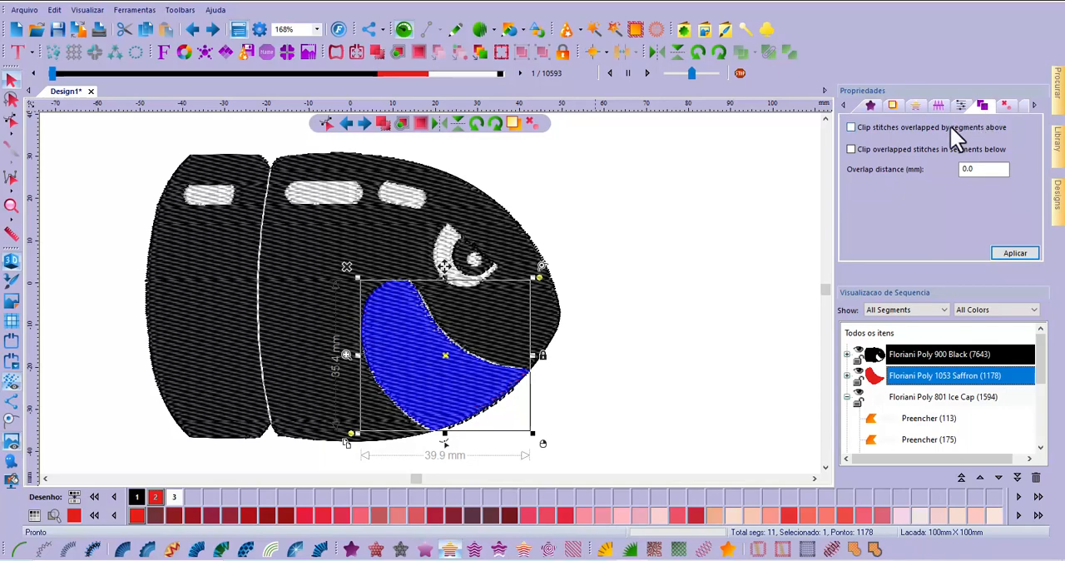
pyautogui.click(851, 128)
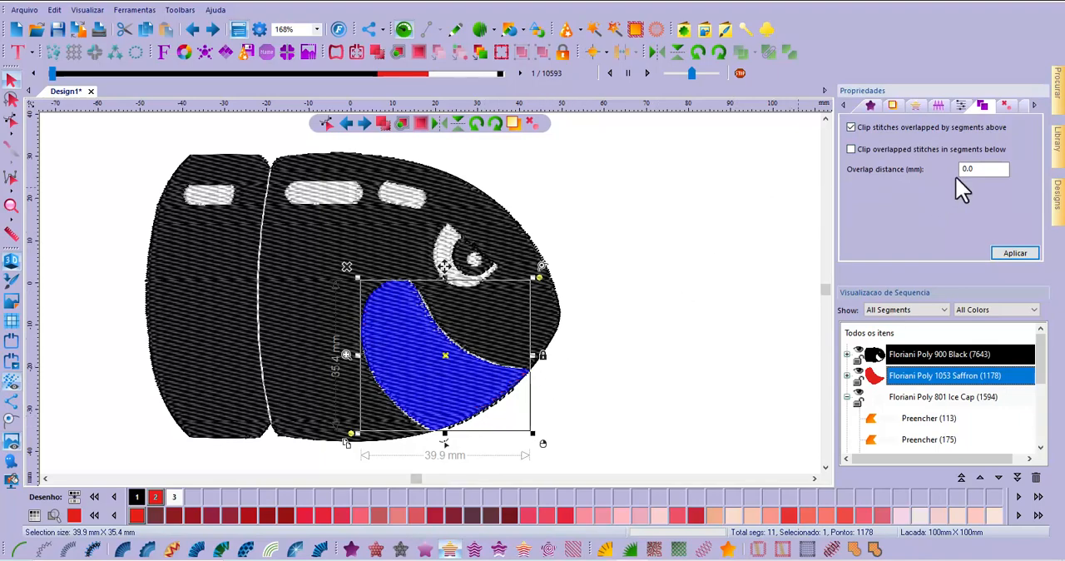
pyautogui.click(982, 169)
pyautogui.click(1015, 253)
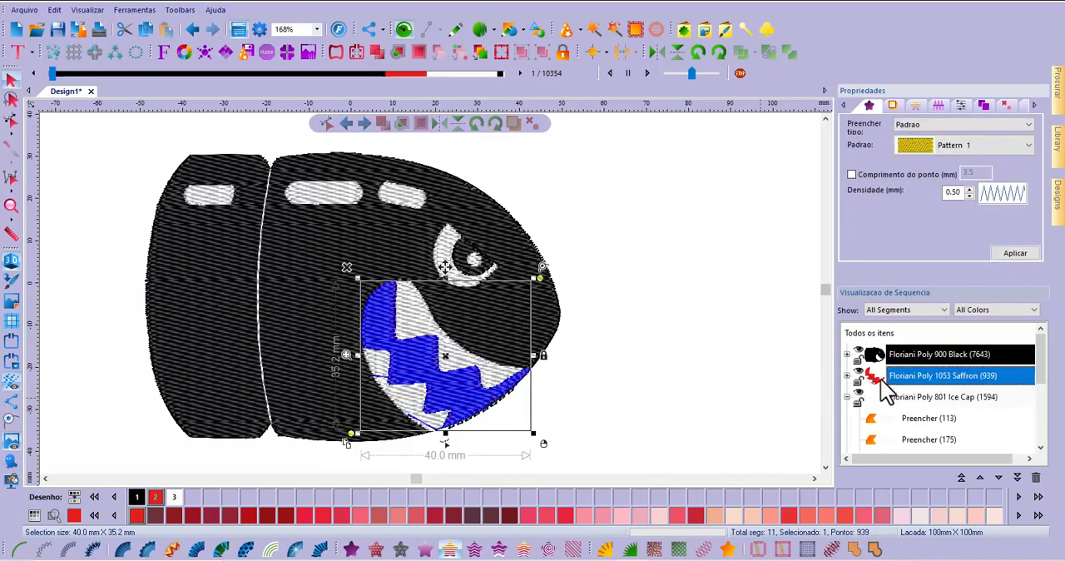
pyautogui.click(790, 398)
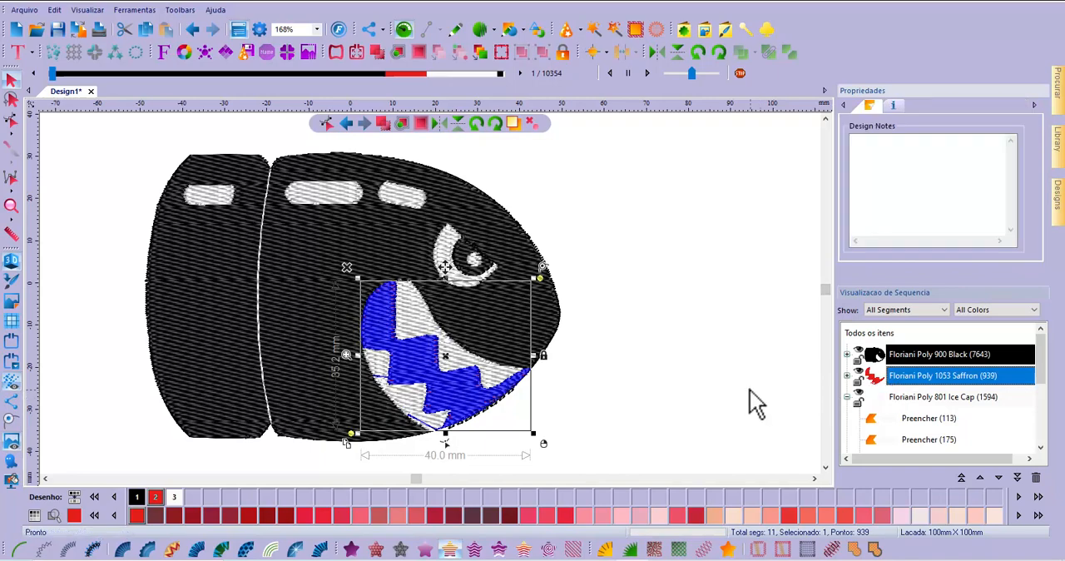
# Move the red mouth fill aside to inspect its clipped stitches beneath the teeth, and undo the move
pyautogui.click(464, 394)
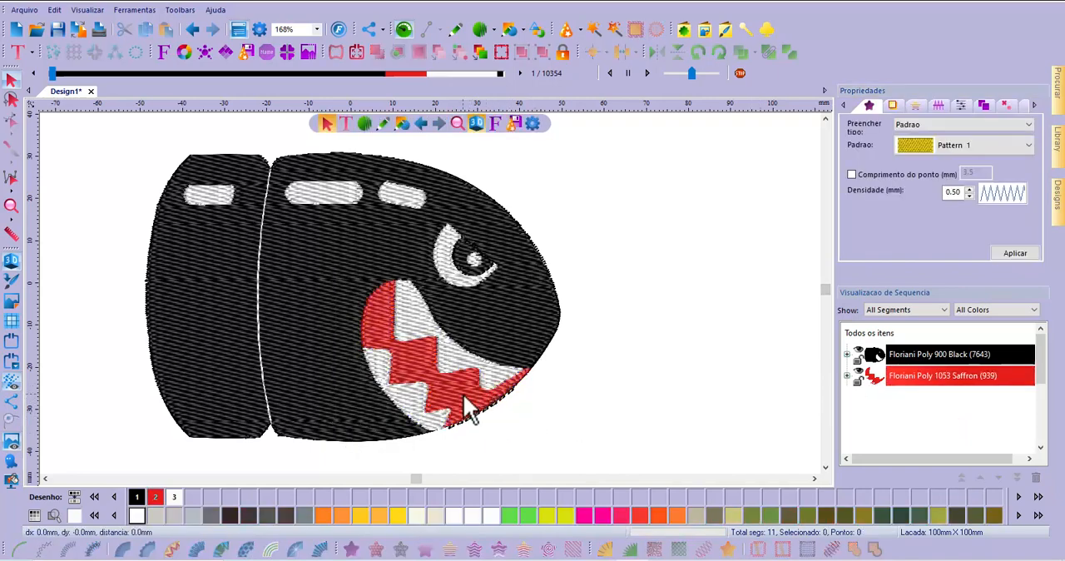
pyautogui.moveTo(463, 394); pyautogui.dragTo(687, 314)
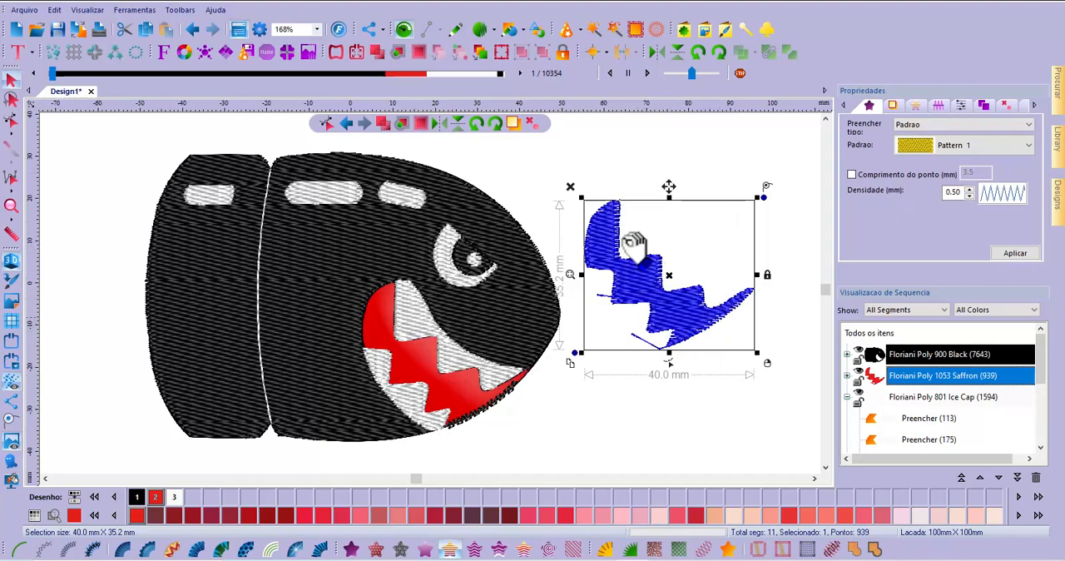
pyautogui.click(192, 31)
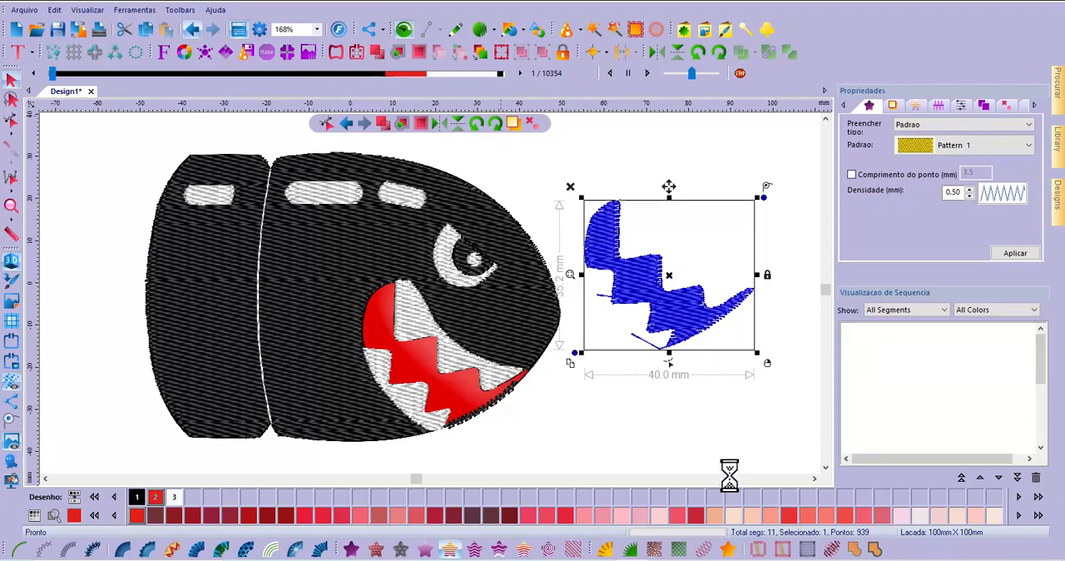
pyautogui.click(708, 372)
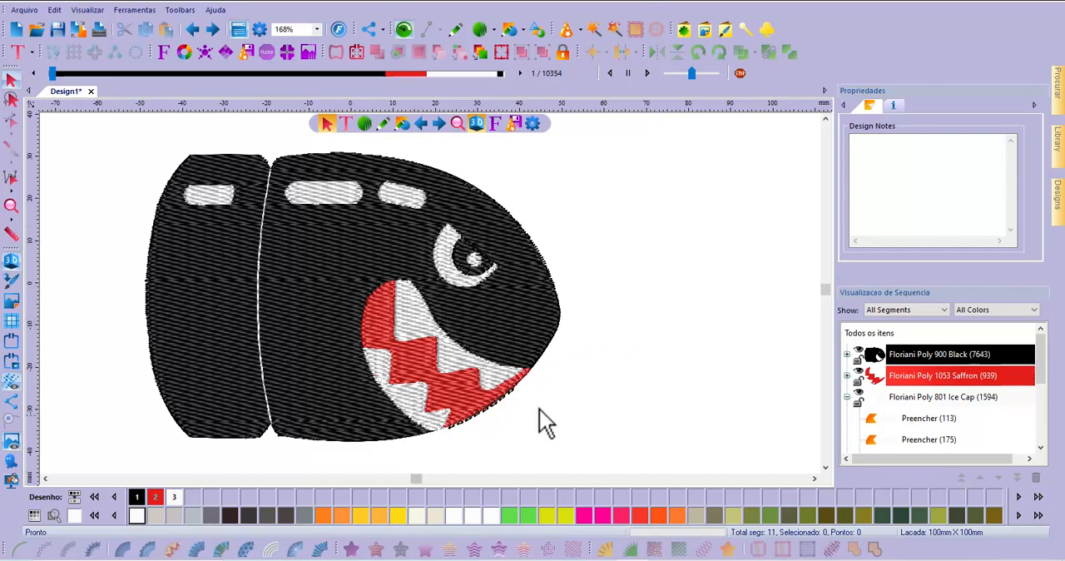
# Tilt the black body fill's inclination line diagonally, from the upper rear edge down to the lower edge near the mouth
pyautogui.click(329, 274)
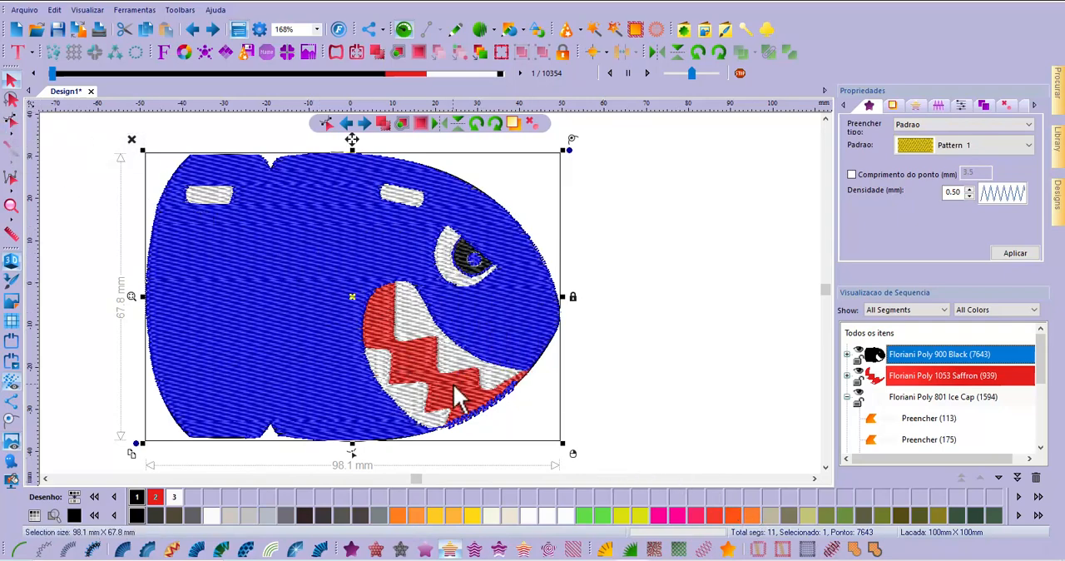
pyautogui.click(10, 122)
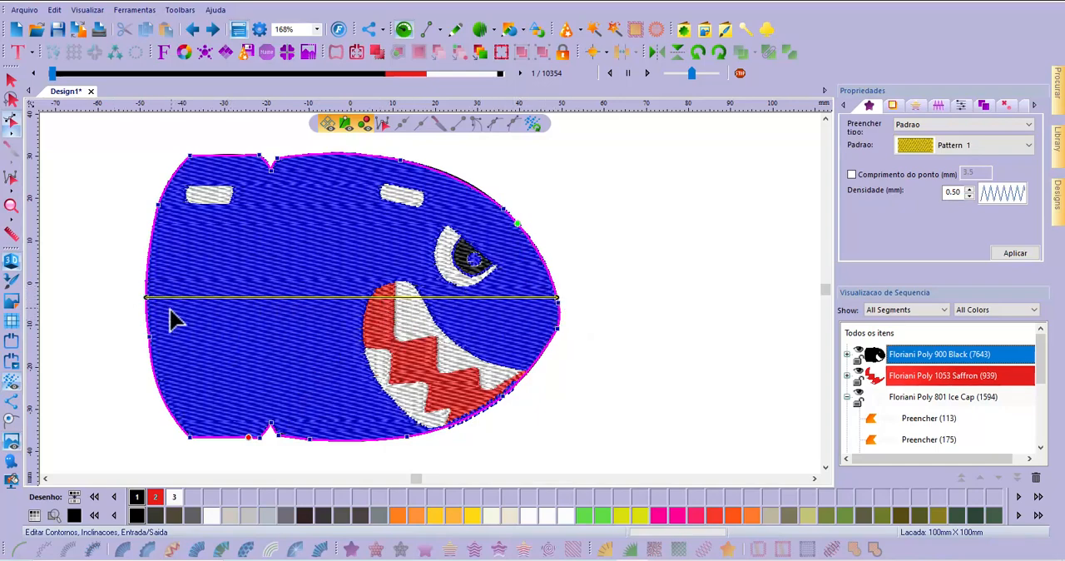
pyautogui.moveTo(150, 303); pyautogui.dragTo(165, 213)
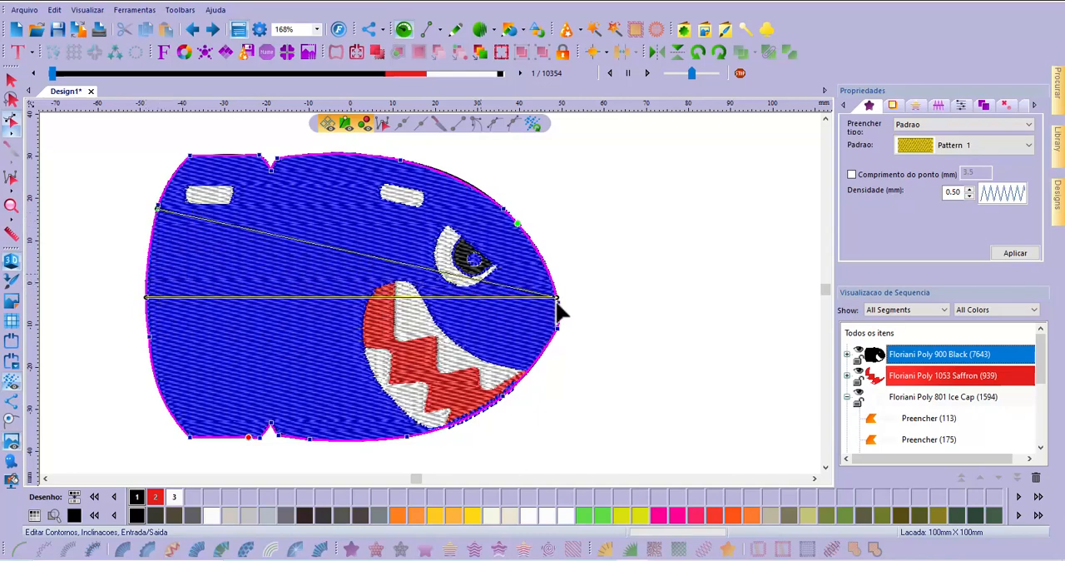
pyautogui.moveTo(557, 298); pyautogui.dragTo(394, 430)
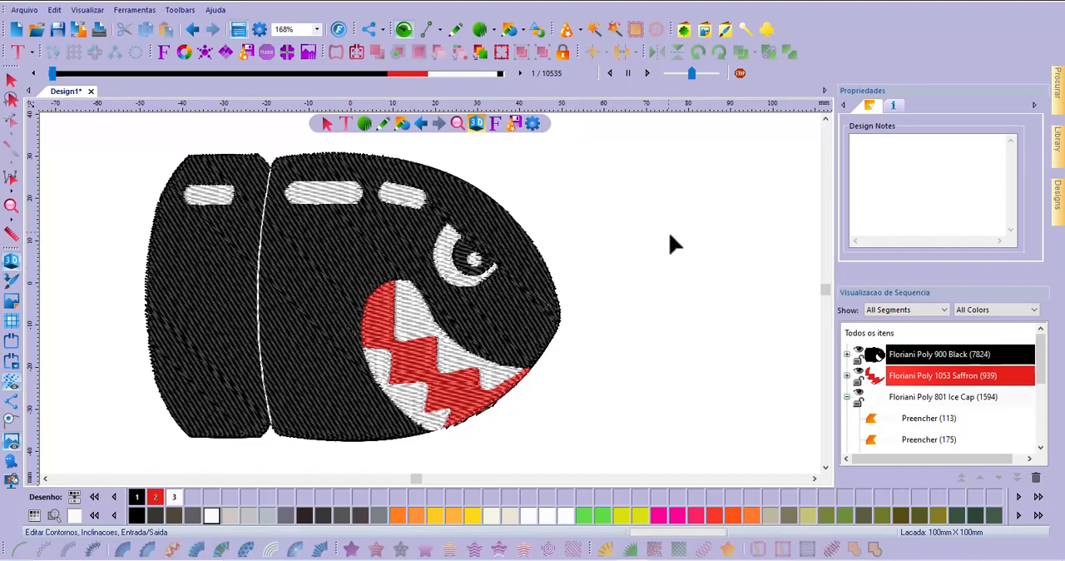
# Tilt the red mouth fill's inclination line diagonally, rising from the mouth's lower rear edge to its upper front edge
pyautogui.click(419, 372)
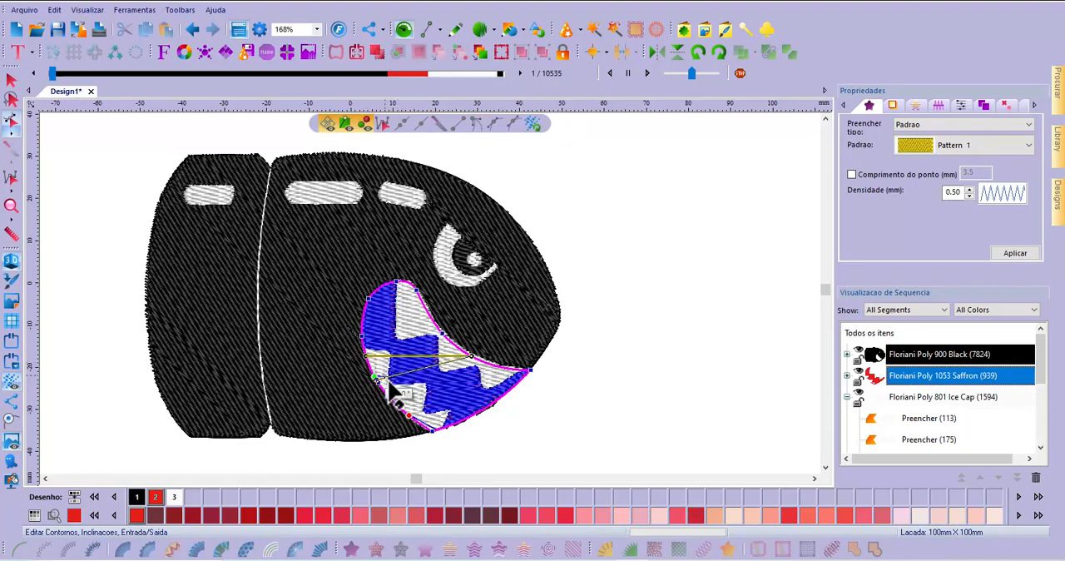
pyautogui.moveTo(390, 398); pyautogui.dragTo(476, 359)
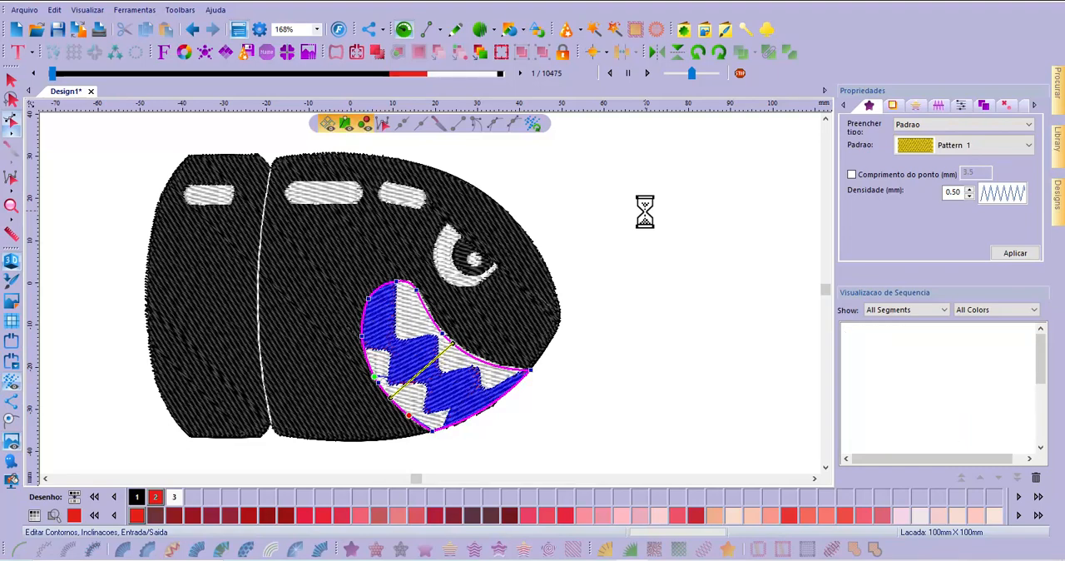
pyautogui.click(12, 80)
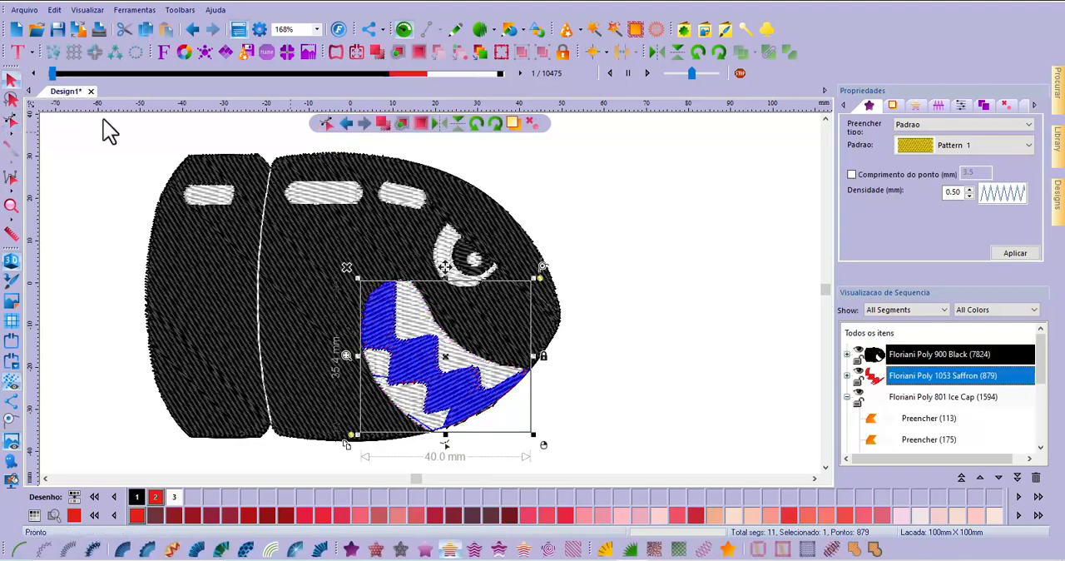
pyautogui.click(765, 255)
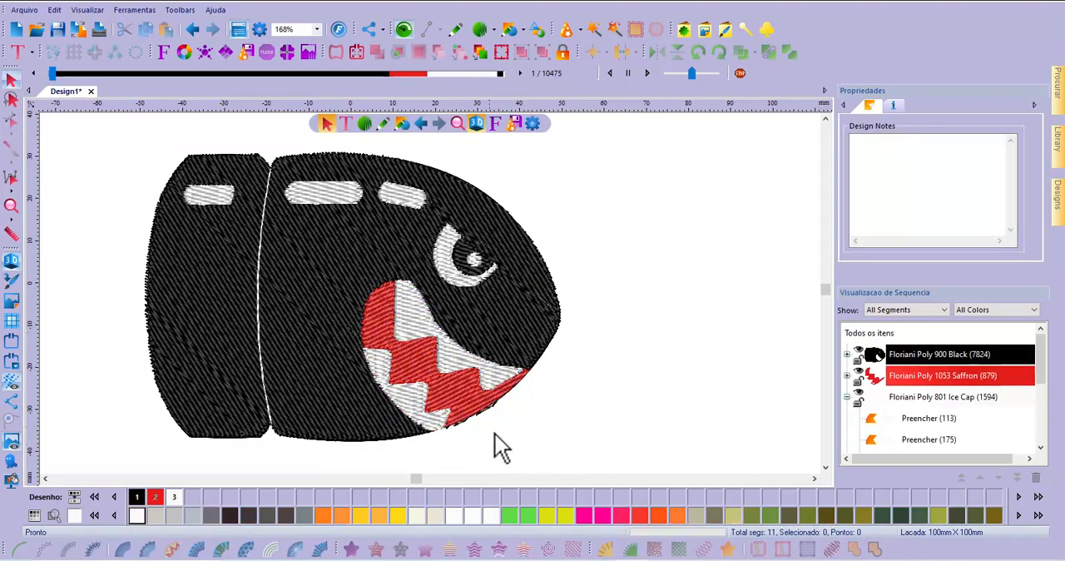
# Tilt the upper teeth fill's inclination line diagonally downward, from the first tooth's rear edge to the front tooth
pyautogui.click(426, 327)
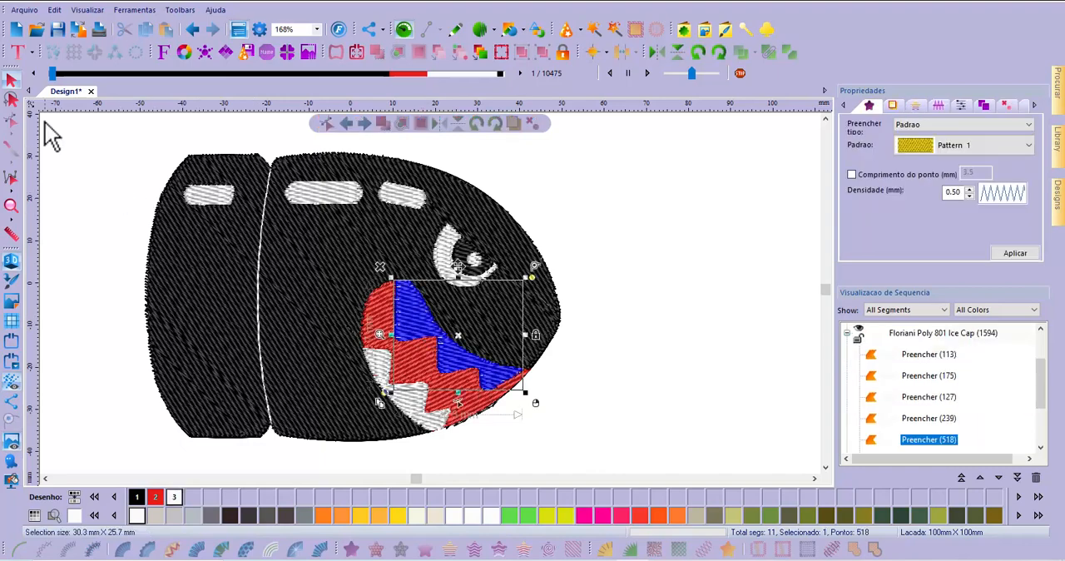
pyautogui.click(12, 122)
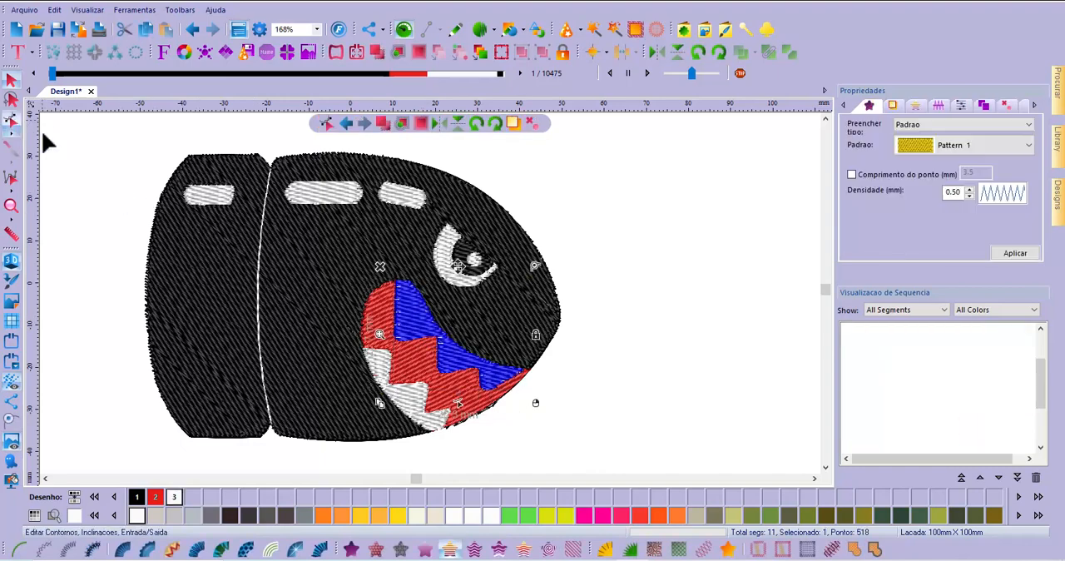
pyautogui.click(453, 355)
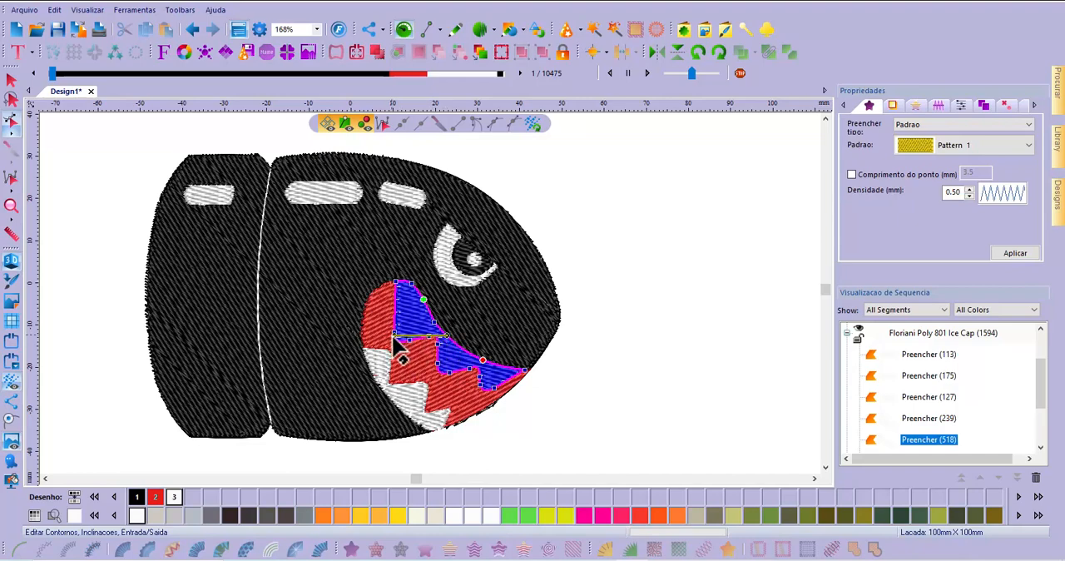
pyautogui.moveTo(395, 339); pyautogui.dragTo(396, 308)
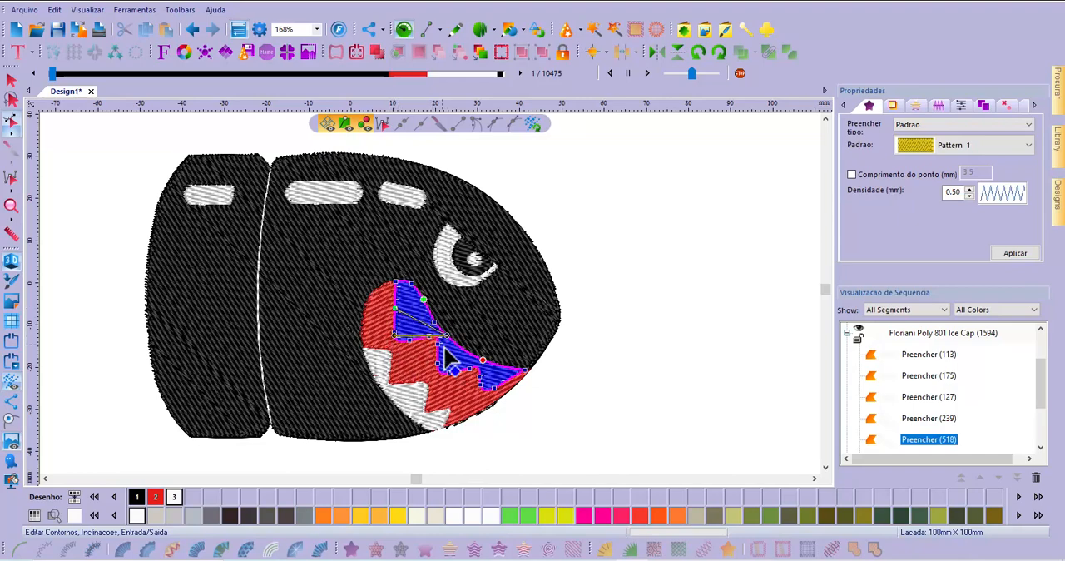
pyautogui.moveTo(447, 337); pyautogui.dragTo(510, 402)
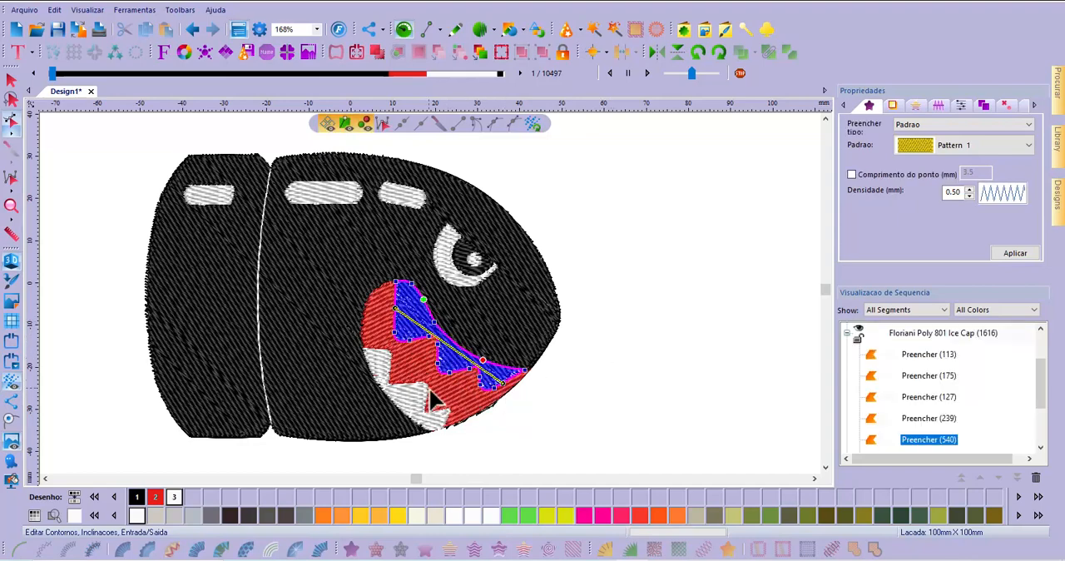
# Tilt the lower teeth fill's inclination line diagonally downward, from the top of the rear tooth to the lower front end
pyautogui.click(416, 414)
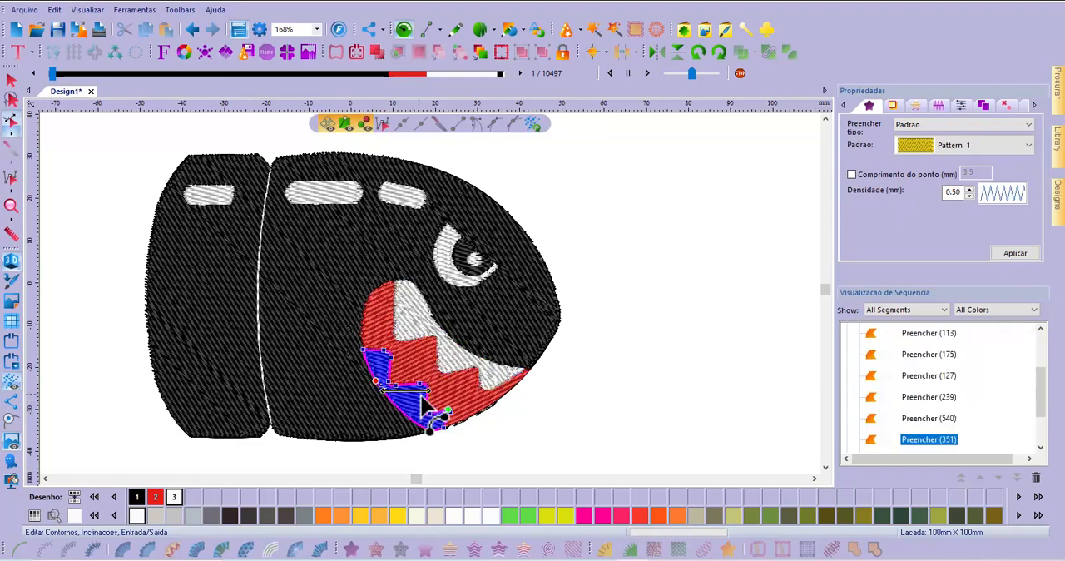
pyautogui.moveTo(374, 350); pyautogui.dragTo(374, 350)
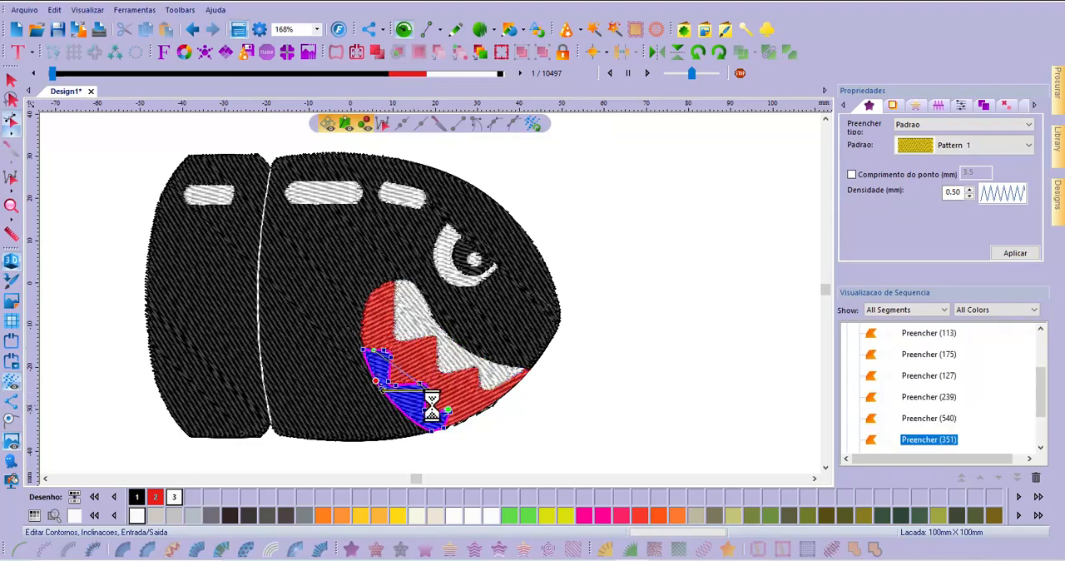
pyautogui.moveTo(428, 390); pyautogui.dragTo(447, 424)
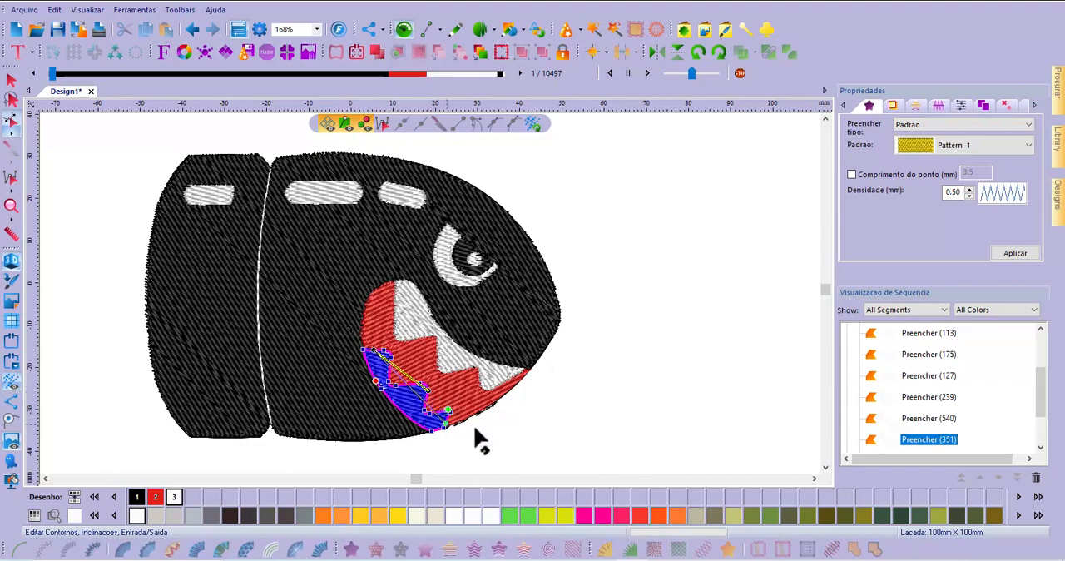
pyautogui.click(670, 347)
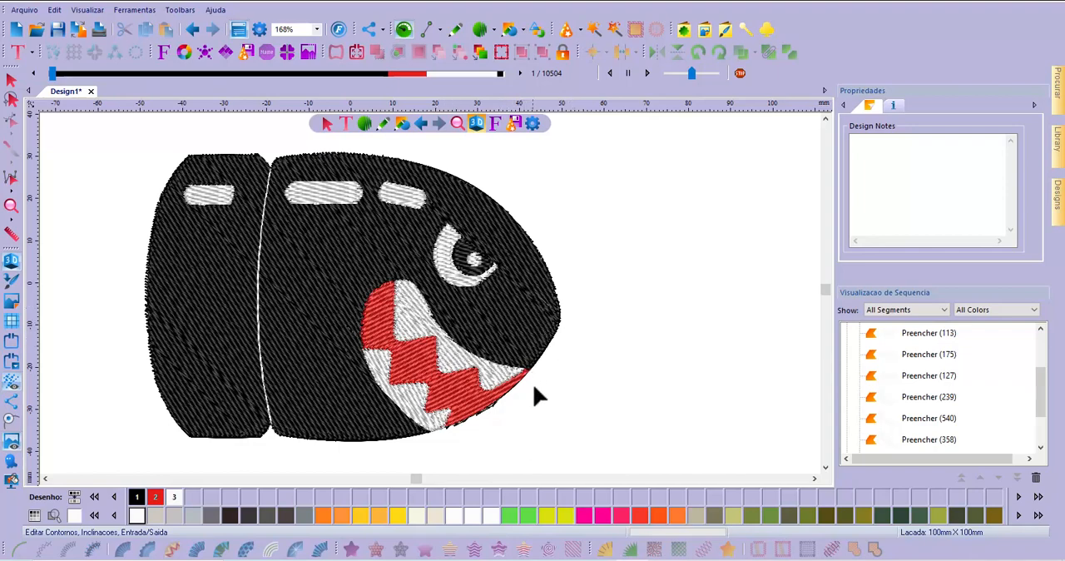
# Convert the white crescent fill of the eye to Auto Satin
pyautogui.click(448, 266)
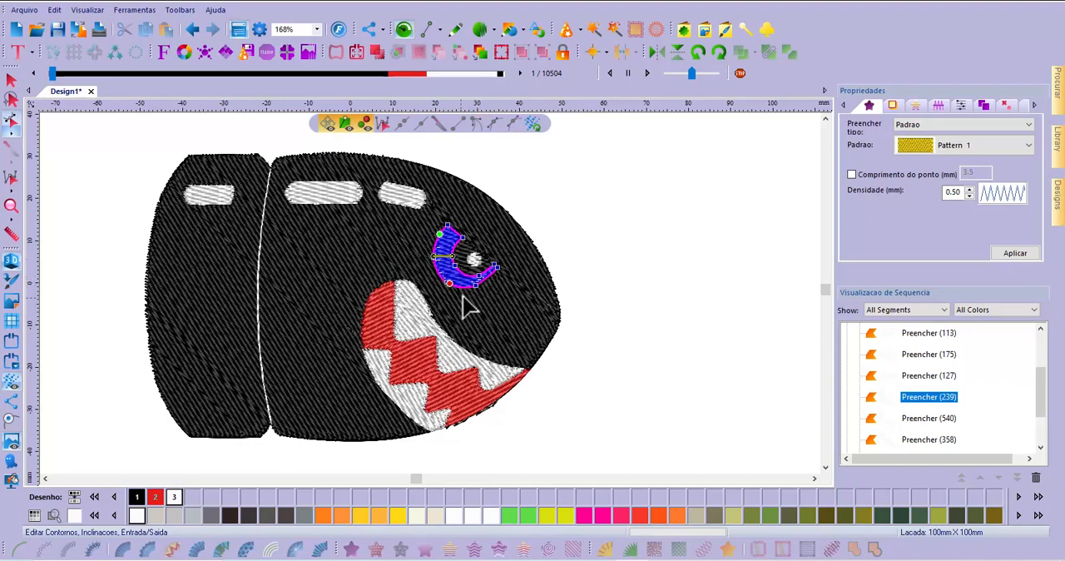
pyautogui.scroll(3, 454, 278)
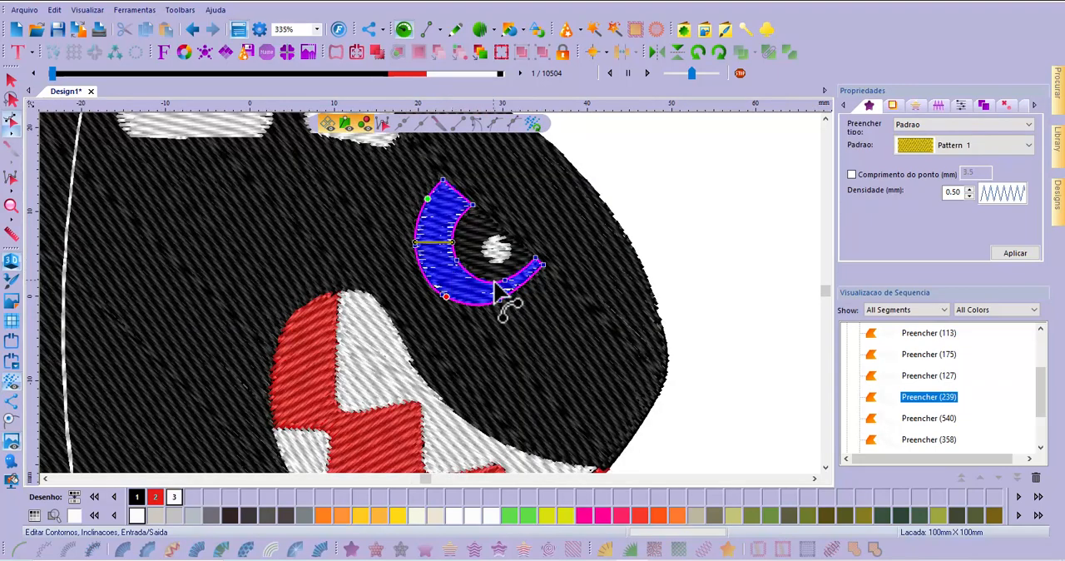
pyautogui.scroll(-3, 478, 314)
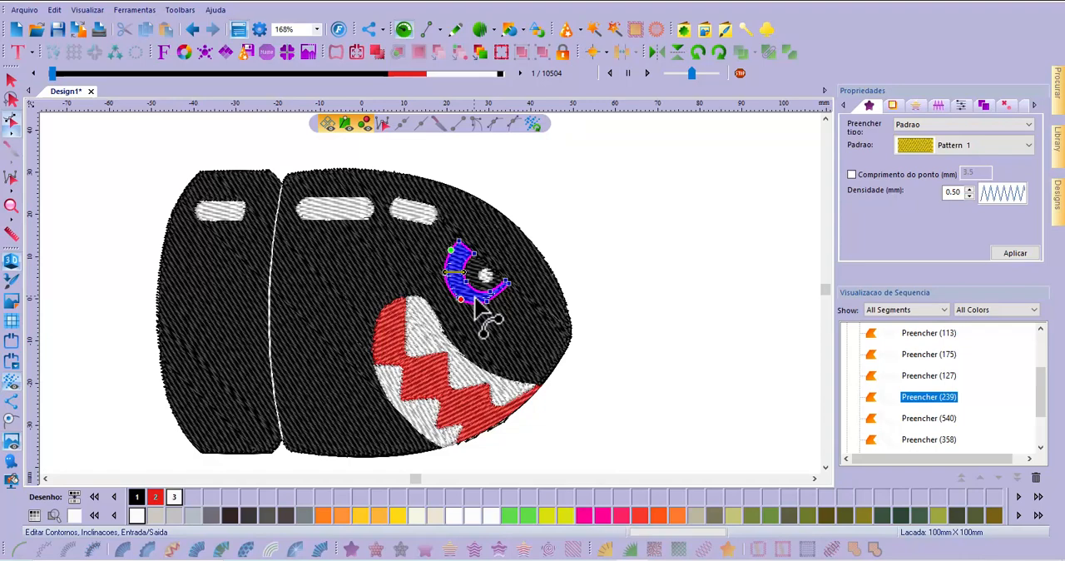
pyautogui.click(571, 244)
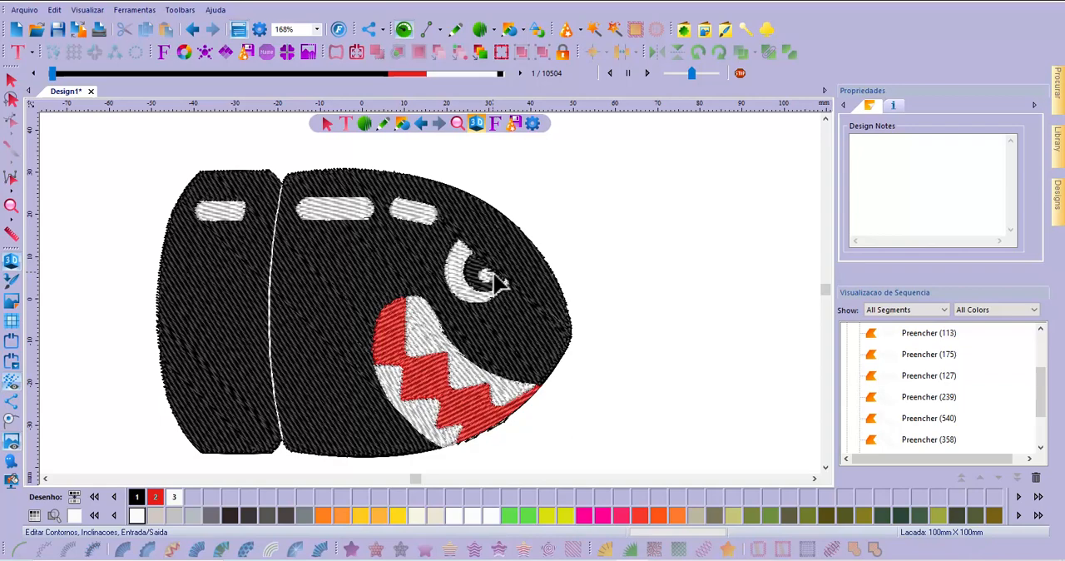
pyautogui.click(12, 80)
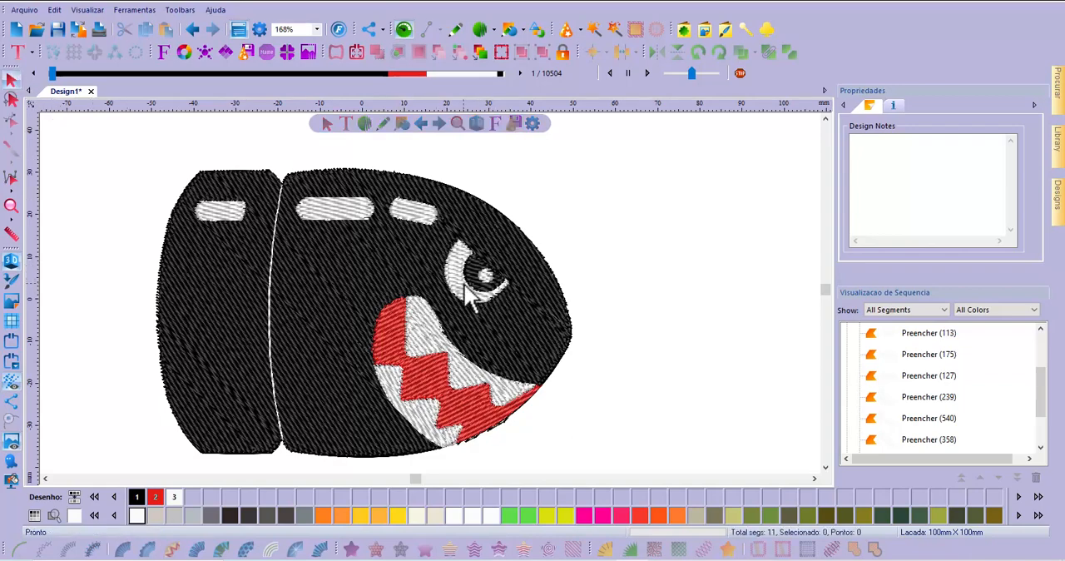
pyautogui.click(468, 293)
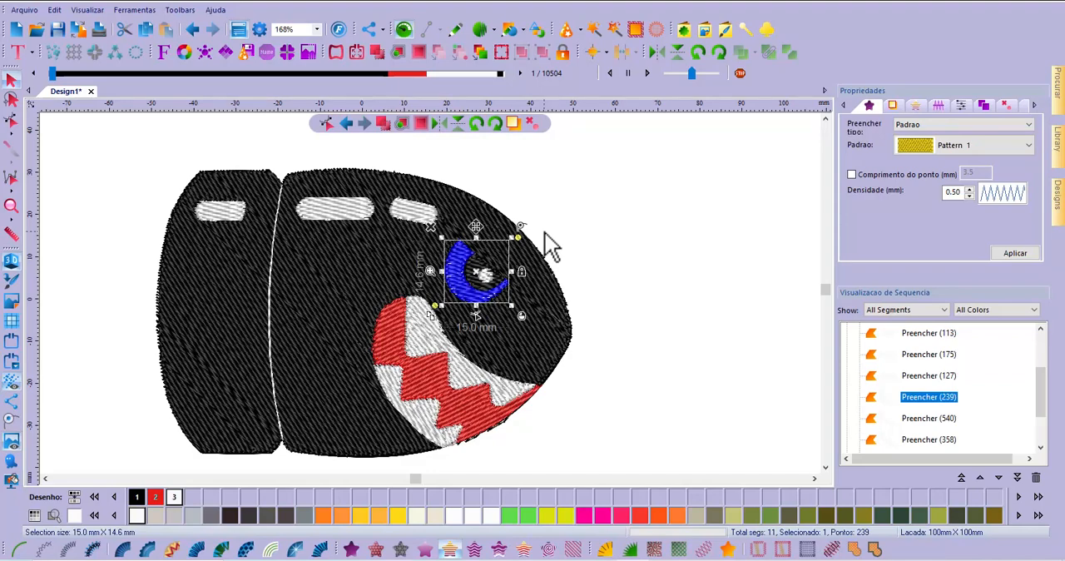
pyautogui.click(321, 550)
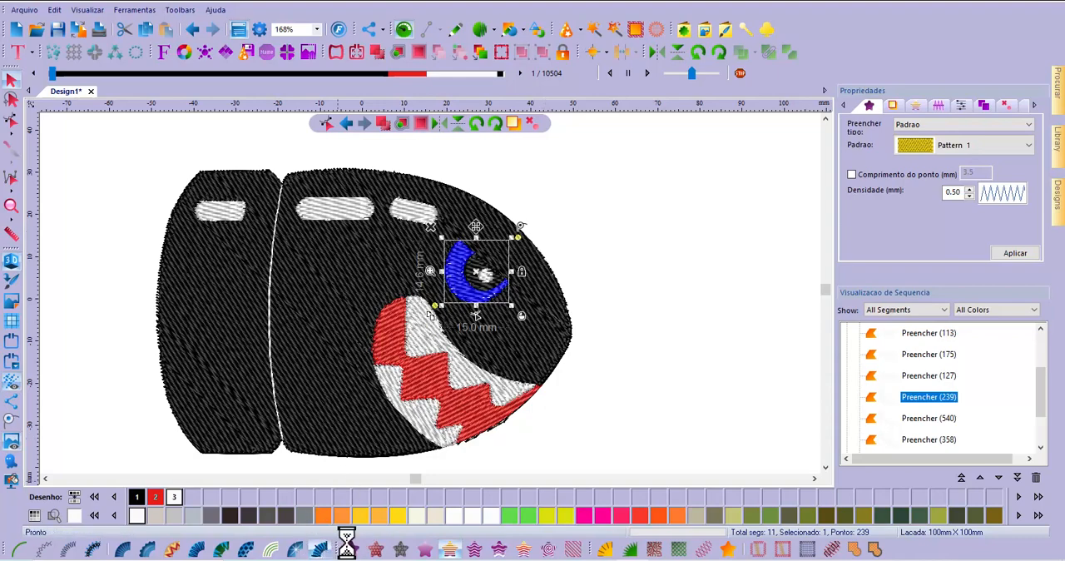
pyautogui.click(693, 293)
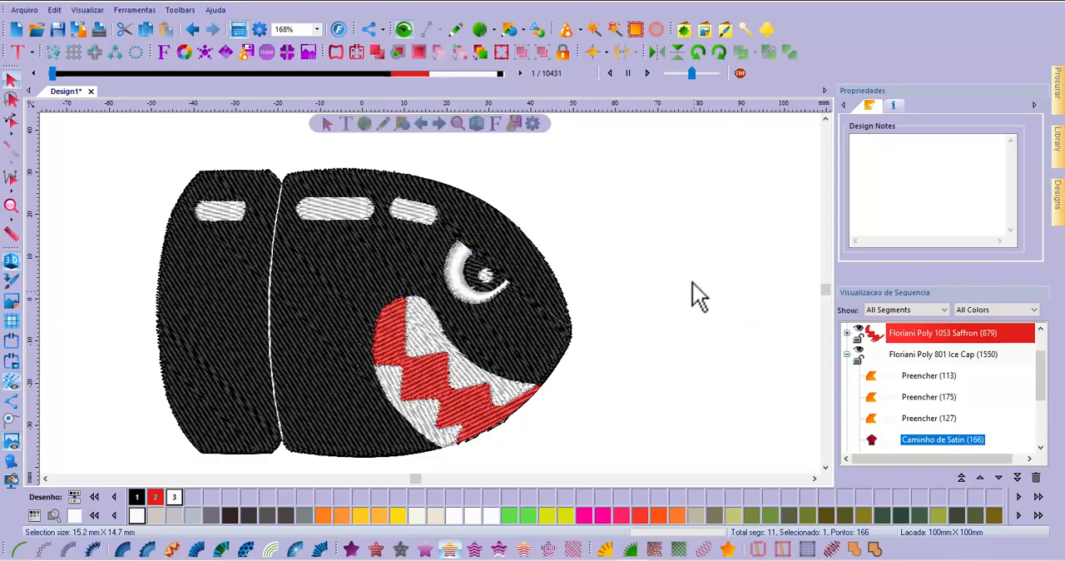
pyautogui.scroll(5, 460, 268)
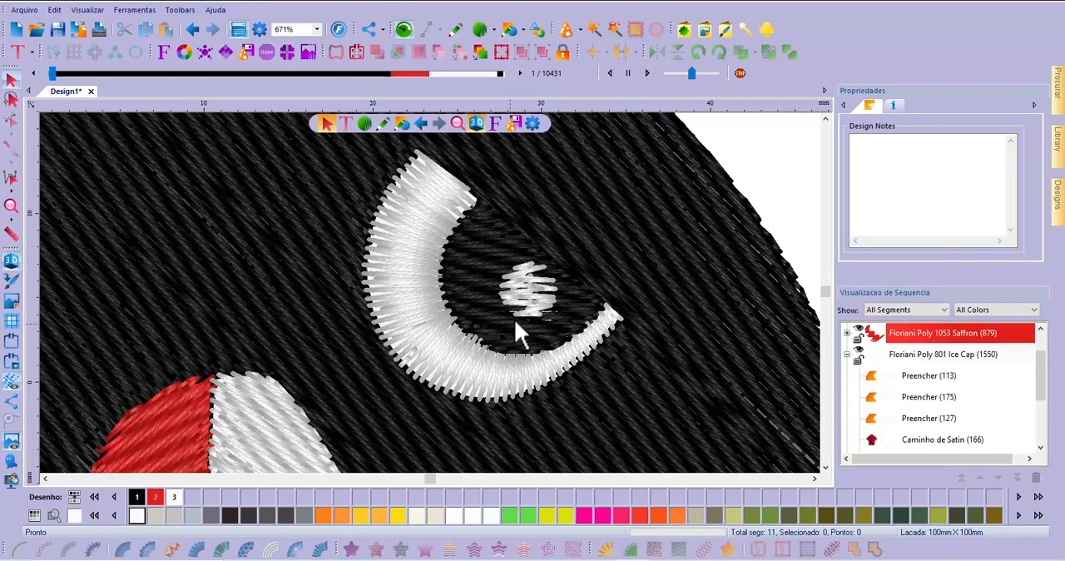
pyautogui.scroll(-5, 509, 293)
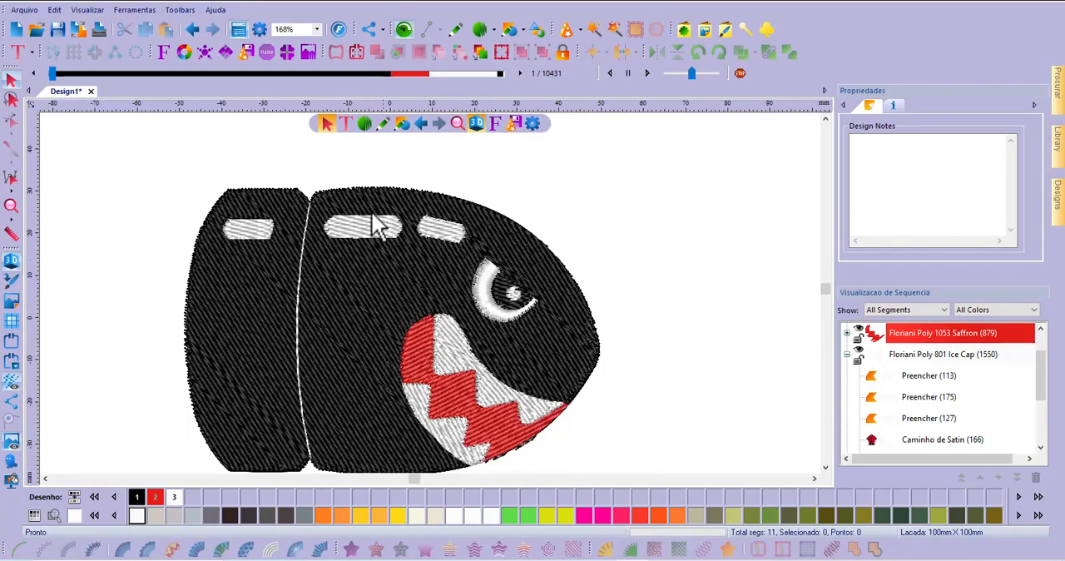
# Convert the small tilted white highlight above the eye to Auto Satin
pyautogui.click(450, 233)
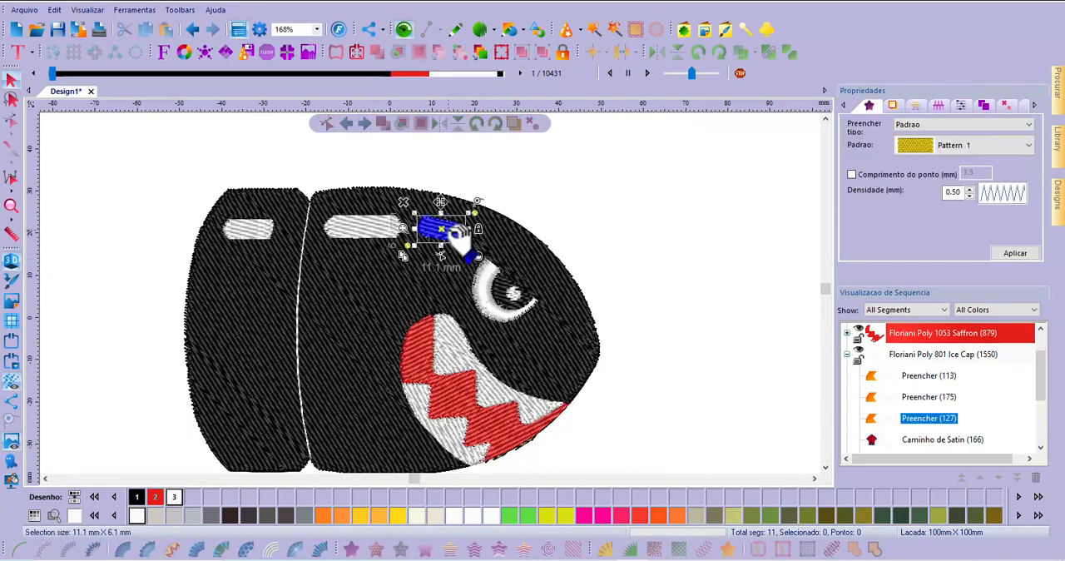
pyautogui.click(320, 549)
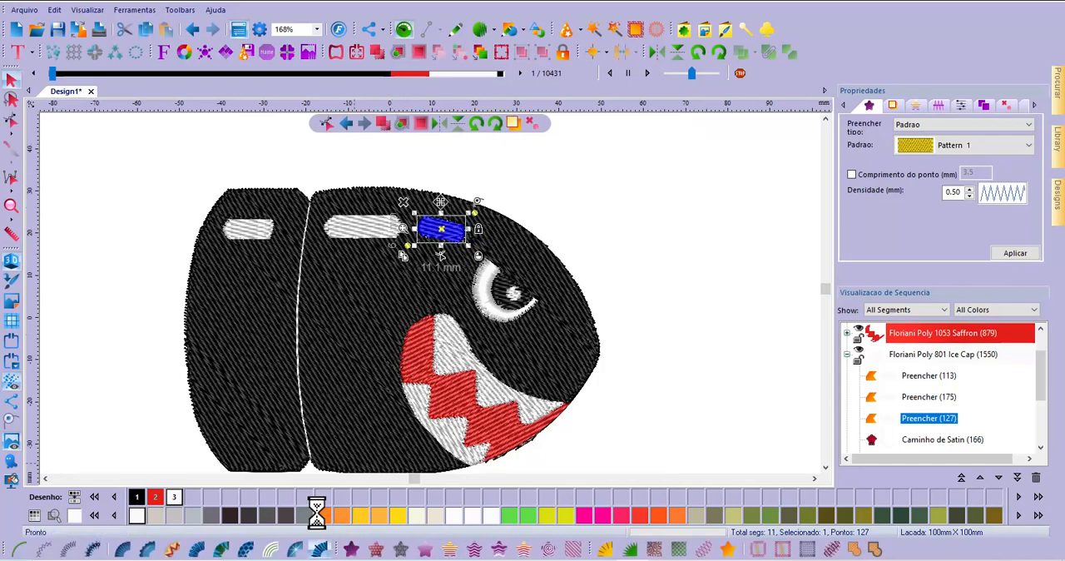
pyautogui.click(347, 228)
pyautogui.click(724, 216)
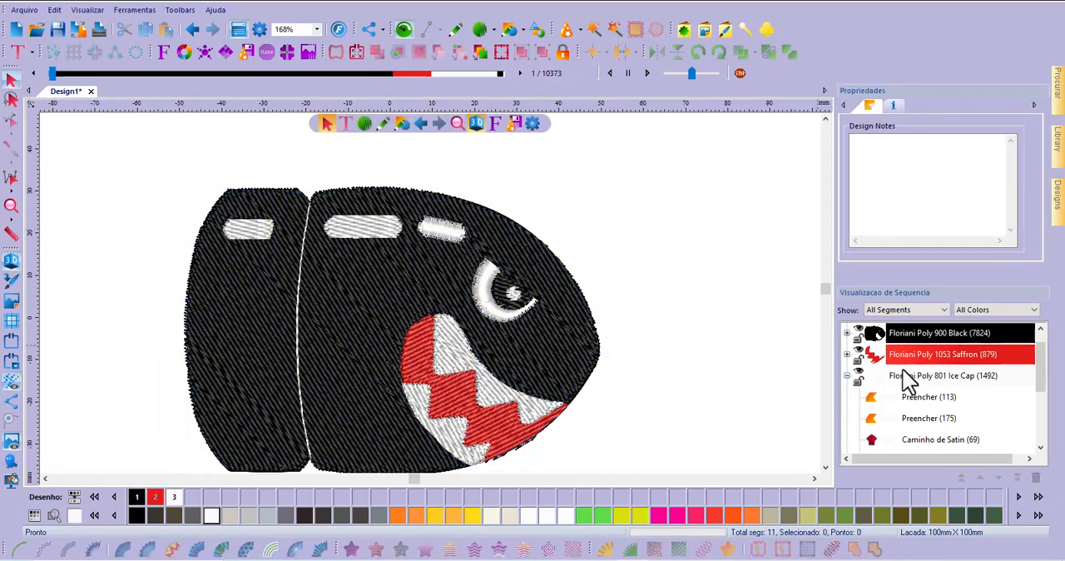
pyautogui.click(386, 223)
pyautogui.click(575, 202)
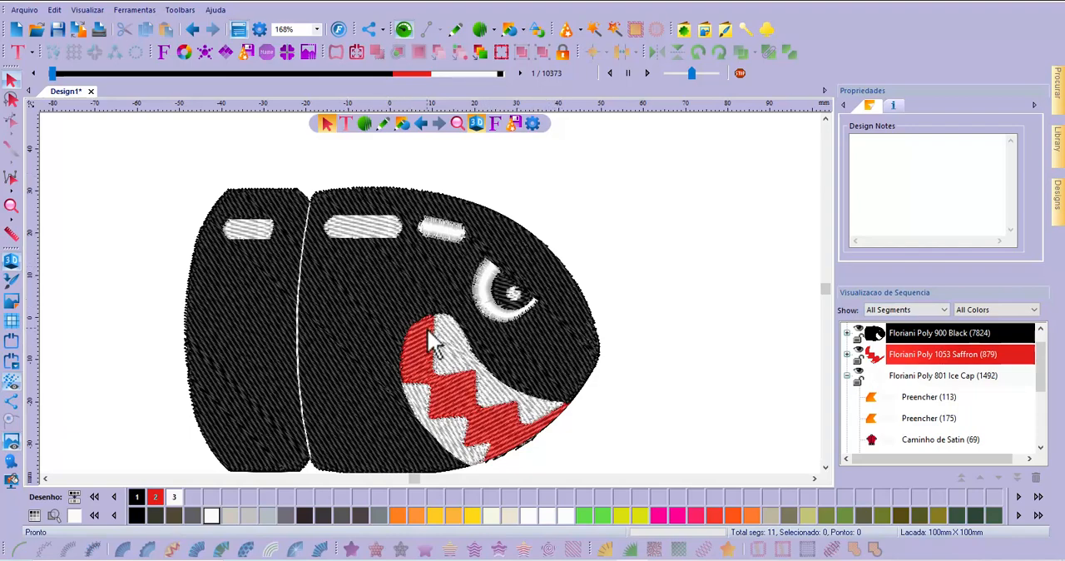
# Convert the long middle highlight and the rear highlight along the body's upper edge to Auto Satin
pyautogui.click(366, 230)
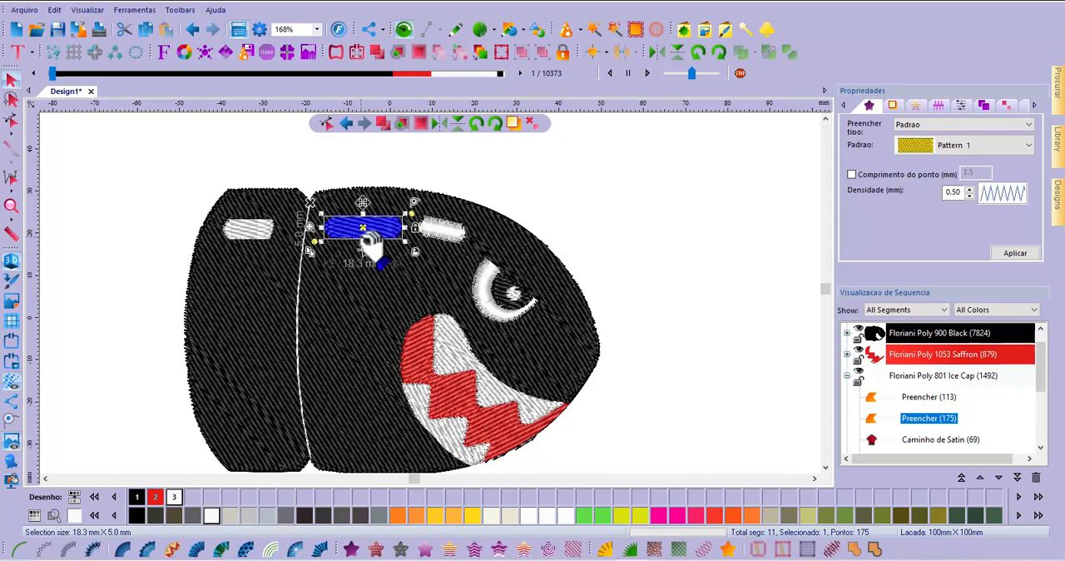
pyautogui.click(320, 546)
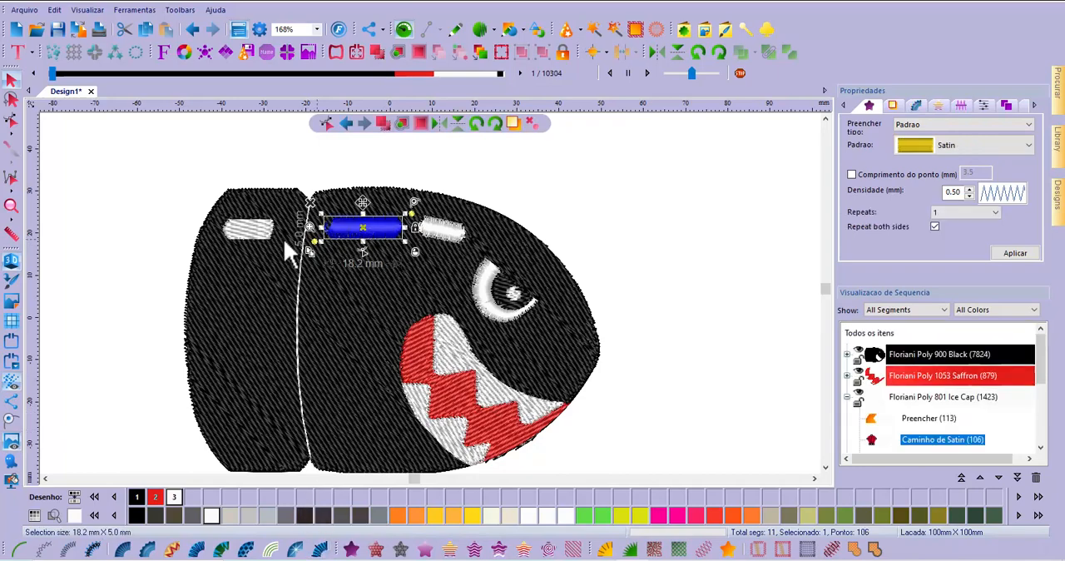
pyautogui.click(252, 227)
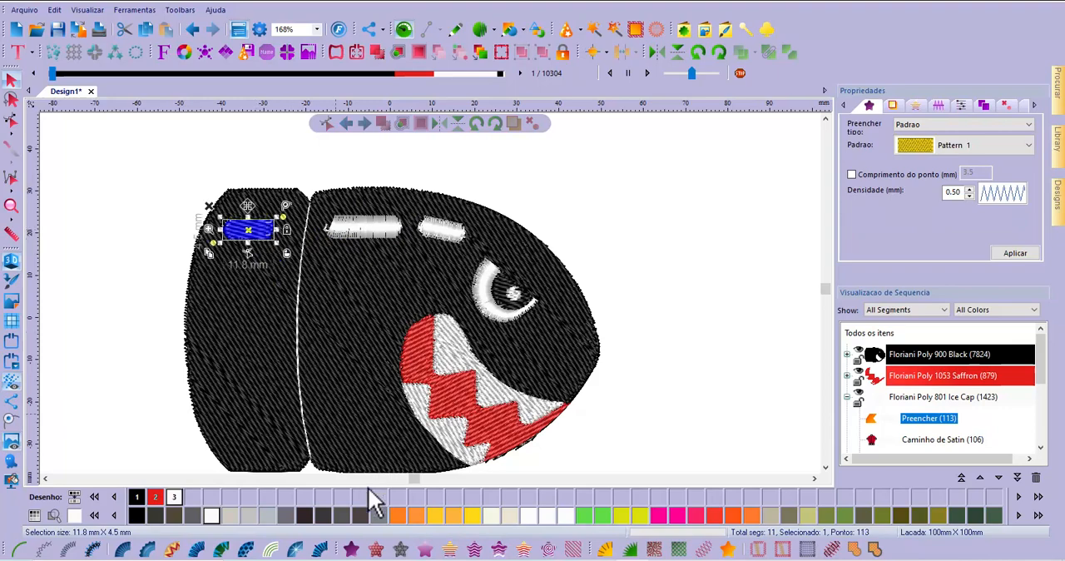
pyautogui.click(320, 549)
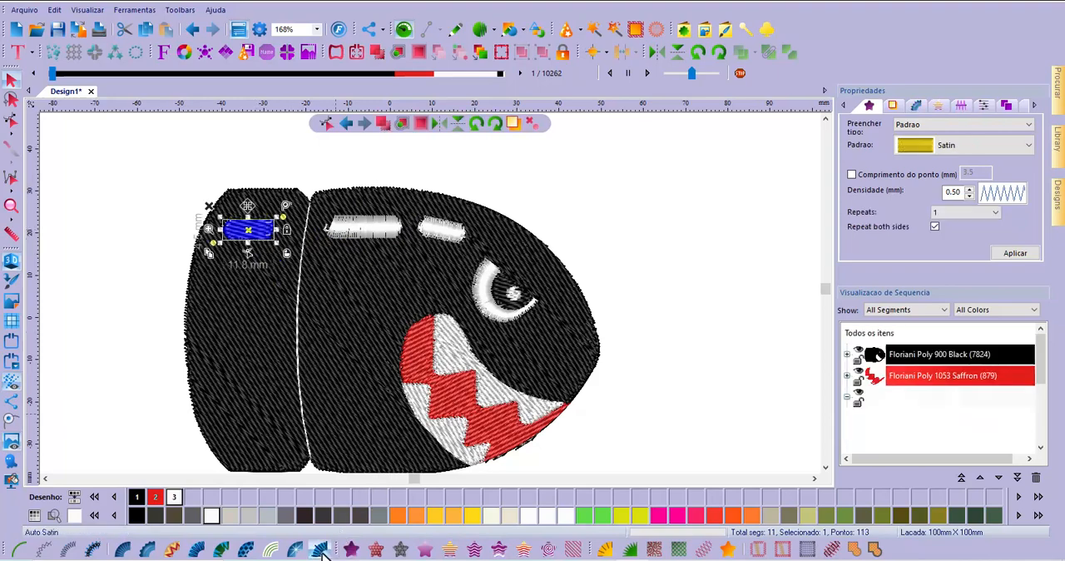
pyautogui.click(101, 322)
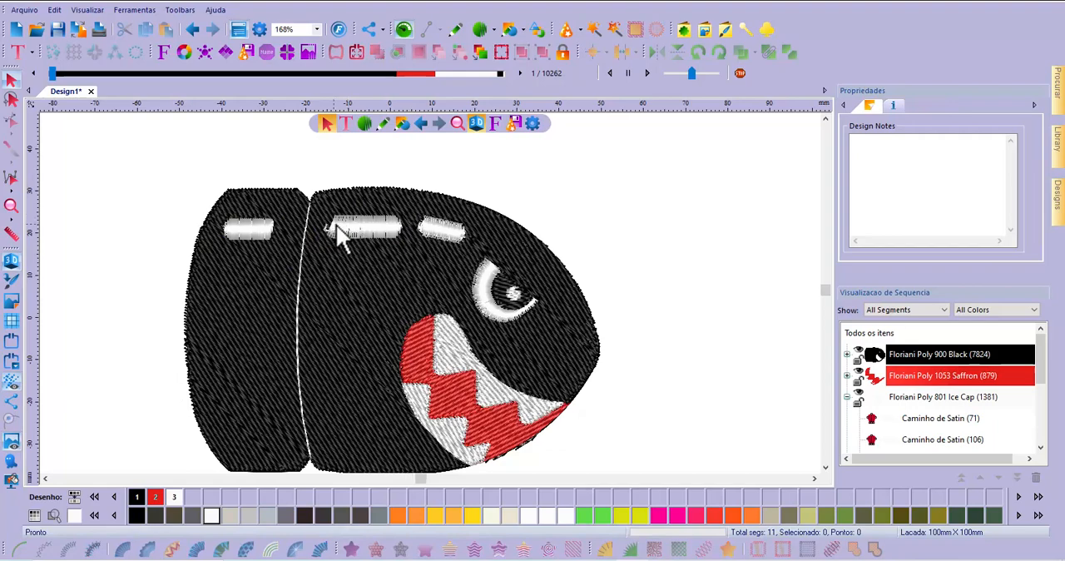
pyautogui.scroll(1, 336, 223)
pyautogui.scroll(1, 340, 237)
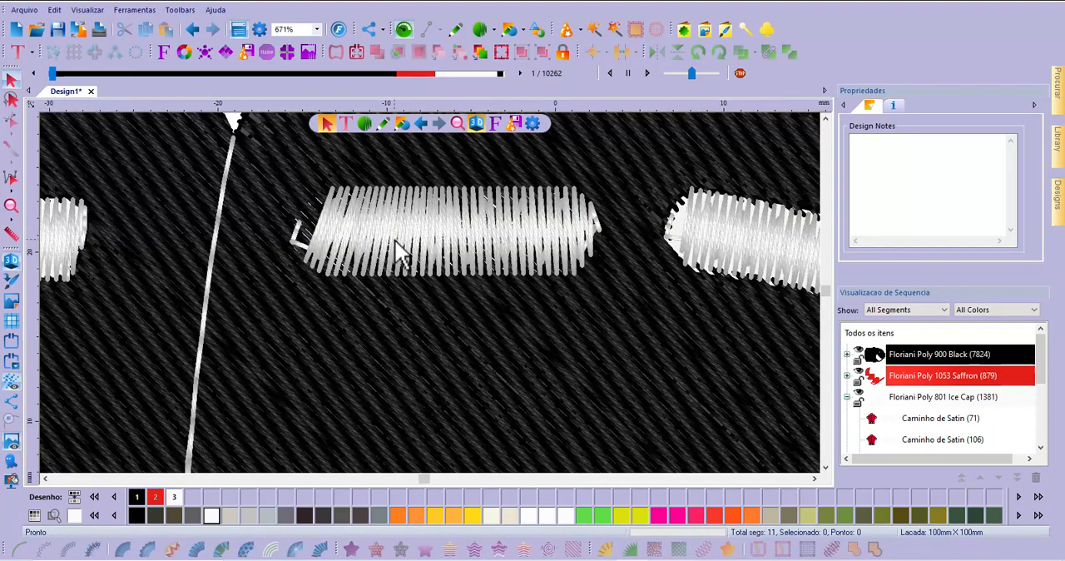
pyautogui.click(408, 232)
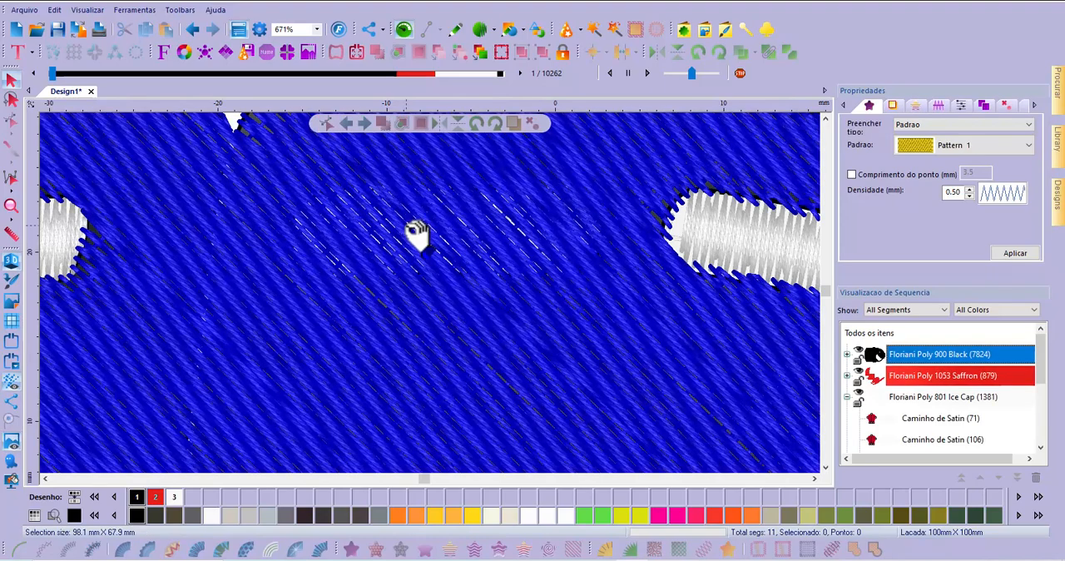
pyautogui.scroll(-3, 402, 233)
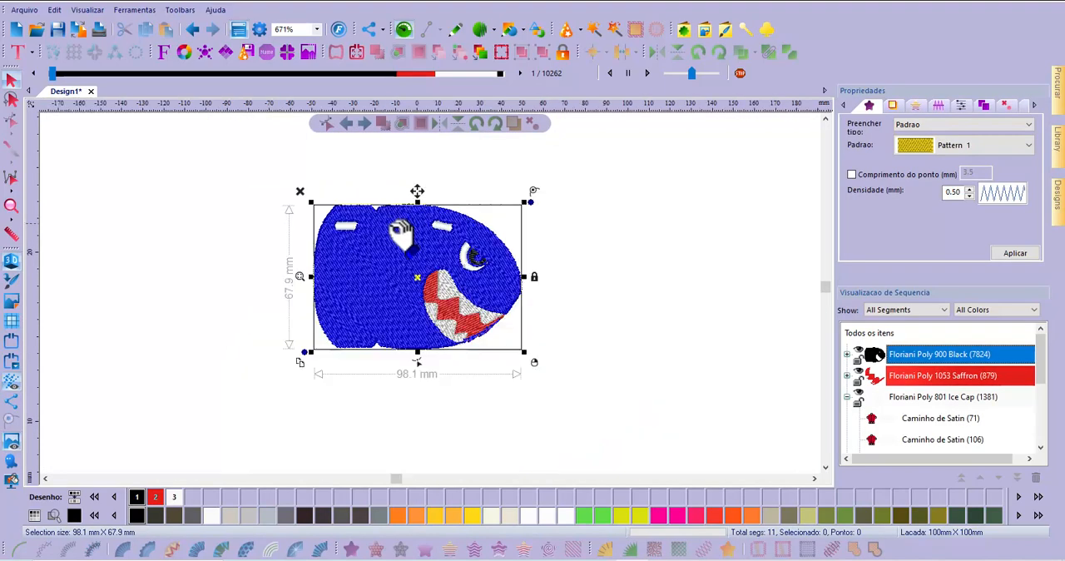
pyautogui.click(458, 191)
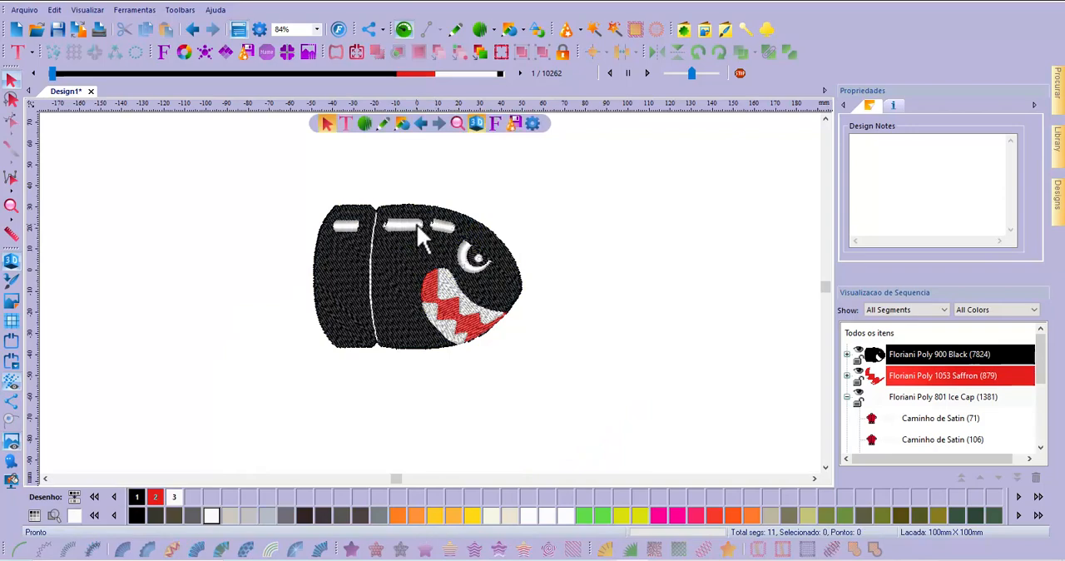
pyautogui.click(417, 223)
pyautogui.click(488, 202)
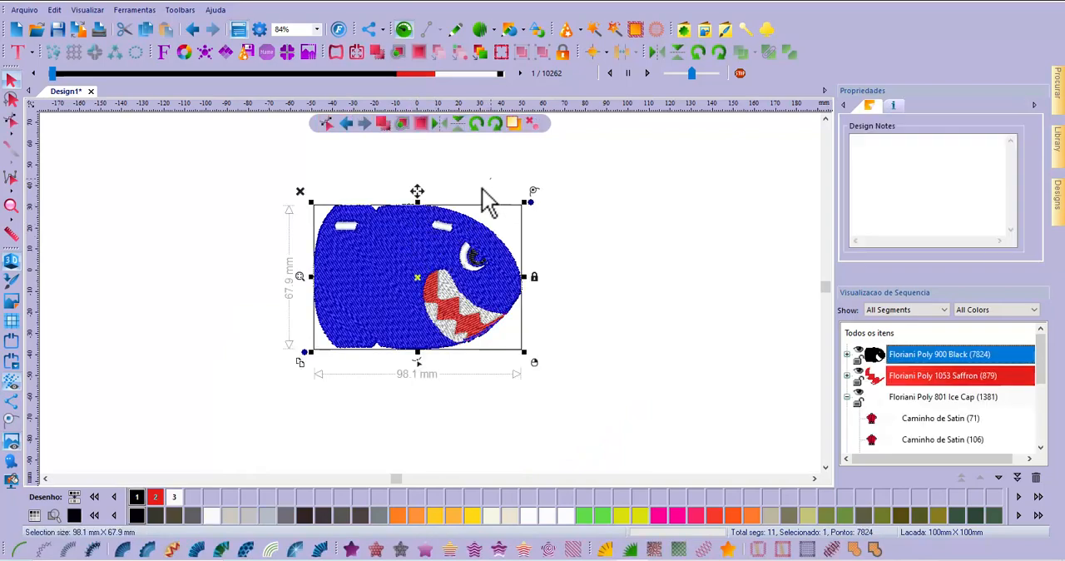
pyautogui.scroll(1, 409, 221)
pyautogui.scroll(1, 412, 260)
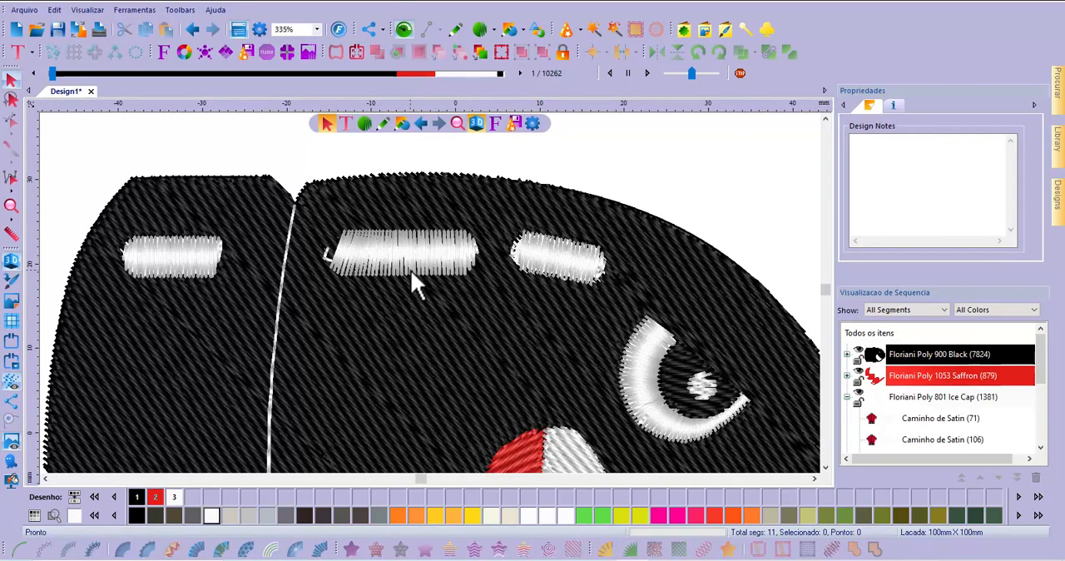
pyautogui.click(416, 261)
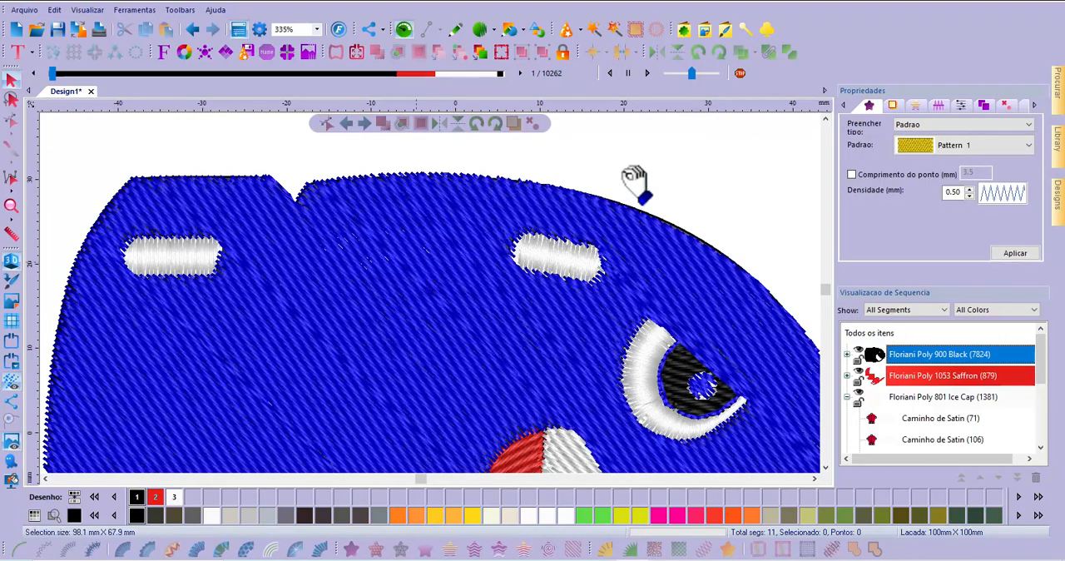
pyautogui.click(632, 177)
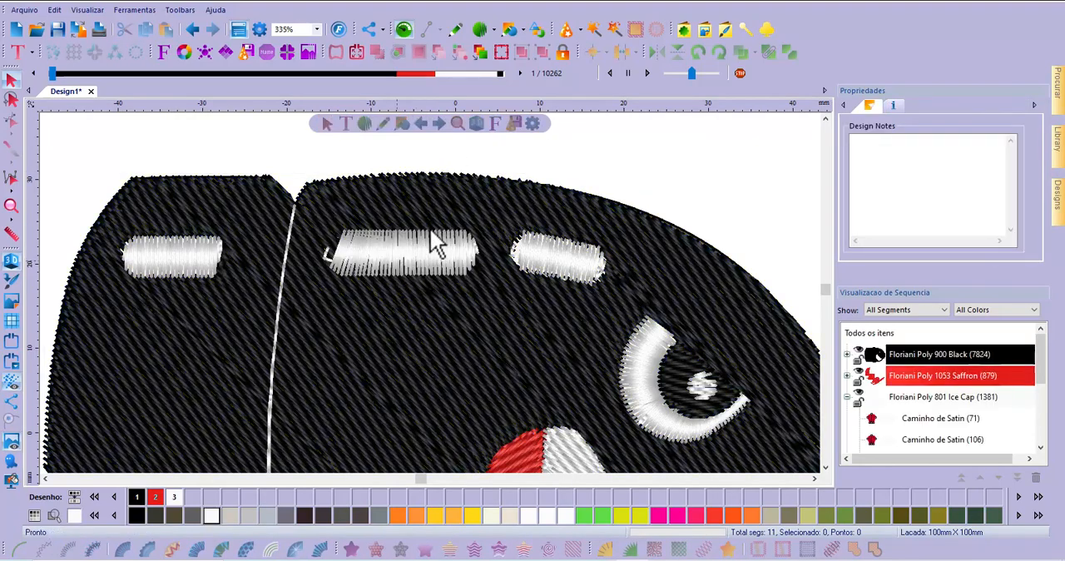
# Delete the slanted inclination line at the rear end of the long middle highlight's satin, keeping the vertical one
pyautogui.click(847, 397)
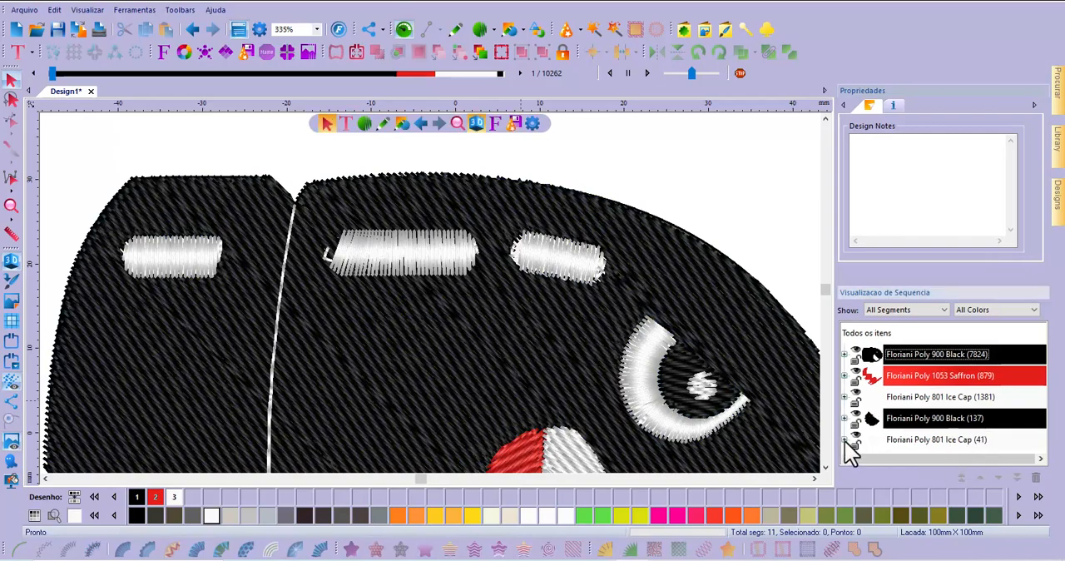
pyautogui.doubleClick(936, 440)
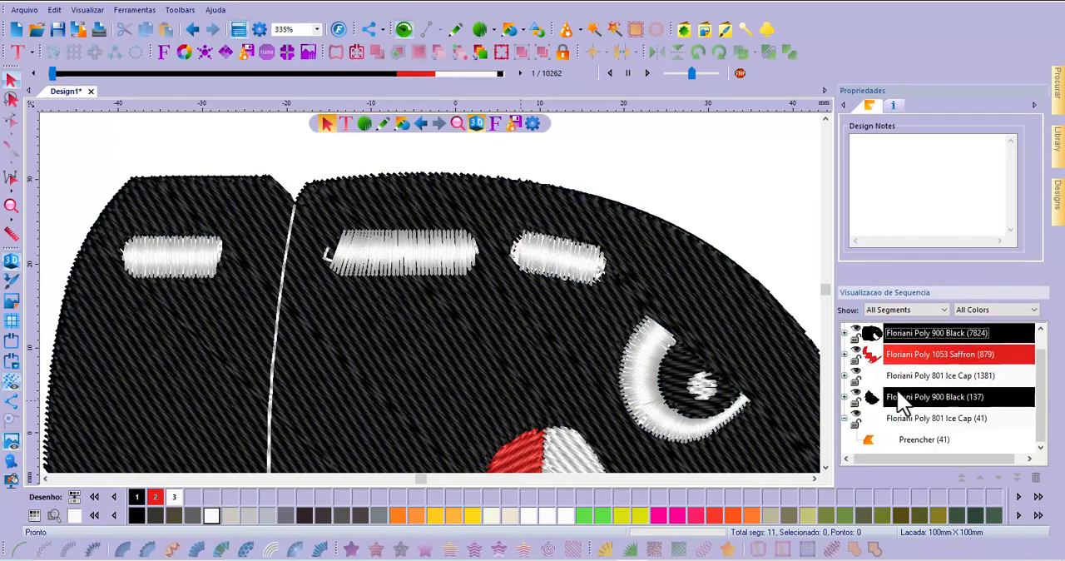
pyautogui.click(844, 376)
pyautogui.click(921, 402)
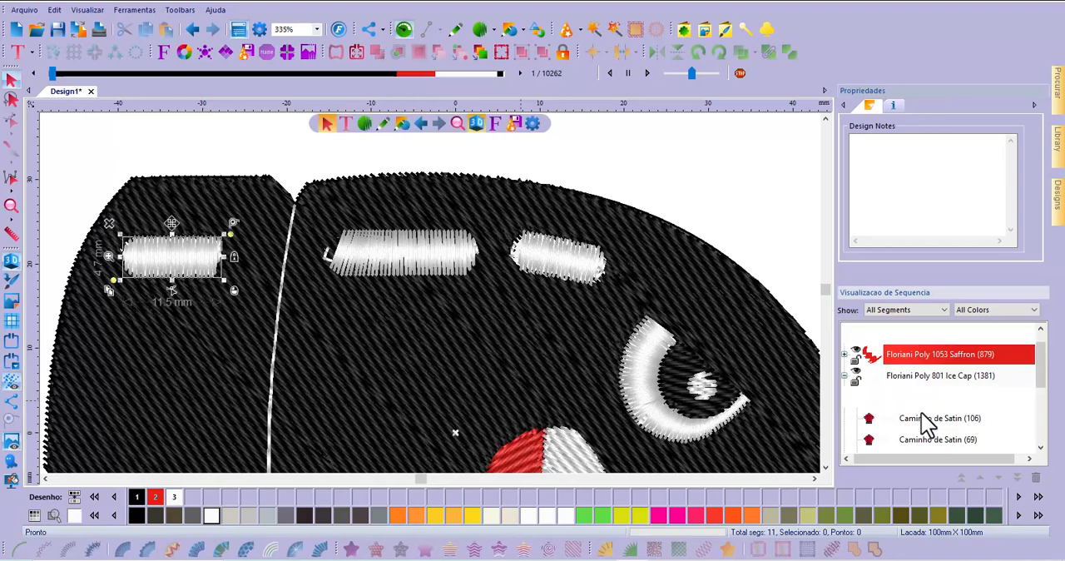
pyautogui.click(921, 418)
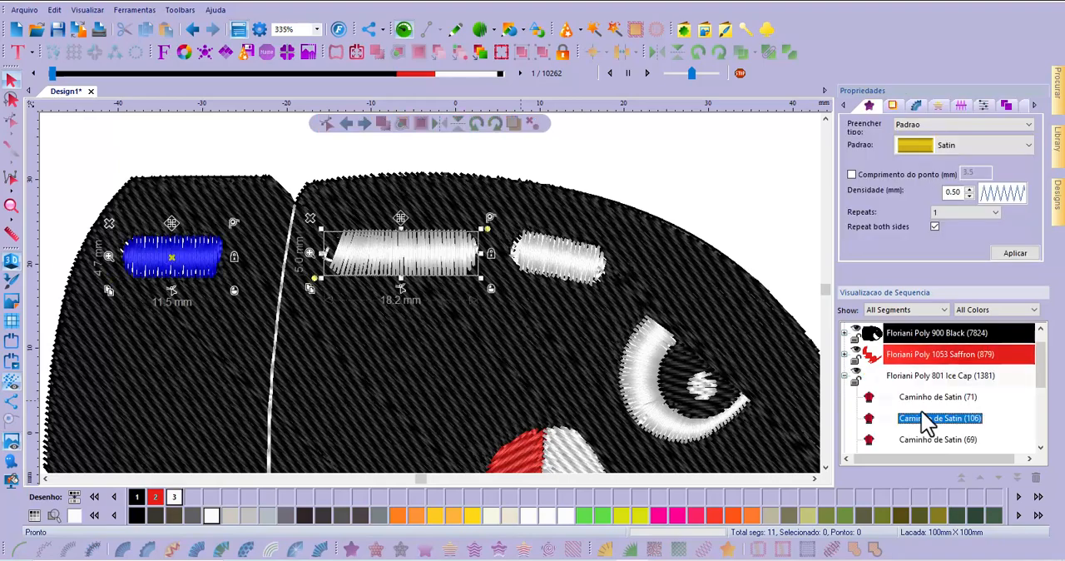
pyautogui.click(11, 121)
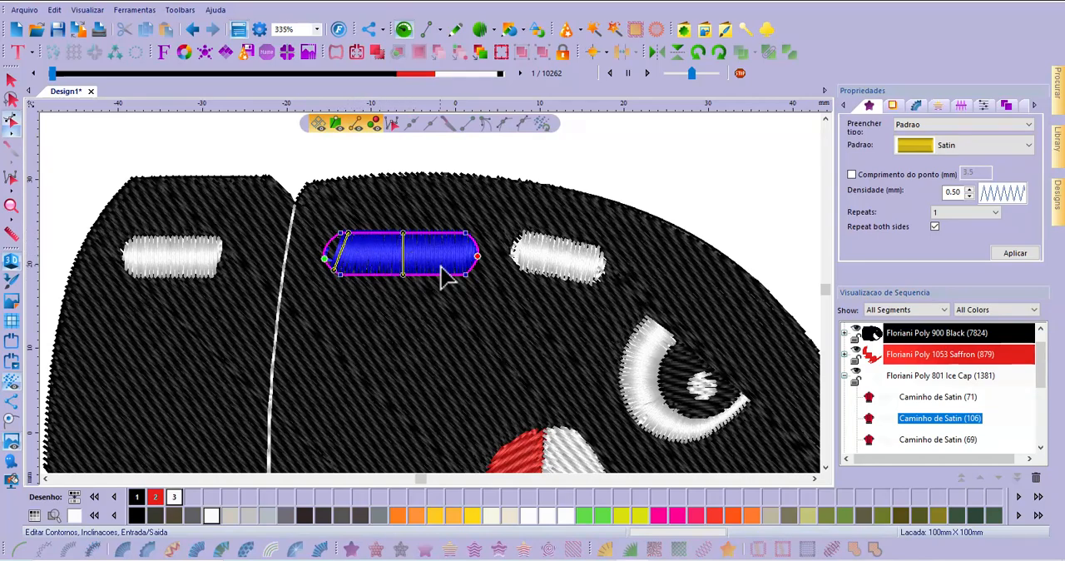
pyautogui.rightClick(348, 237)
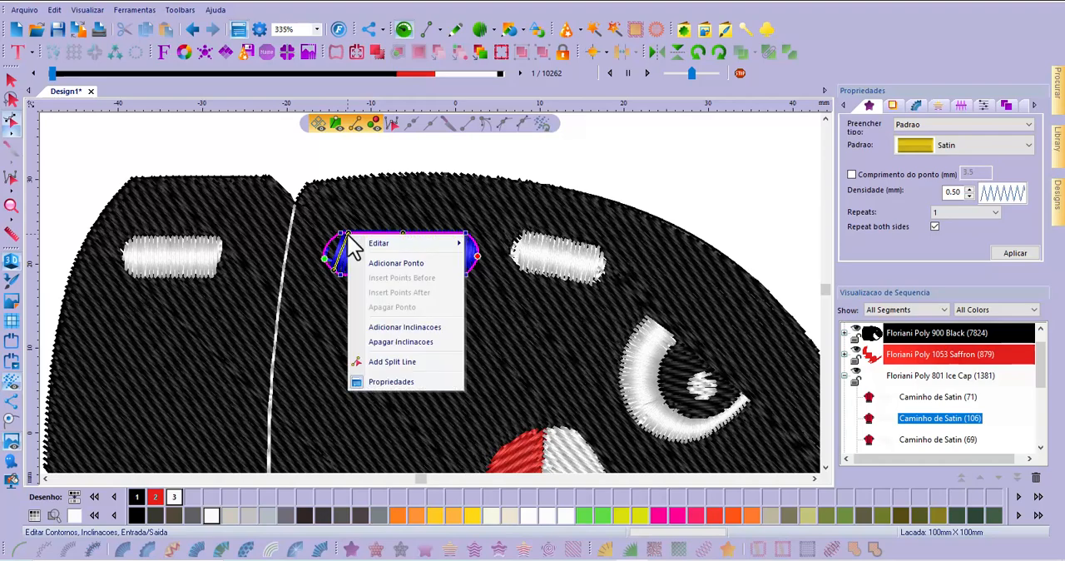
pyautogui.click(416, 345)
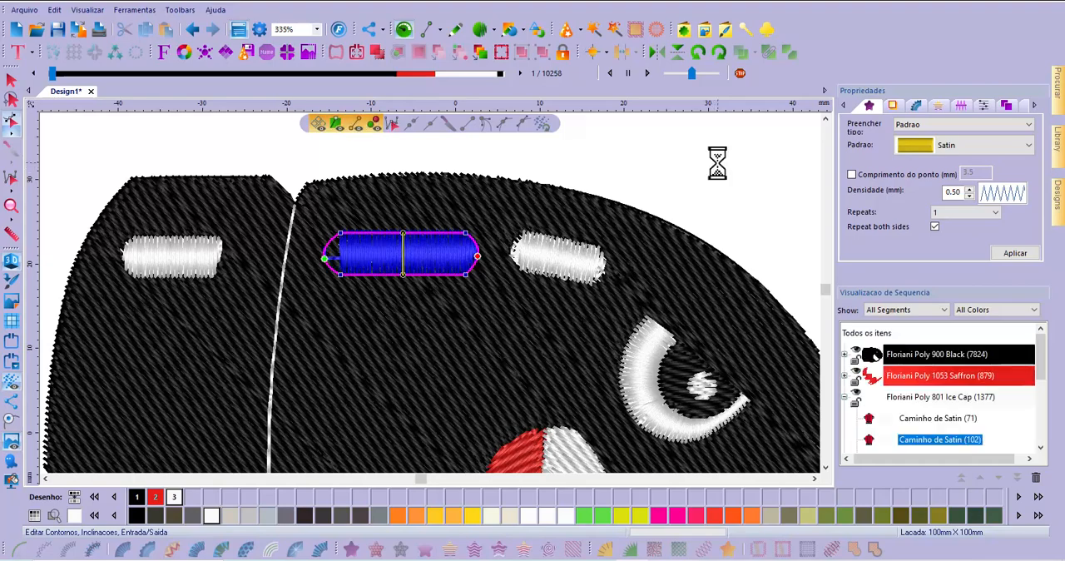
pyautogui.click(720, 175)
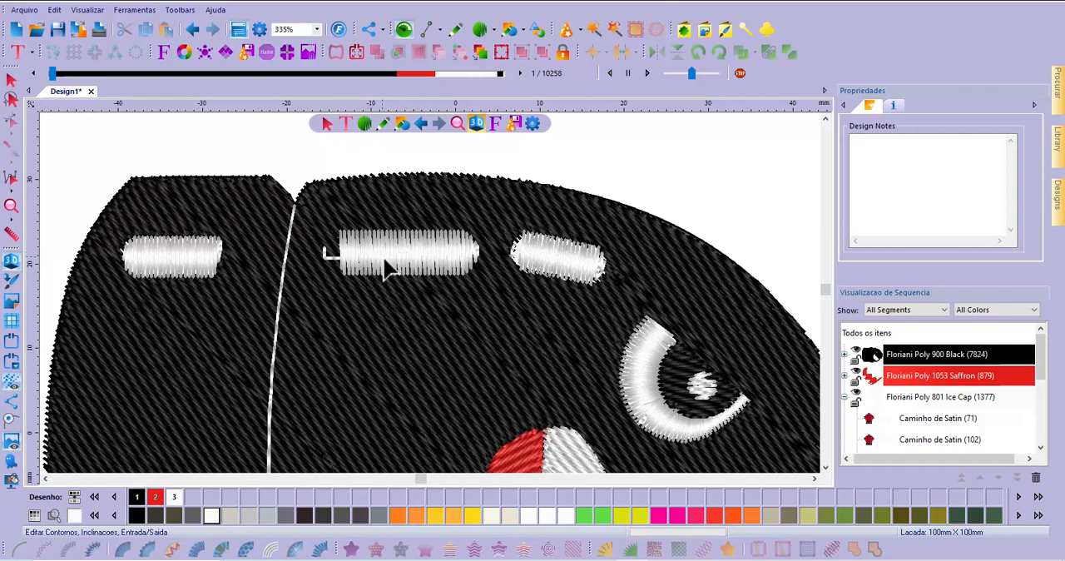
# Add a vertical inclination line near the rear end of the long middle highlight's satin, spanning its upper to lower edge
pyautogui.click(947, 440)
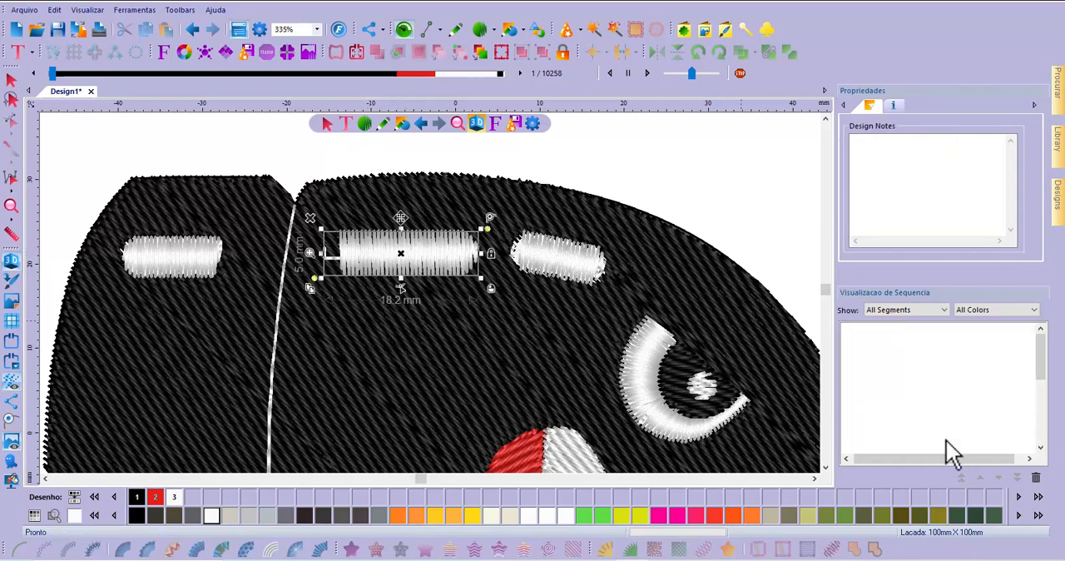
pyautogui.click(12, 133)
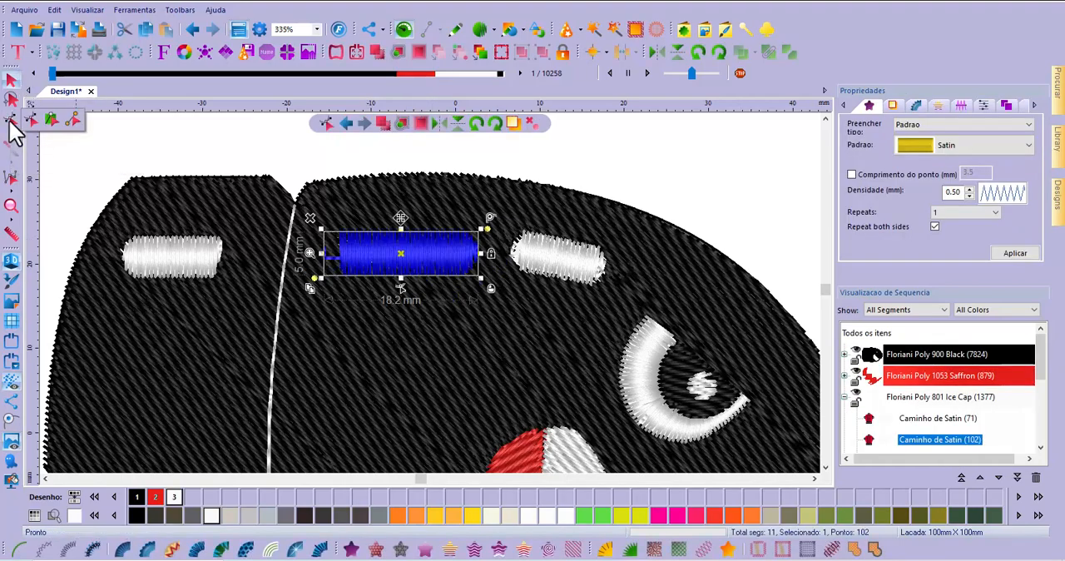
pyautogui.click(31, 120)
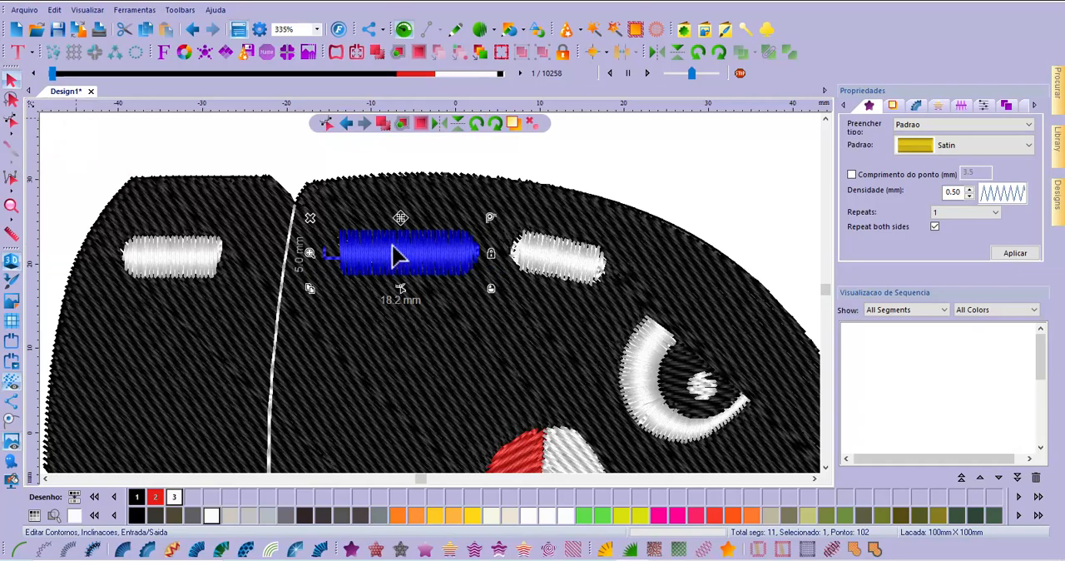
pyautogui.click(375, 268)
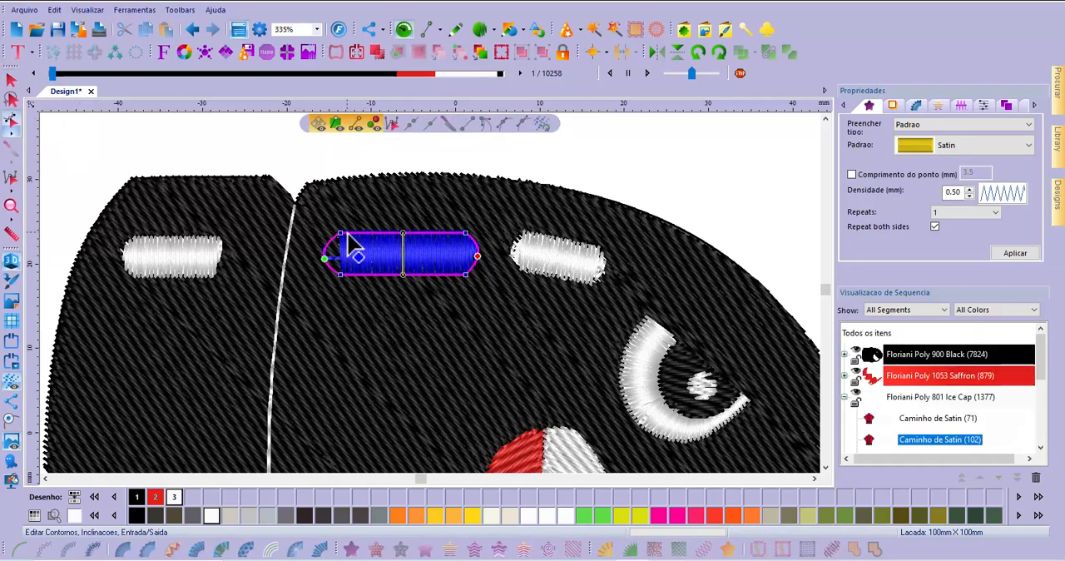
pyautogui.rightClick(349, 240)
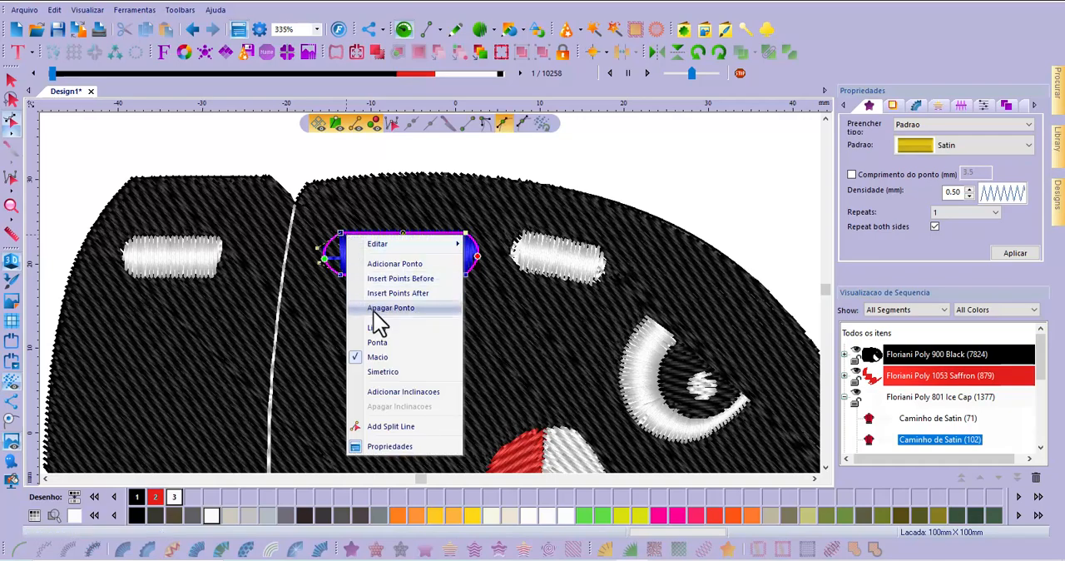
pyautogui.click(397, 392)
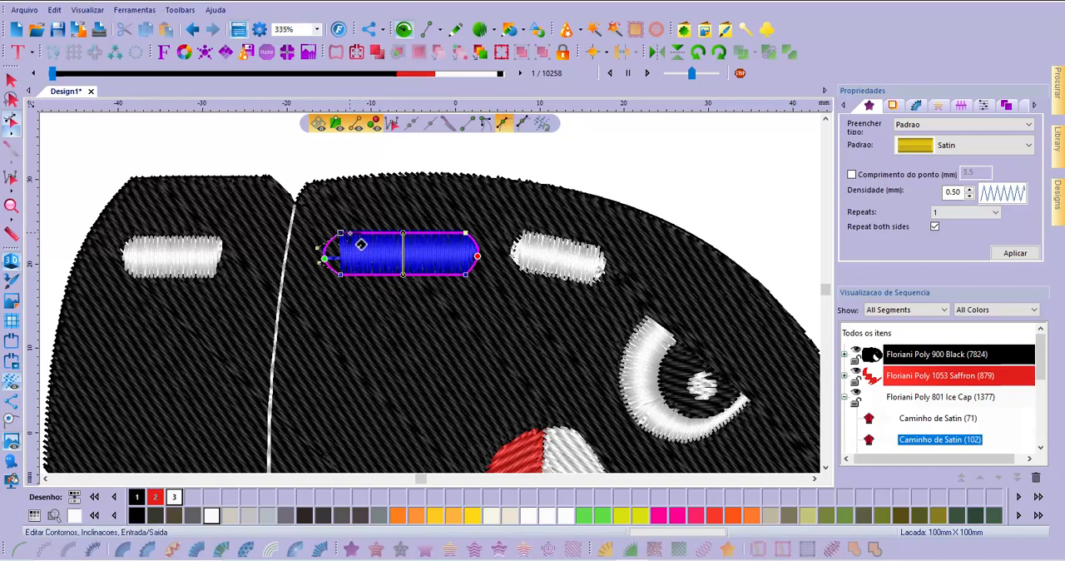
pyautogui.moveTo(350, 234); pyautogui.dragTo(350, 273)
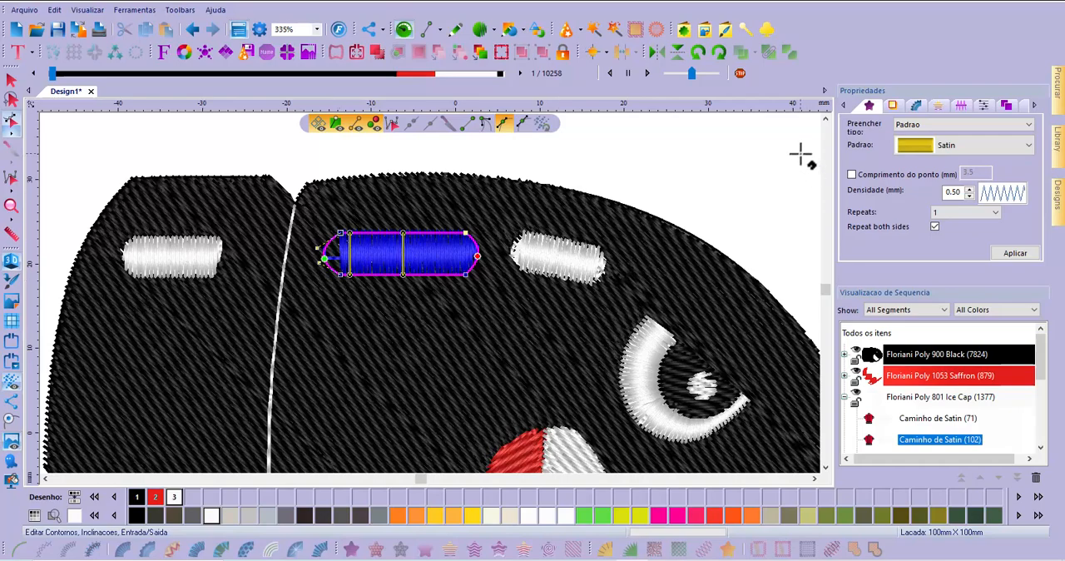
pyautogui.rightClick(726, 169)
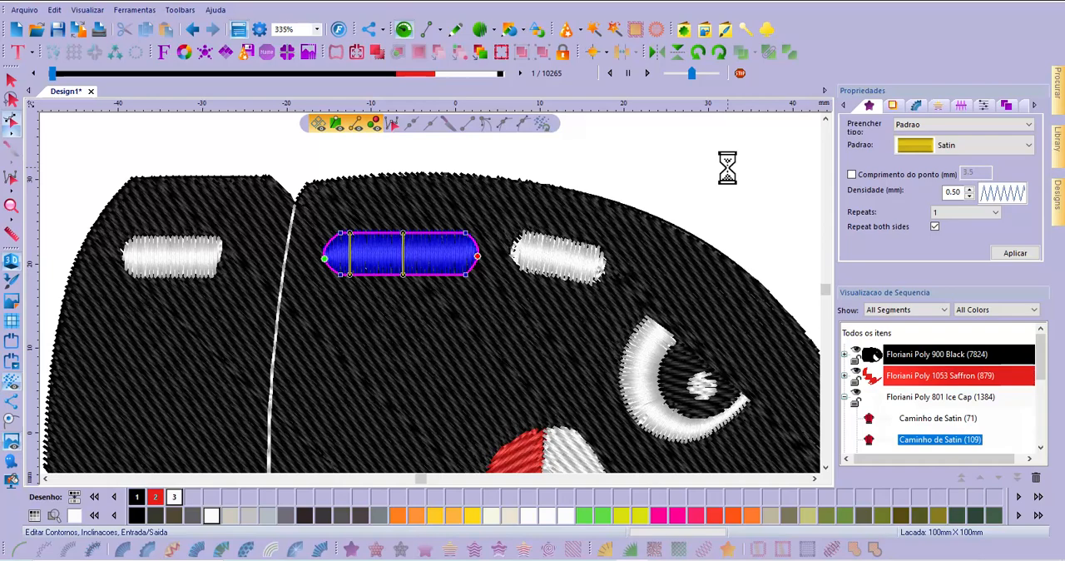
pyautogui.click(11, 79)
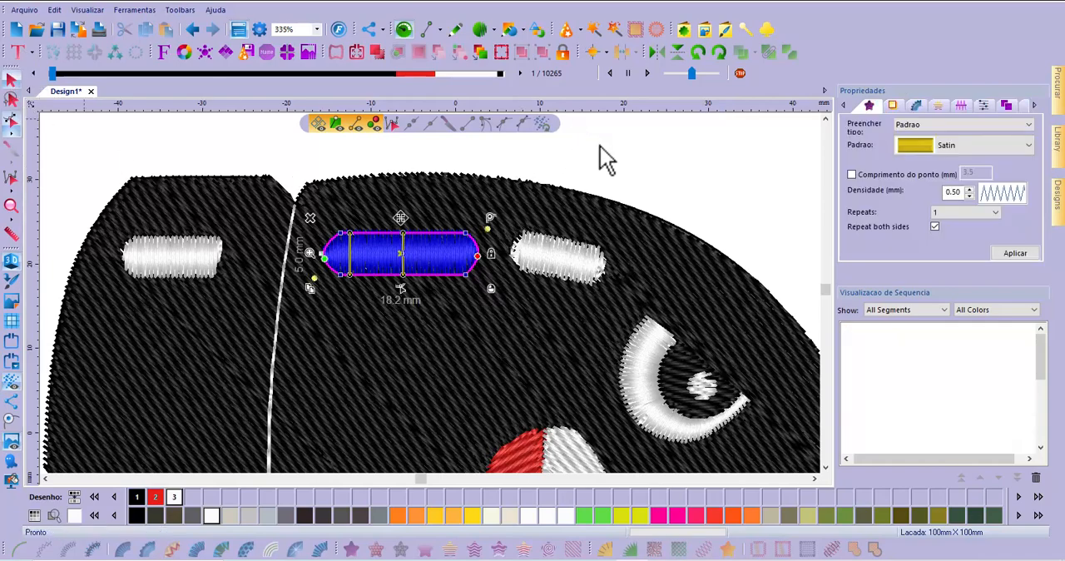
pyautogui.click(343, 277)
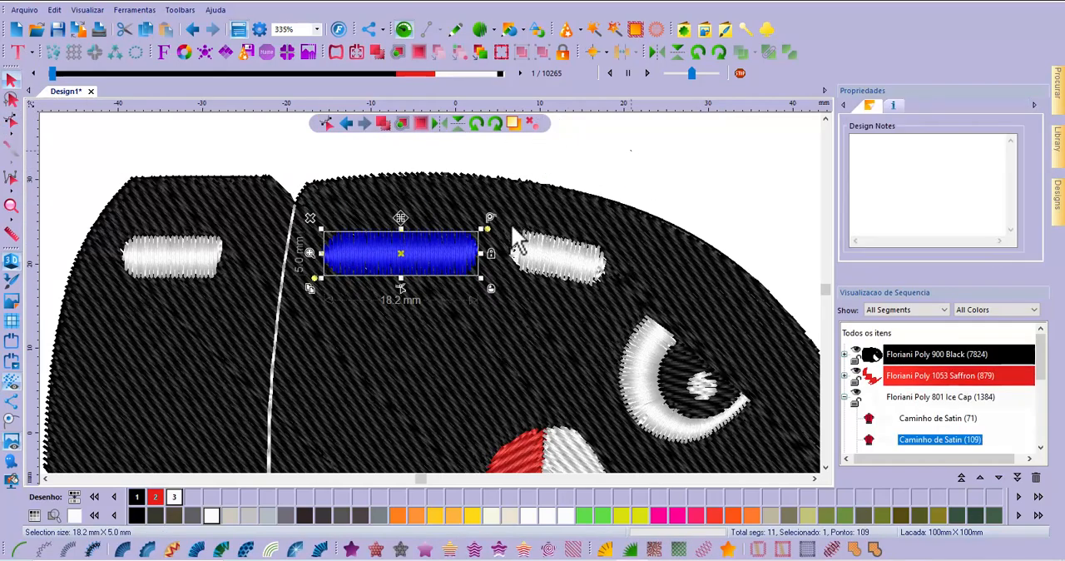
pyautogui.press('Escape')
# Examine the stitching of the complete bullet character, from the body highlights down to the eye and toothed mouth
pyautogui.scroll(-2, 458, 255)
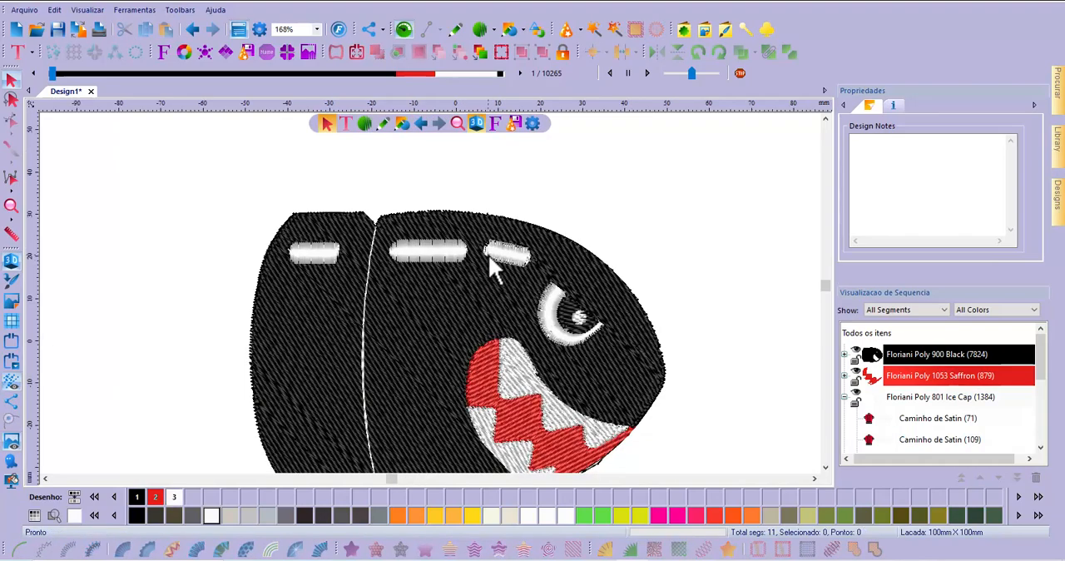
pyautogui.scroll(-2, 488, 255)
pyautogui.scroll(2, 485, 424)
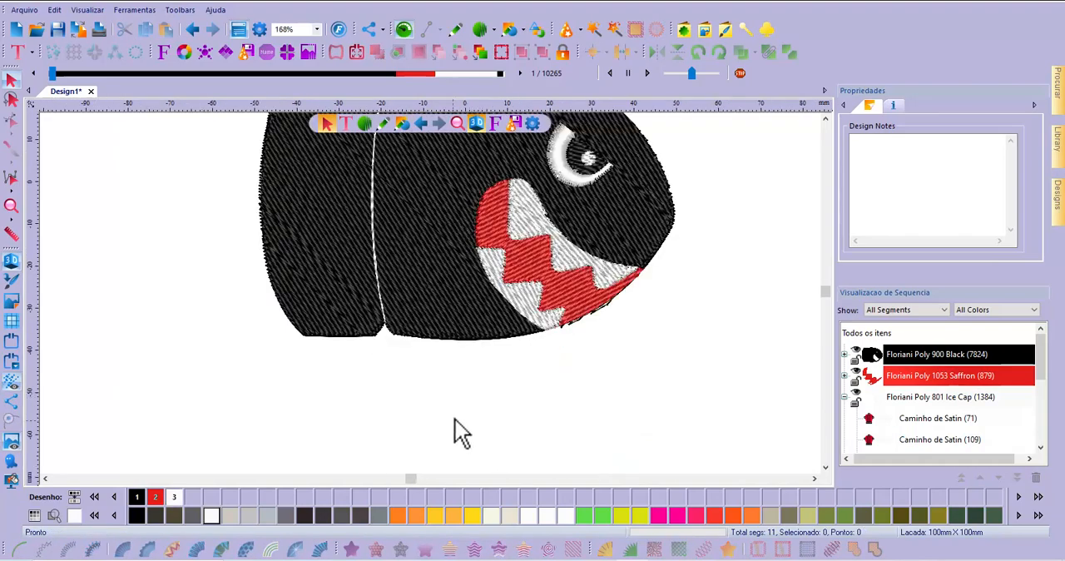
pyautogui.click(825, 120)
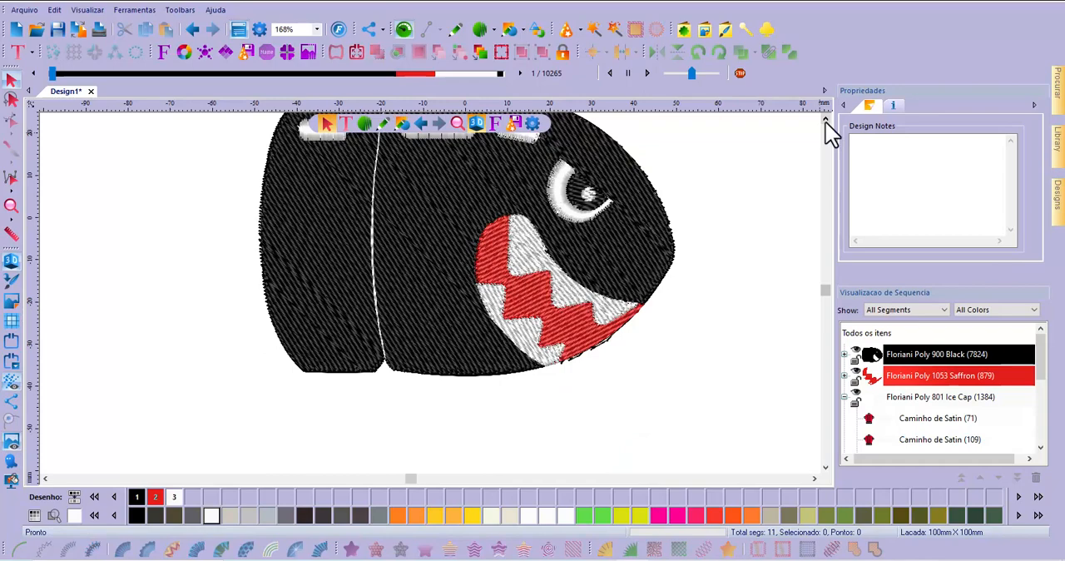
pyautogui.click(824, 119)
pyautogui.click(824, 119)
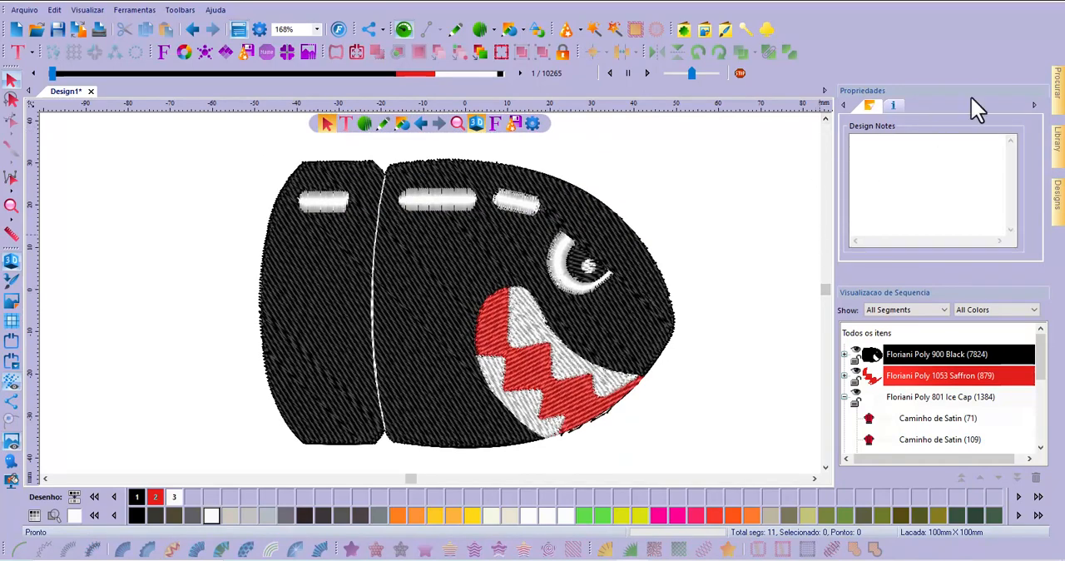